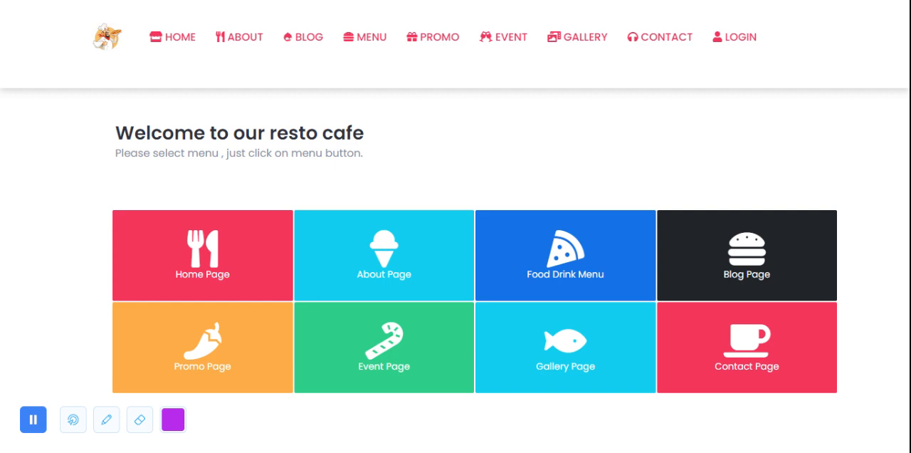
Step: Open the Home page from the welcome tiles and look through its introduction, video and feature description
{"action": "triple_click", "coordinate": [240, 133]}
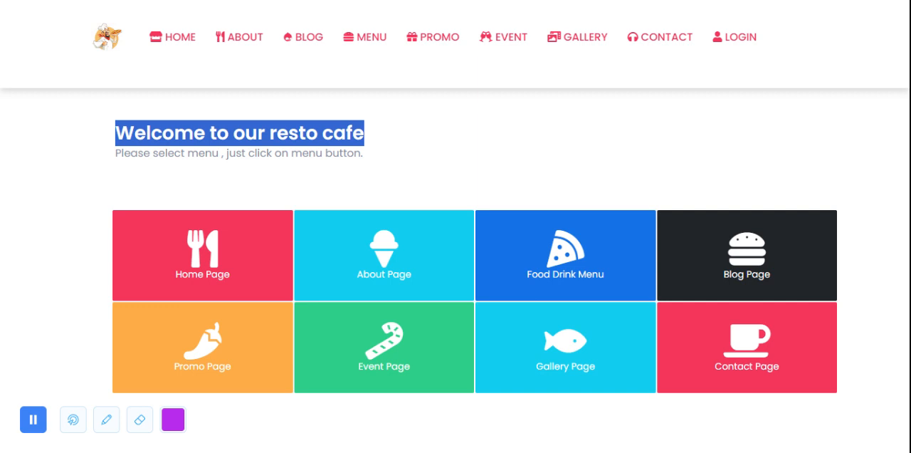
{"action": "left_click", "coordinate": [454, 121]}
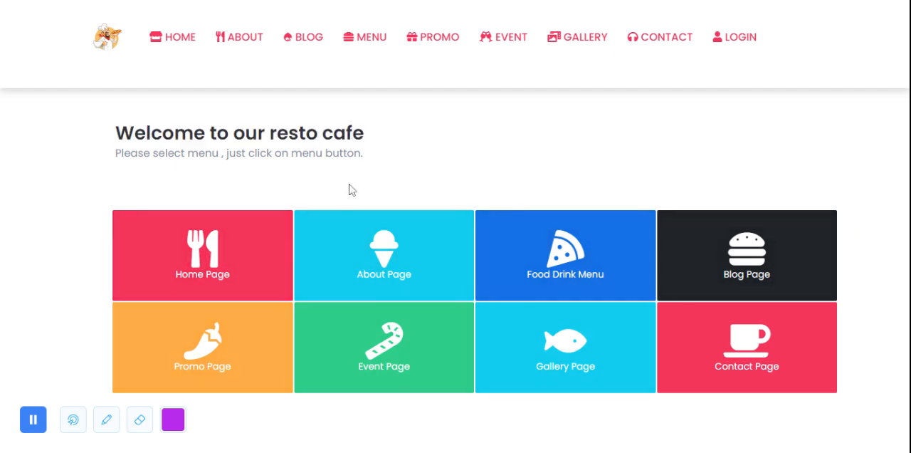
{"action": "left_click", "coordinate": [218, 261]}
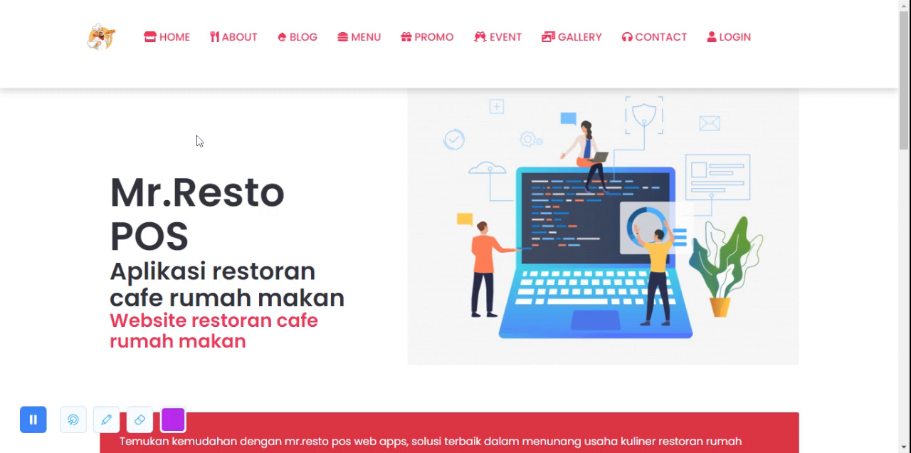
{"action": "scroll", "coordinate": [197, 135], "scroll_direction": "down", "scroll_amount": 4}
{"action": "scroll", "coordinate": [113, 139], "scroll_direction": "down", "scroll_amount": 3}
{"action": "scroll", "coordinate": [72, 160], "scroll_direction": "down", "scroll_amount": 5}
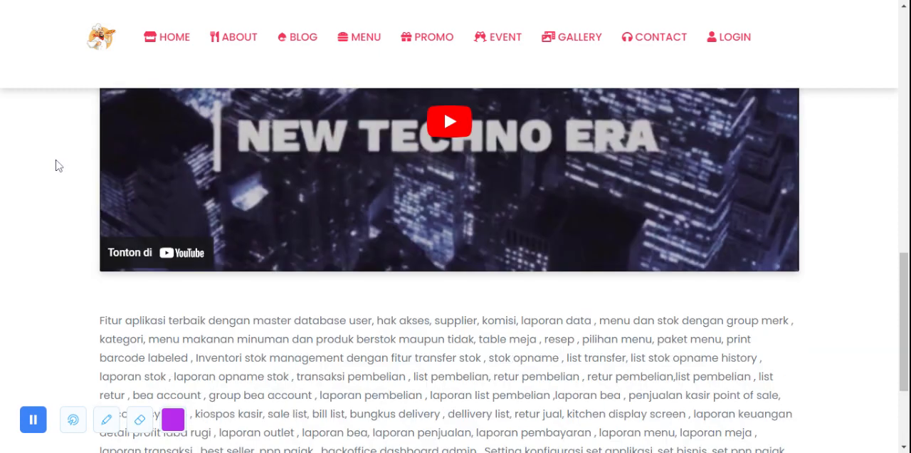
{"action": "scroll", "coordinate": [56, 166], "scroll_direction": "down", "scroll_amount": 3}
{"action": "scroll", "coordinate": [56, 165], "scroll_direction": "up", "scroll_amount": 15}
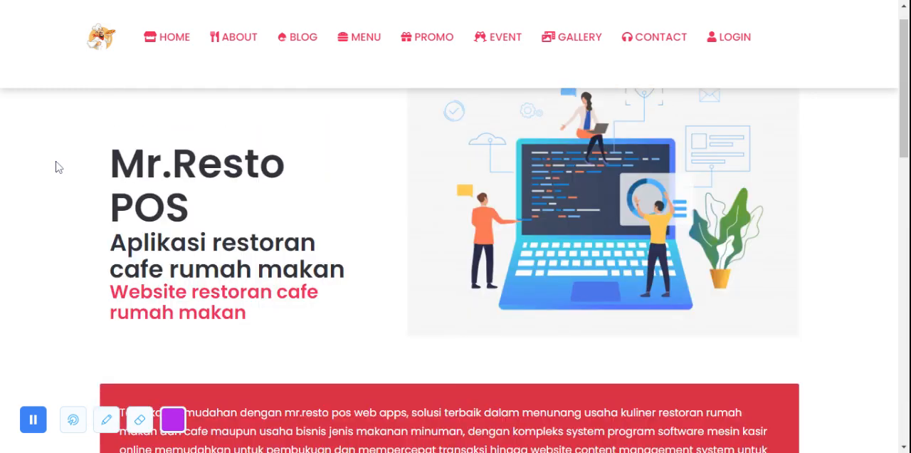
Step: Open the website's About page and read through its description of the restaurant app
{"action": "left_click", "coordinate": [237, 39]}
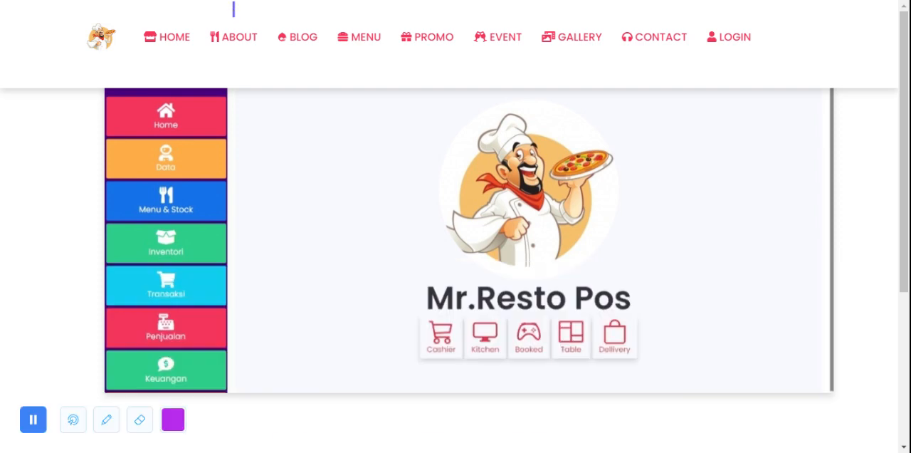
{"action": "scroll", "coordinate": [311, 218], "scroll_direction": "down", "scroll_amount": 3}
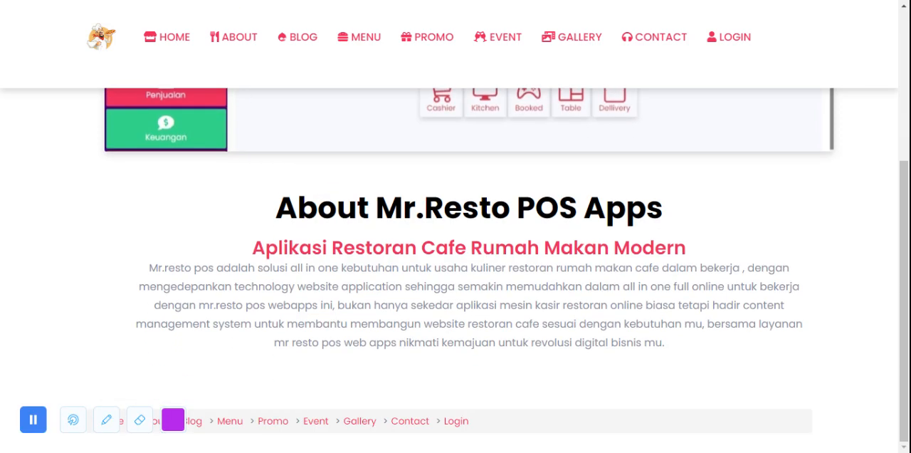
{"action": "scroll", "coordinate": [302, 62], "scroll_direction": "up", "scroll_amount": 3}
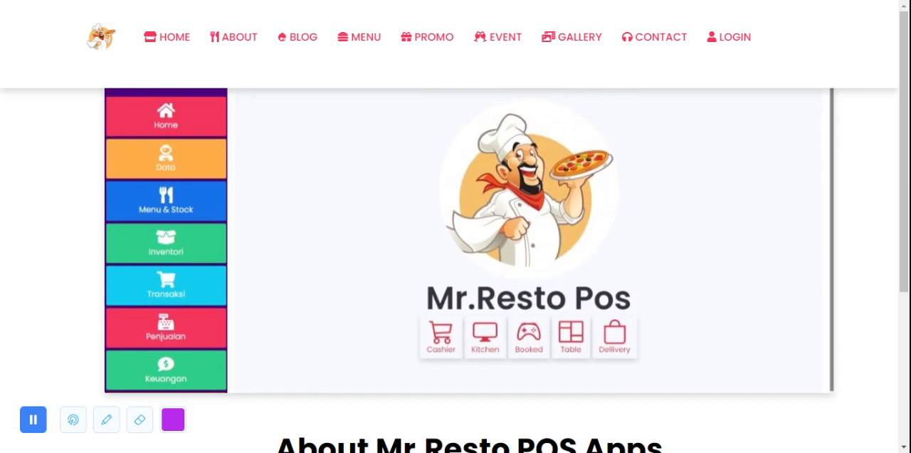
Step: Open the Blog page and browse its articles down to the restaurant website post
{"action": "left_click", "coordinate": [298, 52]}
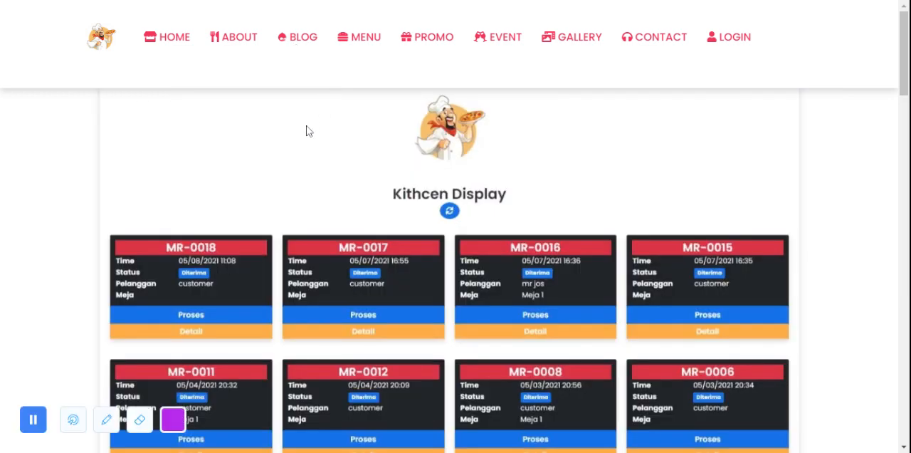
{"action": "scroll", "coordinate": [306, 136], "scroll_direction": "down", "scroll_amount": 5}
{"action": "scroll", "coordinate": [303, 155], "scroll_direction": "down", "scroll_amount": 15}
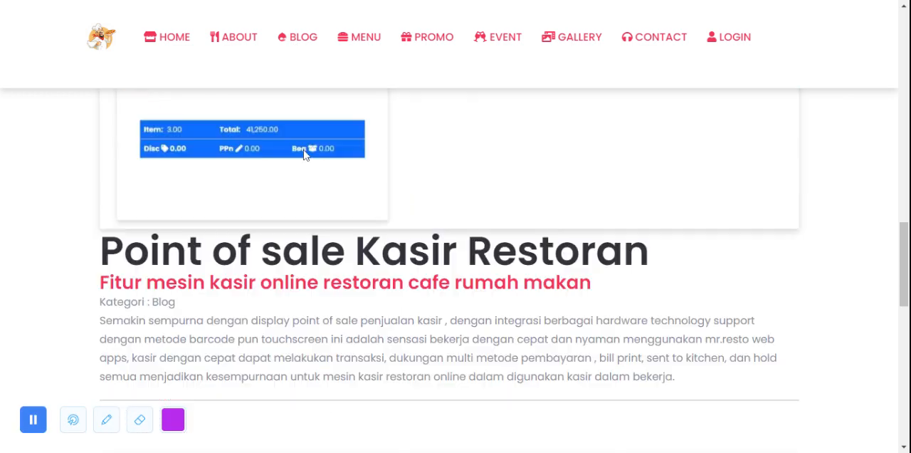
{"action": "scroll", "coordinate": [304, 155], "scroll_direction": "down", "scroll_amount": 2}
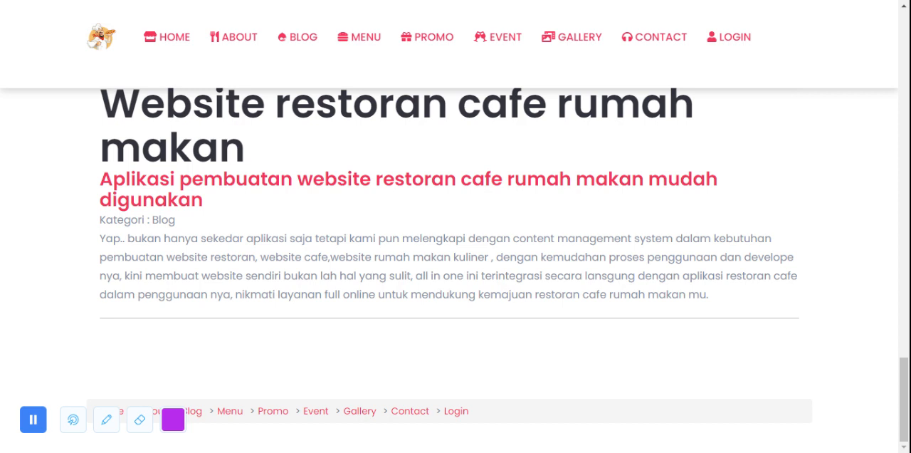
{"action": "scroll", "coordinate": [372, 66], "scroll_direction": "up", "scroll_amount": 4}
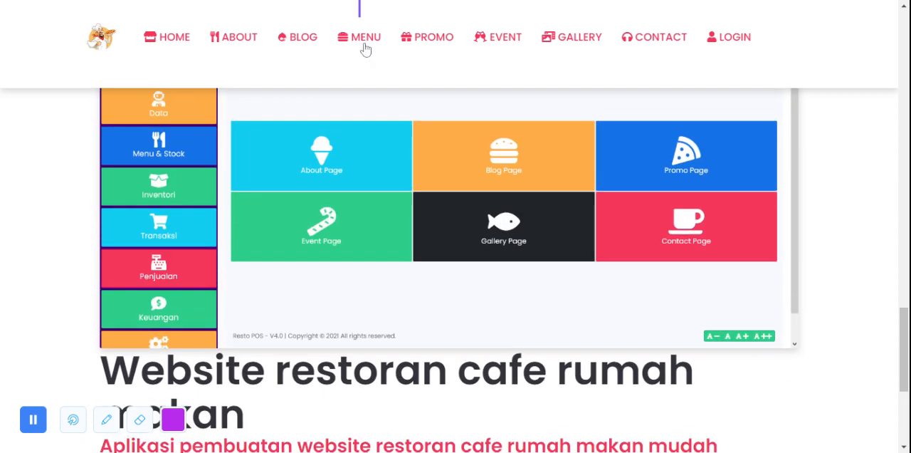
Step: Open the food and drink Menu page and browse the listed items
{"action": "left_click", "coordinate": [363, 44]}
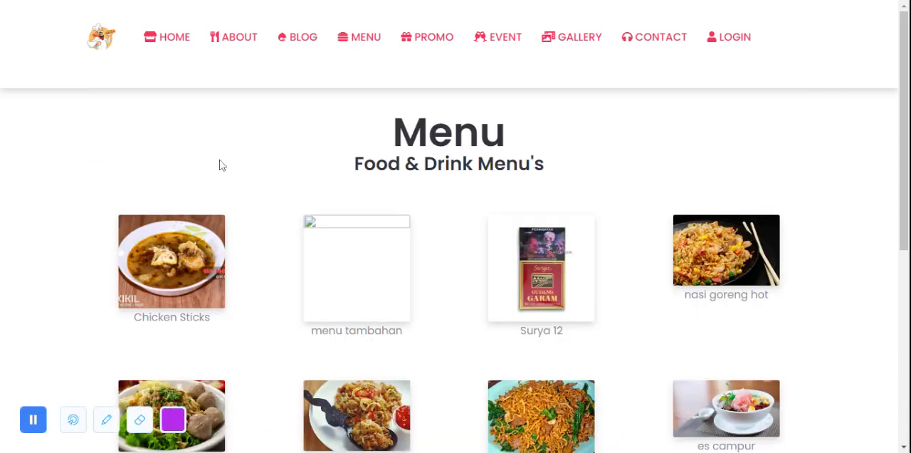
{"action": "scroll", "coordinate": [166, 175], "scroll_direction": "down", "scroll_amount": 2}
{"action": "scroll", "coordinate": [167, 174], "scroll_direction": "down", "scroll_amount": 2}
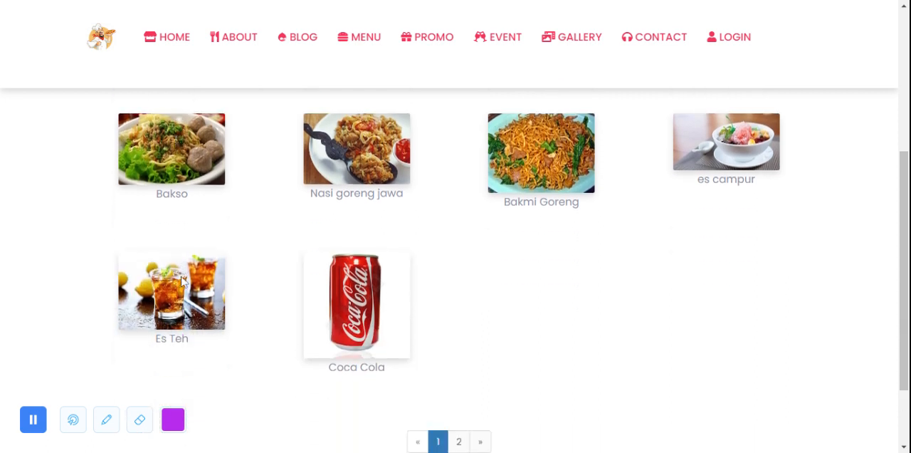
{"action": "scroll", "coordinate": [367, 284], "scroll_direction": "down", "scroll_amount": 2}
{"action": "scroll", "coordinate": [366, 283], "scroll_direction": "up", "scroll_amount": 5}
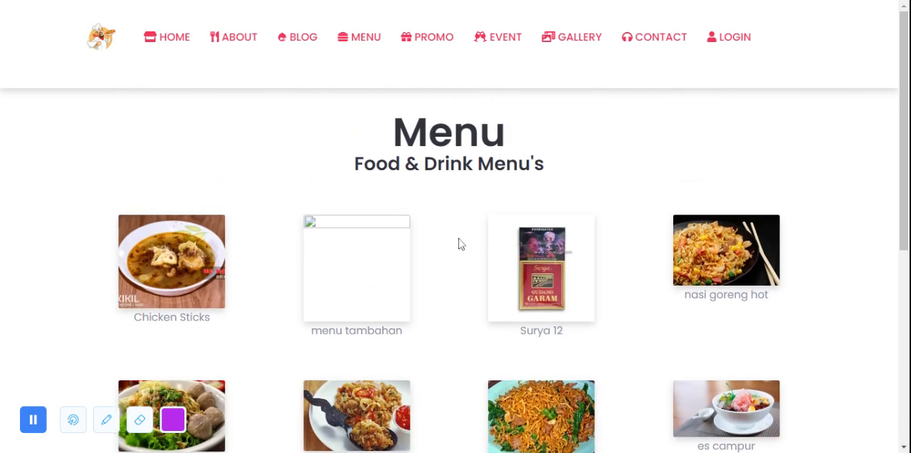
Step: Open the Promo page and look through all of its promotion entries
{"action": "left_click", "coordinate": [423, 45]}
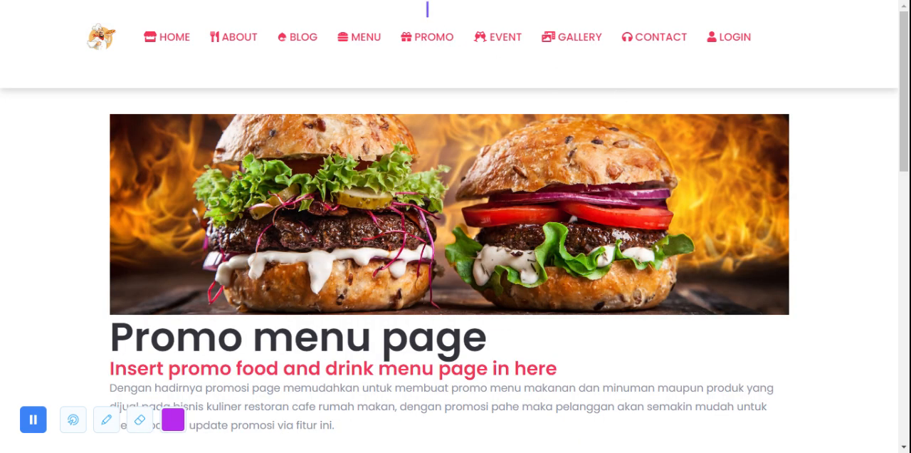
{"action": "scroll", "coordinate": [380, 185], "scroll_direction": "down", "scroll_amount": 3}
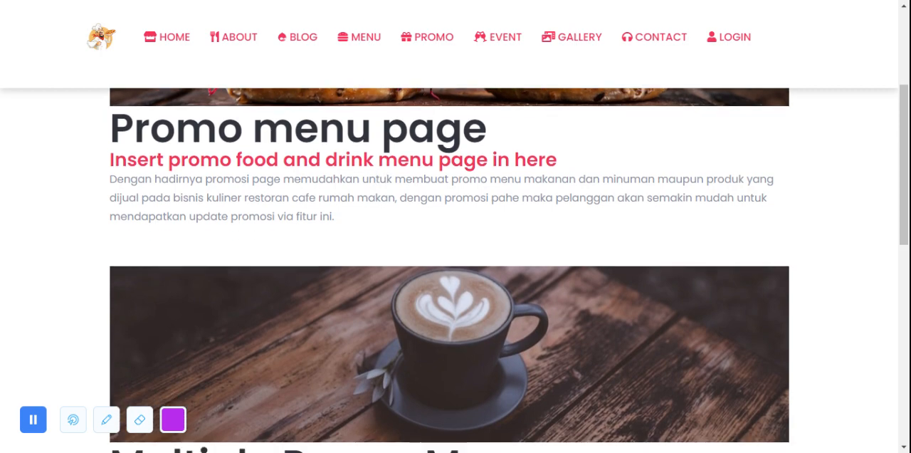
{"action": "scroll", "coordinate": [456, 270], "scroll_direction": "down", "scroll_amount": 10}
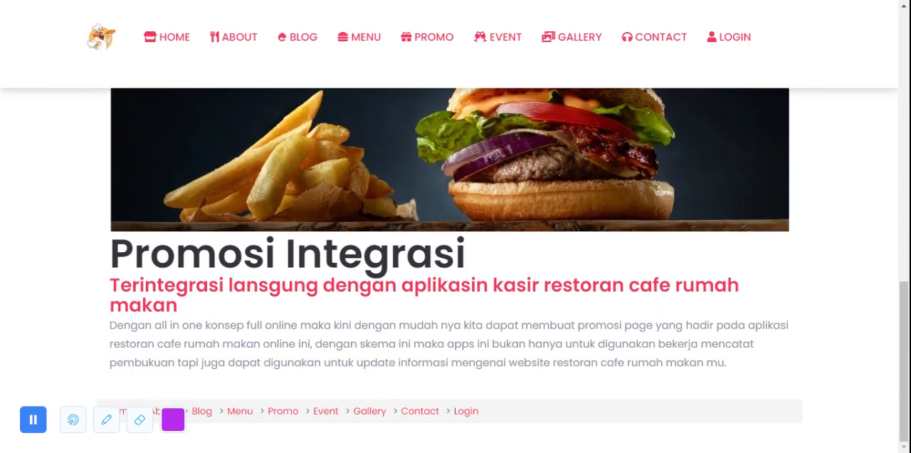
{"action": "scroll", "coordinate": [512, 93], "scroll_direction": "up", "scroll_amount": 13}
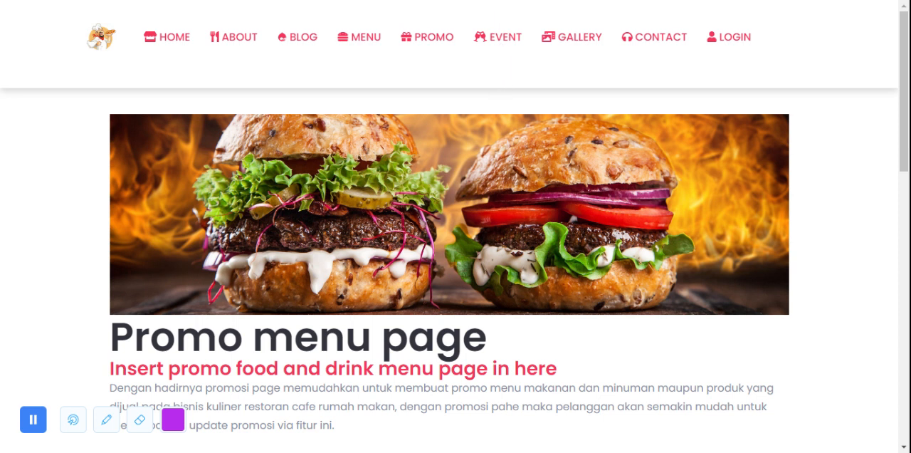
{"action": "scroll", "coordinate": [384, 123], "scroll_direction": "down", "scroll_amount": 4}
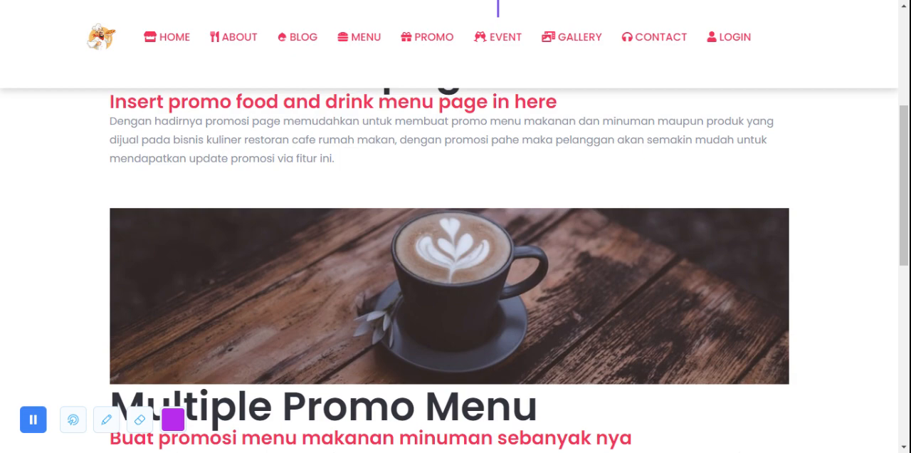
{"action": "scroll", "coordinate": [507, 153], "scroll_direction": "down", "scroll_amount": 7}
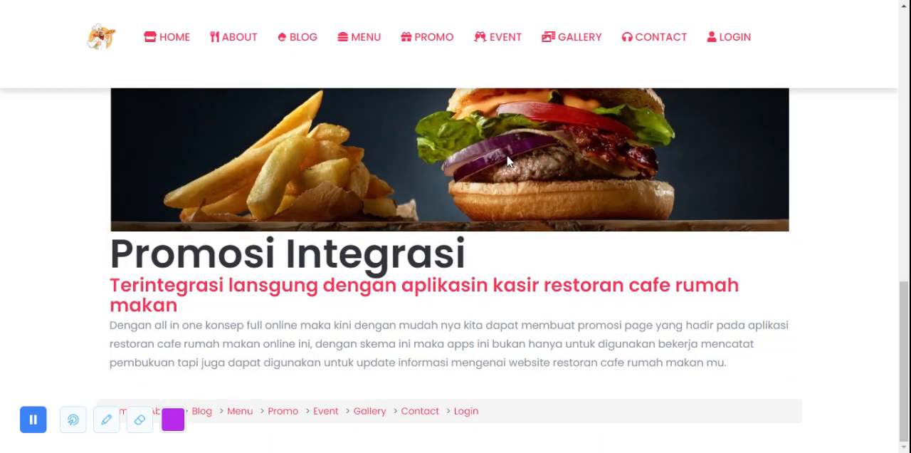
{"action": "scroll", "coordinate": [508, 162], "scroll_direction": "up", "scroll_amount": 10}
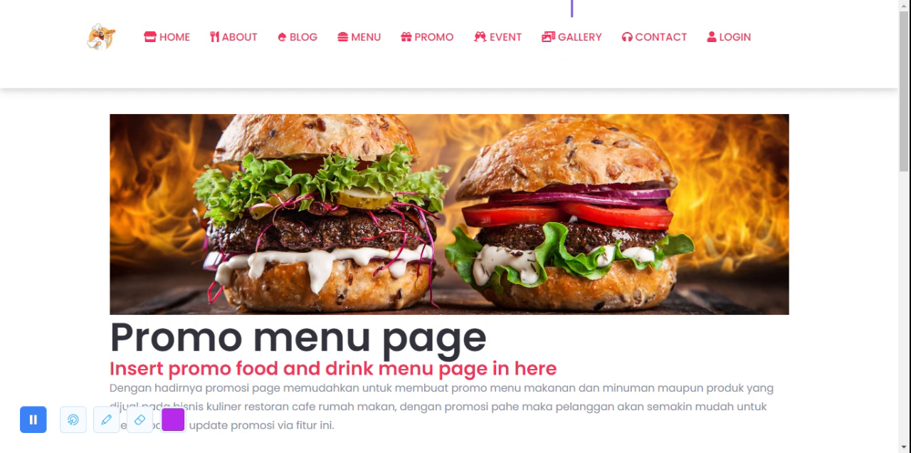
Step: Open the Event page and look over the listed DJ events
{"action": "left_click", "coordinate": [561, 48]}
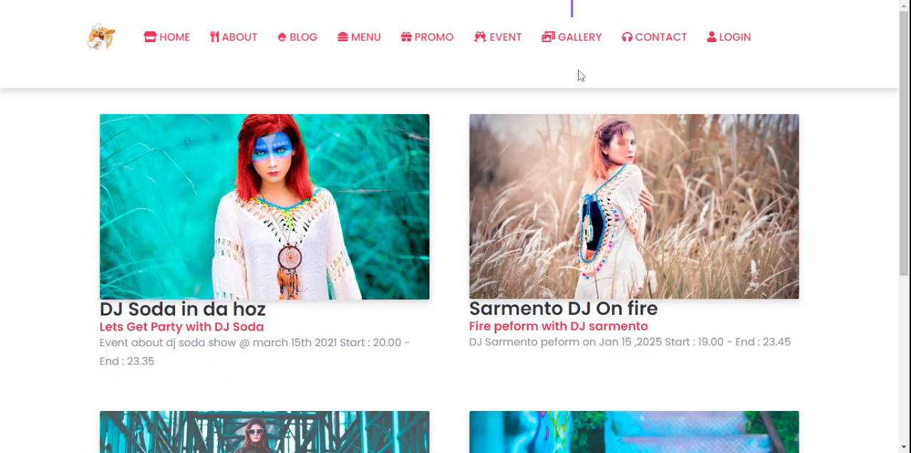
{"action": "scroll", "coordinate": [450, 193], "scroll_direction": "down", "scroll_amount": 3}
{"action": "scroll", "coordinate": [524, 199], "scroll_direction": "down", "scroll_amount": 1}
{"action": "scroll", "coordinate": [524, 200], "scroll_direction": "up", "scroll_amount": 4}
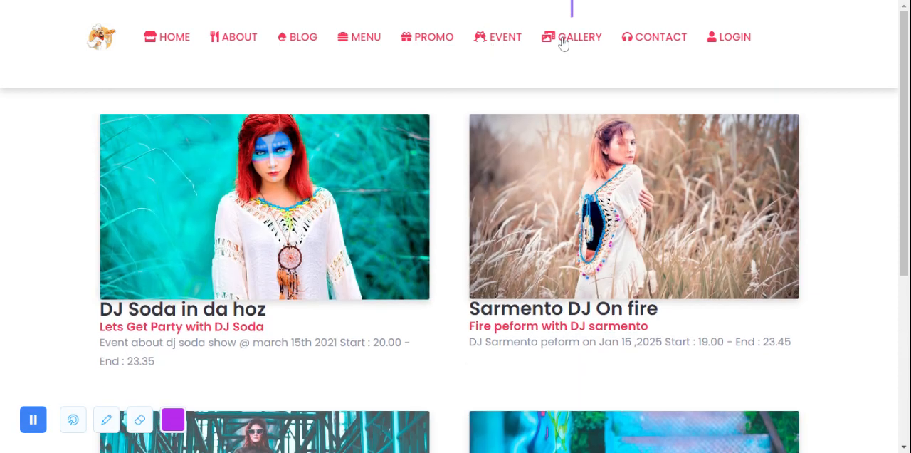
Step: Open the Gallery page and look over its embedded videos
{"action": "left_click", "coordinate": [580, 39]}
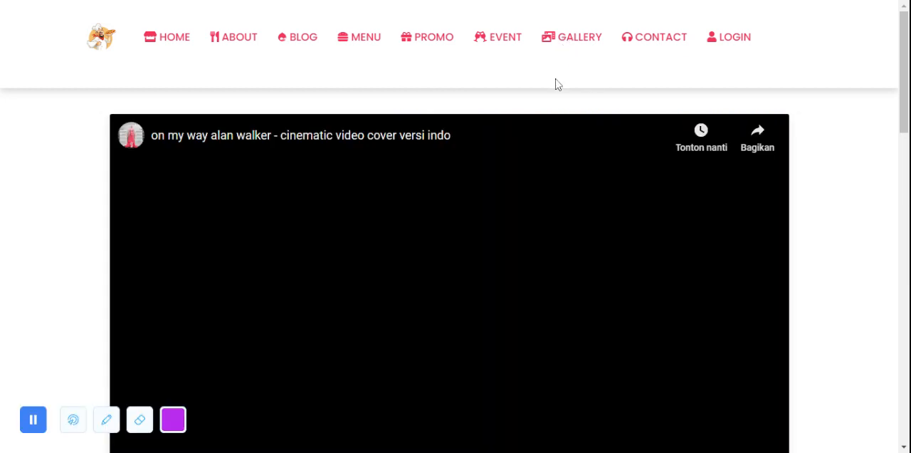
{"action": "scroll", "coordinate": [620, 148], "scroll_direction": "down", "scroll_amount": 5}
{"action": "scroll", "coordinate": [626, 161], "scroll_direction": "down", "scroll_amount": 7}
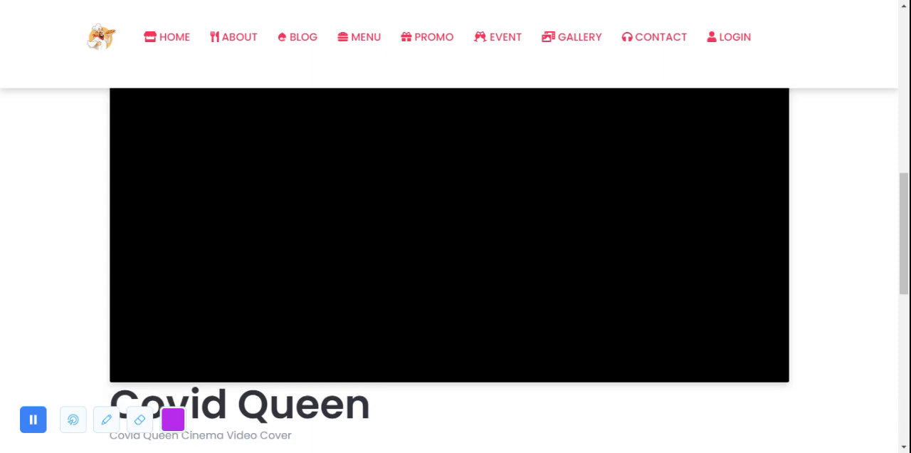
{"action": "scroll", "coordinate": [321, 222], "scroll_direction": "up", "scroll_amount": 10}
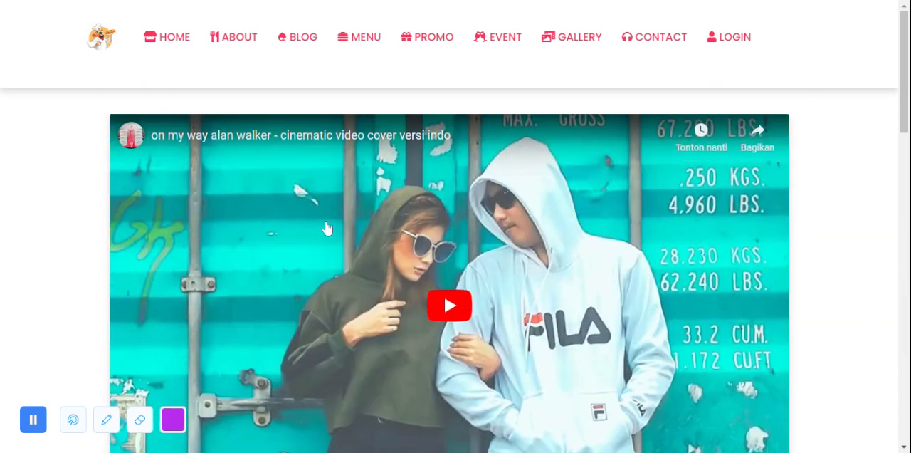
Step: Open the Contact page and examine the company's contact details
{"action": "left_click", "coordinate": [670, 43]}
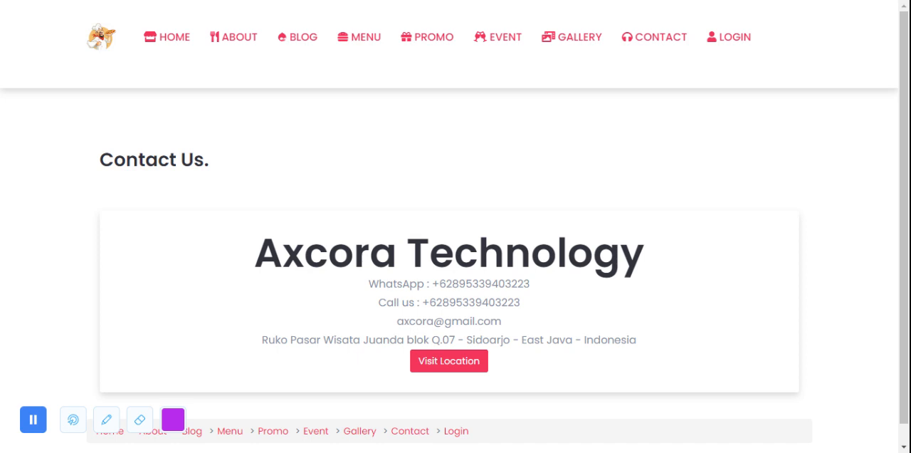
{"action": "left_click_drag", "start_coordinate": [396, 321], "coordinate": [285, 255]}
{"action": "left_click", "coordinate": [600, 187]}
Step: Open the login page and sign in as admin with the account password
{"action": "left_click", "coordinate": [735, 39]}
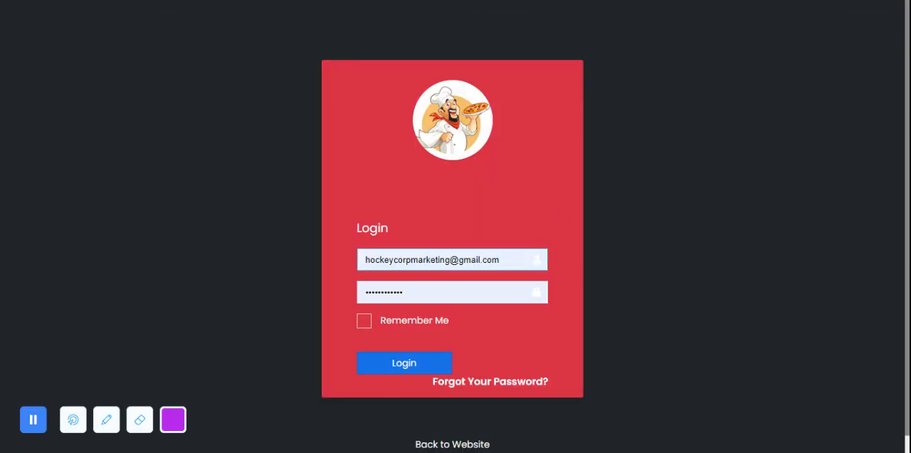
{"action": "left_click_drag", "start_coordinate": [502, 259], "coordinate": [175, 271]}
{"action": "type", "text": "admin"}
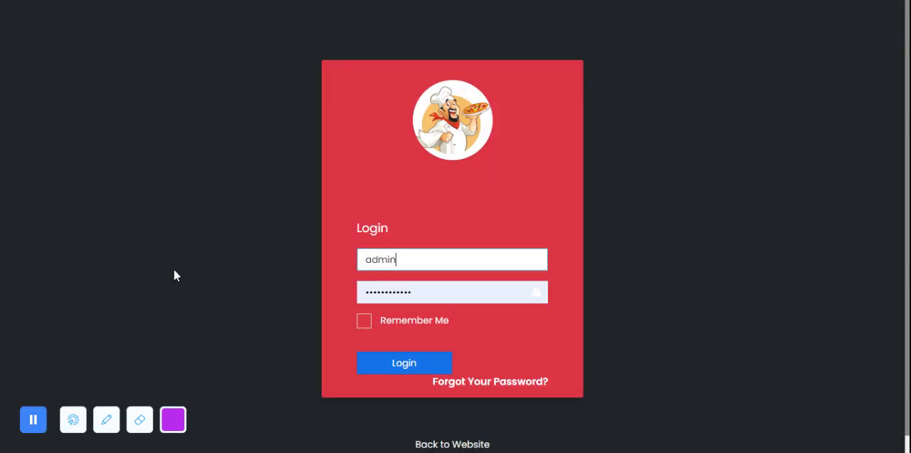
{"action": "key", "text": "Tab"}
{"action": "type", "text": "••••••"}
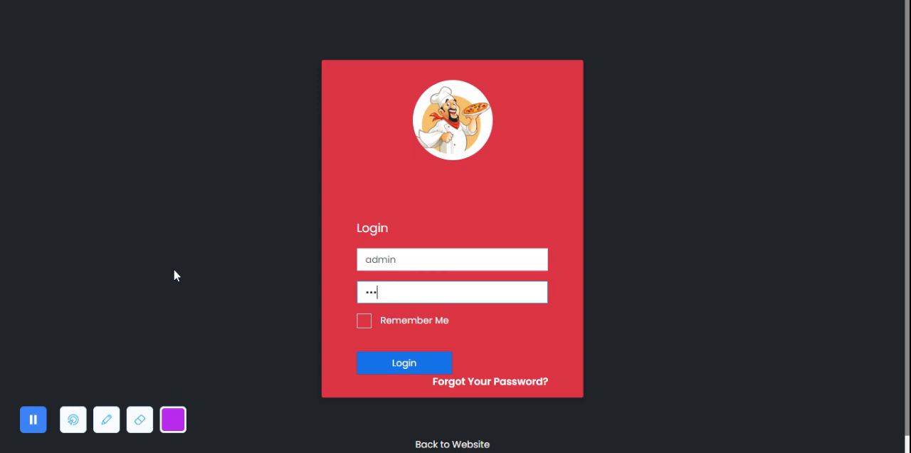
{"action": "type", "text": "••"}
{"action": "key", "text": "Return"}
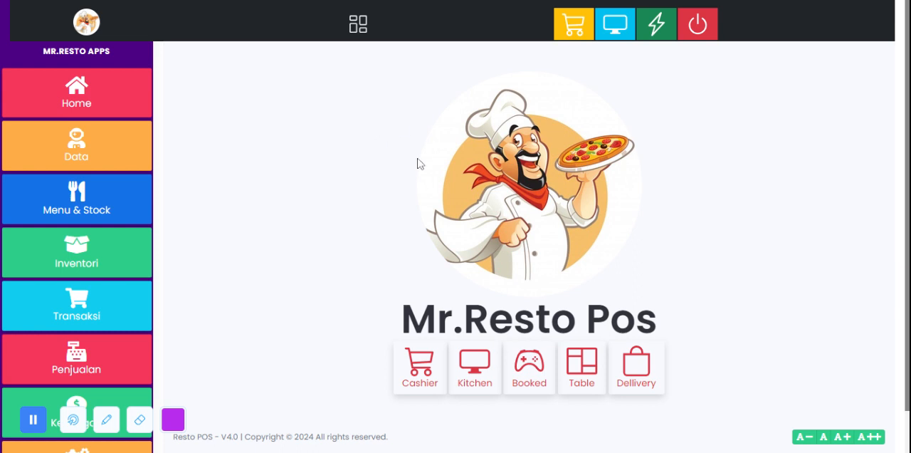
Step: Look through the options under the Data, Menu & Stock and Inventori sections of the back office
{"action": "left_click", "coordinate": [77, 146]}
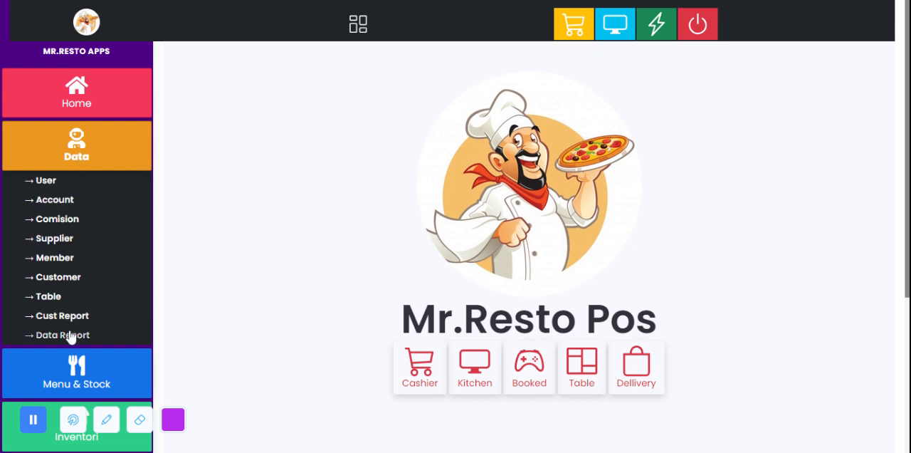
{"action": "left_click", "coordinate": [95, 149]}
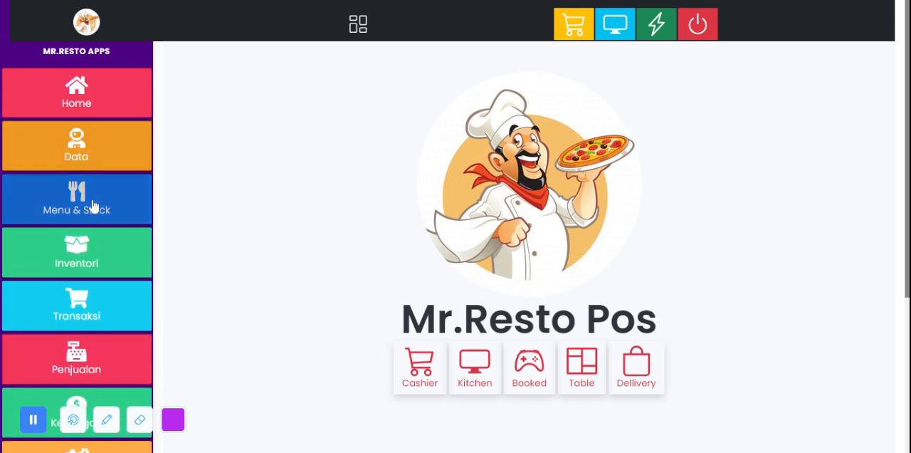
{"action": "left_click", "coordinate": [91, 203]}
{"action": "left_click", "coordinate": [96, 213]}
{"action": "left_click", "coordinate": [84, 254]}
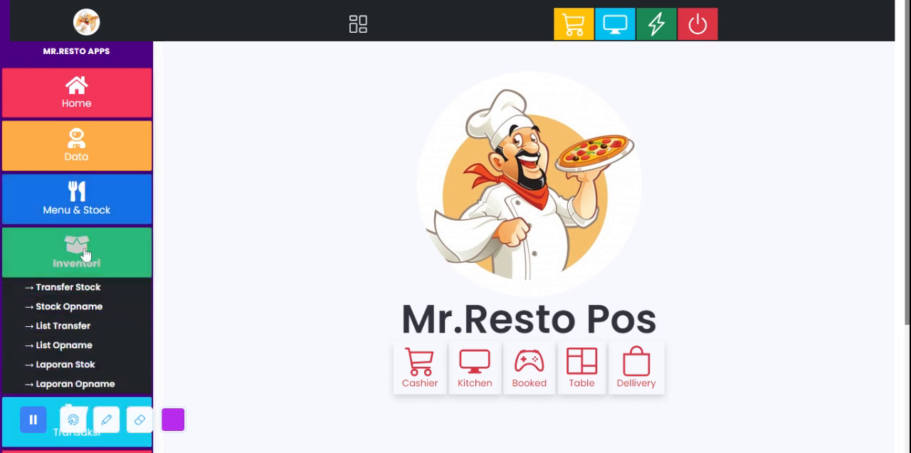
Step: Look through the options under the Transaksi, Penjualan, Keuangan and Setting sections of the back office
{"action": "scroll", "coordinate": [100, 257], "scroll_direction": "down", "scroll_amount": 2}
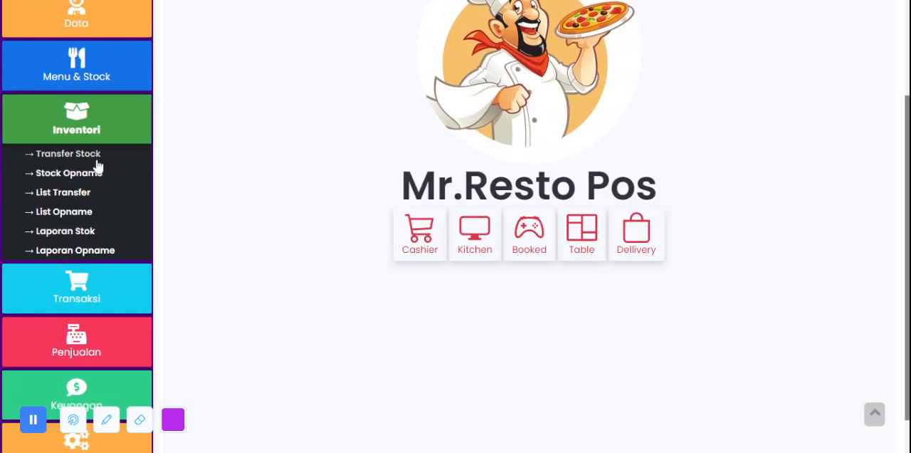
{"action": "left_click", "coordinate": [90, 292]}
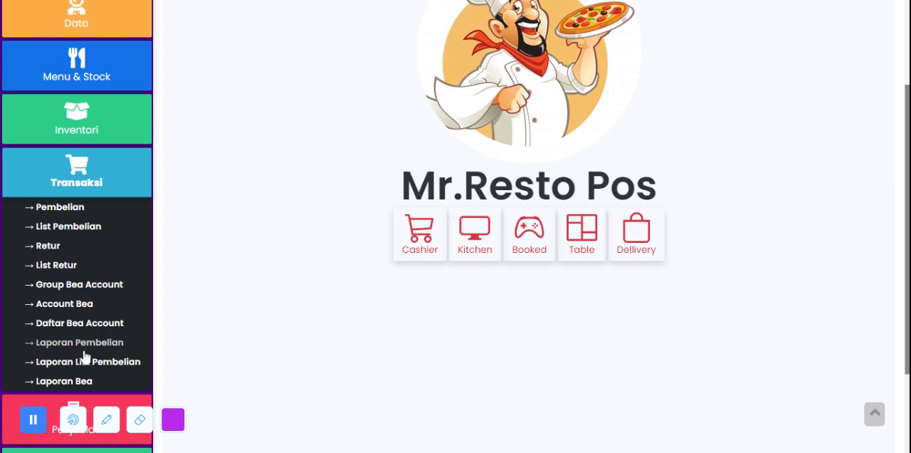
{"action": "scroll", "coordinate": [254, 86], "scroll_direction": "down", "scroll_amount": 2}
{"action": "left_click", "coordinate": [86, 118]}
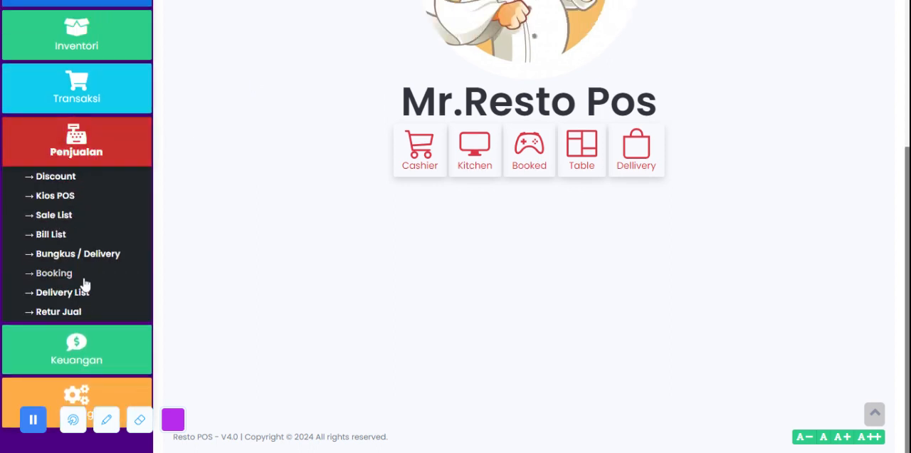
{"action": "left_click", "coordinate": [83, 162]}
{"action": "left_click", "coordinate": [92, 193]}
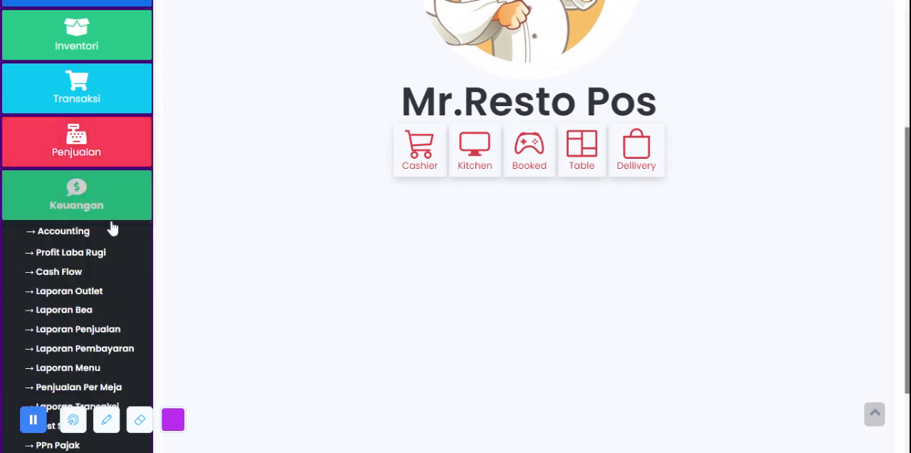
{"action": "scroll", "coordinate": [107, 221], "scroll_direction": "down", "scroll_amount": 2}
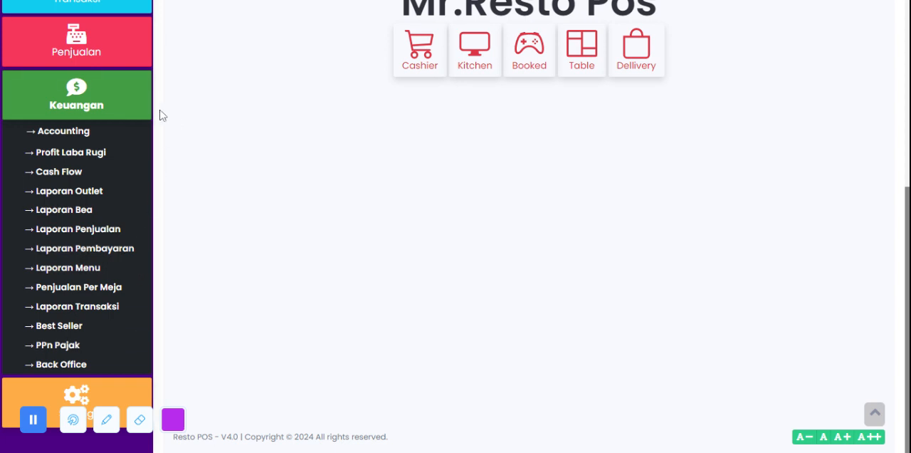
{"action": "left_click", "coordinate": [130, 106]}
{"action": "left_click", "coordinate": [98, 145]}
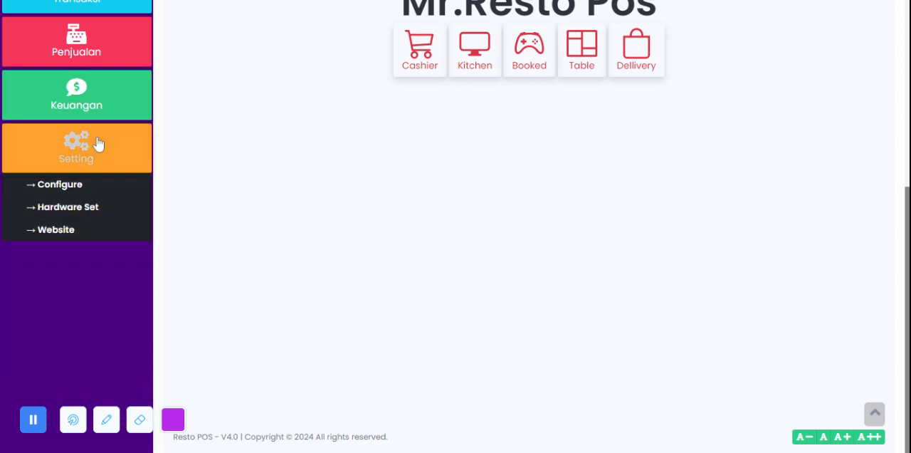
{"action": "scroll", "coordinate": [107, 148], "scroll_direction": "up", "scroll_amount": 4}
{"action": "scroll", "coordinate": [201, 278], "scroll_direction": "up", "scroll_amount": 1}
{"action": "scroll", "coordinate": [202, 274], "scroll_direction": "up", "scroll_amount": 3}
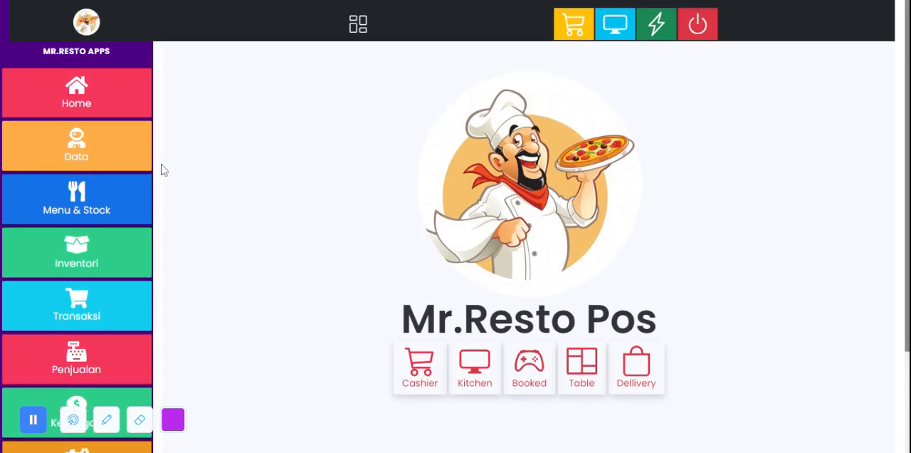
Step: Open the User page in the Data section and start adding a new user
{"action": "left_click", "coordinate": [88, 153]}
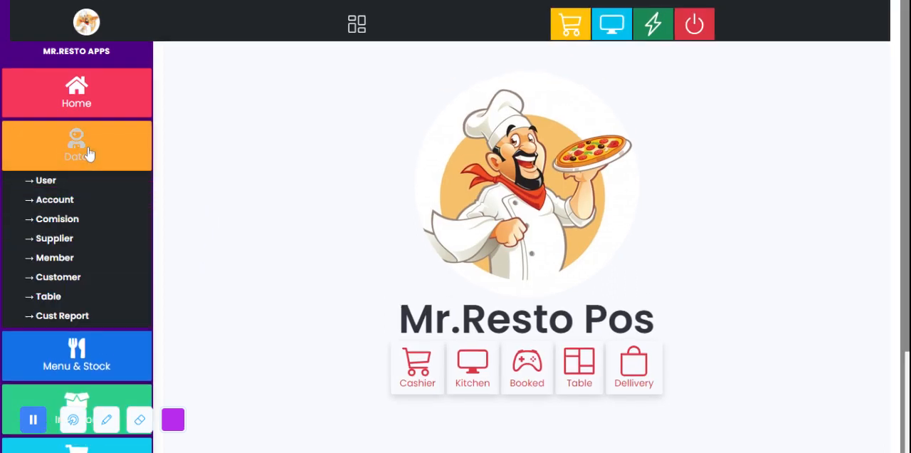
{"action": "left_click", "coordinate": [60, 186]}
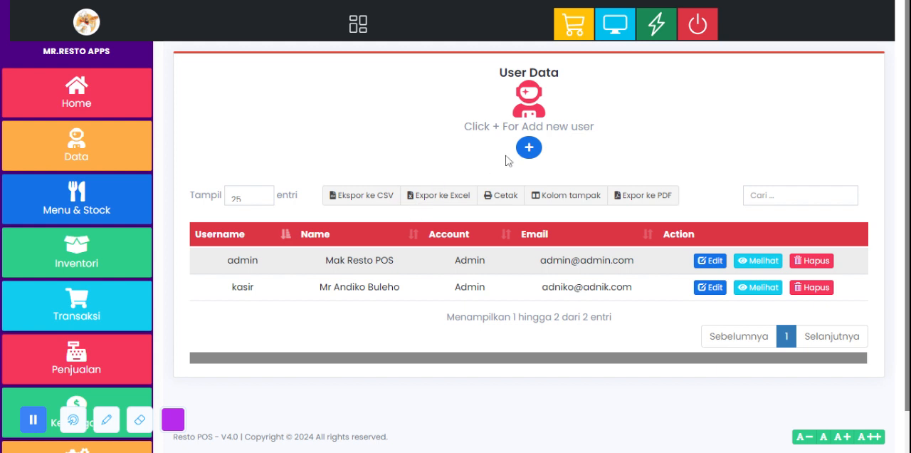
{"action": "left_click", "coordinate": [529, 151]}
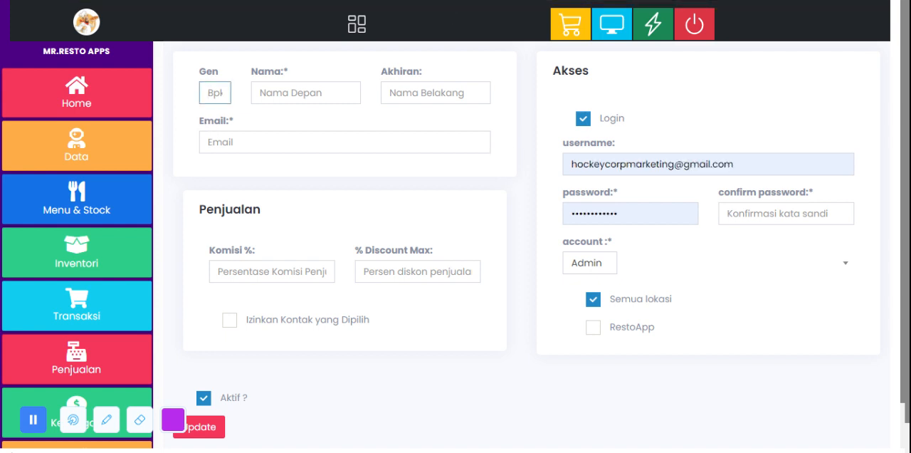
Step: Look over the title, first name, last name and email fields of the new user form
{"action": "left_click", "coordinate": [390, 93]}
{"action": "left_click", "coordinate": [274, 93]}
{"action": "left_click", "coordinate": [396, 94]}
{"action": "left_click", "coordinate": [212, 93]}
{"action": "left_click", "coordinate": [265, 139]}
{"action": "left_click", "coordinate": [293, 127]}
Step: Clear the pre-filled username in the new user's access settings and go to the password field
{"action": "triple_click", "coordinate": [589, 164]}
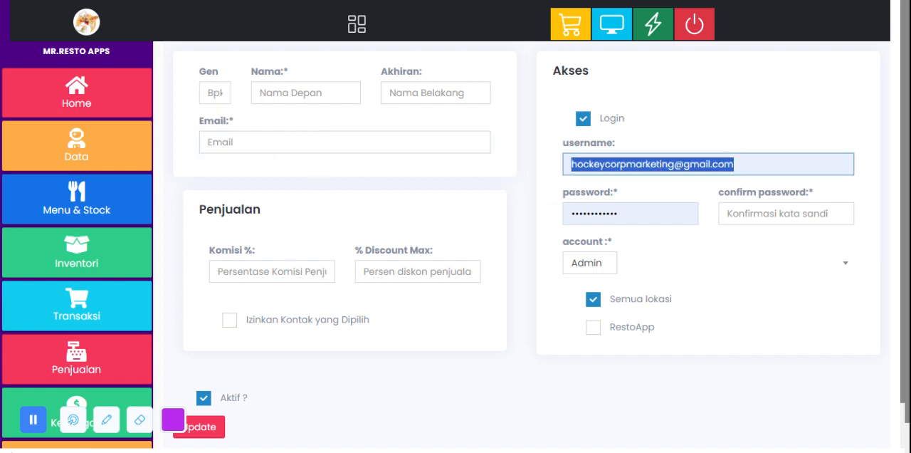
{"action": "key", "text": "BackSpace"}
{"action": "left_click", "coordinate": [677, 112]}
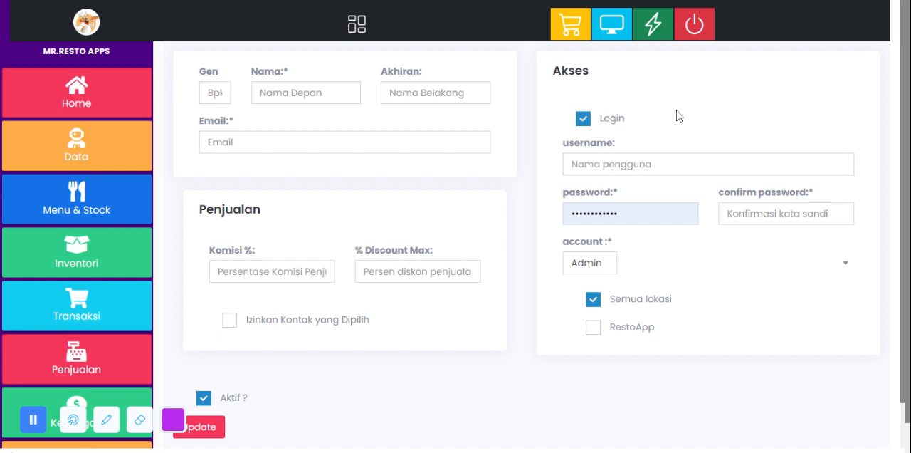
{"action": "left_click", "coordinate": [621, 214]}
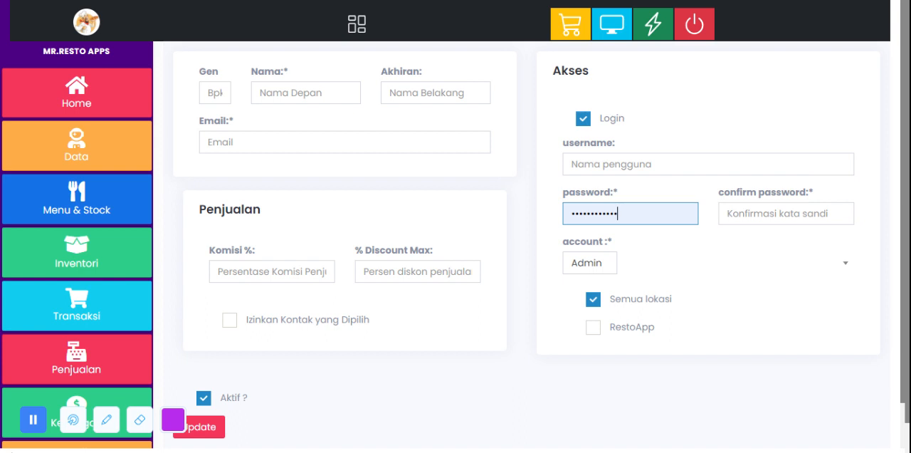
Step: Try the Cashier account type for the new user and set it back to Admin
{"action": "left_click", "coordinate": [585, 268]}
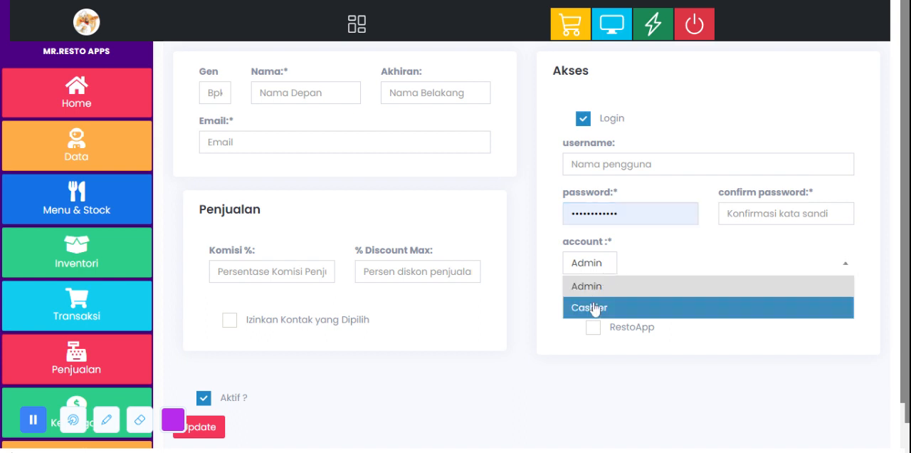
{"action": "left_click", "coordinate": [591, 308]}
{"action": "left_click", "coordinate": [607, 270]}
{"action": "left_click", "coordinate": [604, 287]}
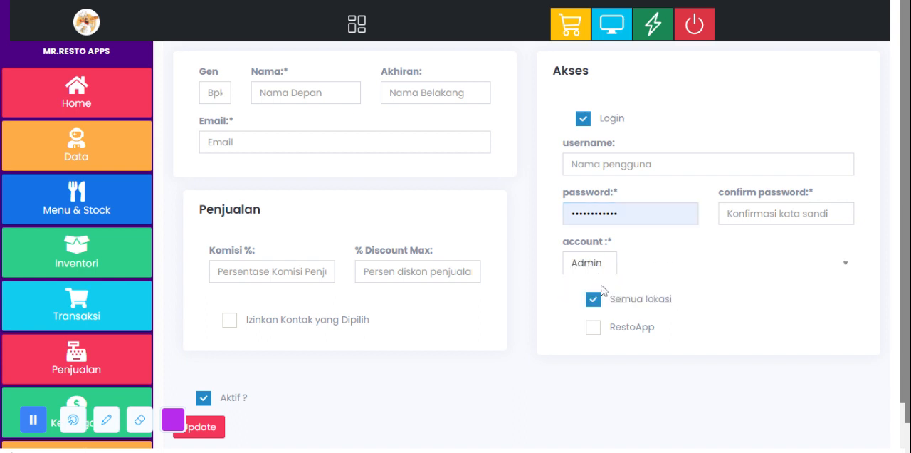
Step: Check the lower part of the new user form and return to the User Data list without saving
{"action": "scroll", "coordinate": [342, 402], "scroll_direction": "down", "scroll_amount": 1}
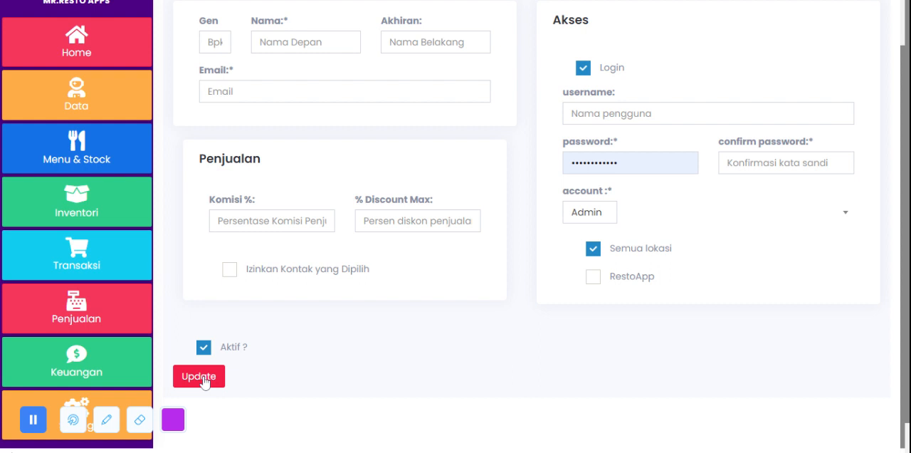
{"action": "scroll", "coordinate": [204, 383], "scroll_direction": "up", "scroll_amount": 1}
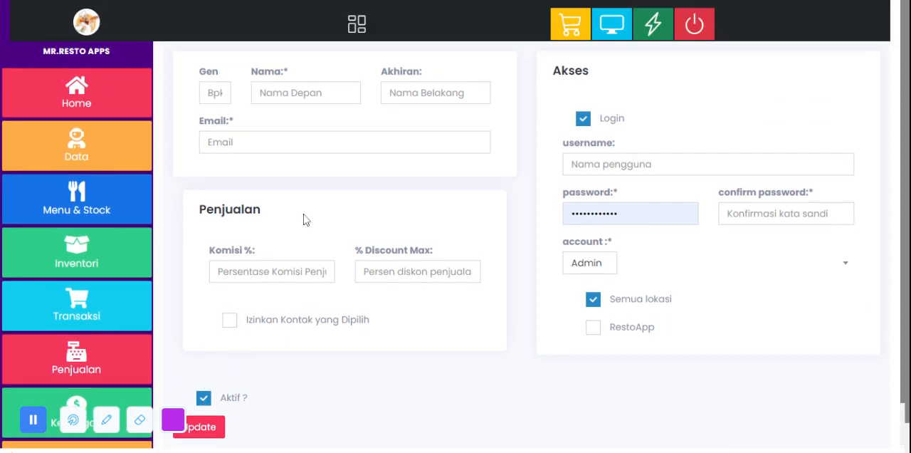
{"action": "left_click", "coordinate": [89, 153]}
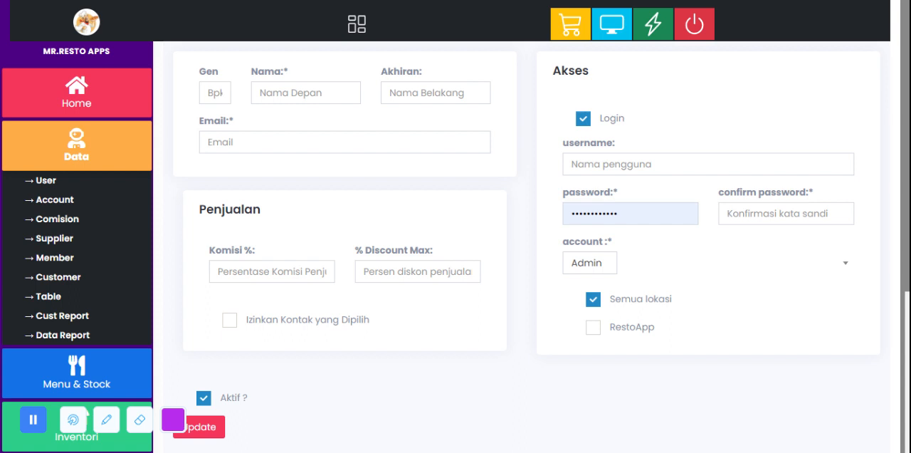
{"action": "key", "text": "alt+Left"}
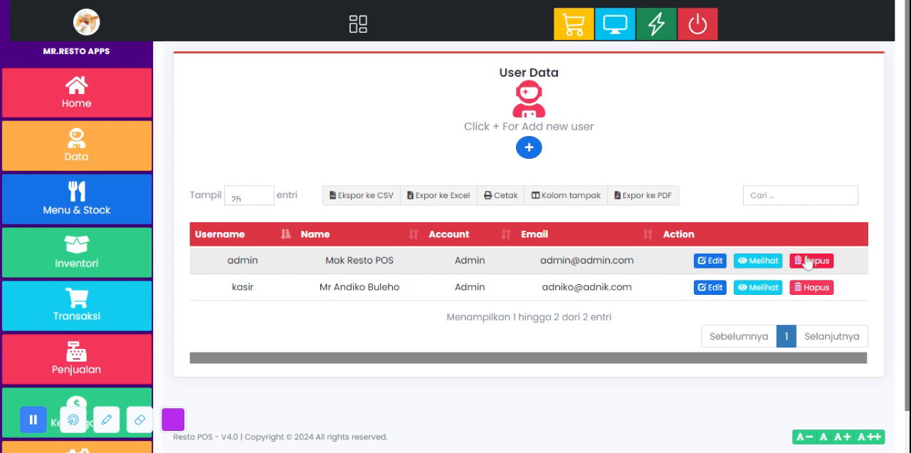
Step: Open the Account page in the Data section and start creating a new account
{"action": "left_click", "coordinate": [77, 142]}
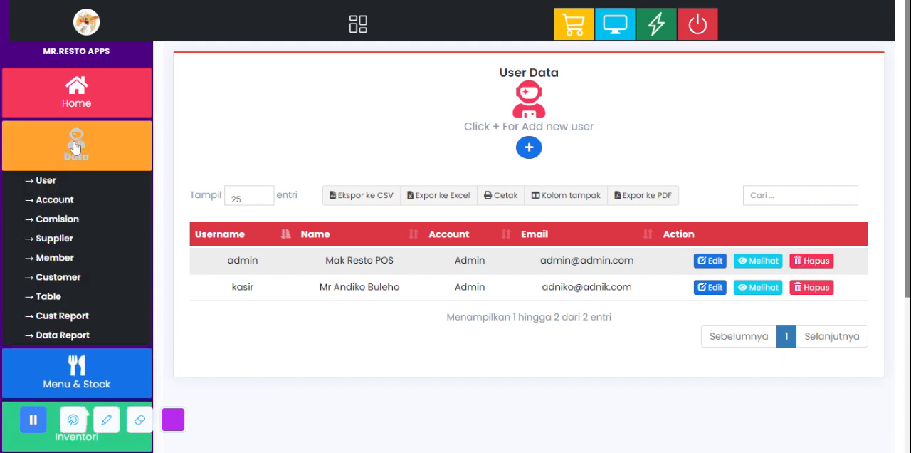
{"action": "left_click", "coordinate": [63, 202]}
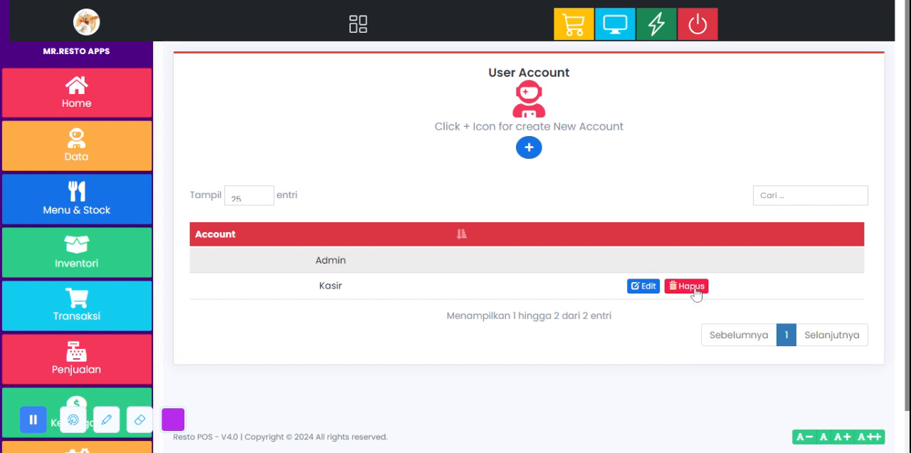
{"action": "left_click", "coordinate": [529, 148]}
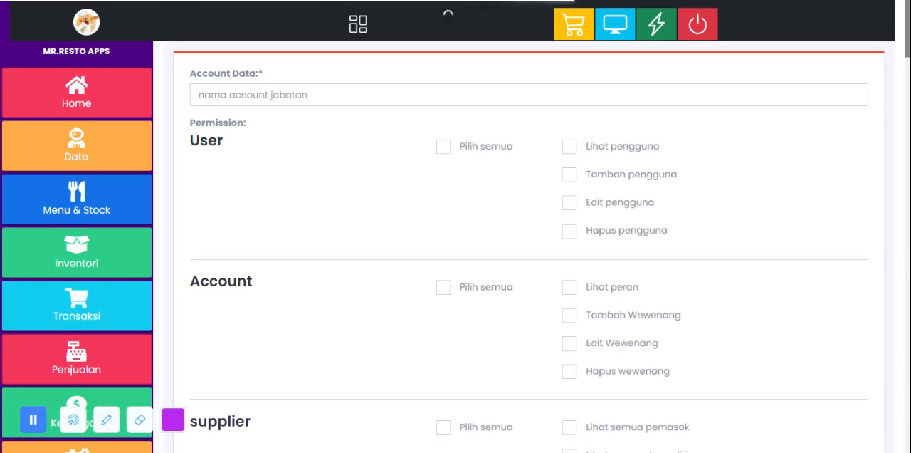
Step: Name the new account Supervisor
{"action": "left_click", "coordinate": [426, 98]}
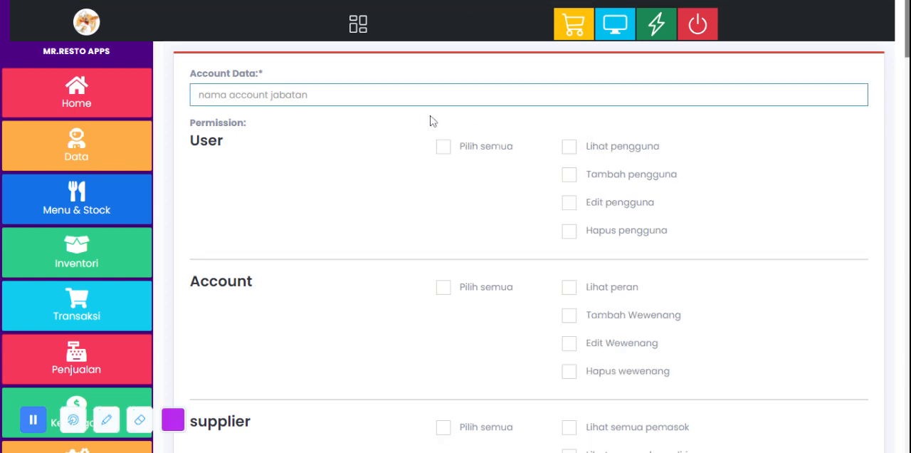
{"action": "left_click", "coordinate": [384, 124]}
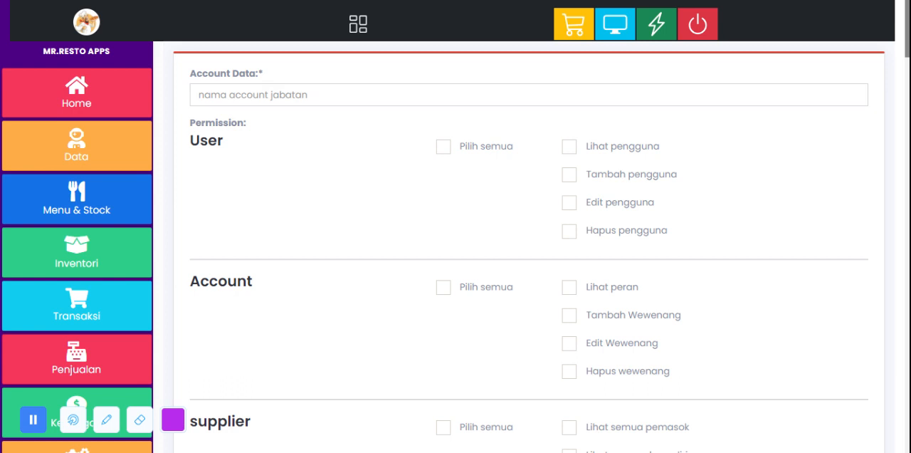
{"action": "left_click", "coordinate": [398, 95]}
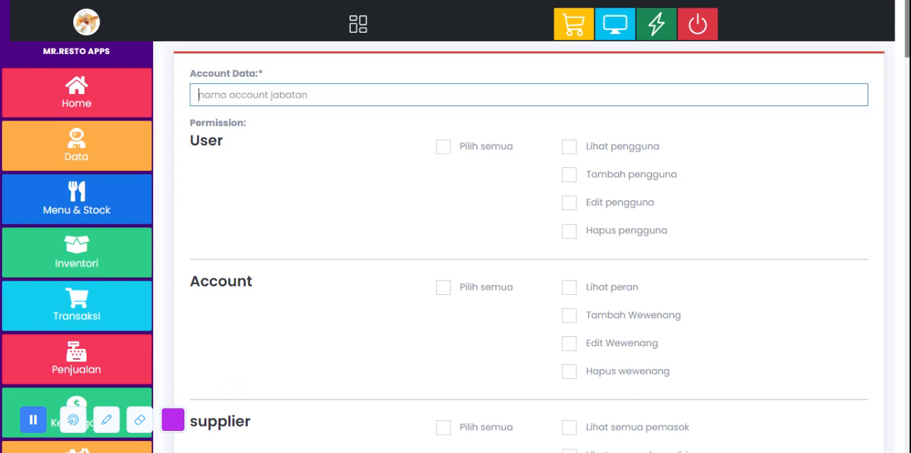
{"action": "type", "text": "Supervi"}
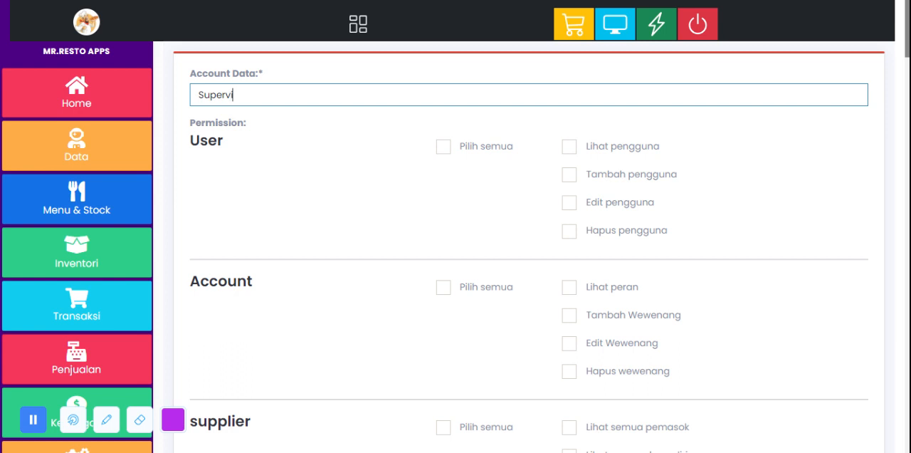
{"action": "type", "text": "ossor"}
{"action": "left_click", "coordinate": [368, 127]}
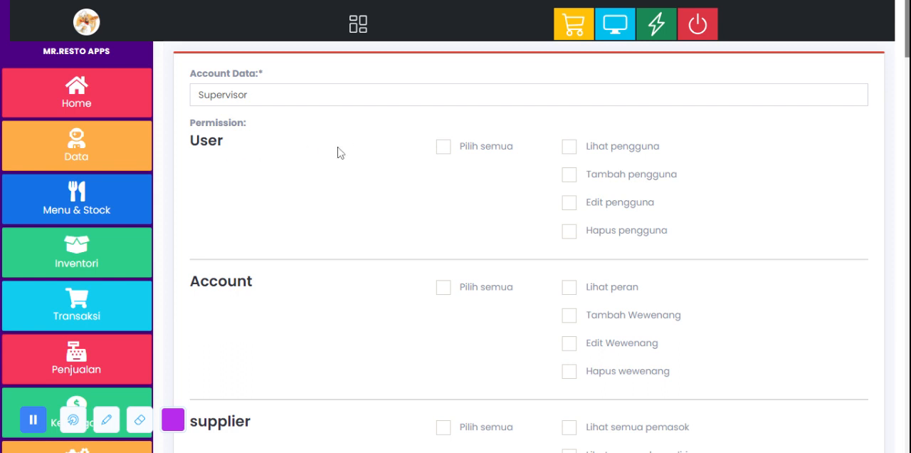
Step: Grant the Supervisor account the User permissions Lihat pengguna, Tambah pengguna and Edit pengguna
{"action": "left_click", "coordinate": [443, 148]}
{"action": "left_click", "coordinate": [442, 148]}
{"action": "left_click", "coordinate": [569, 147]}
{"action": "left_click", "coordinate": [569, 175]}
{"action": "left_click", "coordinate": [568, 202]}
Step: Examine the remaining permission groups of the new account, from POS Kasir through Manufacturing
{"action": "scroll", "coordinate": [366, 224], "scroll_direction": "down", "scroll_amount": 3}
{"action": "scroll", "coordinate": [341, 203], "scroll_direction": "down", "scroll_amount": 12}
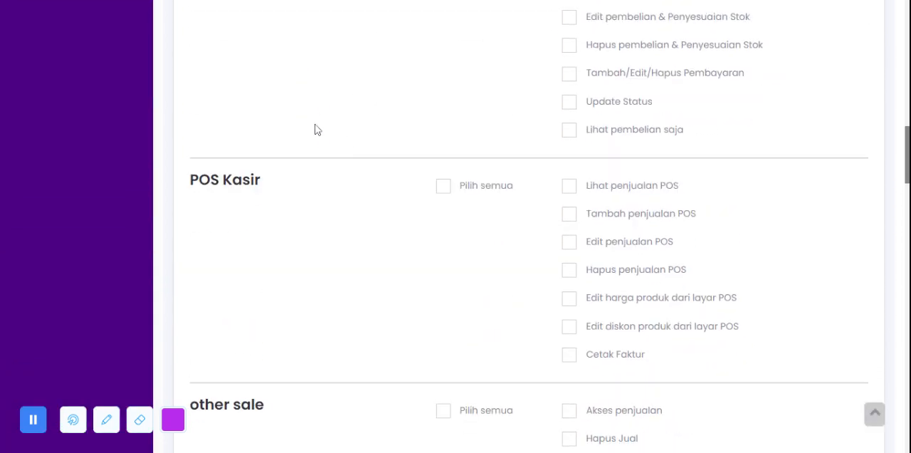
{"action": "scroll", "coordinate": [311, 142], "scroll_direction": "down", "scroll_amount": 2}
{"action": "scroll", "coordinate": [311, 142], "scroll_direction": "up", "scroll_amount": 5}
{"action": "scroll", "coordinate": [311, 143], "scroll_direction": "down", "scroll_amount": 10}
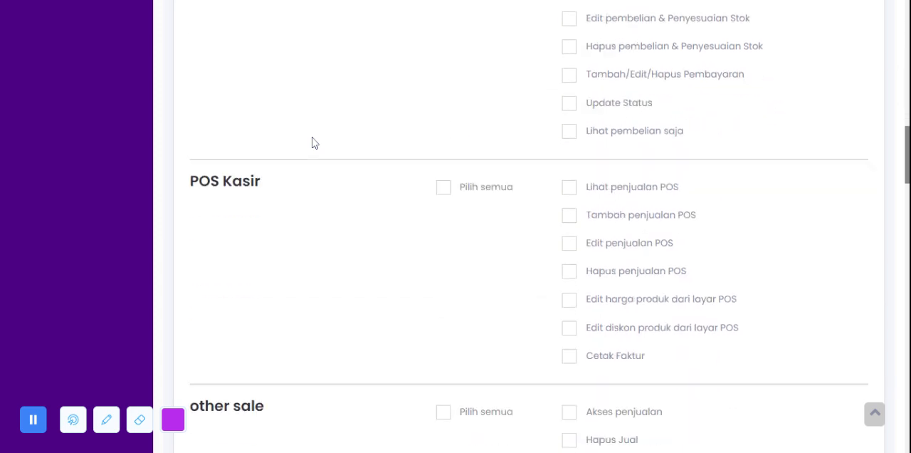
{"action": "scroll", "coordinate": [312, 144], "scroll_direction": "down", "scroll_amount": 7}
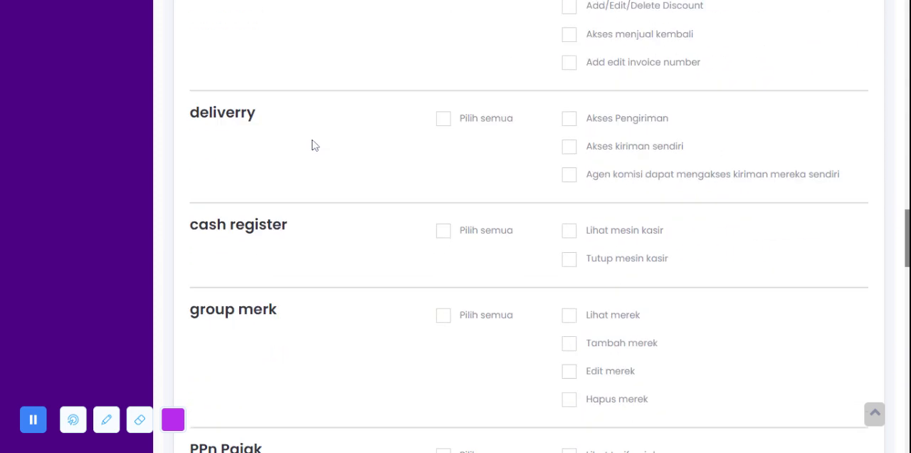
{"action": "scroll", "coordinate": [317, 144], "scroll_direction": "down", "scroll_amount": 11}
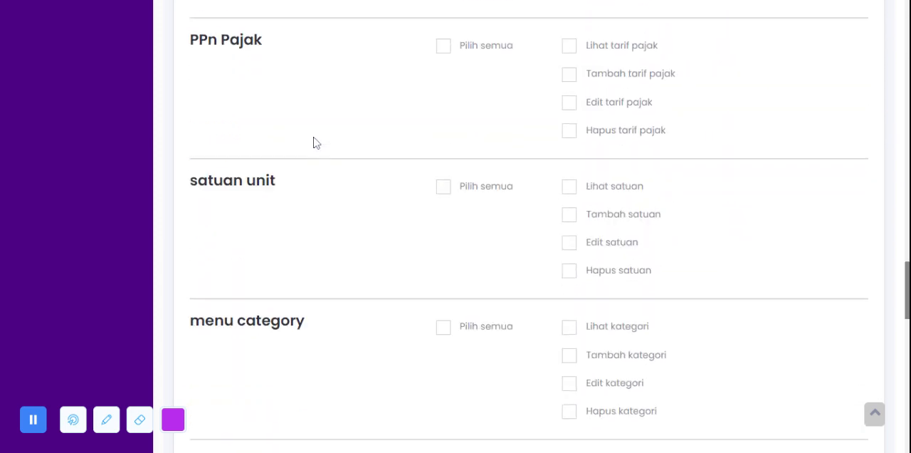
{"action": "scroll", "coordinate": [316, 144], "scroll_direction": "down", "scroll_amount": 5}
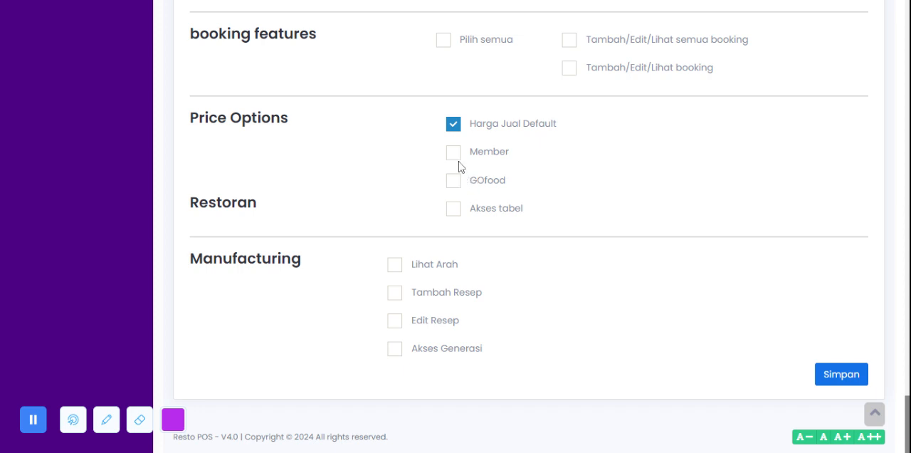
Step: Try switching the two booking features permissions on and off again
{"action": "left_click", "coordinate": [570, 69]}
{"action": "left_click", "coordinate": [570, 41]}
{"action": "left_click", "coordinate": [569, 69]}
{"action": "left_click", "coordinate": [569, 41]}
Step: Leave the account form unsaved and open the Comision page in the Data section
{"action": "scroll", "coordinate": [341, 235], "scroll_direction": "up", "scroll_amount": 15}
{"action": "scroll", "coordinate": [341, 235], "scroll_direction": "up", "scroll_amount": 20}
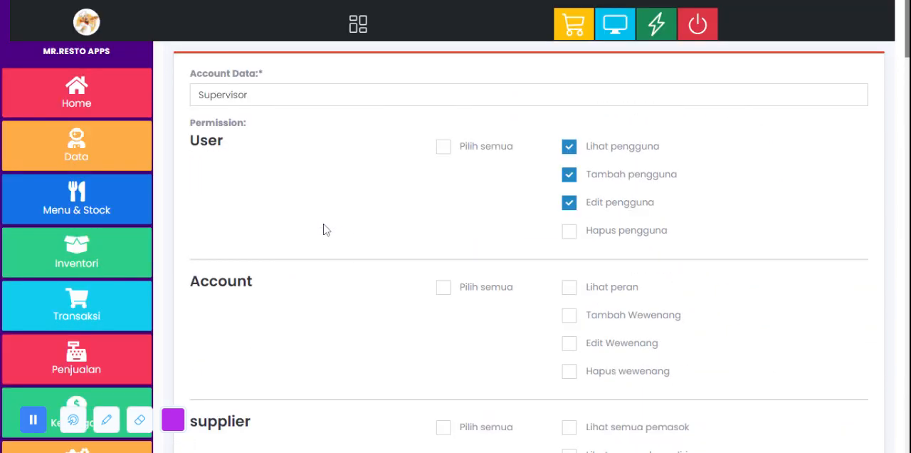
{"action": "left_click", "coordinate": [84, 157]}
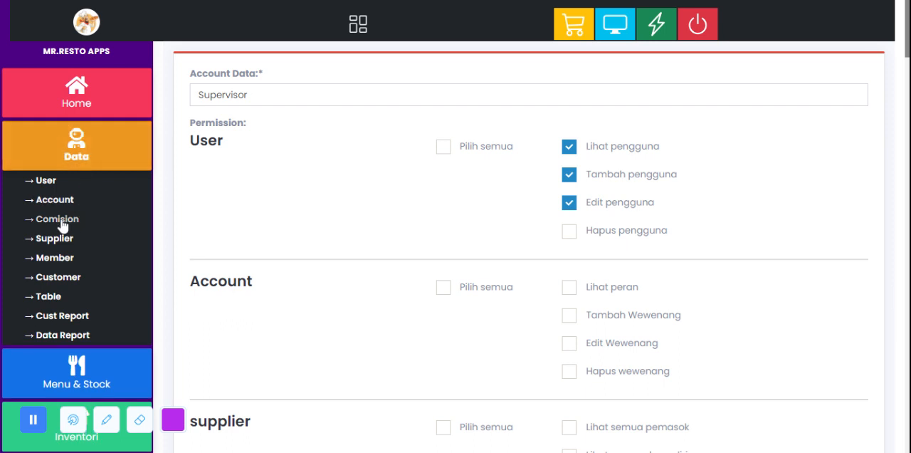
{"action": "left_click", "coordinate": [75, 224]}
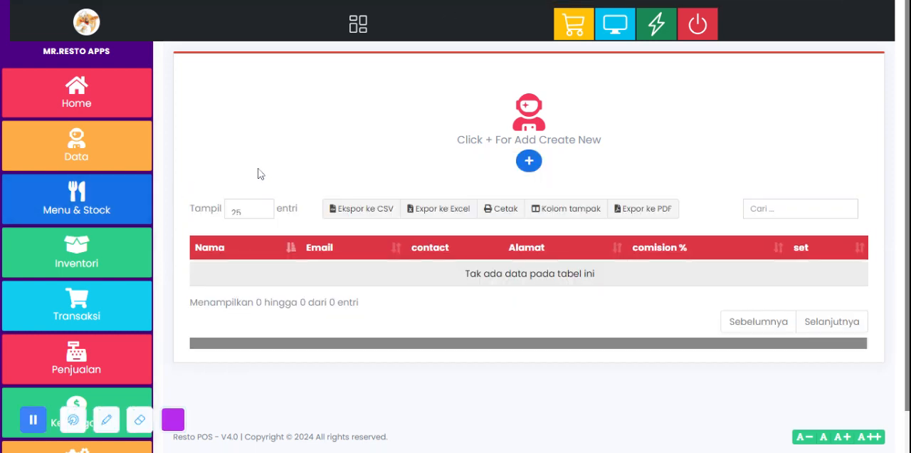
Step: Open the Supplier page in the Data section and look through the supplier table
{"action": "left_click", "coordinate": [79, 164]}
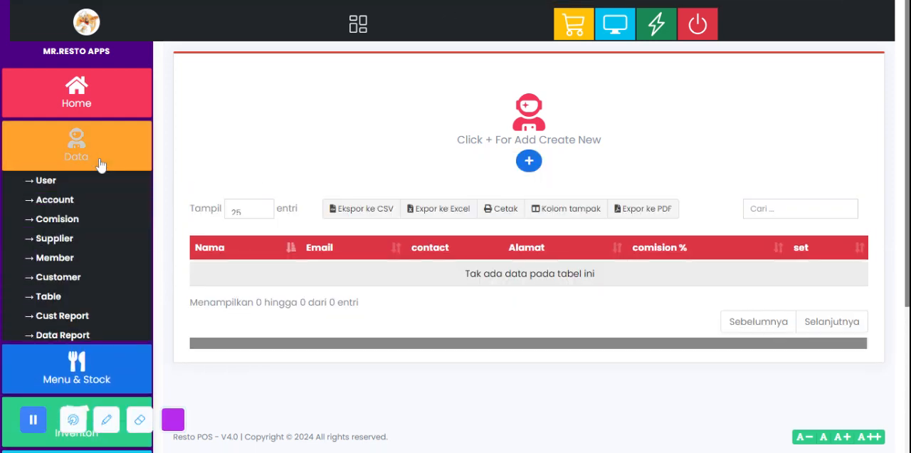
{"action": "left_click", "coordinate": [56, 240]}
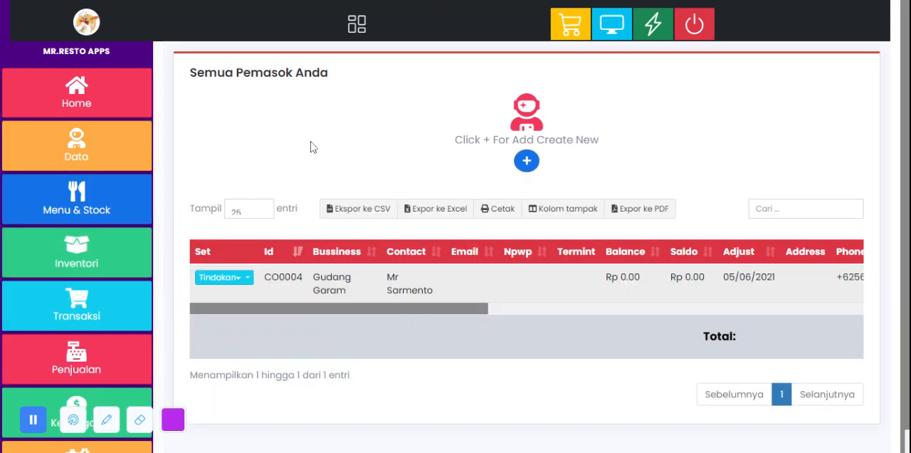
{"action": "scroll", "coordinate": [315, 150], "scroll_direction": "down", "scroll_amount": 1}
{"action": "scroll", "coordinate": [315, 210], "scroll_direction": "up", "scroll_amount": 1}
{"action": "scroll", "coordinate": [315, 211], "scroll_direction": "down", "scroll_amount": 1}
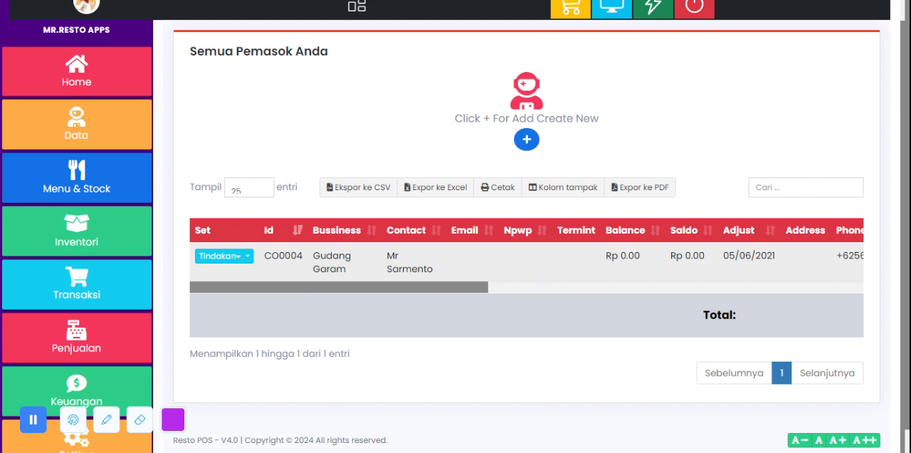
{"action": "left_click_drag", "start_coordinate": [392, 290], "coordinate": [360, 294]}
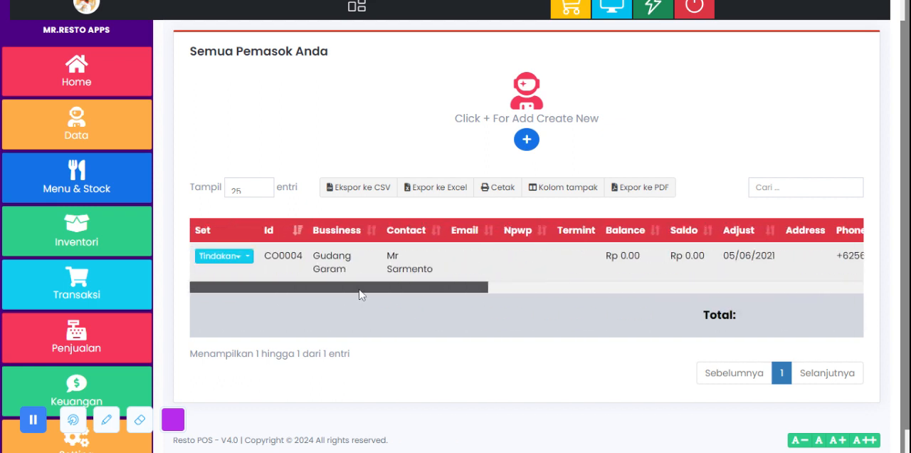
Step: View the actions available for the Gudang Garam supplier and the blank new-supplier contact form, closing both without changes
{"action": "left_click", "coordinate": [239, 256]}
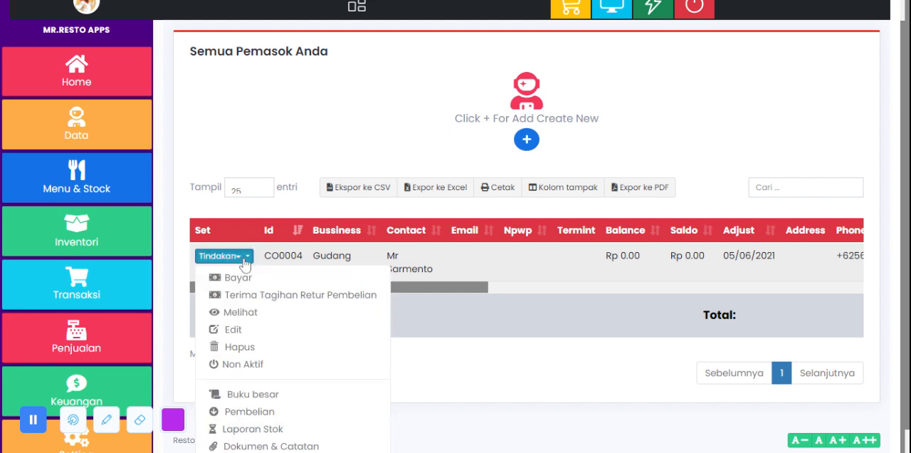
{"action": "scroll", "coordinate": [249, 293], "scroll_direction": "down", "scroll_amount": 1}
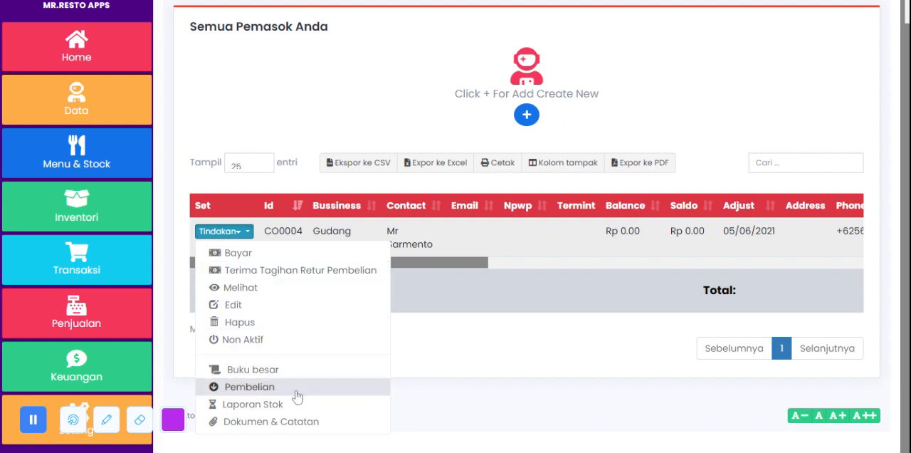
{"action": "left_click", "coordinate": [322, 140]}
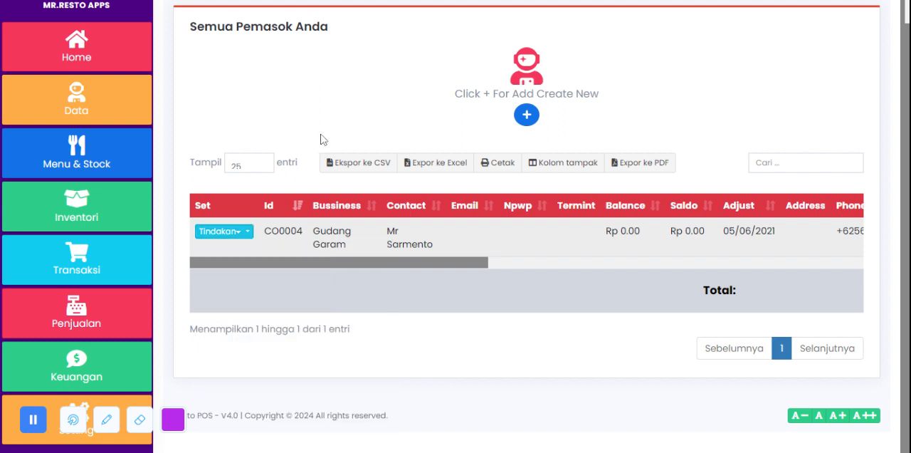
{"action": "left_click", "coordinate": [529, 116]}
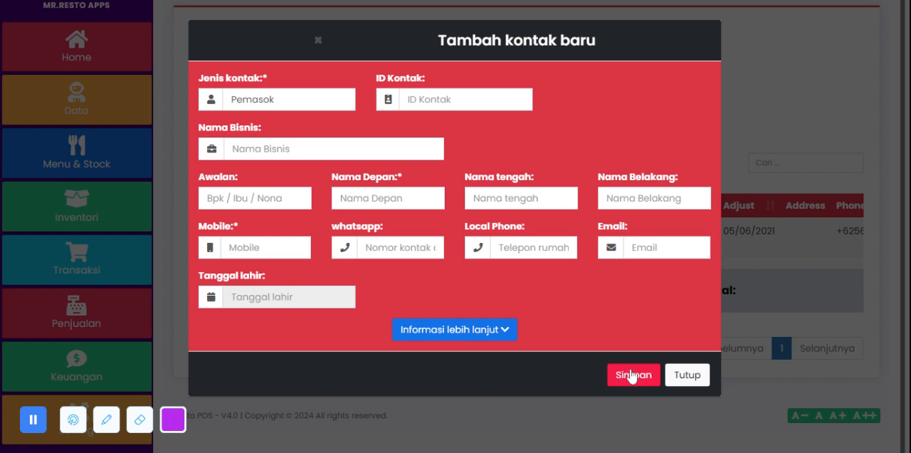
{"action": "left_click", "coordinate": [688, 377]}
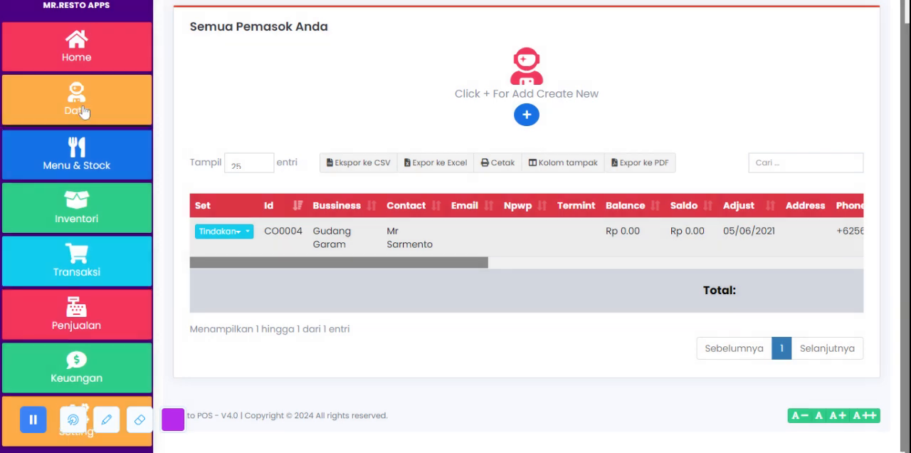
Step: Open the Member page and view the fields of the new member group form, closing it without saving
{"action": "left_click", "coordinate": [76, 99]}
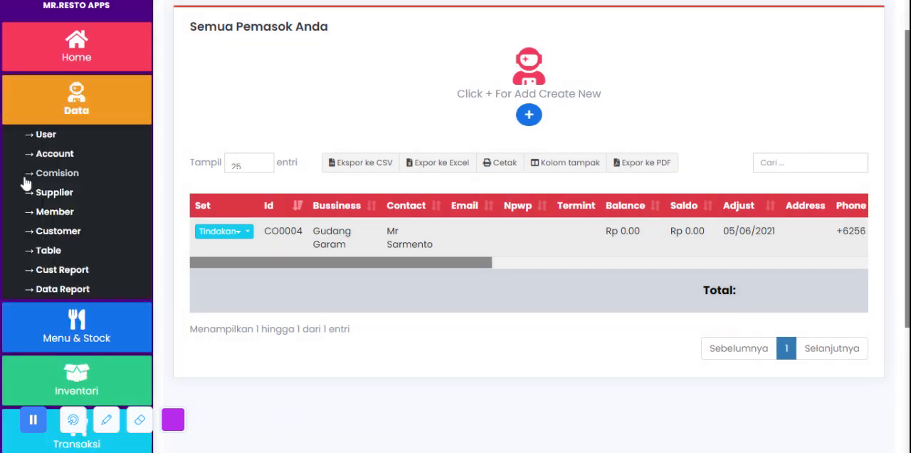
{"action": "left_click", "coordinate": [56, 213]}
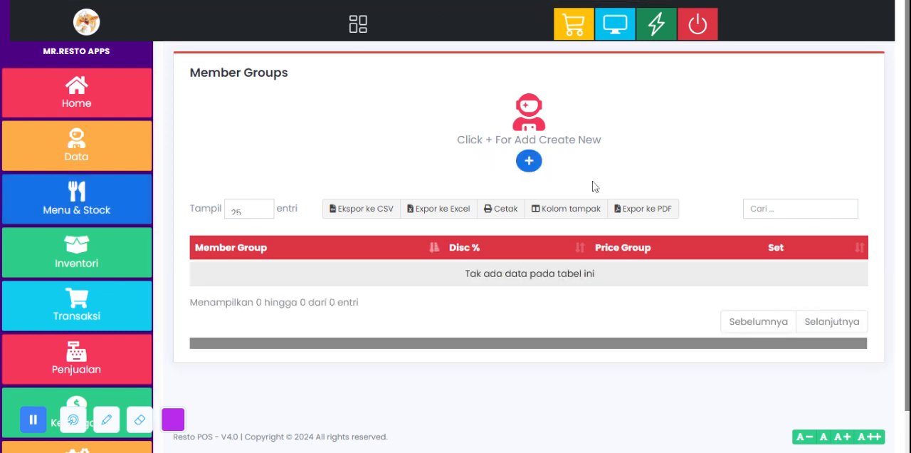
{"action": "left_click", "coordinate": [529, 161]}
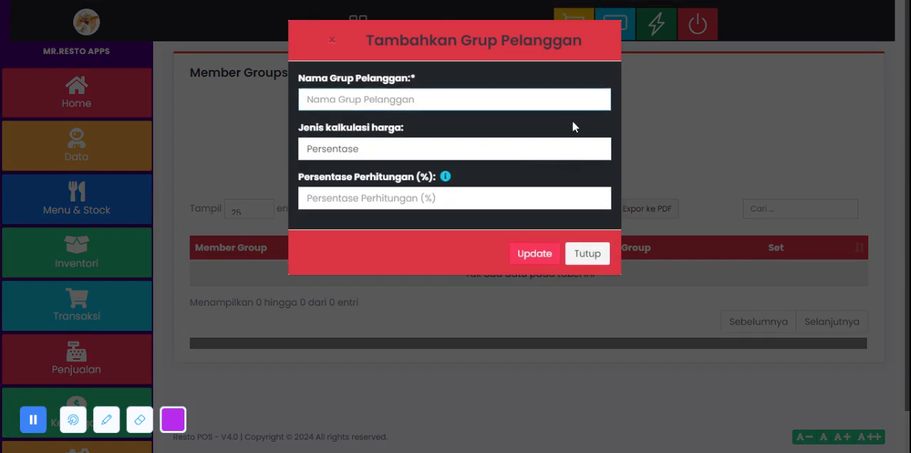
{"action": "left_click", "coordinate": [536, 142]}
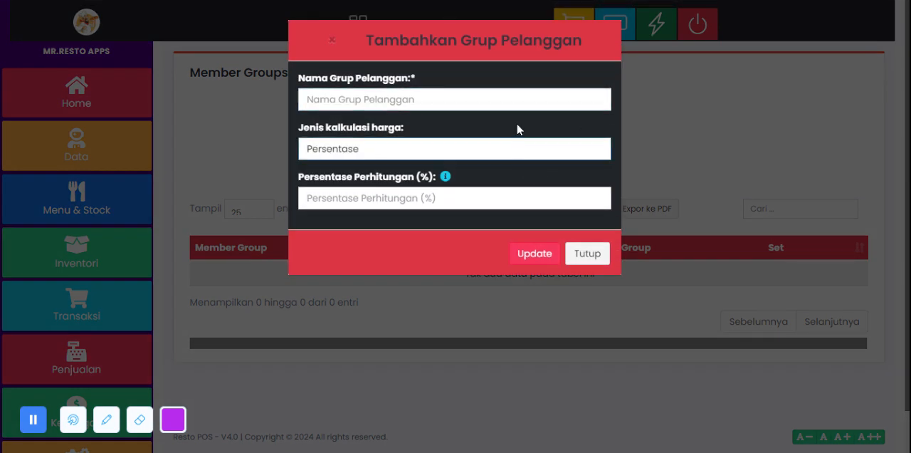
{"action": "left_click", "coordinate": [502, 122]}
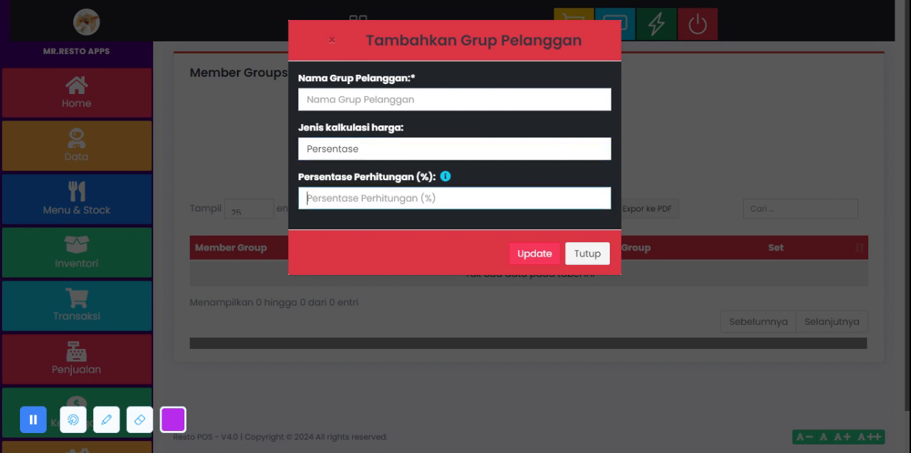
{"action": "left_click", "coordinate": [330, 41]}
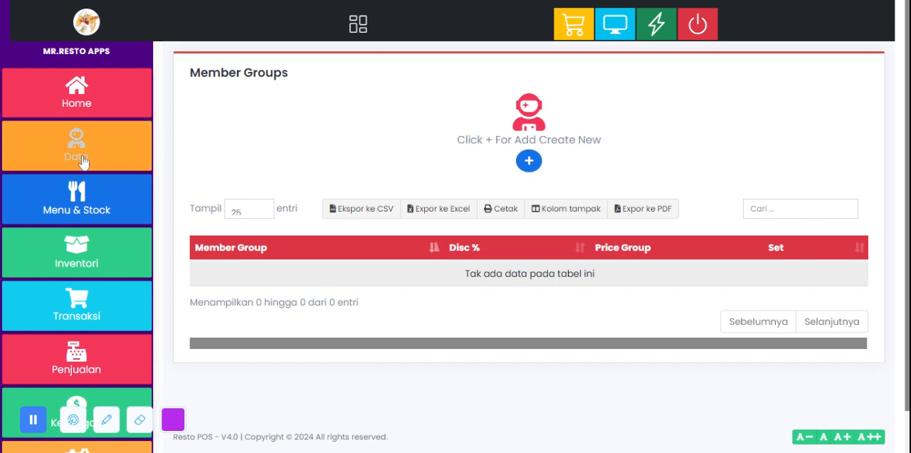
Step: Open the Customer page in the Data section and look through the customer table
{"action": "left_click", "coordinate": [81, 158]}
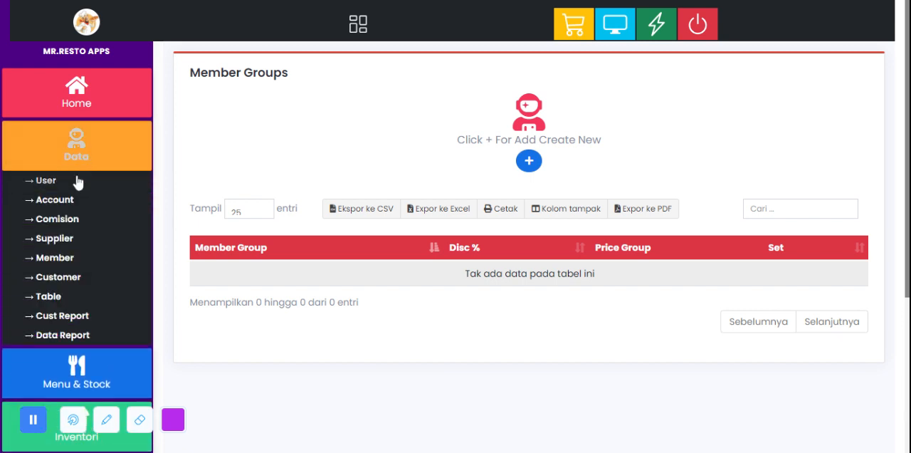
{"action": "left_click", "coordinate": [67, 279]}
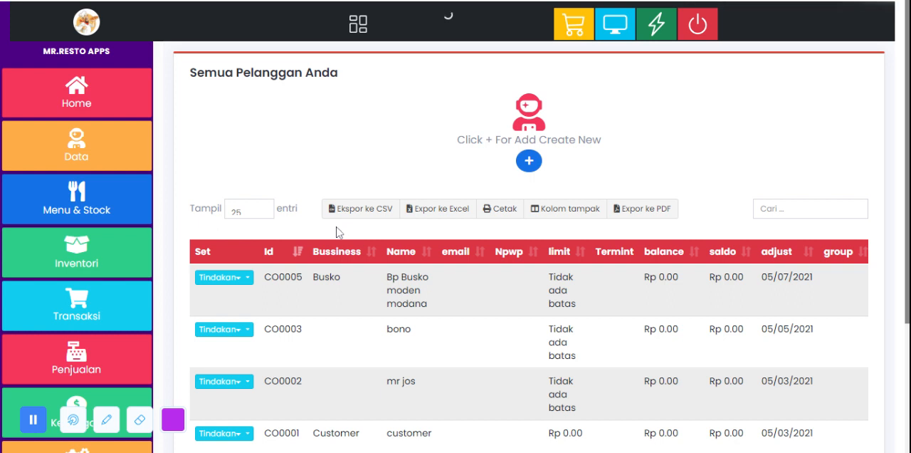
{"action": "scroll", "coordinate": [339, 243], "scroll_direction": "down", "scroll_amount": 3}
{"action": "scroll", "coordinate": [342, 247], "scroll_direction": "up", "scroll_amount": 2}
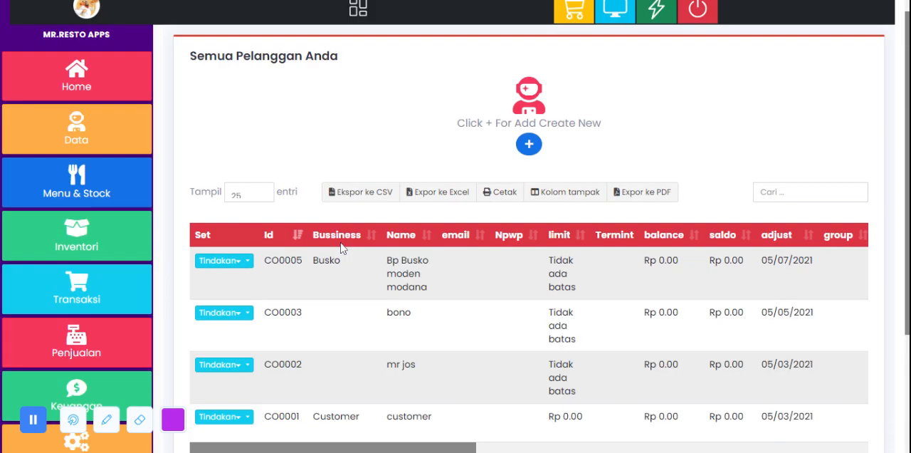
{"action": "scroll", "coordinate": [359, 232], "scroll_direction": "down", "scroll_amount": 2}
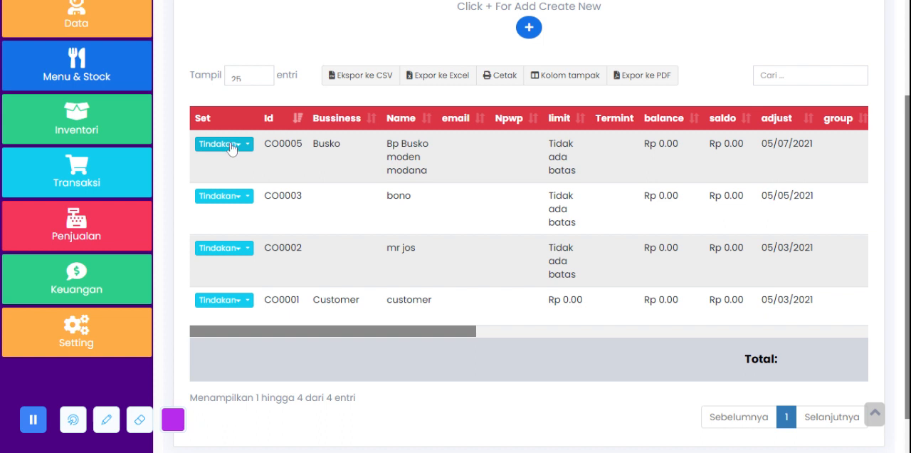
Step: View the actions available for the first customer and the blank new-customer contact form, closing both without changes
{"action": "left_click", "coordinate": [231, 145]}
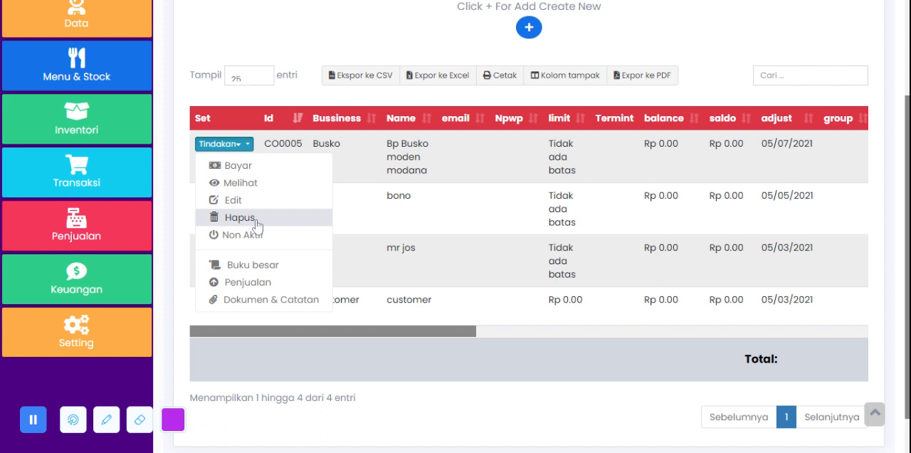
{"action": "left_click", "coordinate": [492, 148]}
{"action": "scroll", "coordinate": [493, 148], "scroll_direction": "up", "scroll_amount": 2}
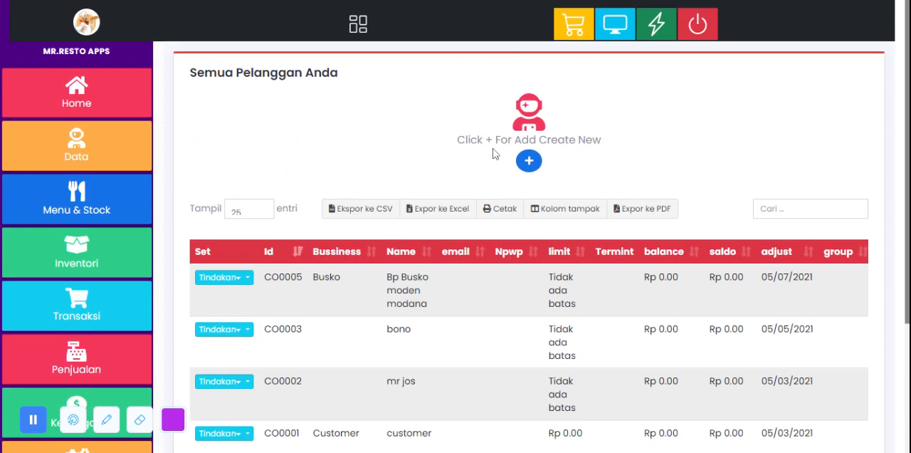
{"action": "left_click", "coordinate": [536, 168]}
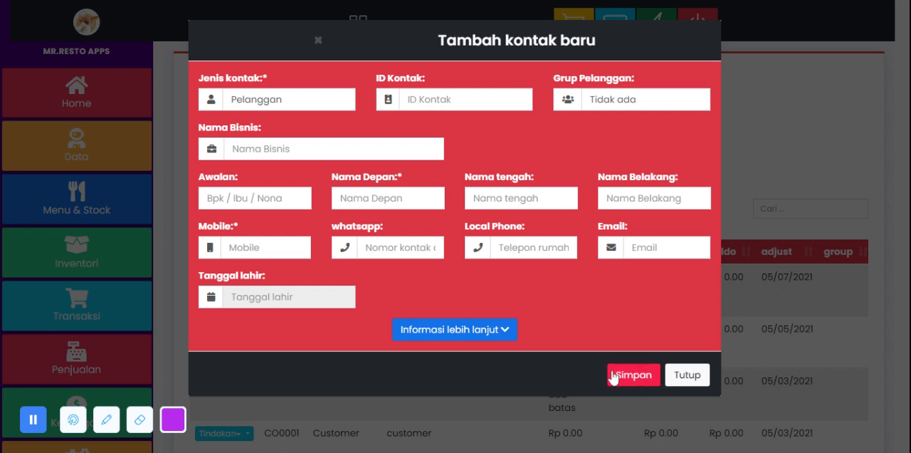
{"action": "left_click", "coordinate": [688, 374]}
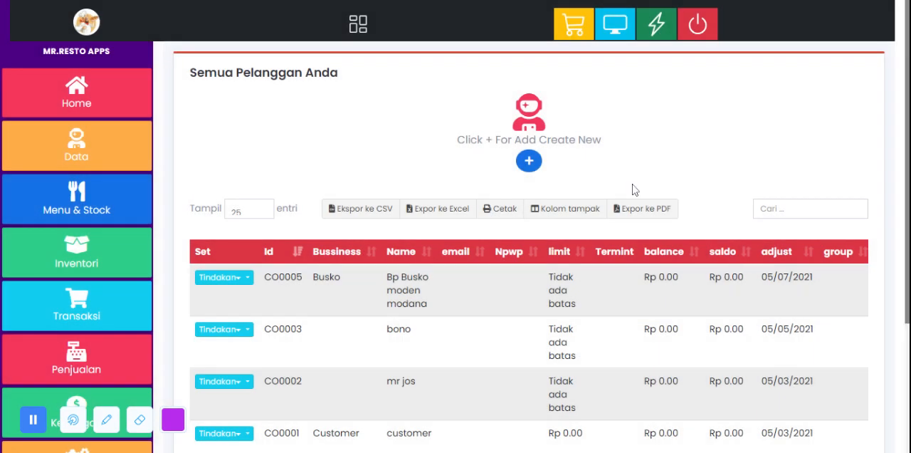
Step: Open the Table page in the Data section and examine the descriptions of Meja 1 and Meja 2
{"action": "left_click", "coordinate": [85, 151]}
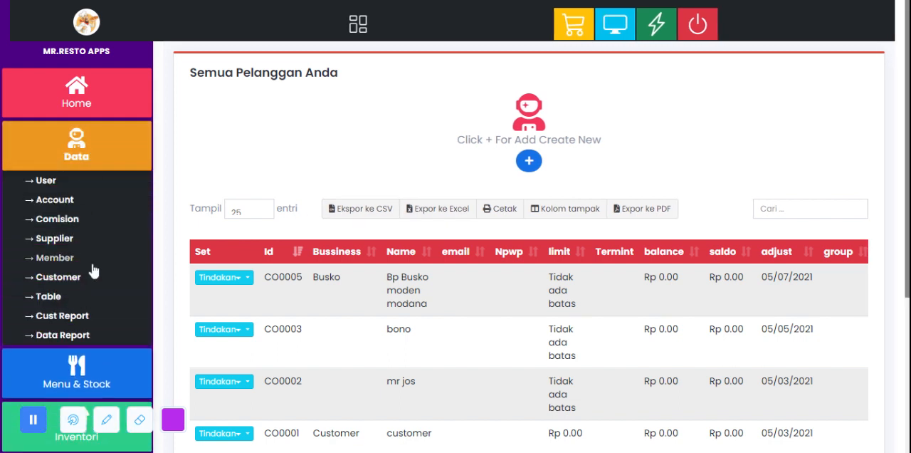
{"action": "scroll", "coordinate": [89, 281], "scroll_direction": "down", "scroll_amount": 1}
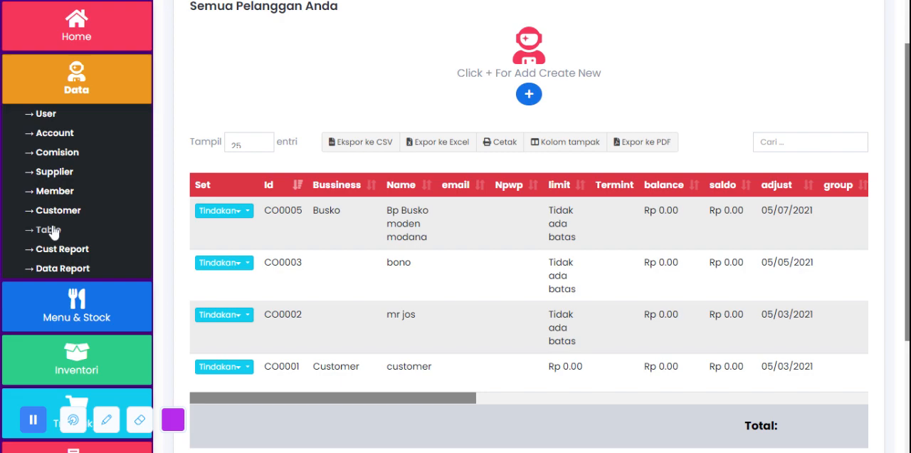
{"action": "left_click", "coordinate": [49, 230]}
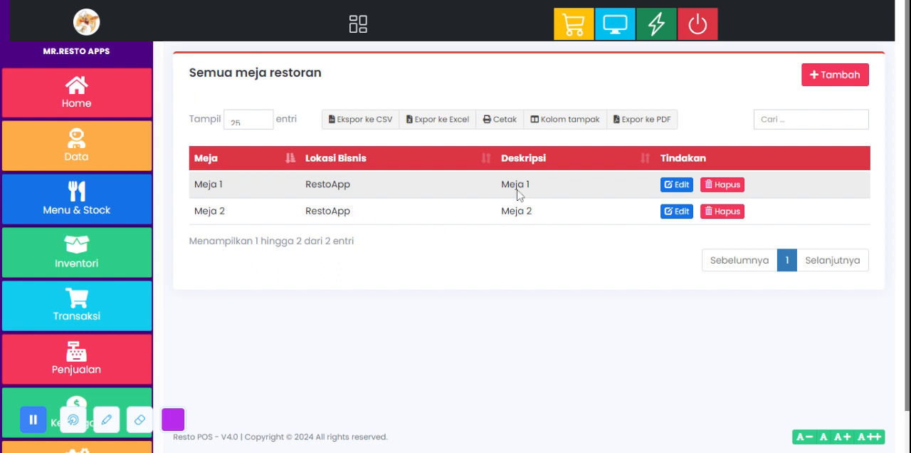
{"action": "left_click_drag", "start_coordinate": [499, 186], "coordinate": [536, 190]}
{"action": "left_click_drag", "start_coordinate": [500, 211], "coordinate": [539, 216]}
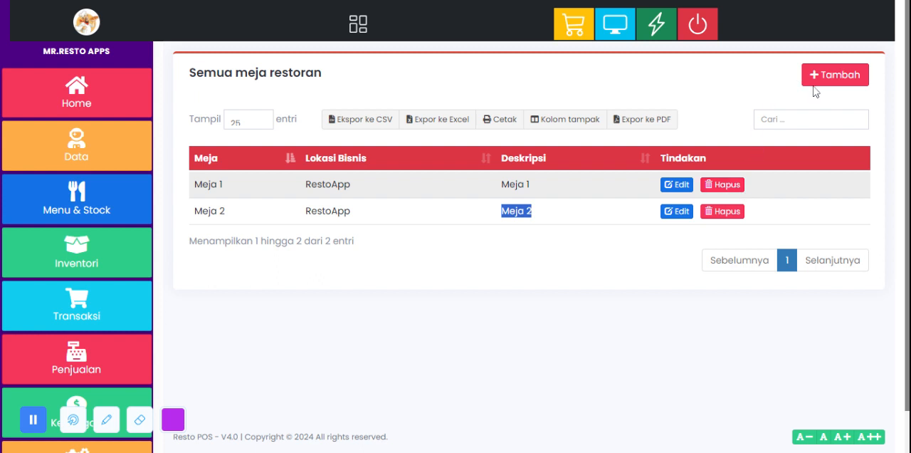
Step: Try naming a new restaurant table Meja No 05 and A05 in the add form, closing it without saving
{"action": "left_click", "coordinate": [851, 80]}
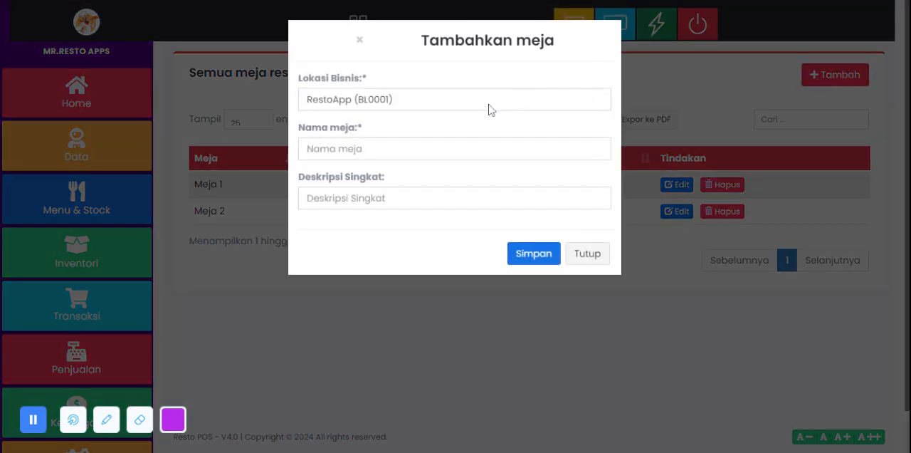
{"action": "left_click", "coordinate": [583, 141]}
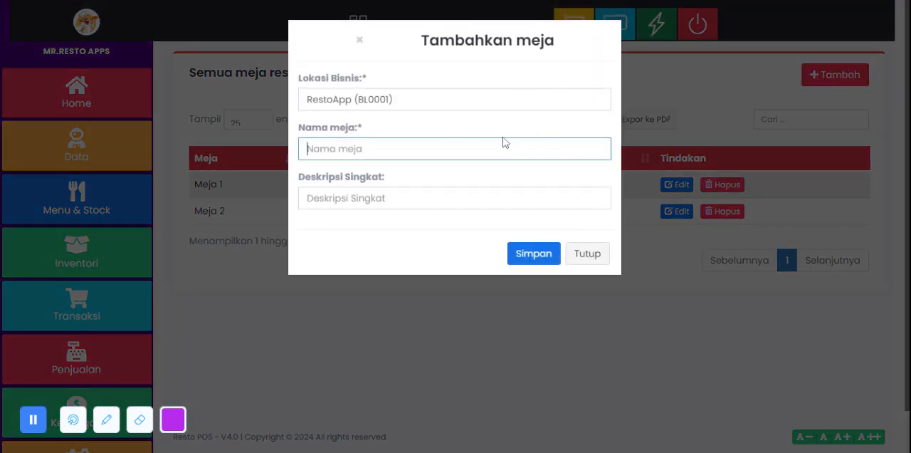
{"action": "left_click", "coordinate": [508, 168]}
{"action": "left_click", "coordinate": [481, 191]}
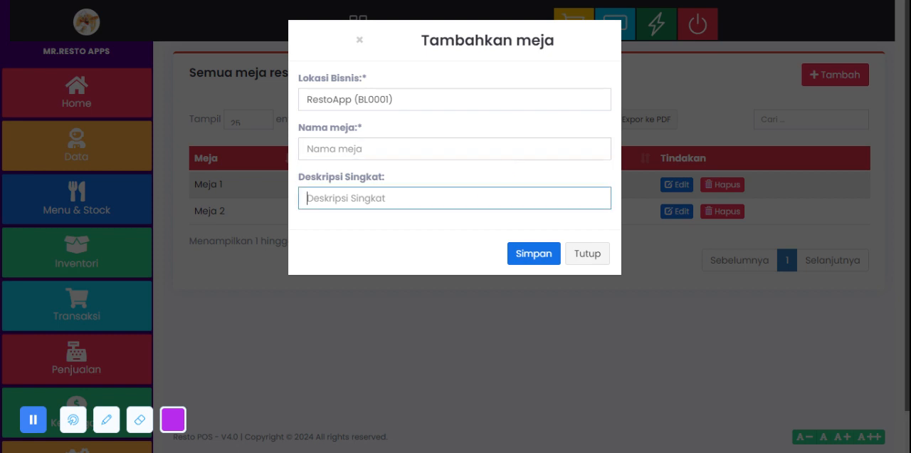
{"action": "left_click", "coordinate": [488, 149]}
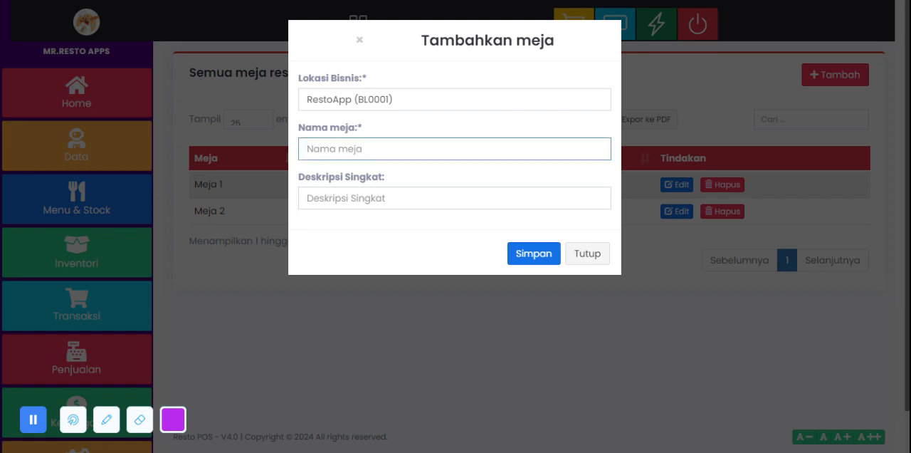
{"action": "type", "text": "Meja No 05"}
{"action": "key", "text": "ctrl+a"}
{"action": "type", "text": "A05"}
{"action": "left_click", "coordinate": [588, 254]}
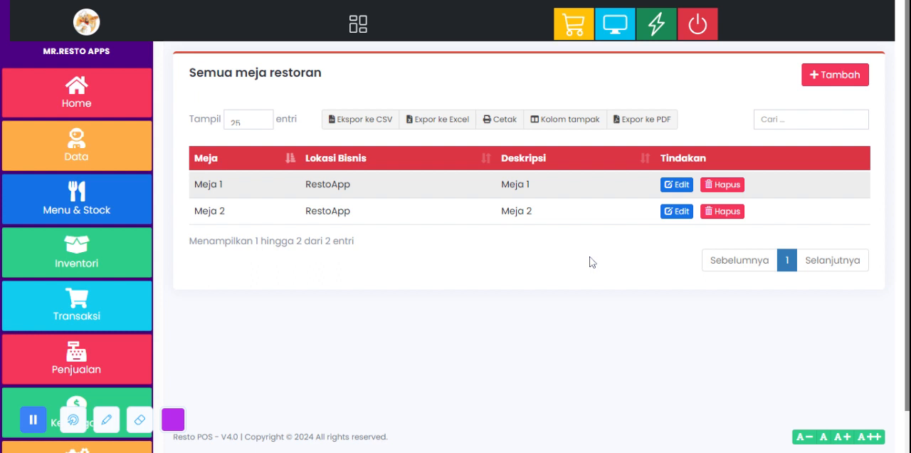
Step: Open the Cust Report page in the Data section to view sales per customer group
{"action": "left_click", "coordinate": [39, 139]}
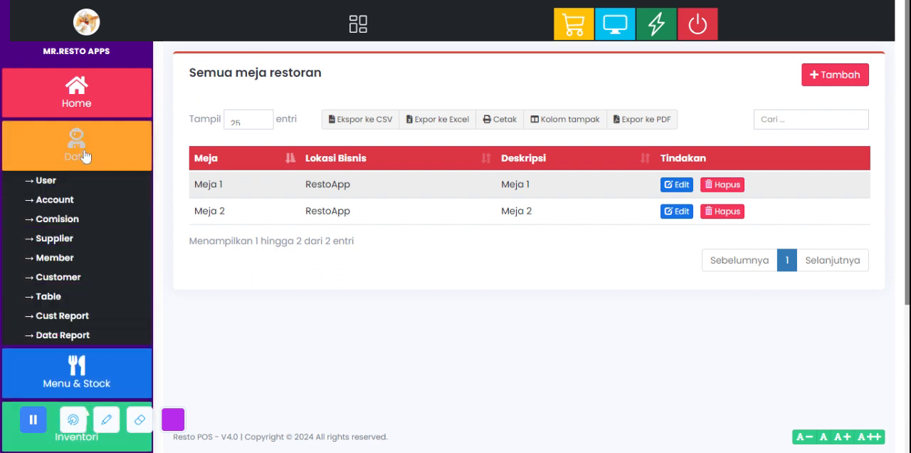
{"action": "left_click", "coordinate": [77, 318]}
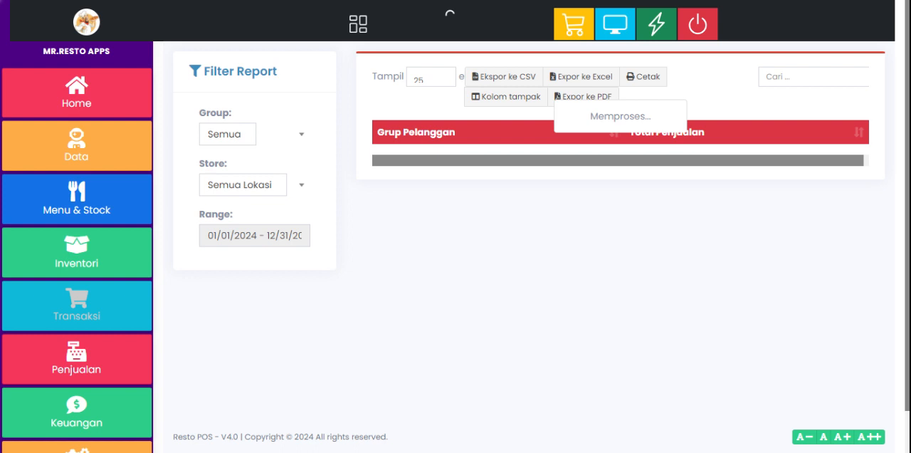
Step: Open the Unit page in the Menu & Stock section and examine the short names of the listed units
{"action": "left_click", "coordinate": [84, 141]}
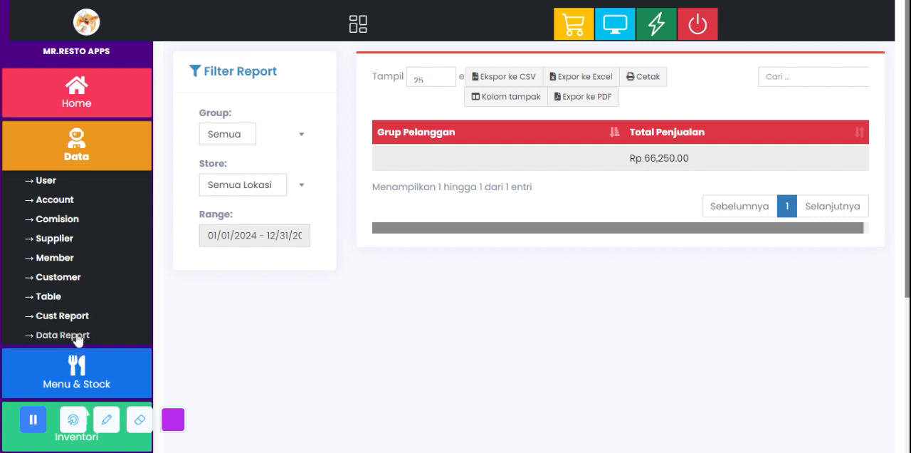
{"action": "left_click", "coordinate": [110, 159]}
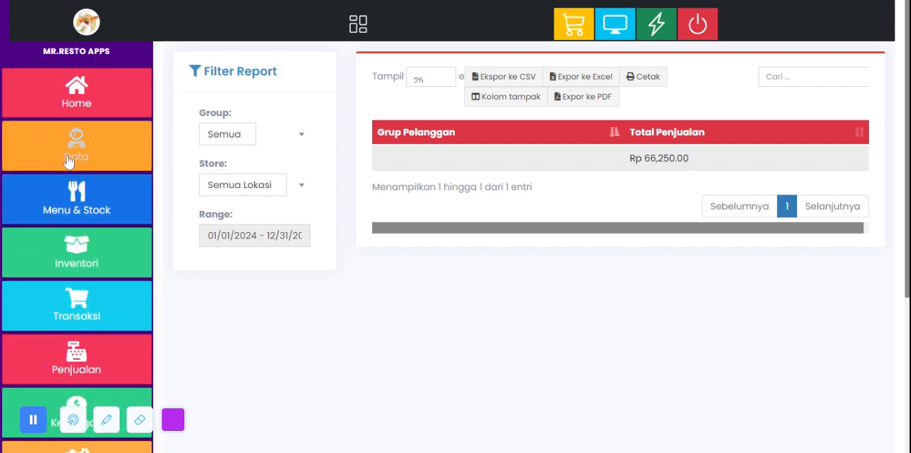
{"action": "left_click", "coordinate": [116, 196]}
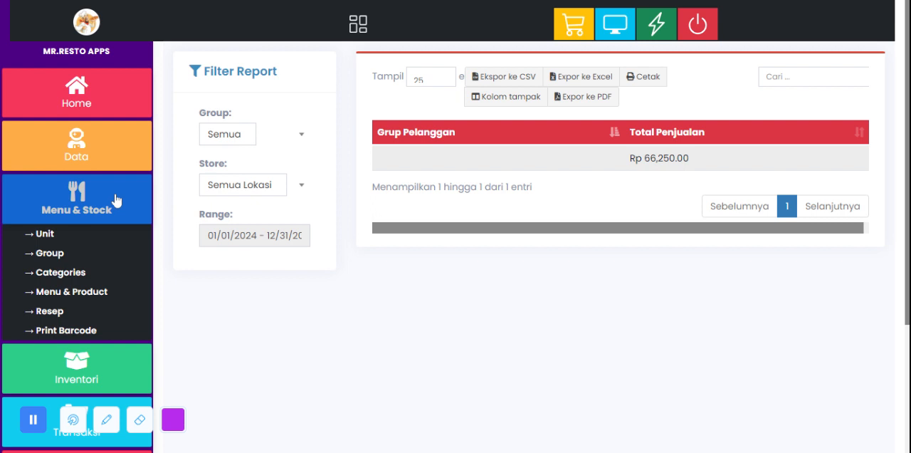
{"action": "left_click", "coordinate": [45, 234]}
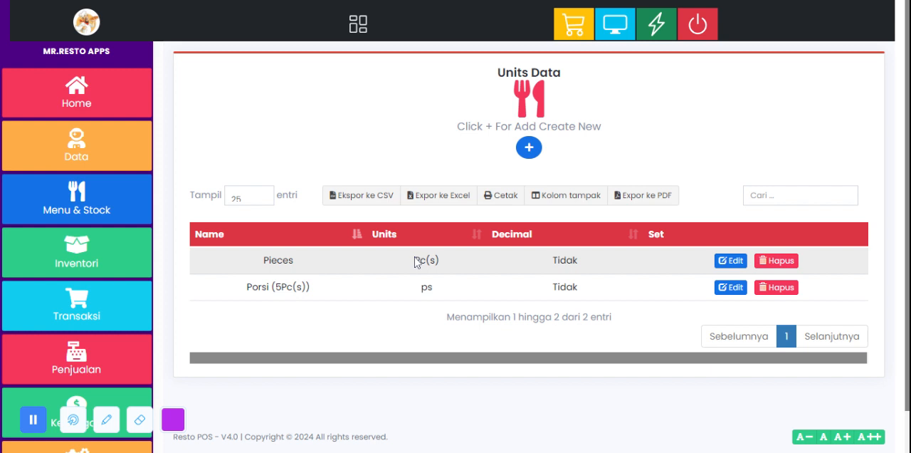
{"action": "double_click", "coordinate": [426, 287]}
Step: View the blank new-unit form, close it without saving, and look over the Pieces row in the units list
{"action": "left_click", "coordinate": [93, 209]}
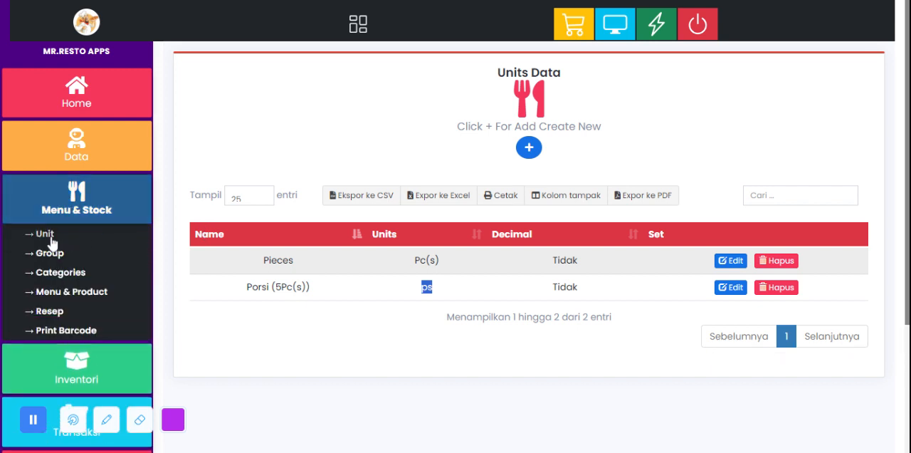
{"action": "left_click", "coordinate": [583, 285]}
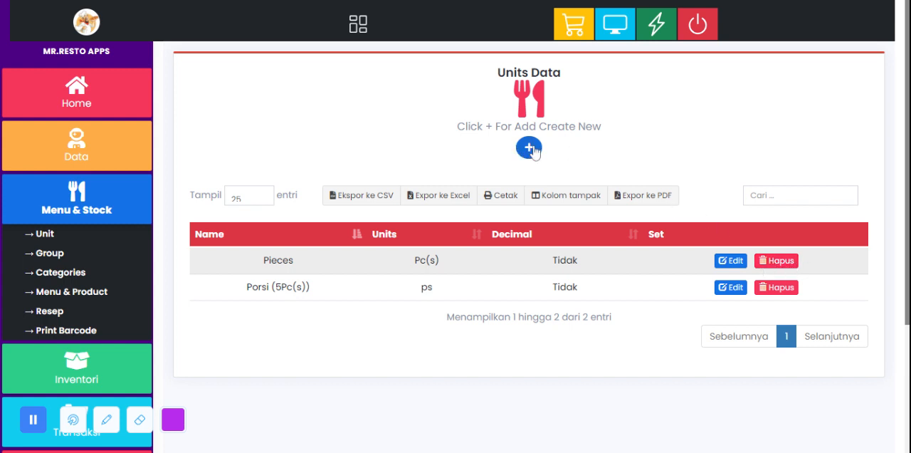
{"action": "left_click", "coordinate": [529, 148]}
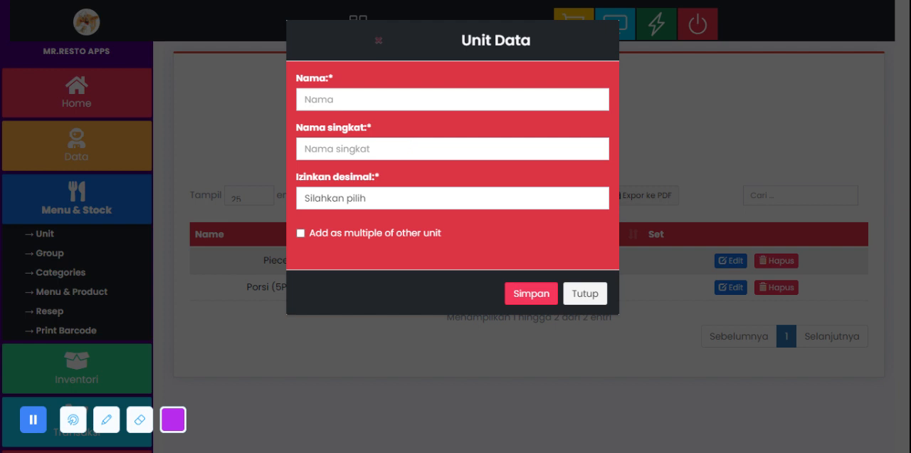
{"action": "left_click", "coordinate": [427, 209]}
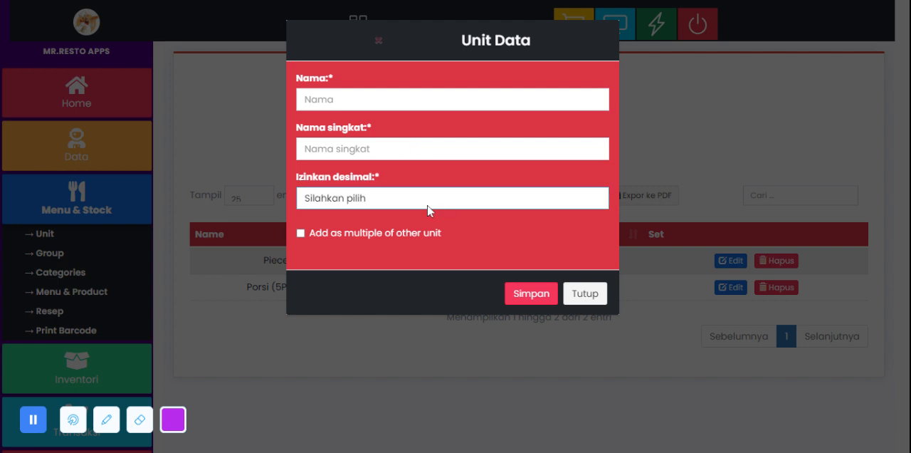
{"action": "left_click", "coordinate": [466, 173]}
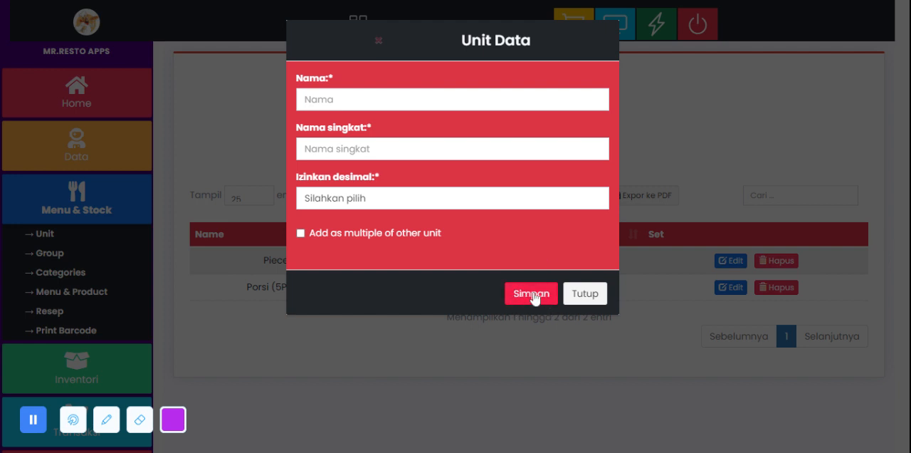
{"action": "left_click", "coordinate": [579, 299]}
{"action": "left_click_drag", "start_coordinate": [303, 262], "coordinate": [258, 264]}
{"action": "left_click_drag", "start_coordinate": [458, 269], "coordinate": [383, 264]}
{"action": "left_click", "coordinate": [340, 275]}
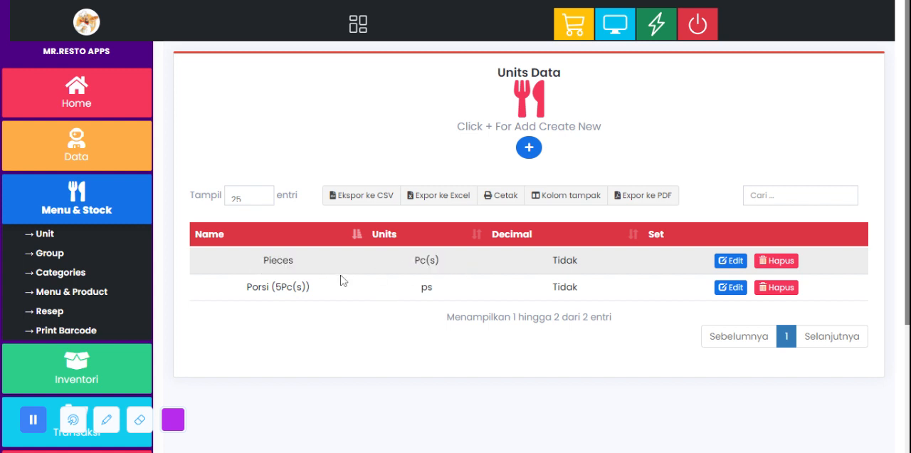
Step: Open the Group page in Menu & Stock and view the blank new-brand form, closing it without saving
{"action": "left_click", "coordinate": [48, 258]}
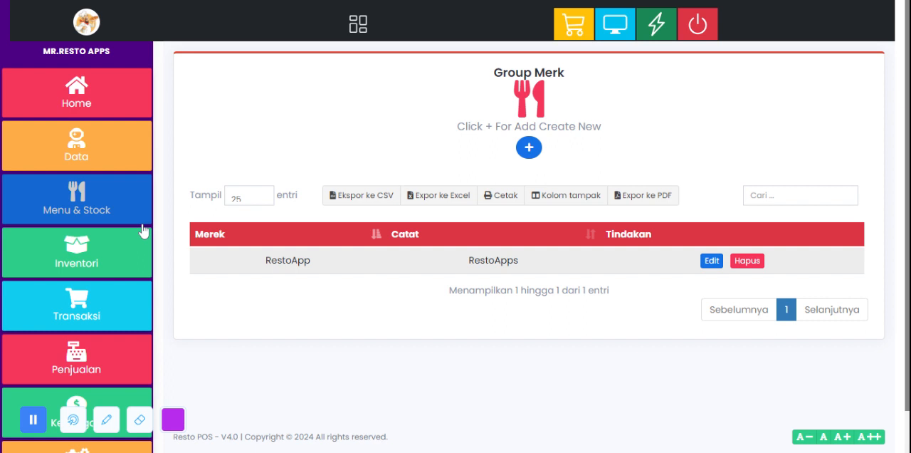
{"action": "left_click", "coordinate": [529, 148]}
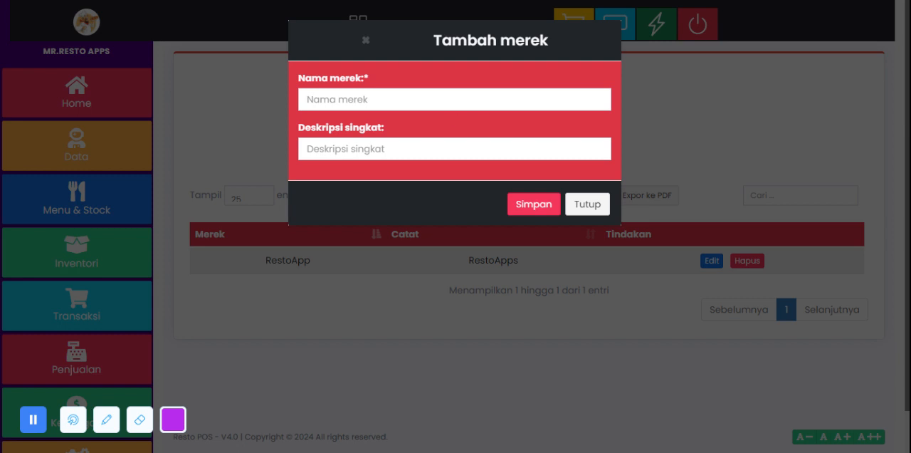
{"action": "left_click", "coordinate": [455, 149]}
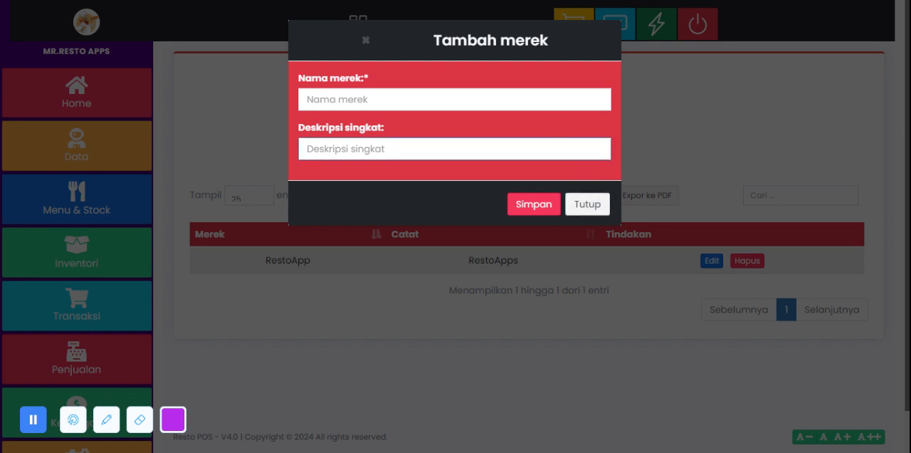
{"action": "left_click", "coordinate": [588, 200]}
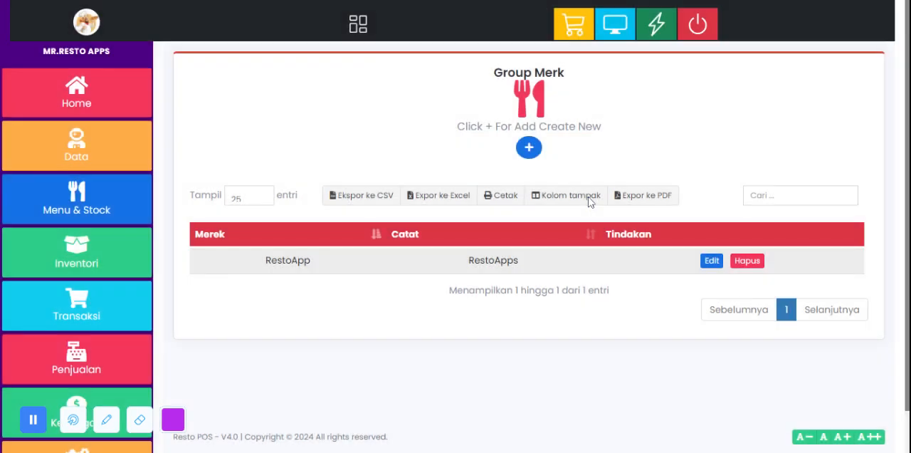
{"action": "left_click", "coordinate": [529, 150]}
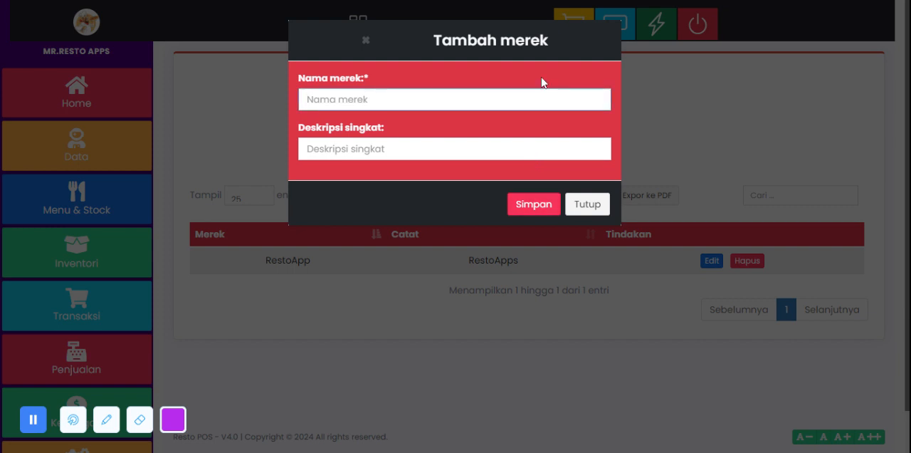
{"action": "left_click", "coordinate": [587, 204]}
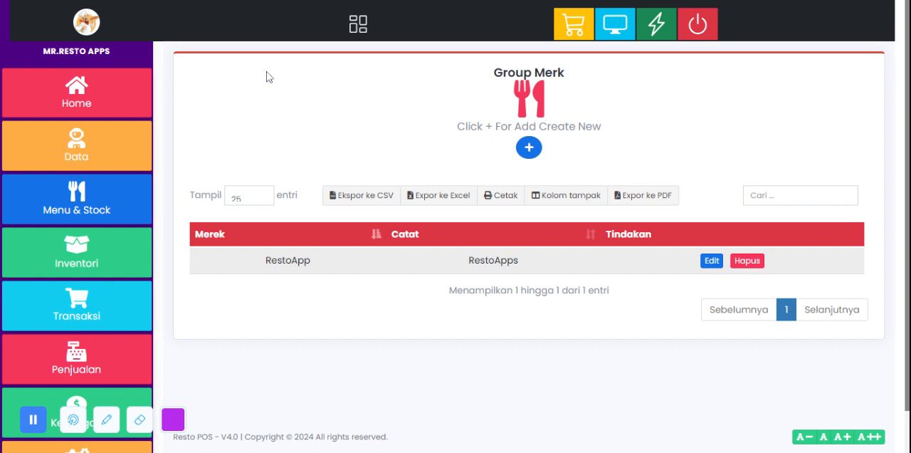
Step: Open the Categories page in Menu & Stock and examine the Makanan, Minuman and Rokok categories
{"action": "left_click", "coordinate": [87, 202]}
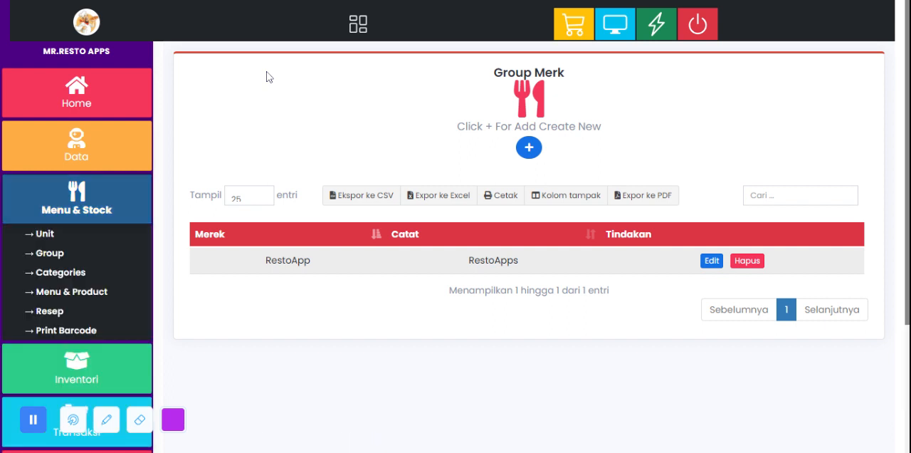
{"action": "left_click", "coordinate": [61, 273]}
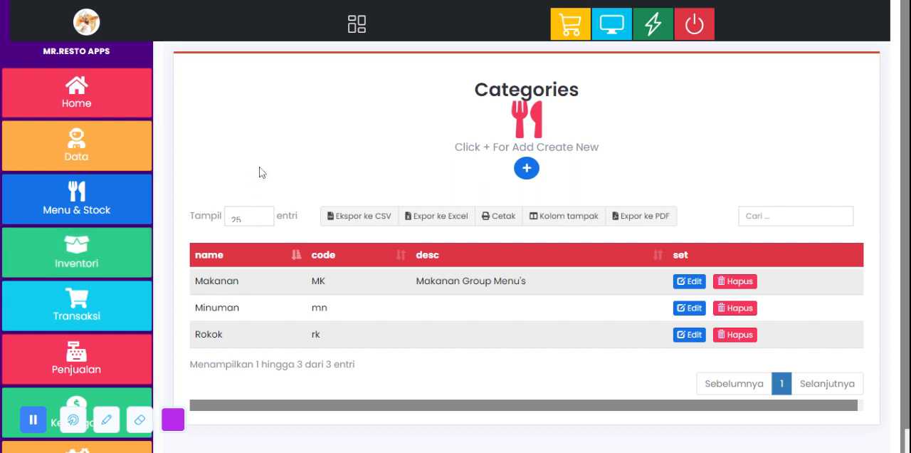
{"action": "scroll", "coordinate": [256, 274], "scroll_direction": "down", "scroll_amount": 1}
{"action": "left_click_drag", "start_coordinate": [227, 260], "coordinate": [195, 260]}
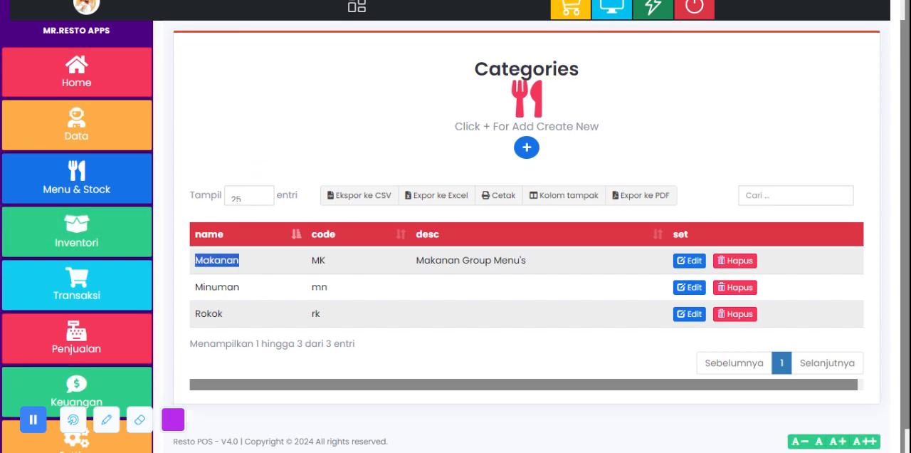
{"action": "left_click_drag", "start_coordinate": [239, 287], "coordinate": [195, 287]}
{"action": "left_click_drag", "start_coordinate": [244, 312], "coordinate": [189, 312]}
{"action": "left_click", "coordinate": [434, 292]}
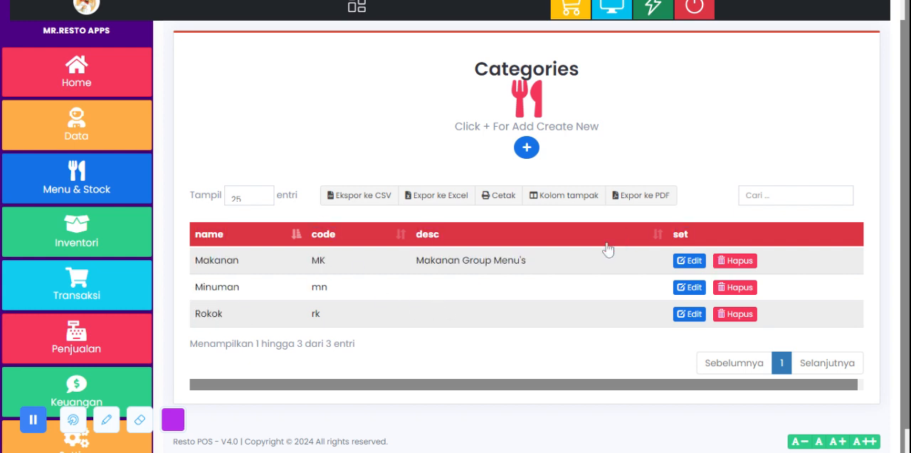
Step: Review the name, code and description in the Makanan category's edit form and view the blank new-category form, closing both without changes
{"action": "left_click", "coordinate": [688, 262]}
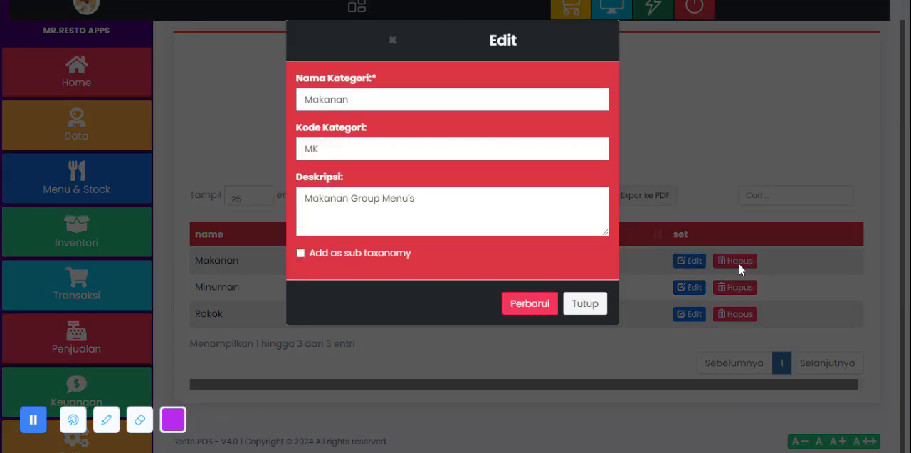
{"action": "left_click", "coordinate": [426, 207]}
{"action": "double_click", "coordinate": [396, 149]}
{"action": "left_click", "coordinate": [348, 99]}
{"action": "double_click", "coordinate": [334, 100]}
{"action": "double_click", "coordinate": [334, 149]}
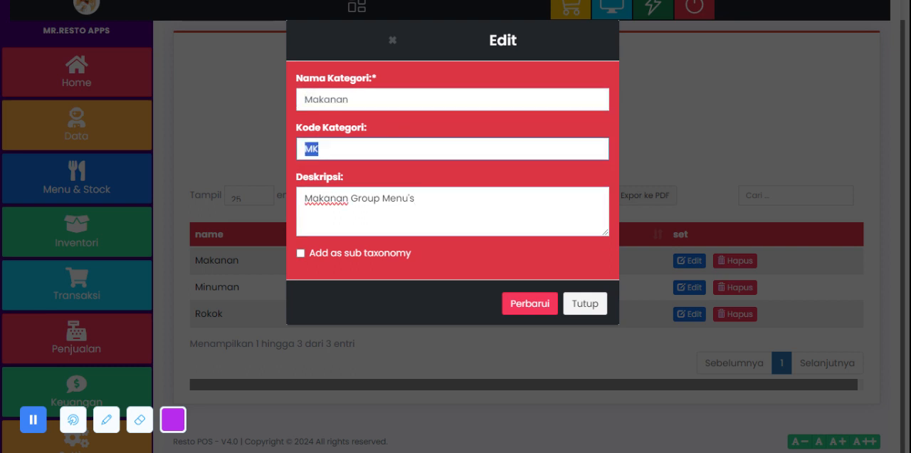
{"action": "double_click", "coordinate": [349, 100]}
{"action": "left_click", "coordinate": [334, 149]}
{"action": "double_click", "coordinate": [334, 149]}
{"action": "left_click", "coordinate": [412, 199]}
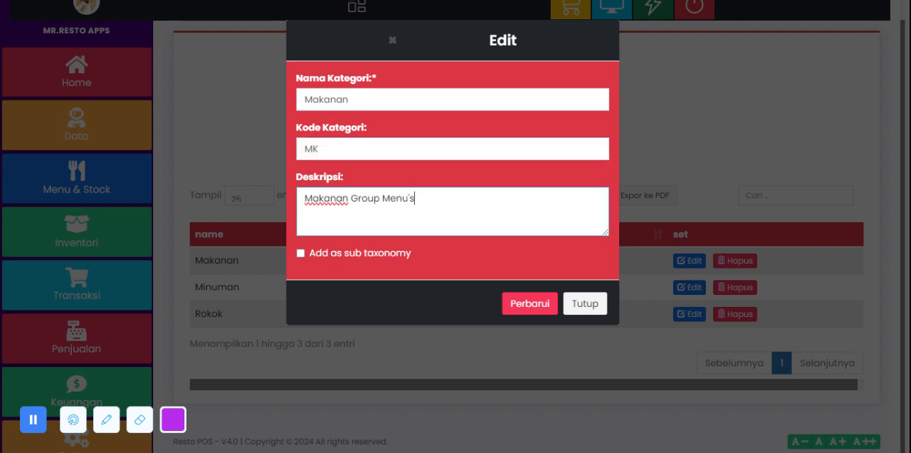
{"action": "double_click", "coordinate": [335, 99]}
{"action": "double_click", "coordinate": [314, 149]}
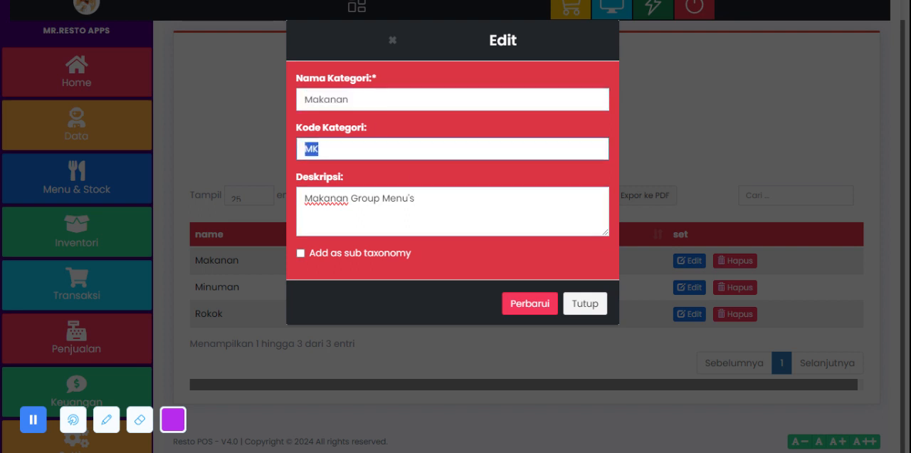
{"action": "left_click", "coordinate": [427, 196]}
{"action": "double_click", "coordinate": [313, 149]}
{"action": "left_click", "coordinate": [462, 200]}
{"action": "left_click", "coordinate": [591, 308]}
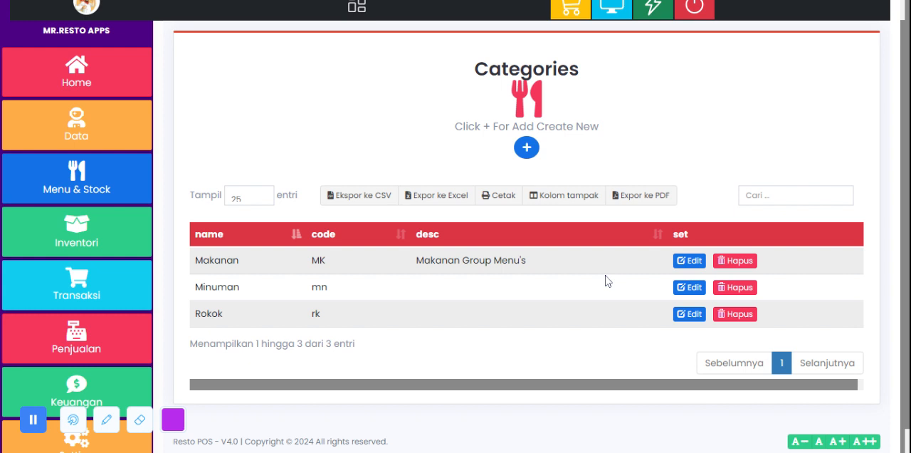
{"action": "left_click", "coordinate": [528, 151]}
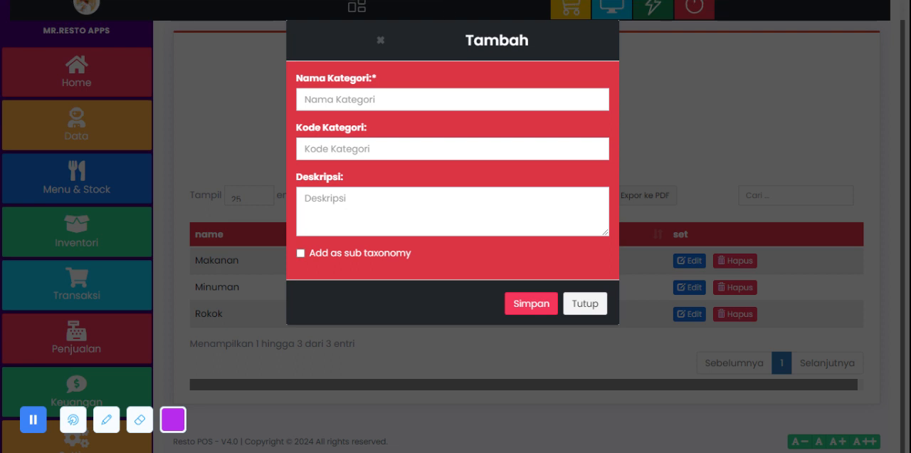
{"action": "left_click", "coordinate": [586, 304]}
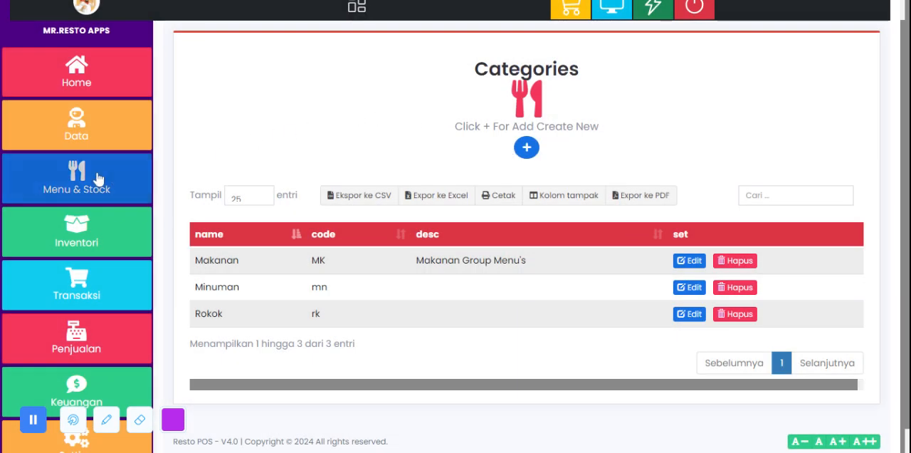
Step: Open the Menu & Product page in Menu & Stock and examine the items with their cost, price and stock columns
{"action": "left_click", "coordinate": [41, 177]}
{"action": "scroll", "coordinate": [93, 187], "scroll_direction": "up", "scroll_amount": 1}
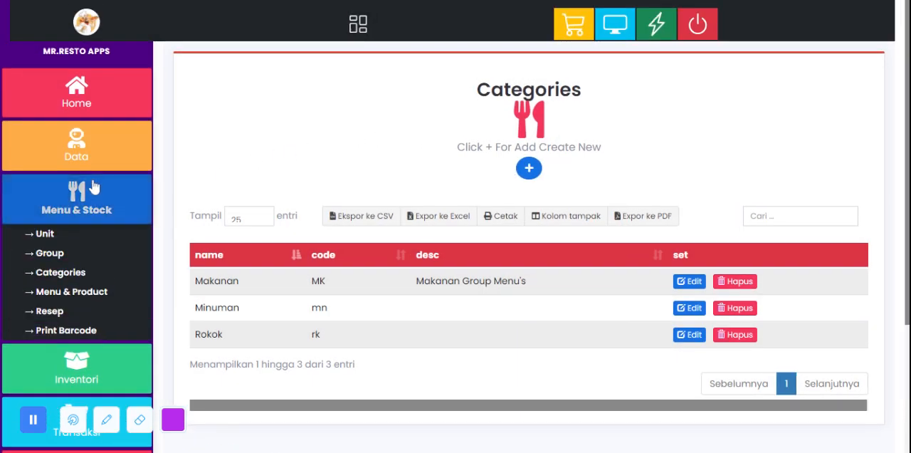
{"action": "left_click", "coordinate": [91, 297]}
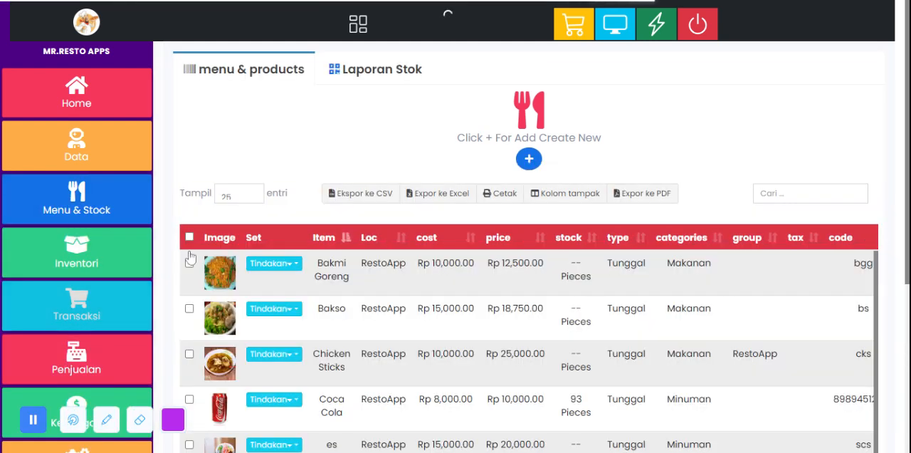
{"action": "scroll", "coordinate": [321, 199], "scroll_direction": "down", "scroll_amount": 4}
{"action": "scroll", "coordinate": [342, 185], "scroll_direction": "up", "scroll_amount": 1}
{"action": "scroll", "coordinate": [346, 179], "scroll_direction": "down", "scroll_amount": 4}
{"action": "scroll", "coordinate": [346, 195], "scroll_direction": "up", "scroll_amount": 2}
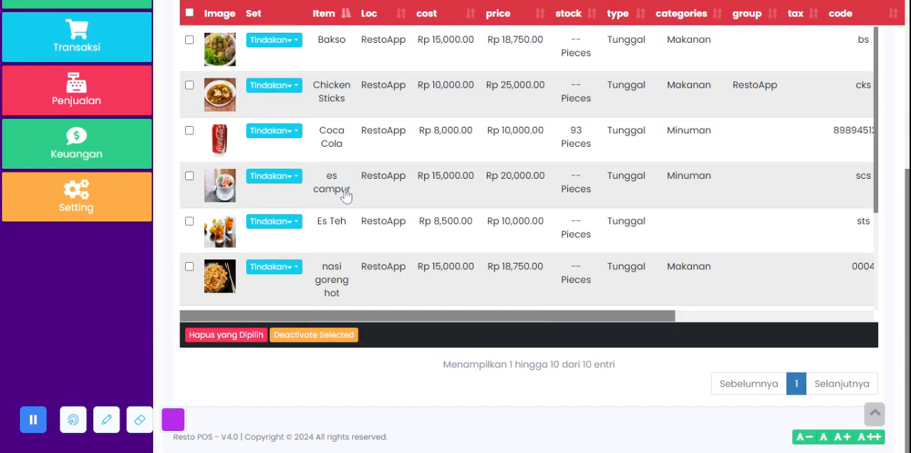
{"action": "scroll", "coordinate": [346, 195], "scroll_direction": "up", "scroll_amount": 4}
{"action": "scroll", "coordinate": [329, 246], "scroll_direction": "down", "scroll_amount": 4}
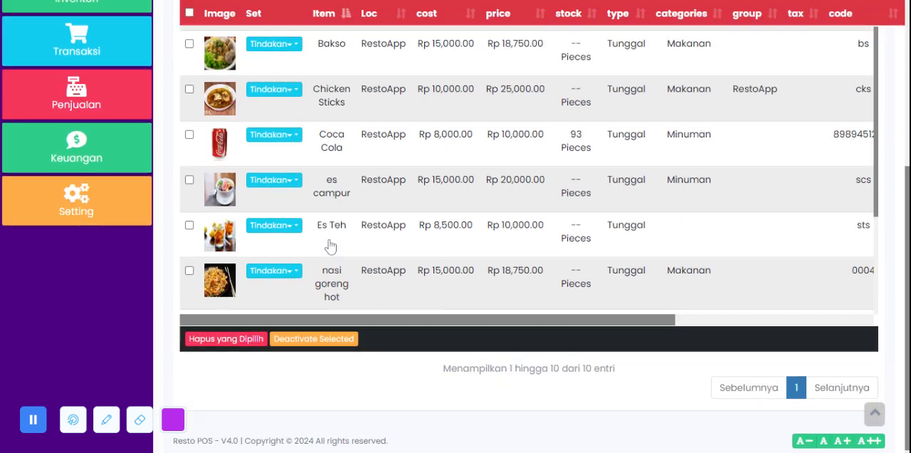
{"action": "scroll", "coordinate": [330, 246], "scroll_direction": "up", "scroll_amount": 4}
{"action": "scroll", "coordinate": [332, 242], "scroll_direction": "down", "scroll_amount": 2}
{"action": "scroll", "coordinate": [333, 235], "scroll_direction": "up", "scroll_amount": 2}
{"action": "scroll", "coordinate": [334, 235], "scroll_direction": "down", "scroll_amount": 2}
{"action": "scroll", "coordinate": [332, 239], "scroll_direction": "up", "scroll_amount": 2}
{"action": "scroll", "coordinate": [320, 95], "scroll_direction": "down", "scroll_amount": 1}
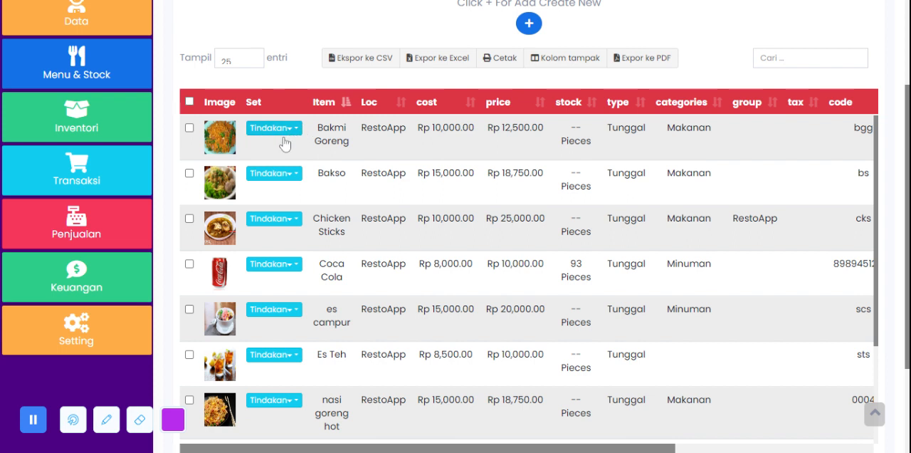
Step: View the actions available for the Bakmi Goreng product and close the list without choosing any
{"action": "left_click", "coordinate": [275, 130]}
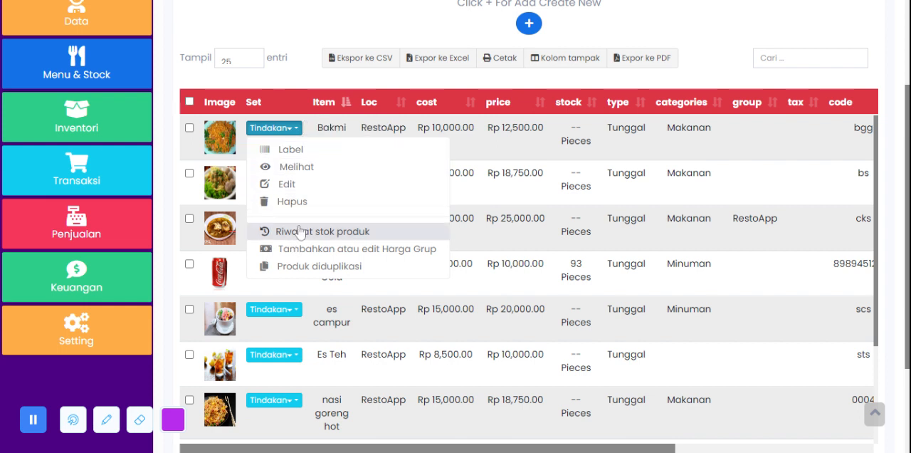
{"action": "scroll", "coordinate": [306, 125], "scroll_direction": "up", "scroll_amount": 2}
{"action": "left_click", "coordinate": [300, 126]}
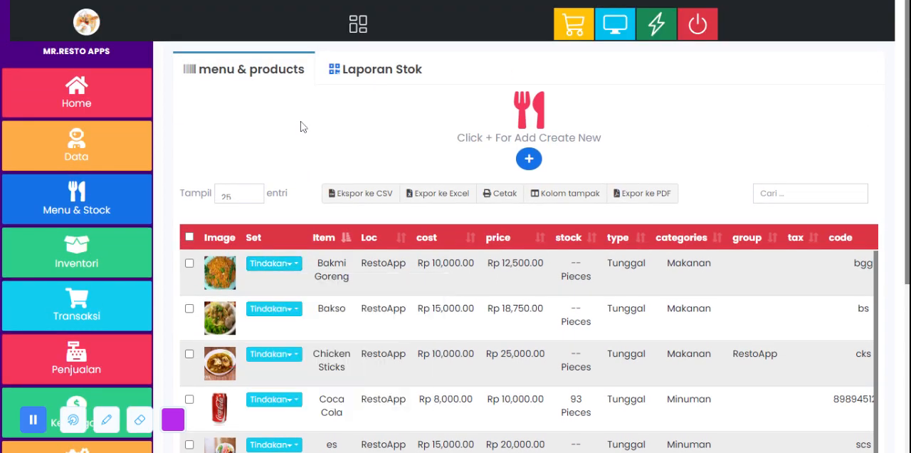
Step: Open the blank form for adding a new product from the menu and products page
{"action": "left_click", "coordinate": [533, 163]}
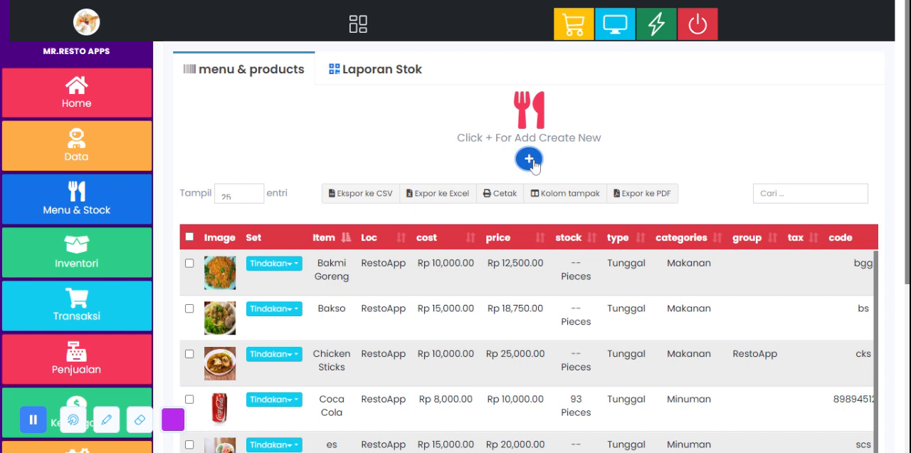
{"action": "left_click", "coordinate": [530, 160]}
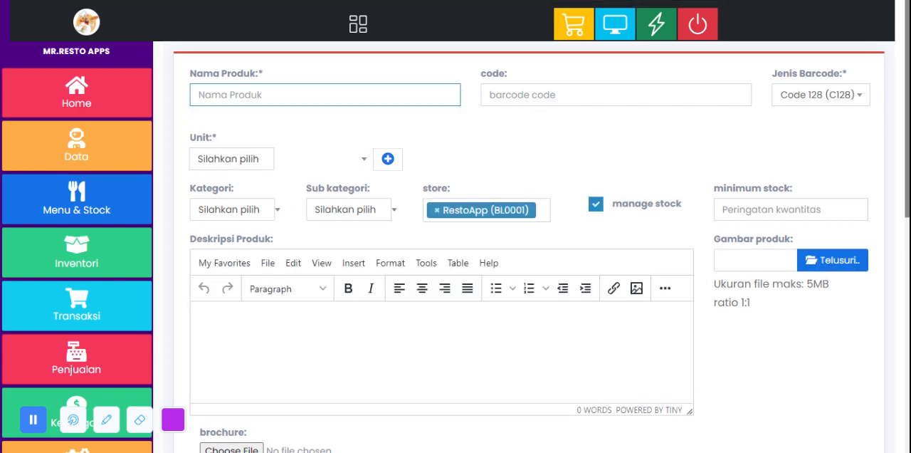
Step: Set the new product's unit to Pieces (Pc(s)) and its category to Makanan-MK, and view the subcategory options
{"action": "left_click", "coordinate": [429, 119]}
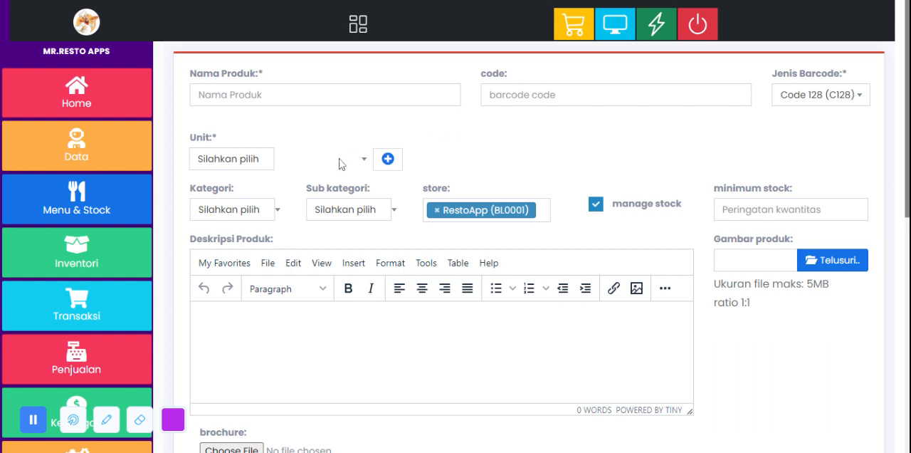
{"action": "left_click", "coordinate": [263, 164]}
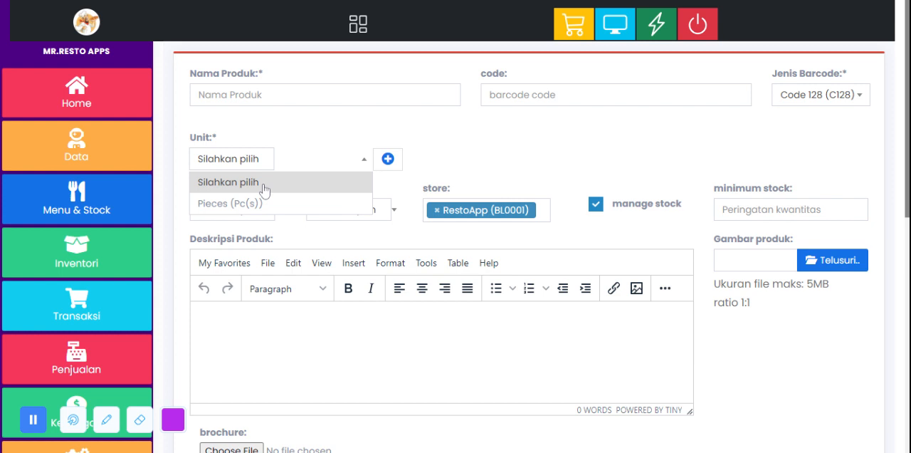
{"action": "left_click", "coordinate": [235, 203]}
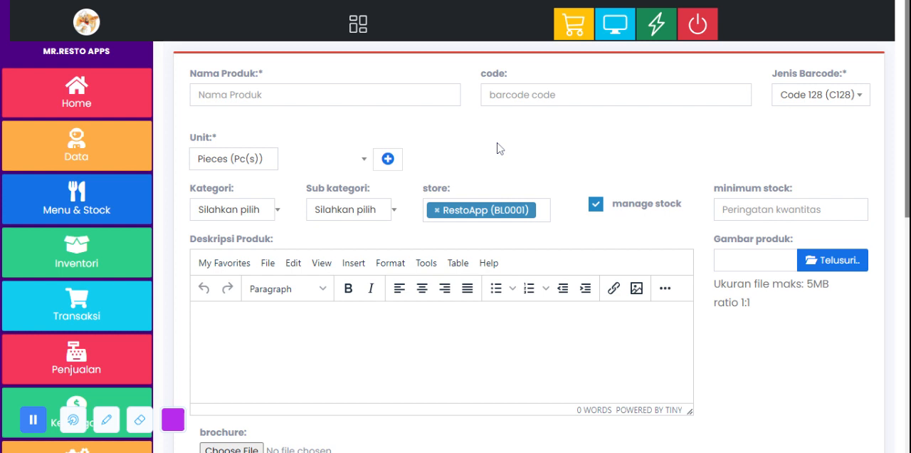
{"action": "scroll", "coordinate": [499, 147], "scroll_direction": "down", "scroll_amount": 1}
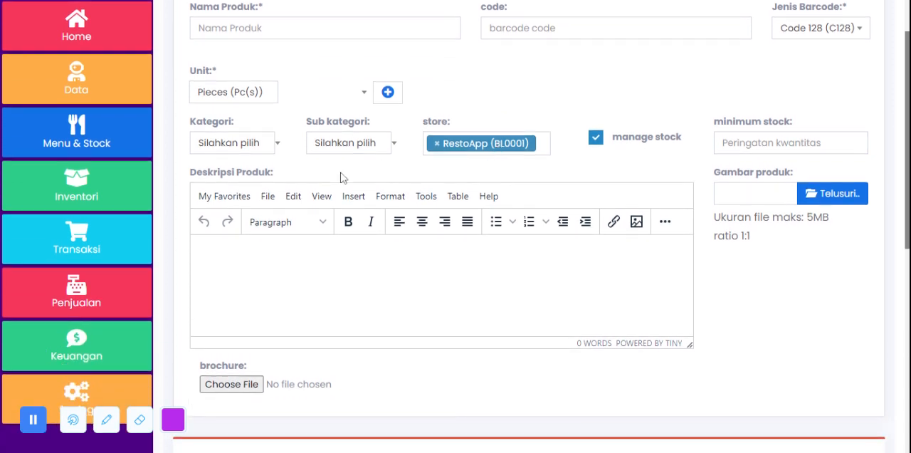
{"action": "left_click", "coordinate": [259, 143]}
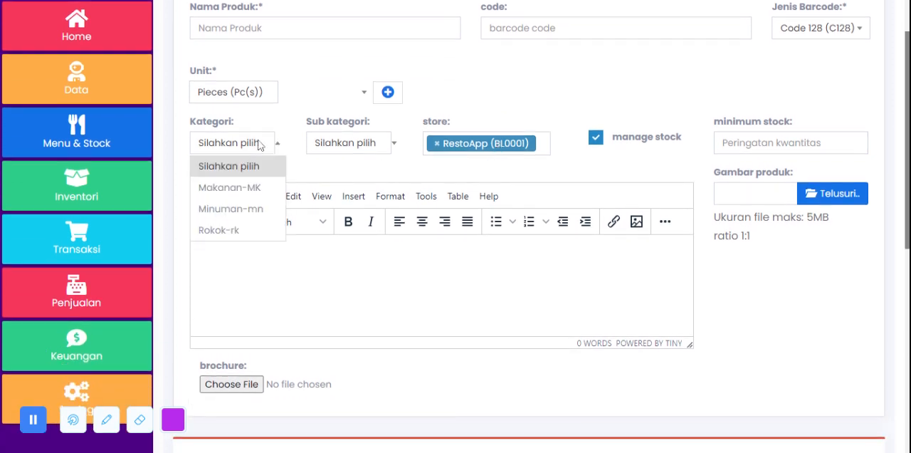
{"action": "left_click", "coordinate": [246, 189]}
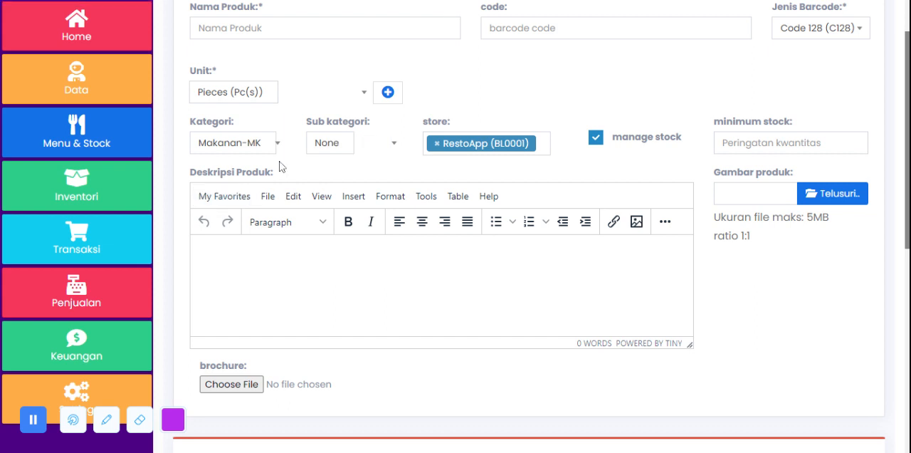
{"action": "left_click", "coordinate": [332, 153]}
{"action": "left_click", "coordinate": [333, 152]}
Step: Try the new product's stock management with a minimum stock of 2, leaving the manage stock option disabled
{"action": "left_click", "coordinate": [594, 138]}
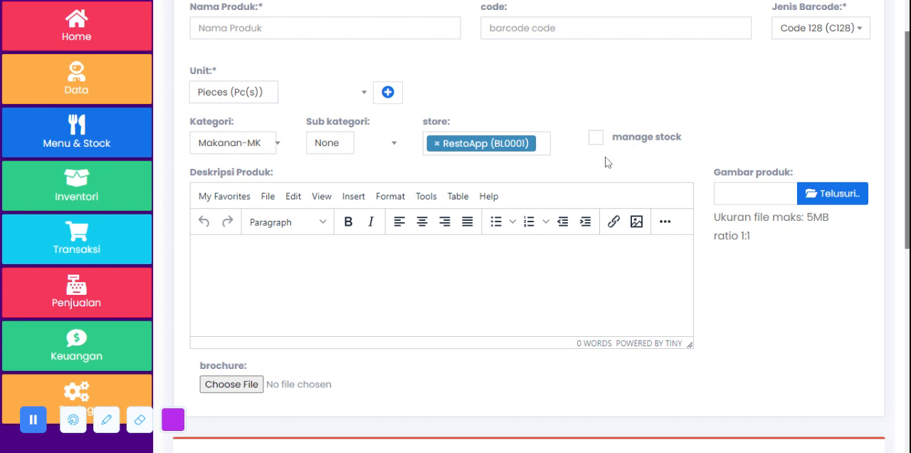
{"action": "left_click", "coordinate": [596, 138]}
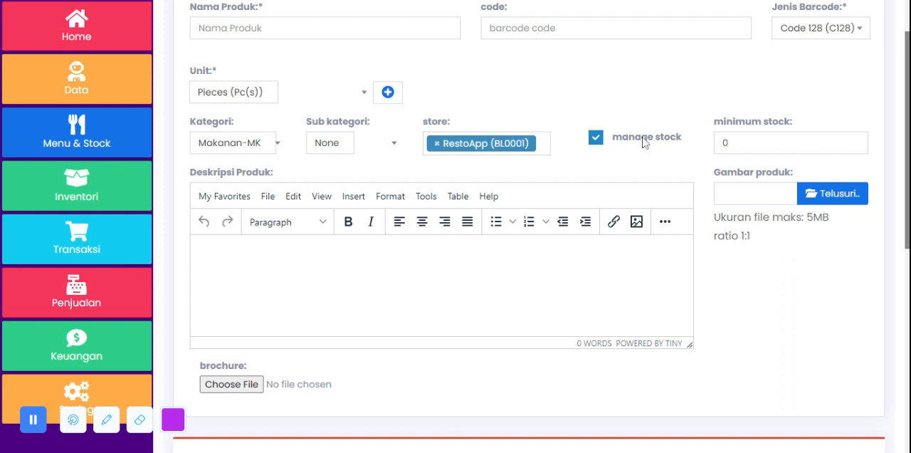
{"action": "double_click", "coordinate": [726, 142]}
{"action": "type", "text": "2"}
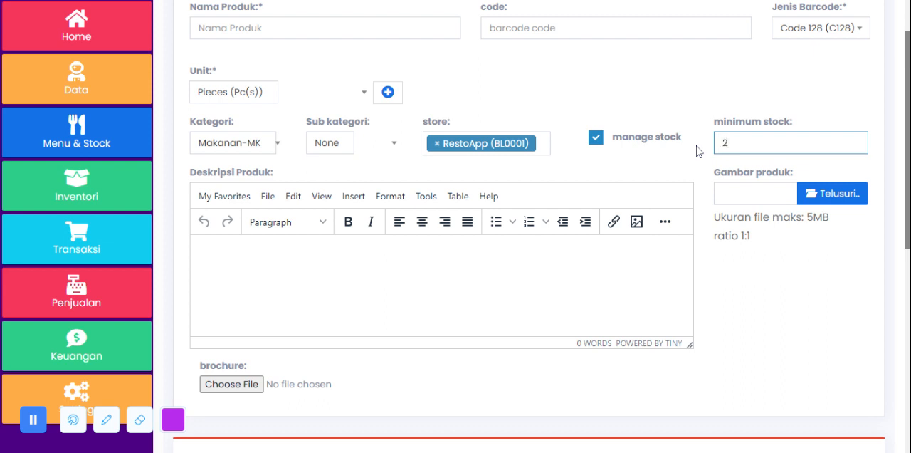
{"action": "left_click", "coordinate": [643, 142]}
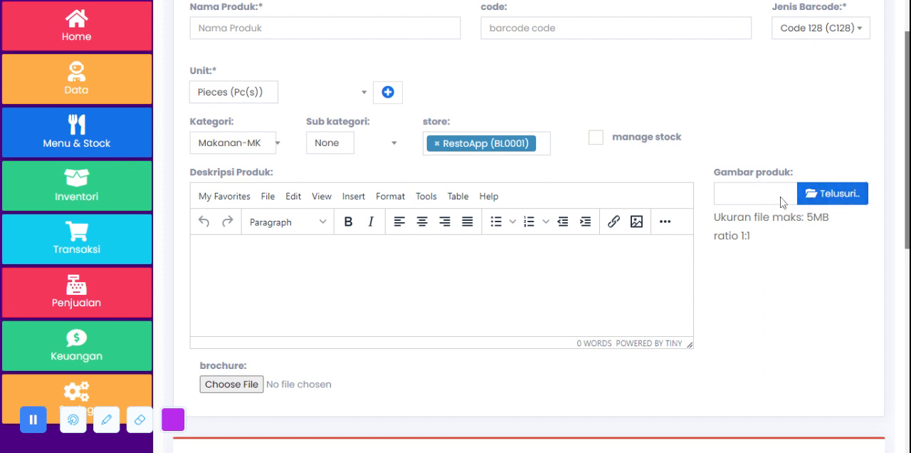
Step: Examine the description, brochure, weight and optional fields of the new product form
{"action": "left_click", "coordinate": [372, 270]}
{"action": "scroll", "coordinate": [317, 141], "scroll_direction": "down", "scroll_amount": 2}
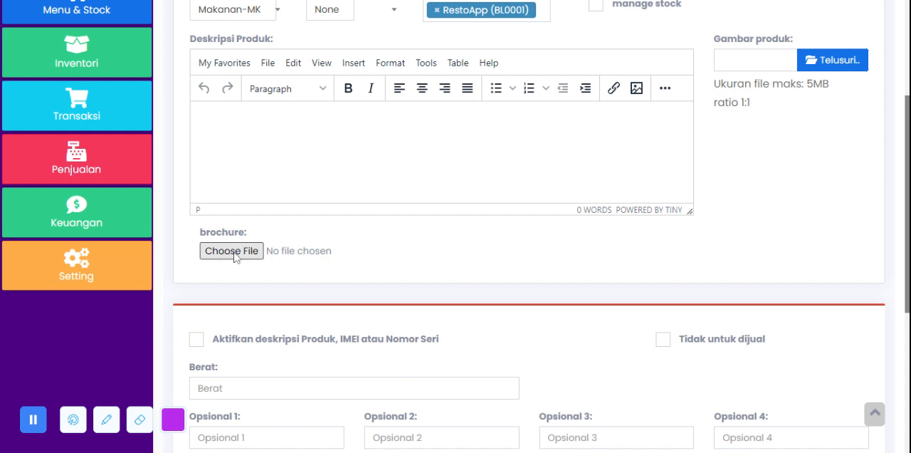
{"action": "scroll", "coordinate": [235, 257], "scroll_direction": "down", "scroll_amount": 3}
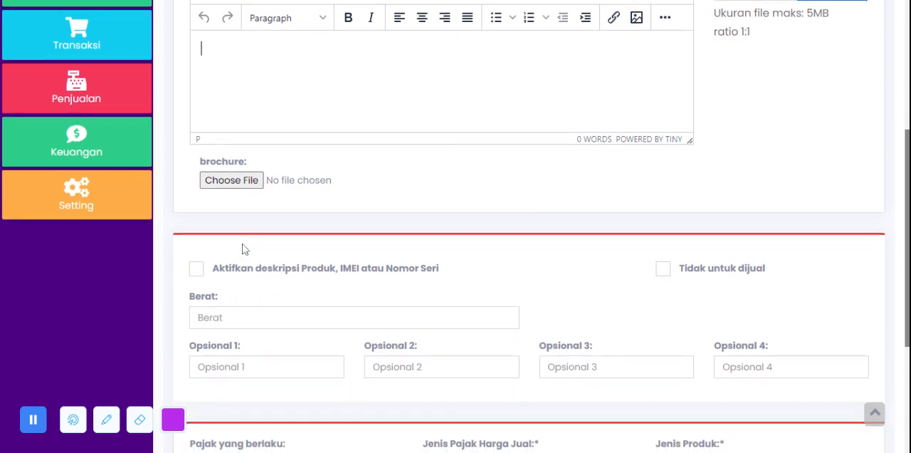
{"action": "scroll", "coordinate": [336, 191], "scroll_direction": "down", "scroll_amount": 1}
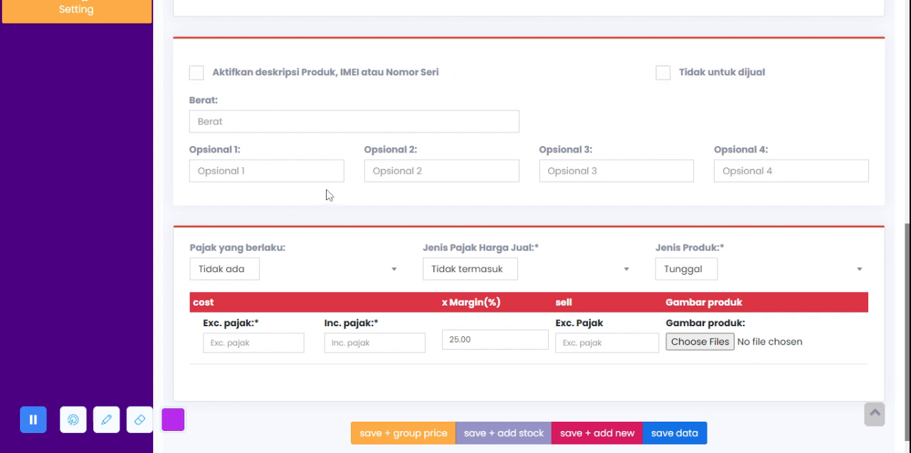
Step: Try the unselected option for the product's applicable tax, restore Tidak ada, and check the selling-price tax type
{"action": "scroll", "coordinate": [327, 195], "scroll_direction": "down", "scroll_amount": 1}
{"action": "left_click", "coordinate": [248, 249]}
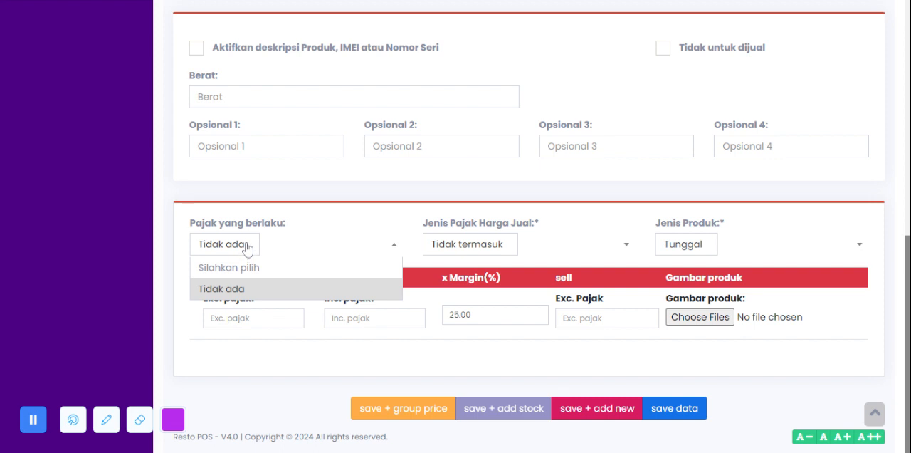
{"action": "left_click", "coordinate": [249, 268]}
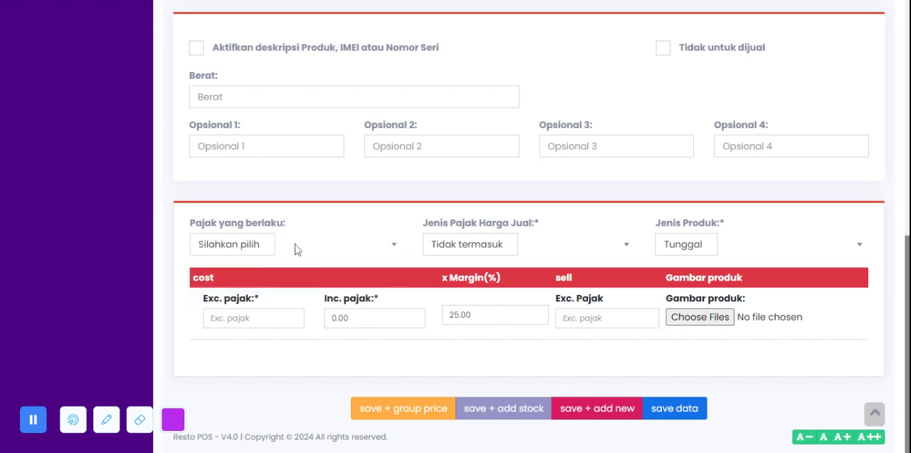
{"action": "left_click", "coordinate": [263, 249]}
{"action": "left_click", "coordinate": [253, 289]}
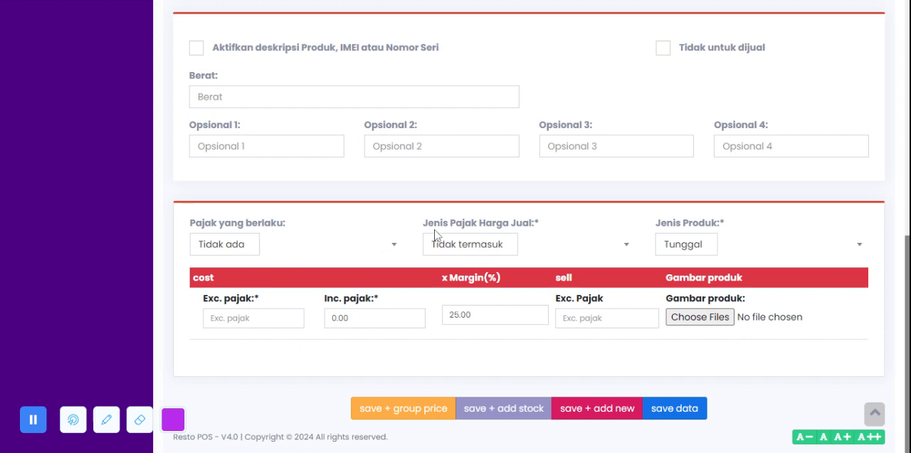
{"action": "left_click", "coordinate": [469, 244]}
{"action": "left_click", "coordinate": [613, 227]}
Step: Leave the product form unsaved, open the Resep page in Menu & Stock and examine the recipe list
{"action": "scroll", "coordinate": [655, 370], "scroll_direction": "up", "scroll_amount": 6}
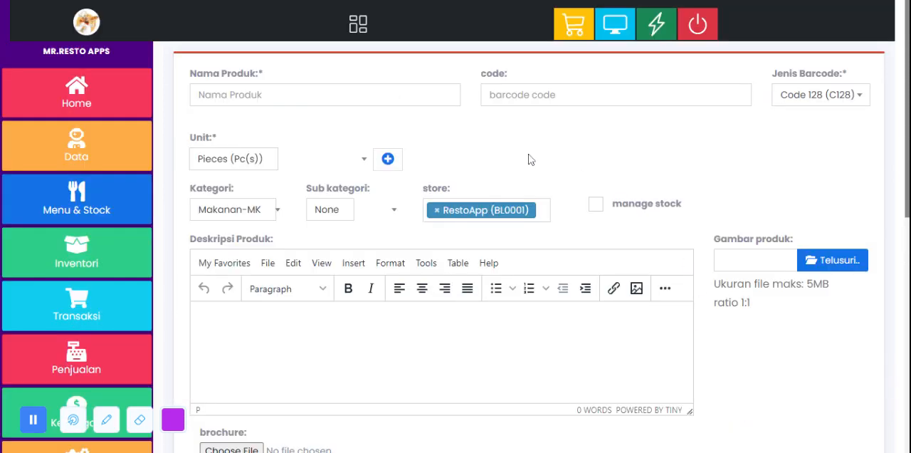
{"action": "left_click", "coordinate": [60, 210]}
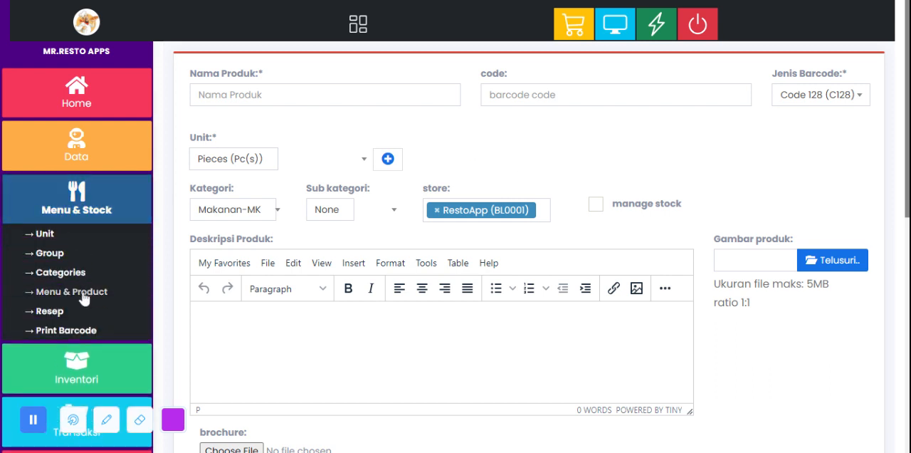
{"action": "left_click", "coordinate": [56, 317]}
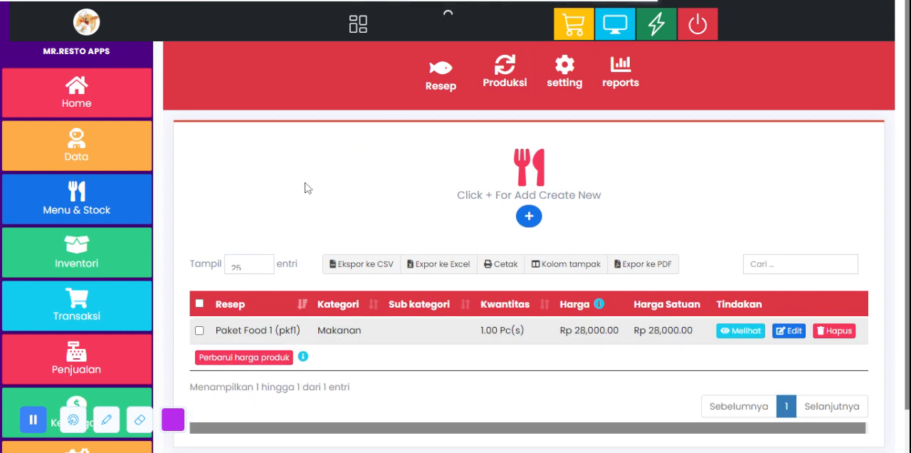
{"action": "scroll", "coordinate": [308, 188], "scroll_direction": "down", "scroll_amount": 1}
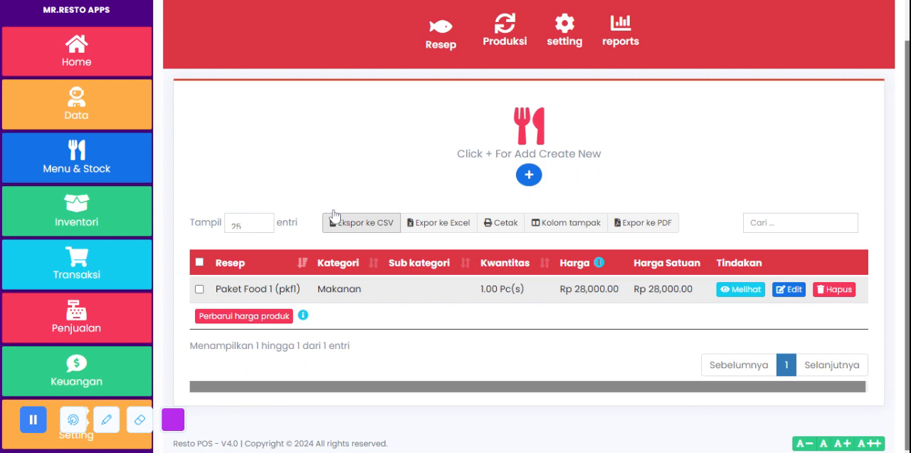
{"action": "scroll", "coordinate": [352, 207], "scroll_direction": "up", "scroll_amount": 1}
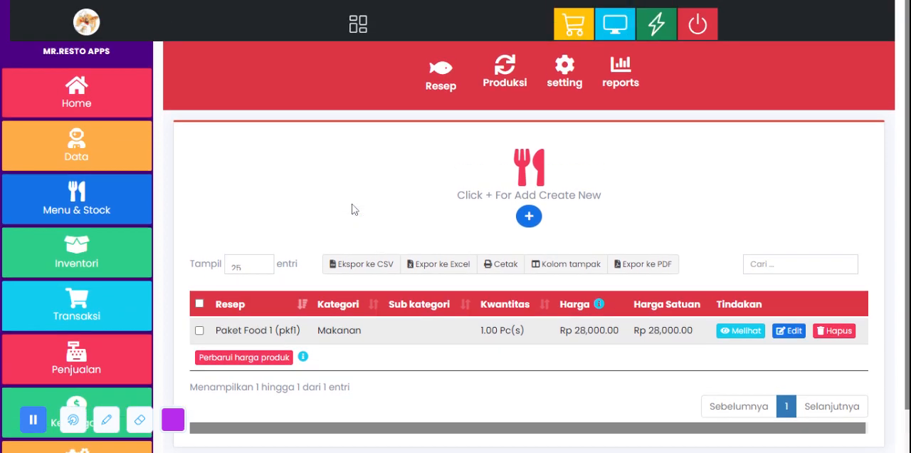
{"action": "scroll", "coordinate": [352, 210], "scroll_direction": "down", "scroll_amount": 1}
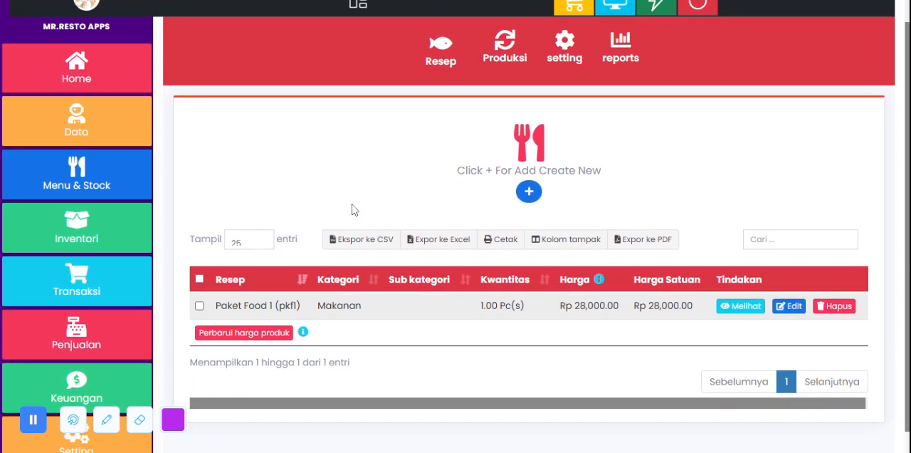
{"action": "scroll", "coordinate": [352, 209], "scroll_direction": "up", "scroll_amount": 1}
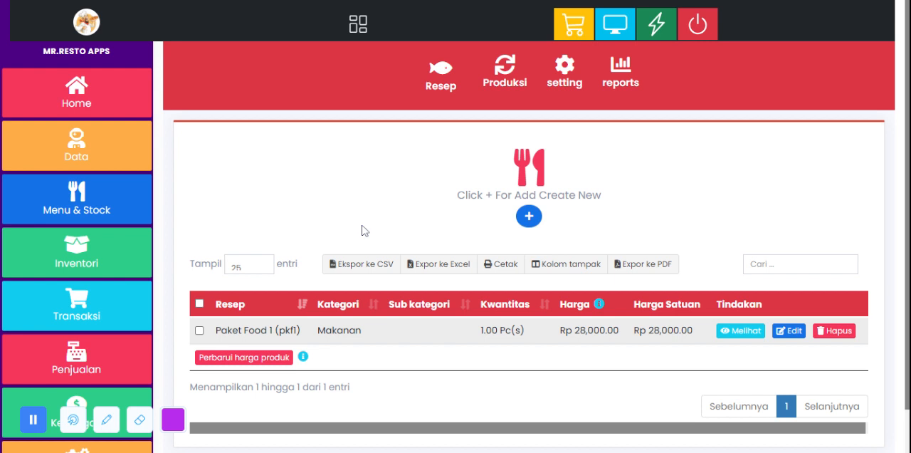
Step: Open the Paket Food 1 recipe for editing and review its product name, components and component quantities
{"action": "left_click", "coordinate": [90, 198]}
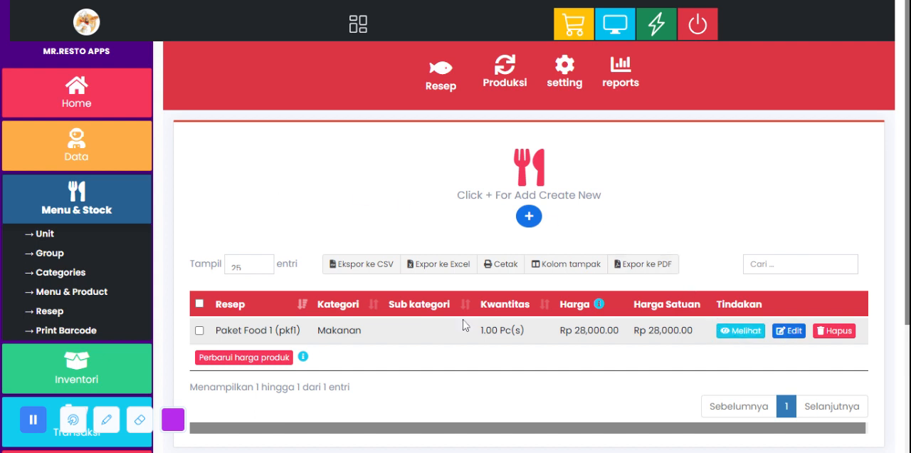
{"action": "left_click_drag", "start_coordinate": [480, 329], "coordinate": [619, 329]}
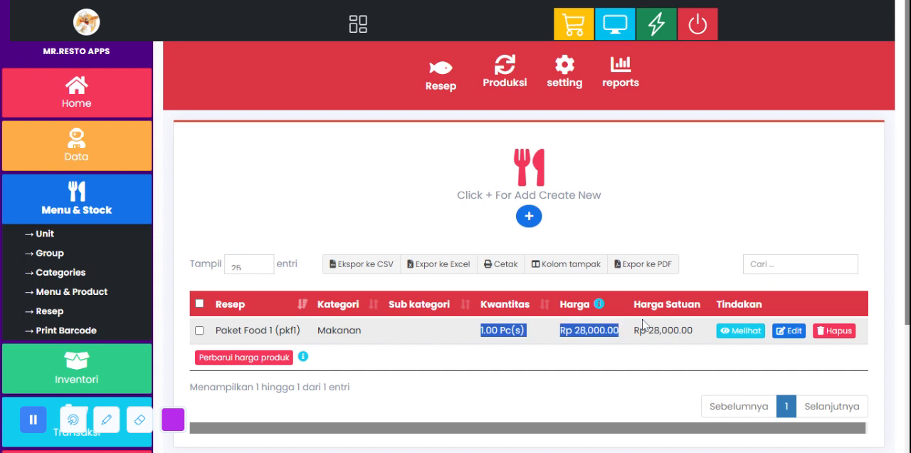
{"action": "left_click", "coordinate": [792, 331]}
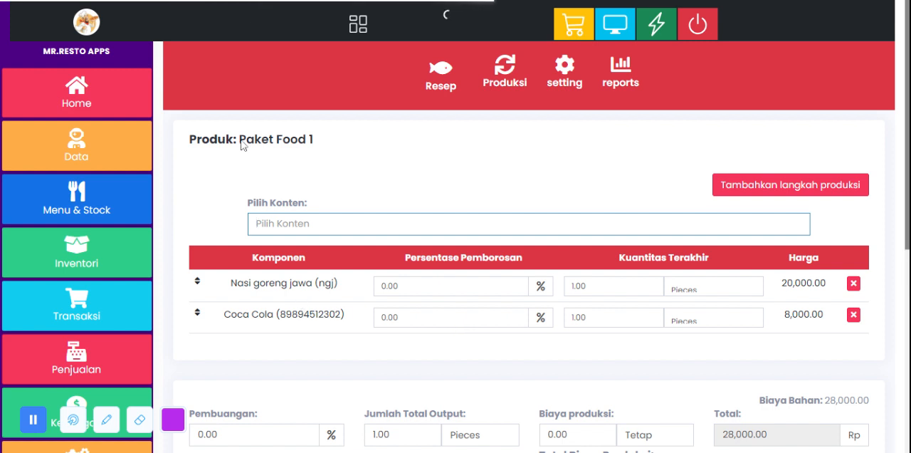
{"action": "left_click_drag", "start_coordinate": [240, 141], "coordinate": [313, 140]}
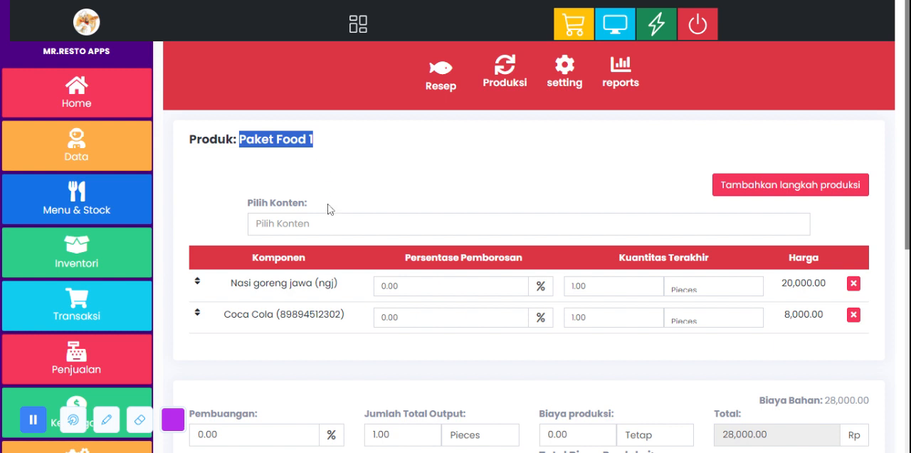
{"action": "left_click_drag", "start_coordinate": [229, 283], "coordinate": [353, 315]}
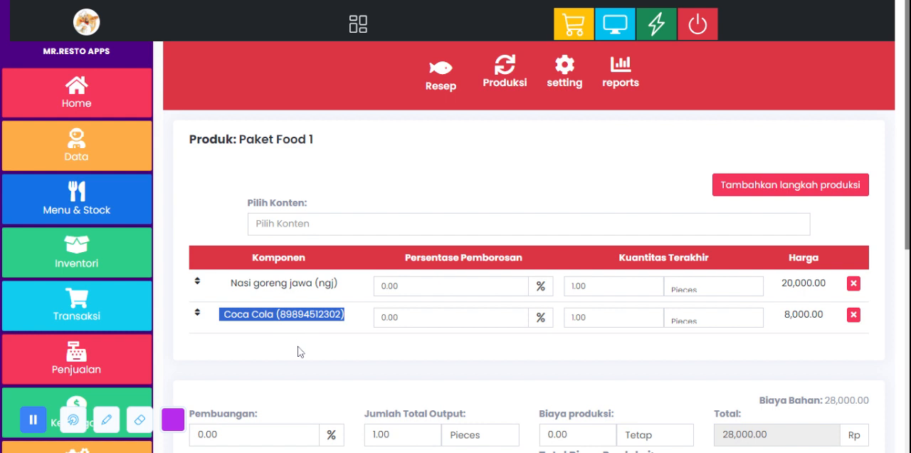
{"action": "double_click", "coordinate": [580, 285]}
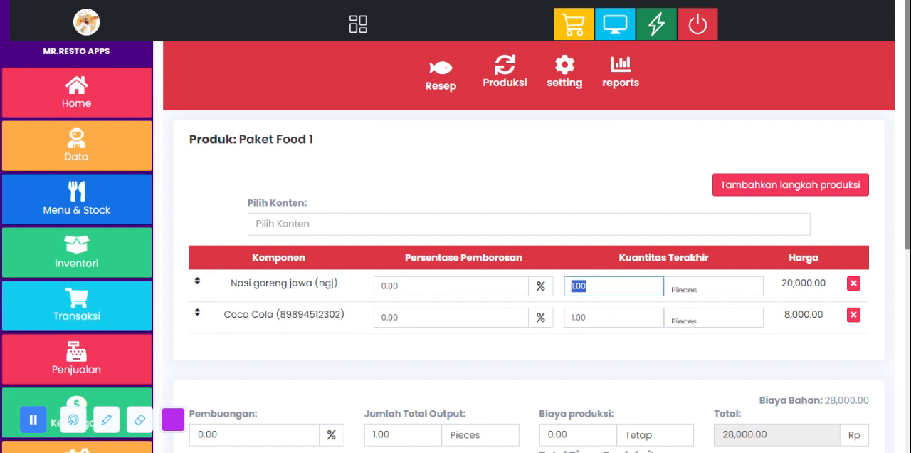
{"action": "left_click_drag", "start_coordinate": [588, 318], "coordinate": [564, 317]}
{"action": "scroll", "coordinate": [555, 325], "scroll_direction": "down", "scroll_amount": 3}
{"action": "scroll", "coordinate": [556, 326], "scroll_direction": "up", "scroll_amount": 3}
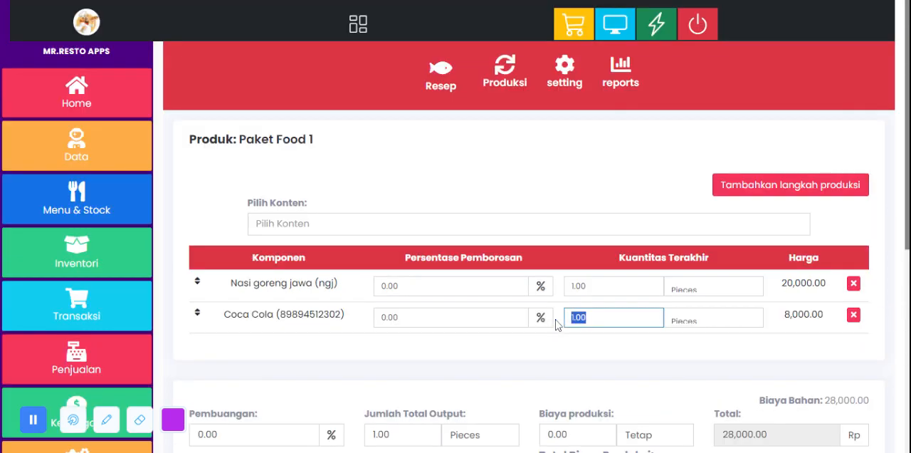
Step: Return to the Resep page and start a new recipe entry for the product Paket Food 1 (pkf1)
{"action": "left_click", "coordinate": [77, 215]}
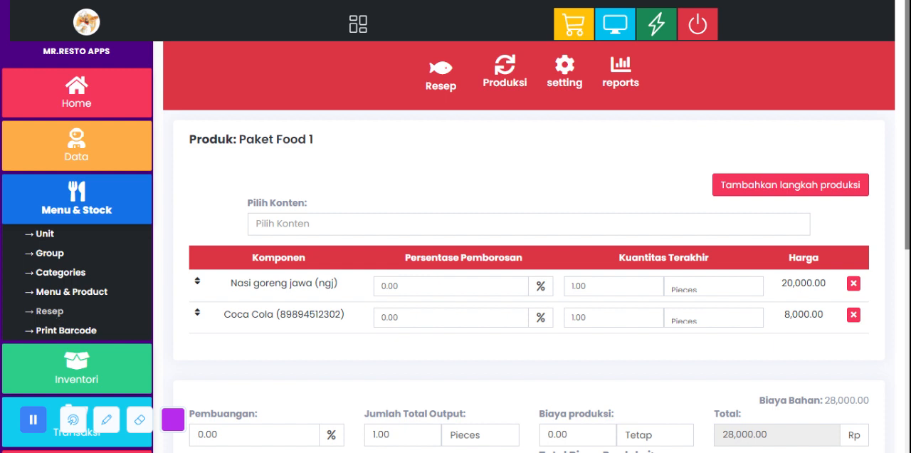
{"action": "left_click", "coordinate": [49, 311]}
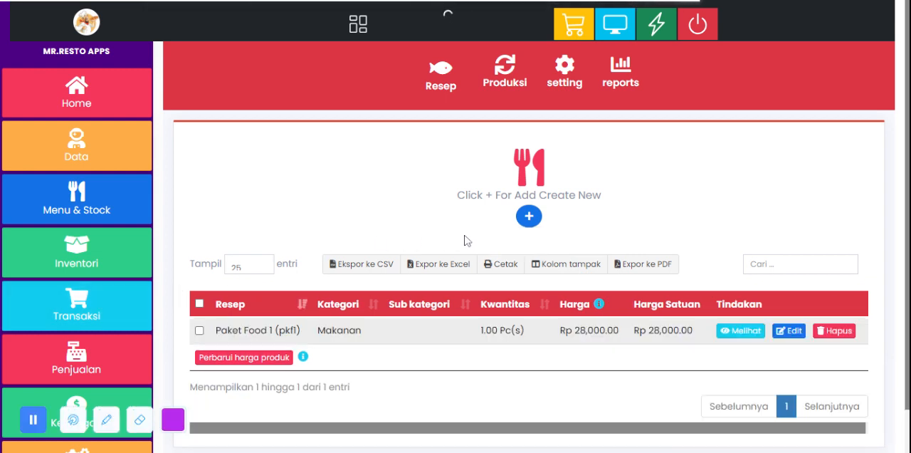
{"action": "left_click", "coordinate": [529, 216]}
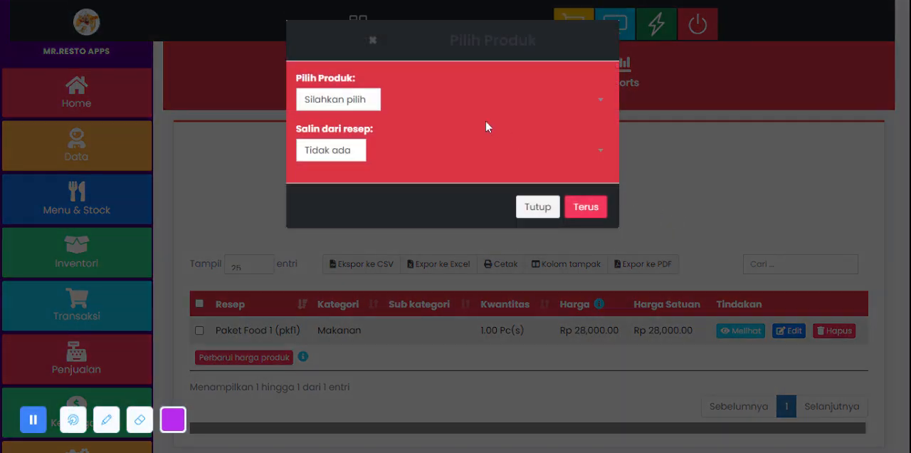
{"action": "left_click", "coordinate": [353, 104]}
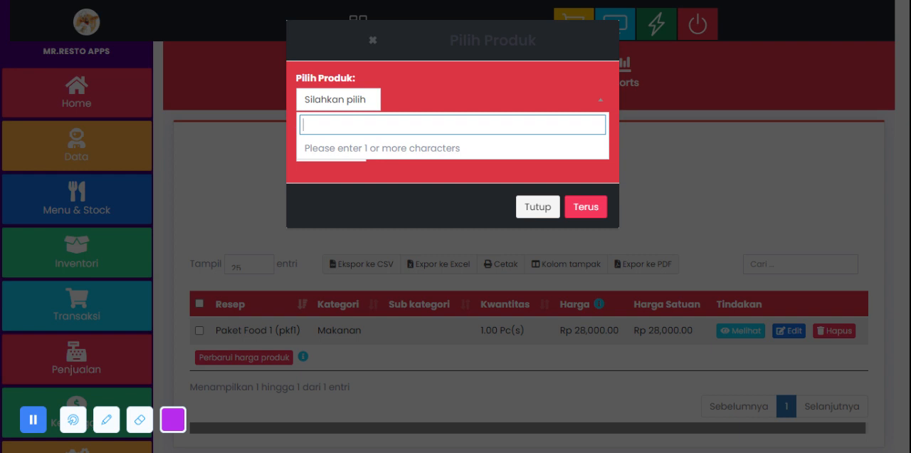
{"action": "type", "text": "p"}
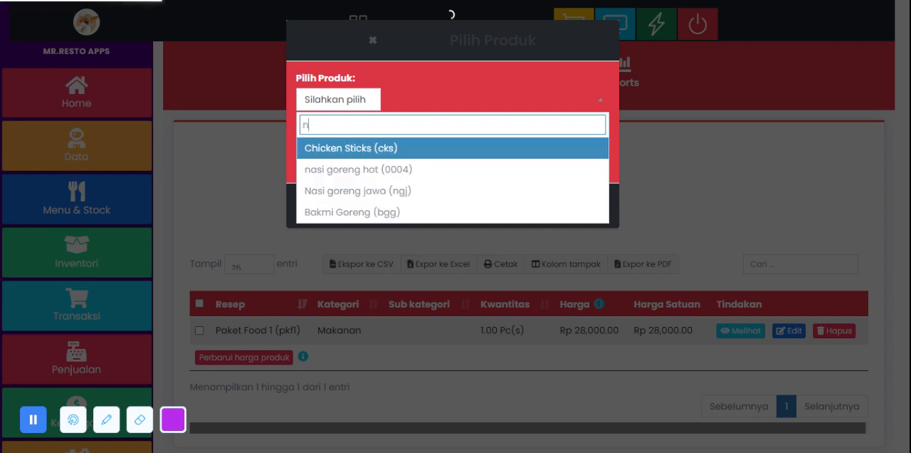
{"action": "type", "text": "ake"}
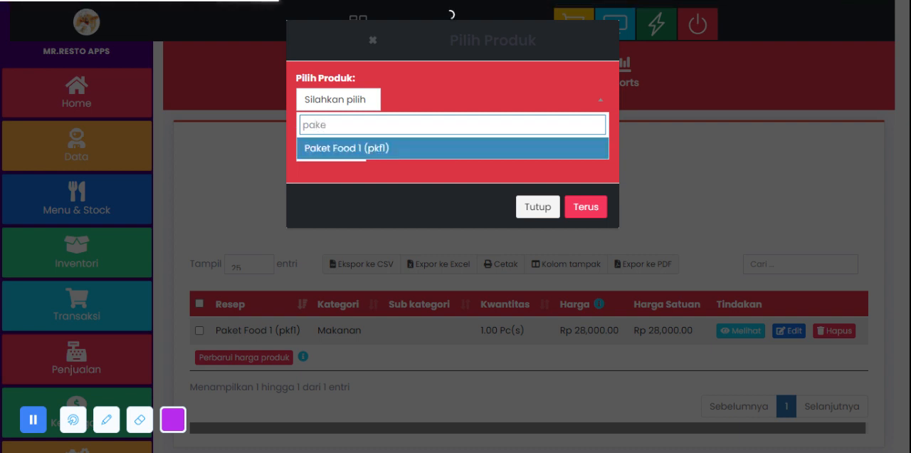
{"action": "left_click", "coordinate": [354, 150]}
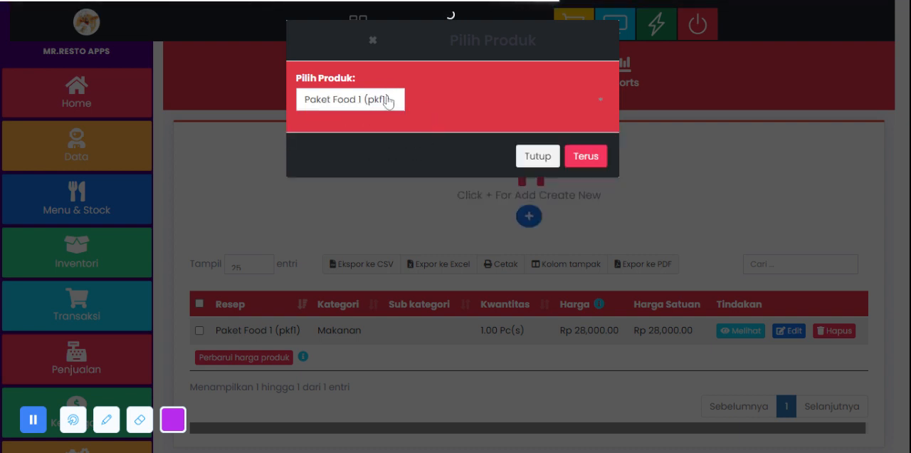
{"action": "left_click", "coordinate": [589, 158]}
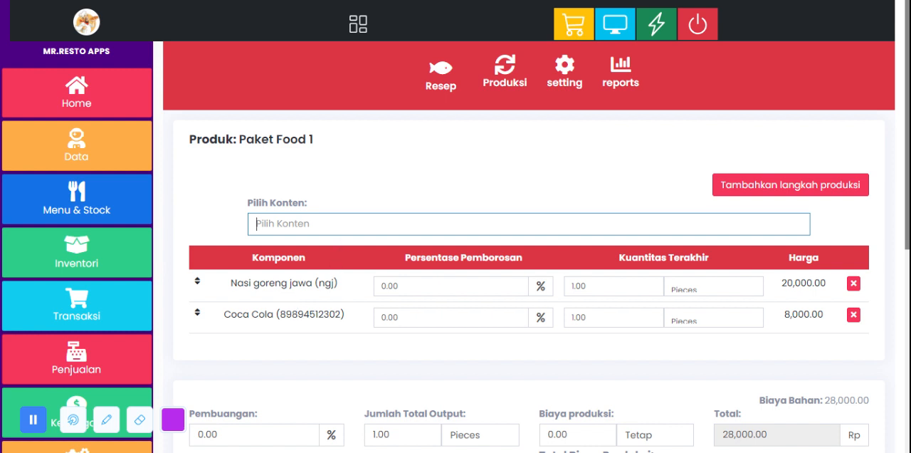
Step: Add es campur (scs) as a component of the Paket Food 1 recipe and review the component names and total cost
{"action": "type", "text": "Es"}
{"action": "left_click", "coordinate": [329, 246]}
{"action": "scroll", "coordinate": [340, 300], "scroll_direction": "down", "scroll_amount": 1}
{"action": "left_click_drag", "start_coordinate": [324, 279], "coordinate": [229, 289]}
{"action": "left_click_drag", "start_coordinate": [343, 248], "coordinate": [223, 247]}
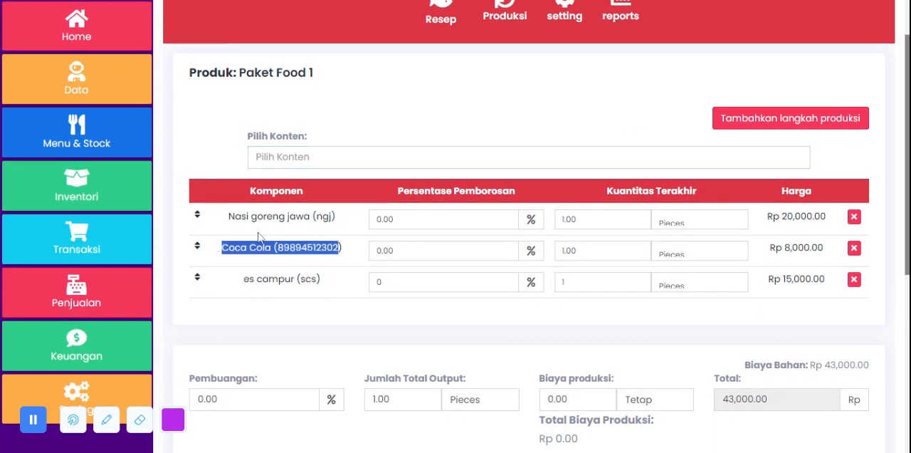
{"action": "left_click_drag", "start_coordinate": [338, 216], "coordinate": [226, 217]}
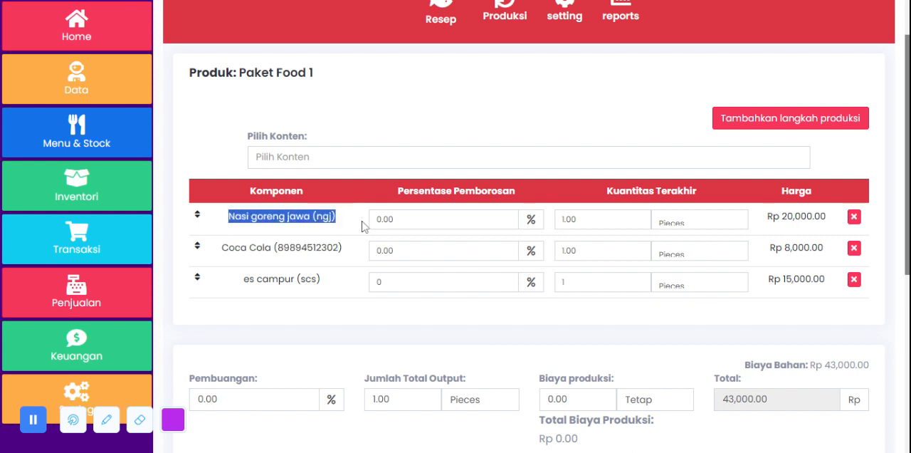
{"action": "scroll", "coordinate": [364, 226], "scroll_direction": "down", "scroll_amount": 2}
{"action": "left_click_drag", "start_coordinate": [769, 266], "coordinate": [723, 266]}
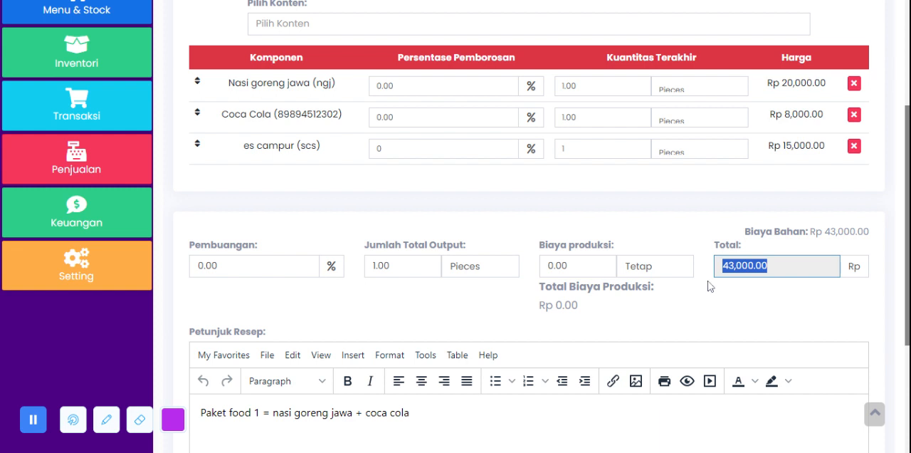
Step: Try centre alignment on the recipe instructions, restore left alignment, review the text and save the recipe
{"action": "scroll", "coordinate": [712, 292], "scroll_direction": "down", "scroll_amount": 3}
{"action": "left_click", "coordinate": [422, 181]}
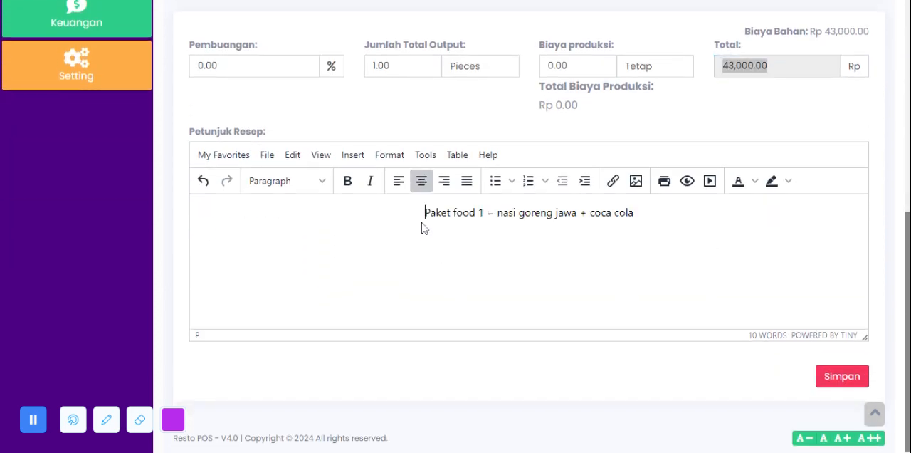
{"action": "left_click", "coordinate": [396, 184]}
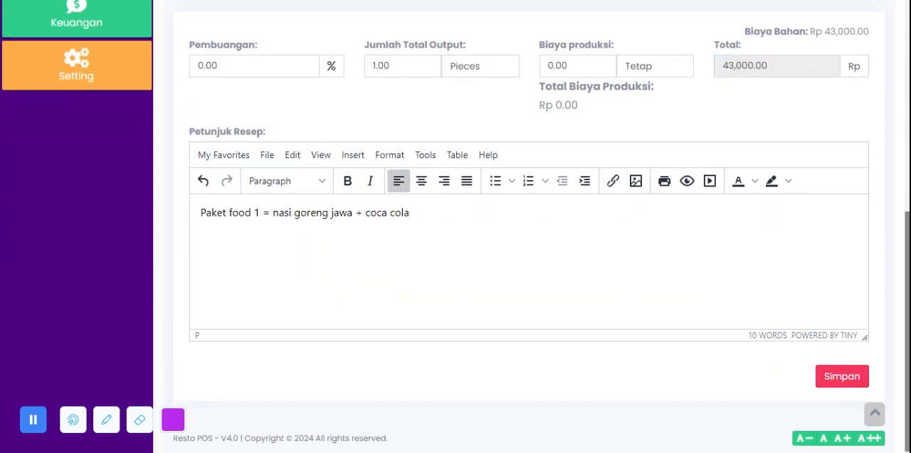
{"action": "left_click_drag", "start_coordinate": [410, 213], "coordinate": [199, 216]}
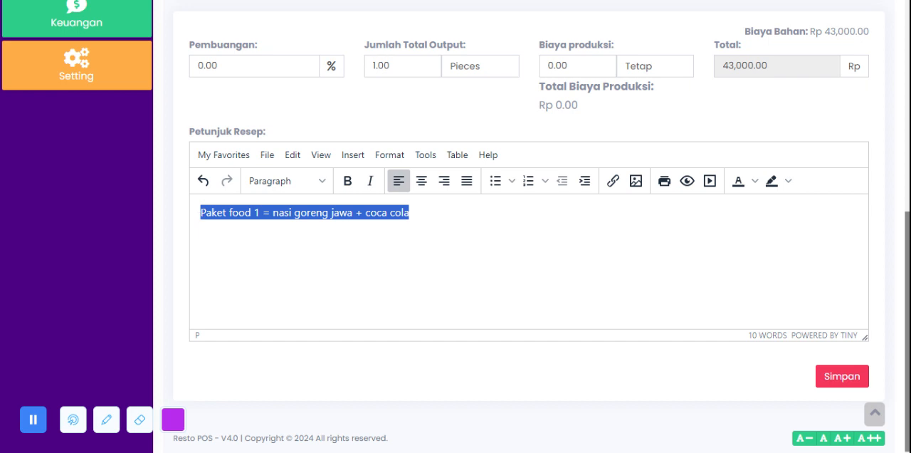
{"action": "left_click", "coordinate": [434, 227]}
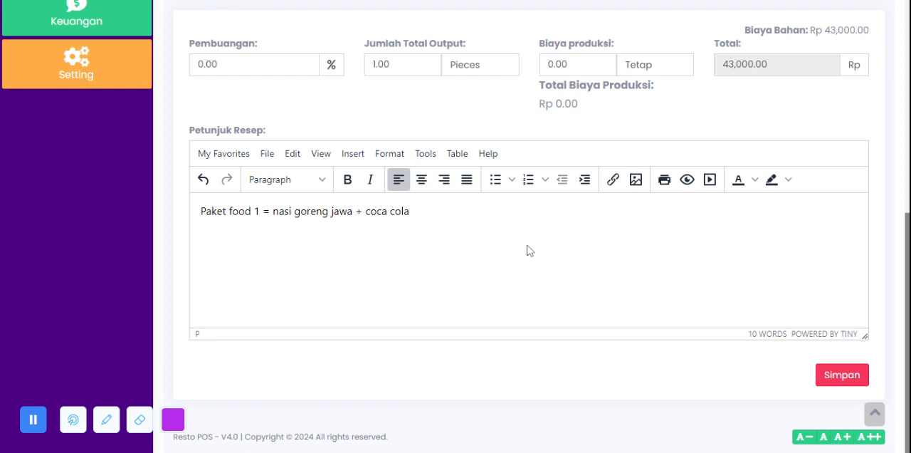
{"action": "left_click", "coordinate": [843, 374]}
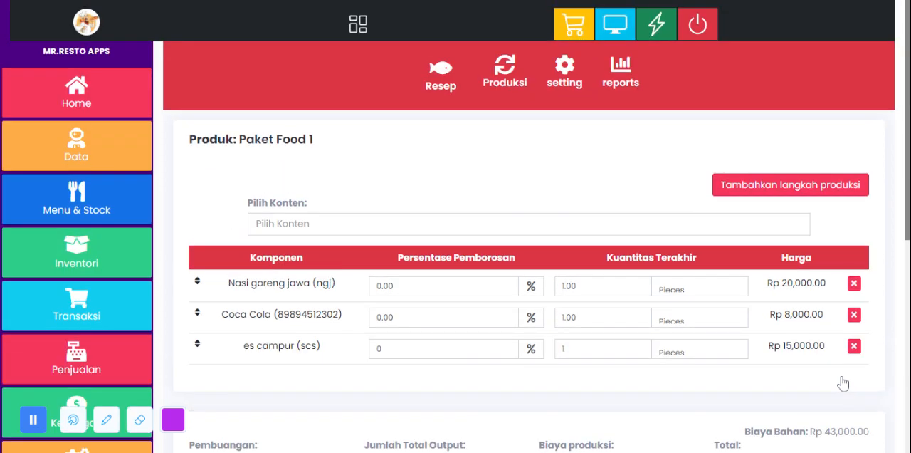
Step: Open the Print Barcode page in Menu & Stock and add nasi goreng hot with a label quantity of 1
{"action": "left_click", "coordinate": [69, 199]}
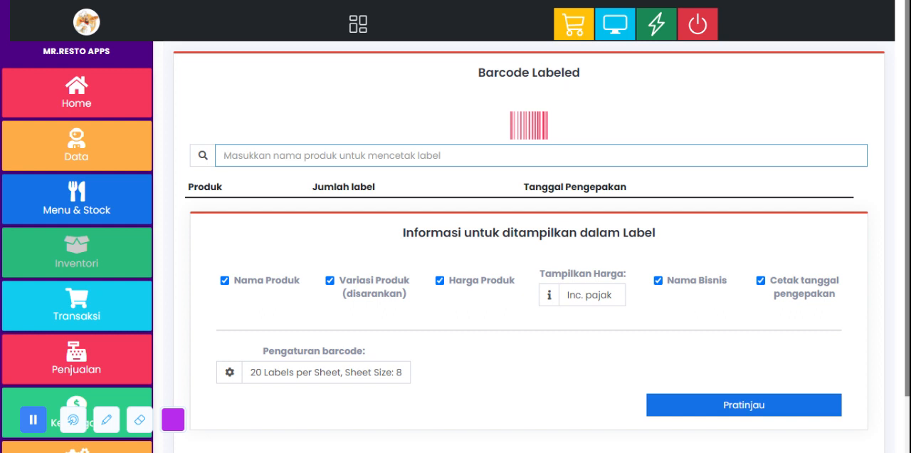
{"action": "type", "text": "nasi"}
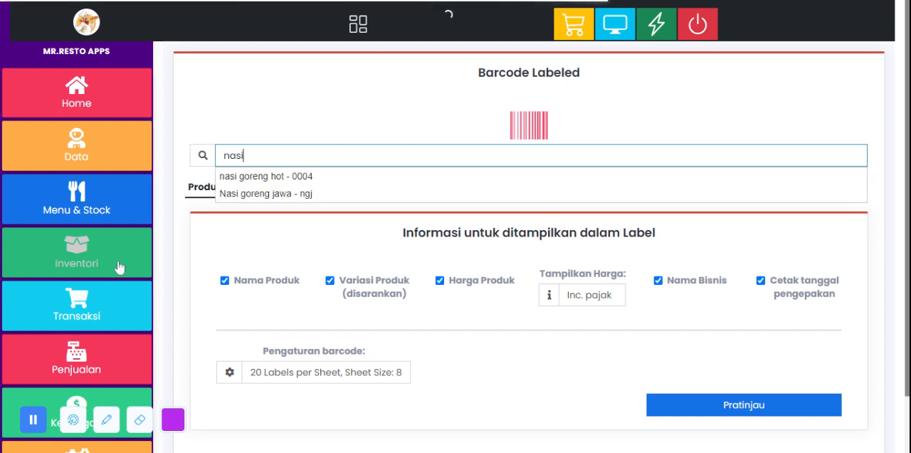
{"action": "left_click", "coordinate": [260, 178]}
{"action": "double_click", "coordinate": [346, 213]}
{"action": "type", "text": "1"}
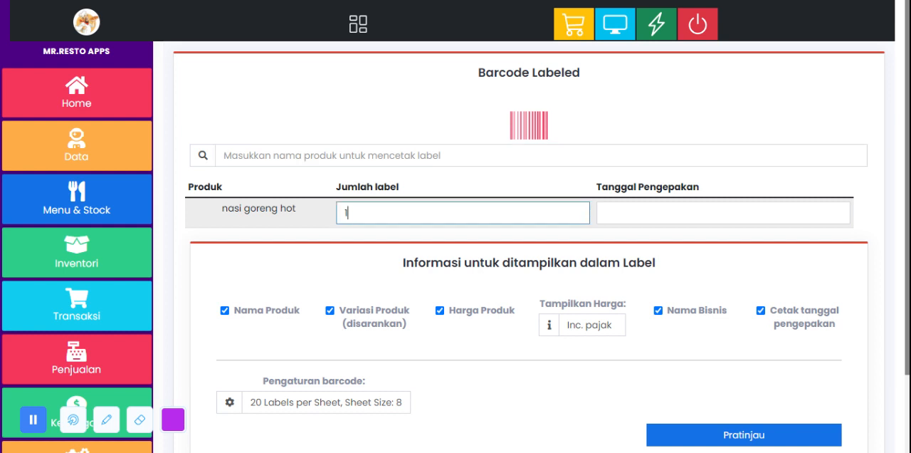
Step: Set the packing date of nasi goreng hot to 06/04/2024 and review the label information and barcode settings
{"action": "double_click", "coordinate": [347, 213]}
{"action": "key", "text": "Tab"}
{"action": "double_click", "coordinate": [346, 213]}
{"action": "key", "text": "Tab"}
{"action": "left_click", "coordinate": [647, 112]}
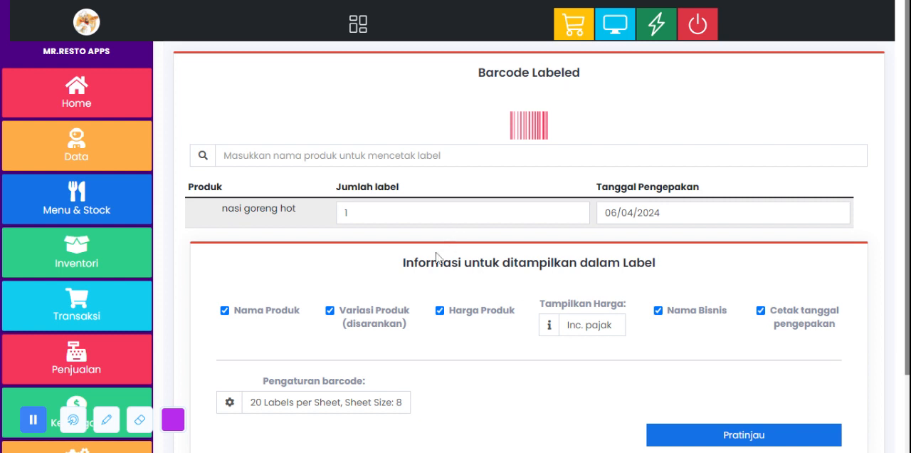
{"action": "scroll", "coordinate": [436, 257], "scroll_direction": "down", "scroll_amount": 2}
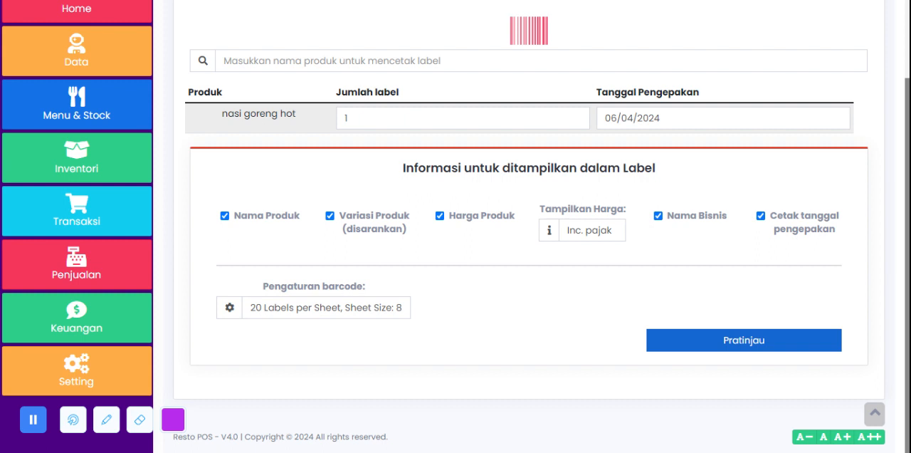
{"action": "scroll", "coordinate": [191, 208], "scroll_direction": "up", "scroll_amount": 2}
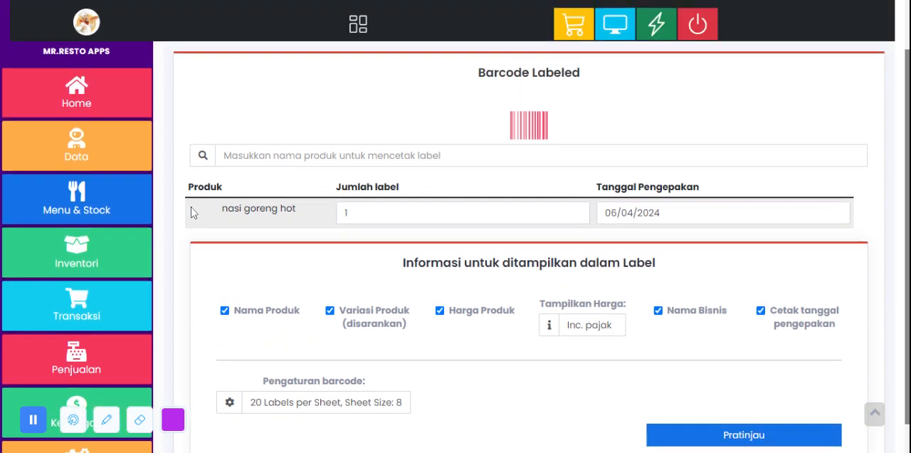
{"action": "scroll", "coordinate": [191, 207], "scroll_direction": "down", "scroll_amount": 2}
{"action": "scroll", "coordinate": [196, 210], "scroll_direction": "up", "scroll_amount": 2}
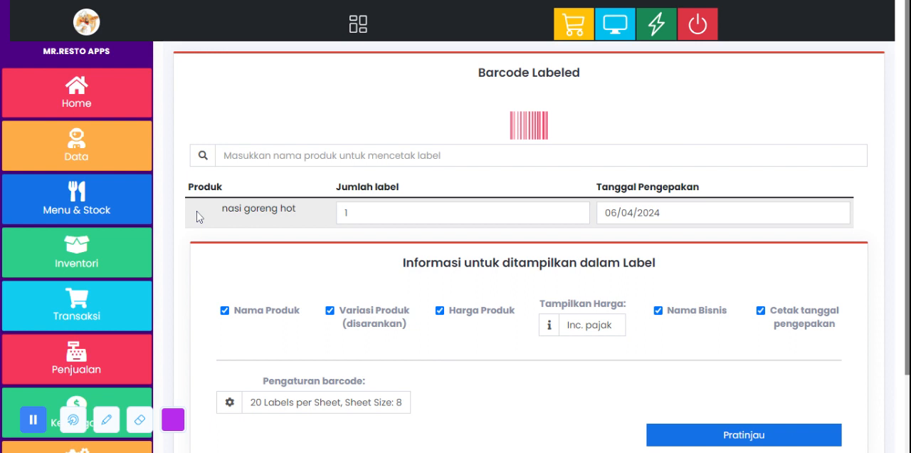
Step: Open the Transfer Stock page in Inventori and examine its date and reference number fields
{"action": "left_click", "coordinate": [74, 260]}
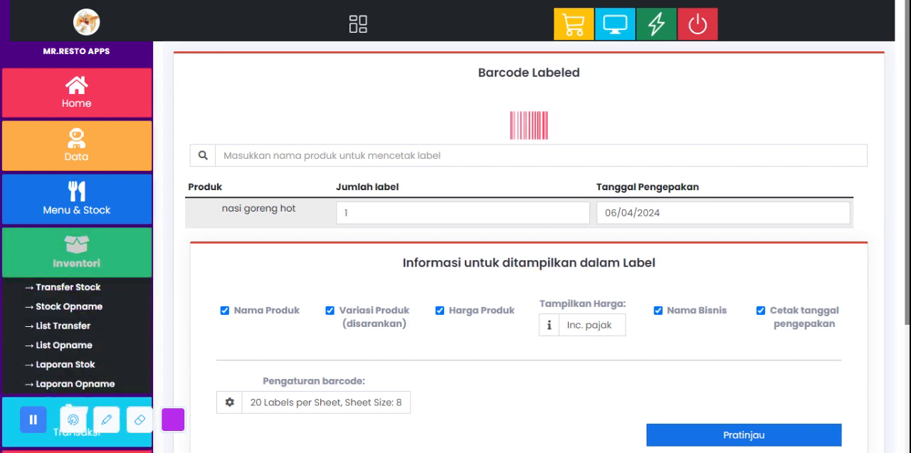
{"action": "scroll", "coordinate": [72, 257], "scroll_direction": "down", "scroll_amount": 1}
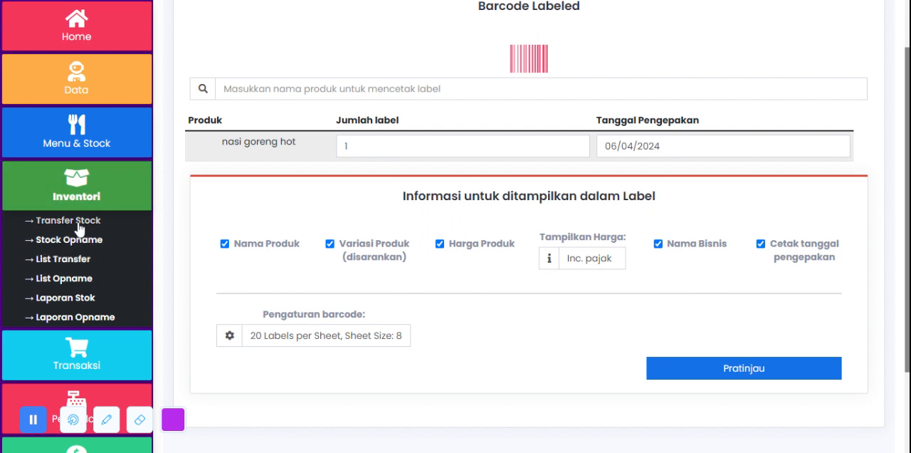
{"action": "left_click", "coordinate": [79, 226]}
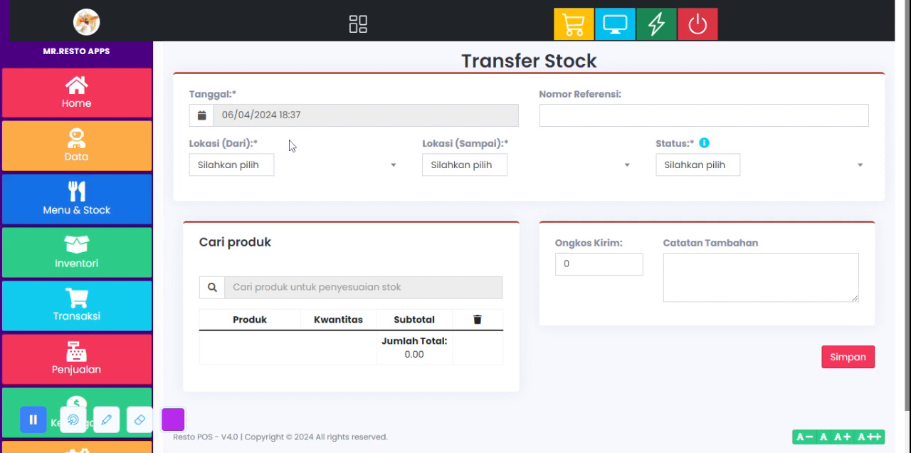
{"action": "left_click", "coordinate": [78, 258]}
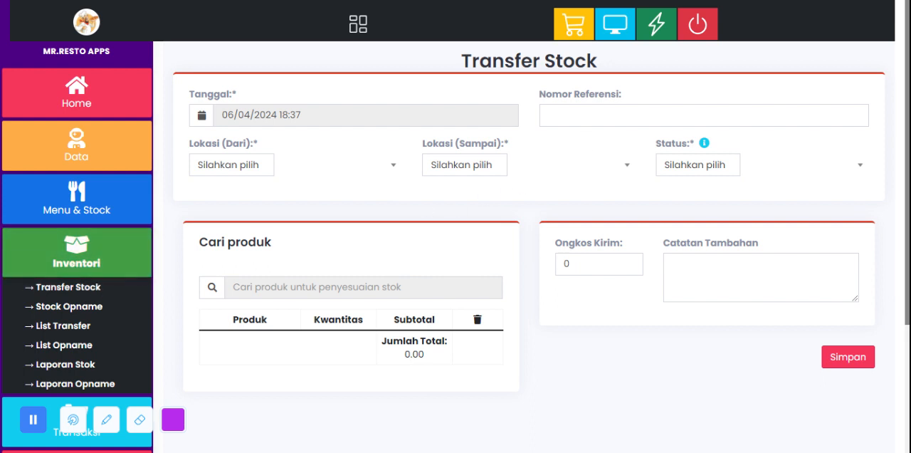
{"action": "left_click", "coordinate": [641, 116]}
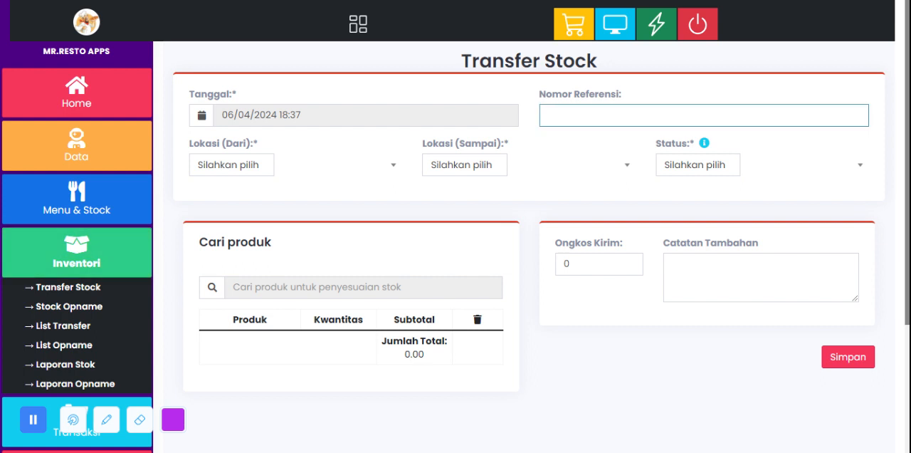
Step: Set both the source and destination locations of the stock transfer to RestoApp (BL0001)
{"action": "left_click", "coordinate": [255, 168]}
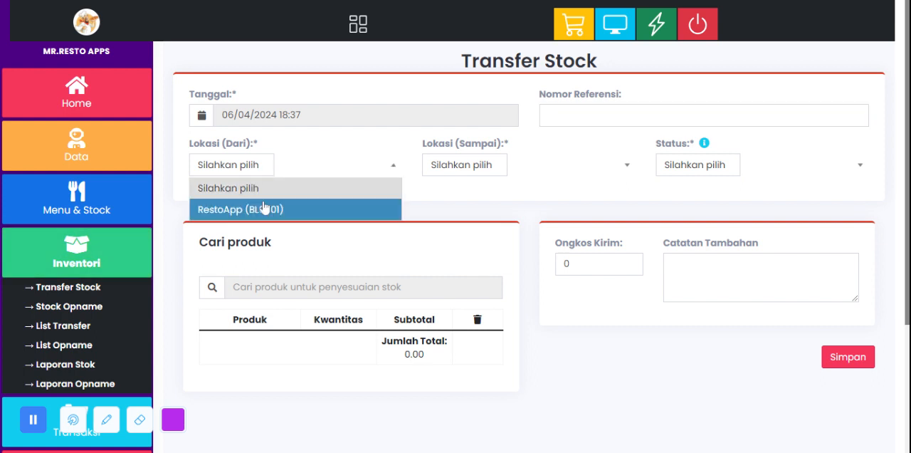
{"action": "left_click", "coordinate": [261, 207]}
{"action": "left_click", "coordinate": [472, 166]}
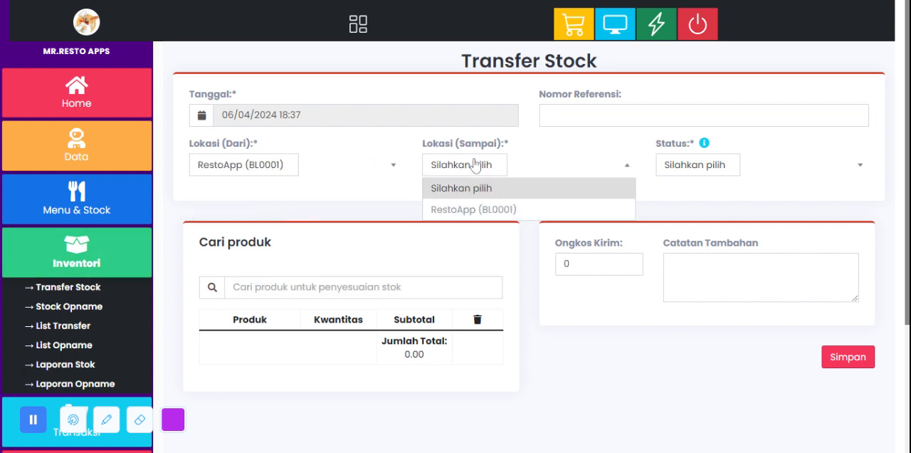
{"action": "left_click", "coordinate": [489, 209]}
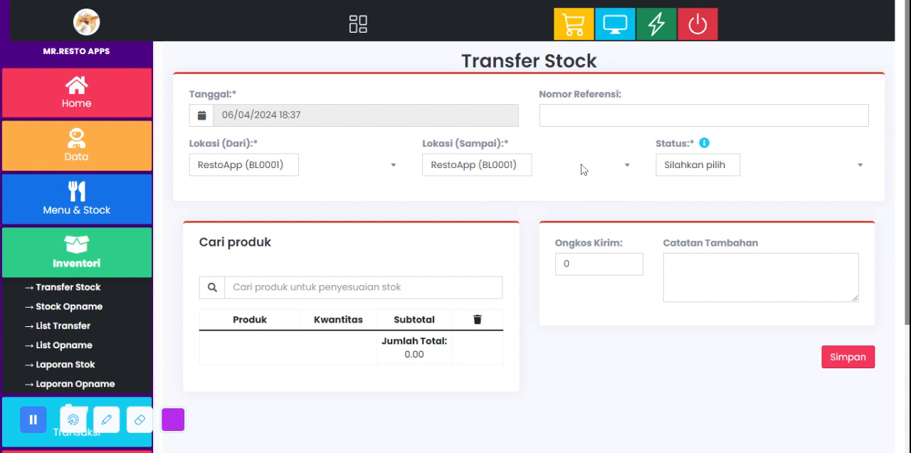
Step: Try the Tertunda and Dalam Transit statuses for the stock transfer, and set its status to Selesai
{"action": "left_click", "coordinate": [665, 166]}
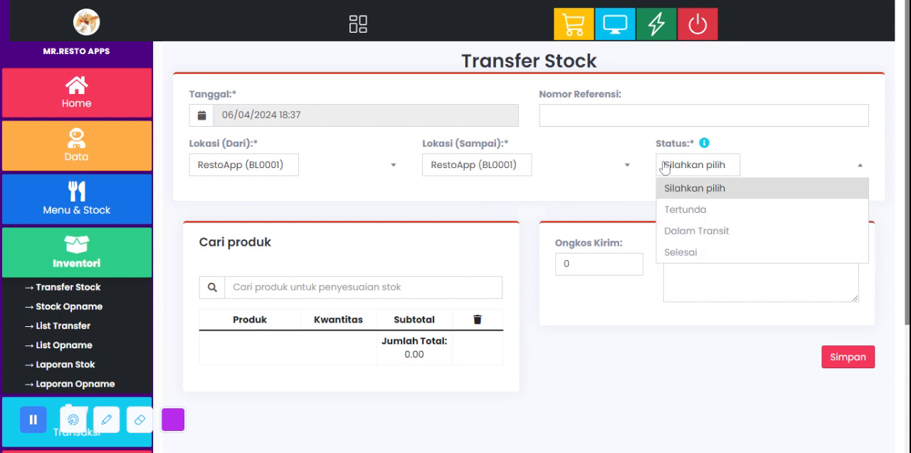
{"action": "left_click", "coordinate": [695, 210]}
{"action": "left_click", "coordinate": [700, 166]}
{"action": "left_click", "coordinate": [702, 230]}
{"action": "left_click", "coordinate": [697, 170]}
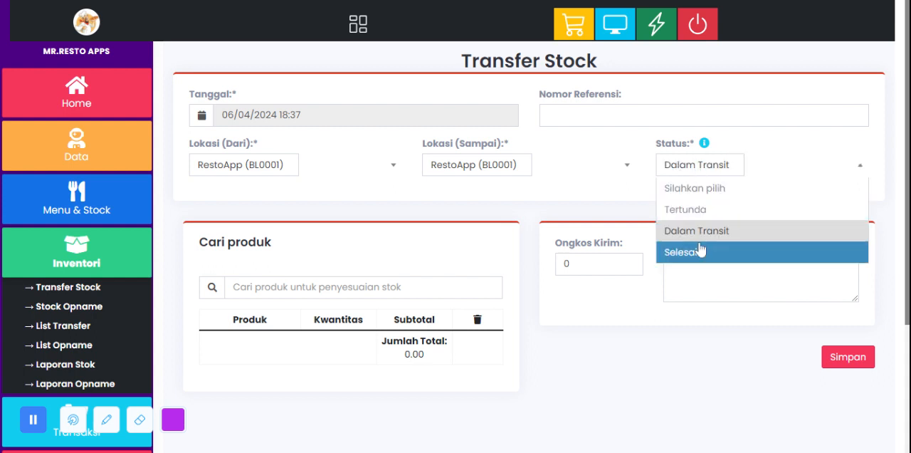
{"action": "left_click", "coordinate": [700, 251]}
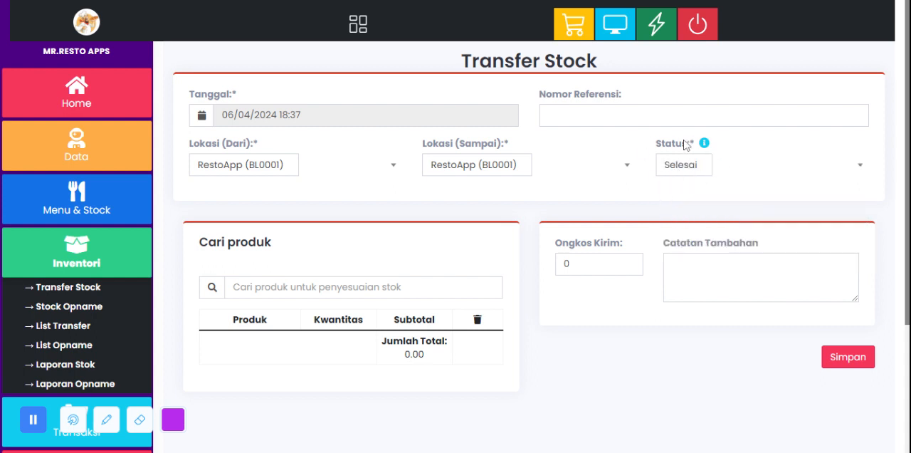
{"action": "scroll", "coordinate": [506, 186], "scroll_direction": "down", "scroll_amount": 2}
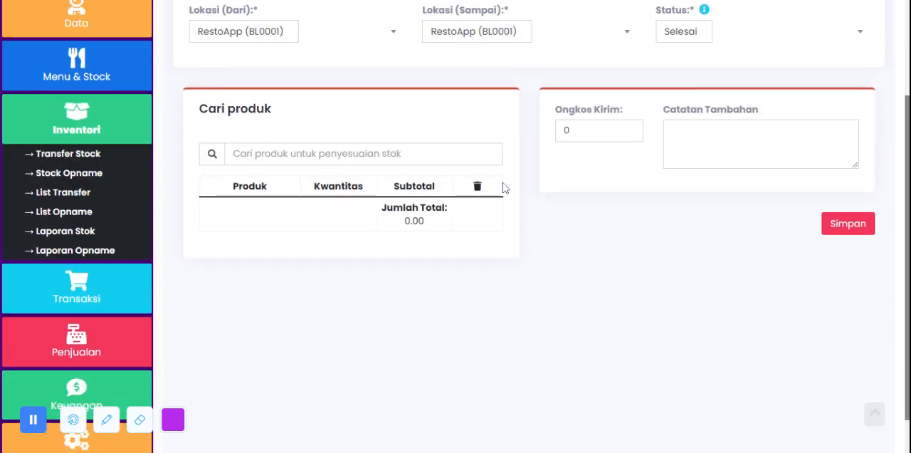
Step: Add Coca Cola to the stock transfer's product list with a quantity of 5
{"action": "left_click", "coordinate": [398, 155]}
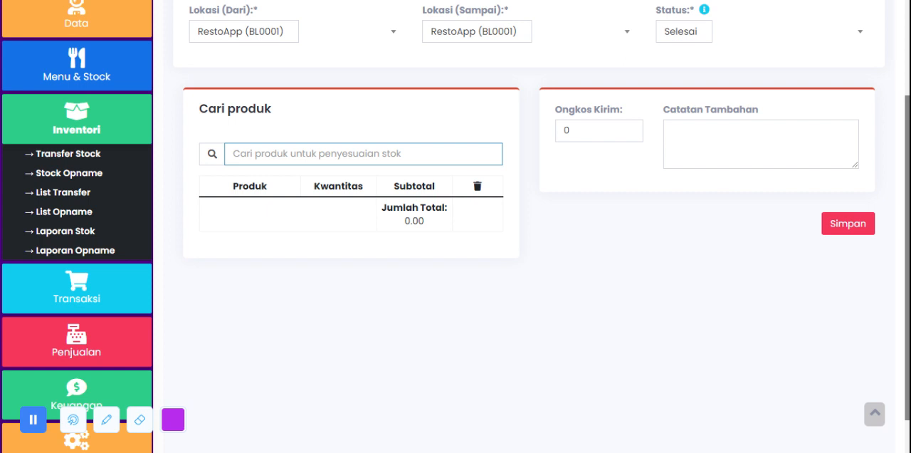
{"action": "type", "text": "co"}
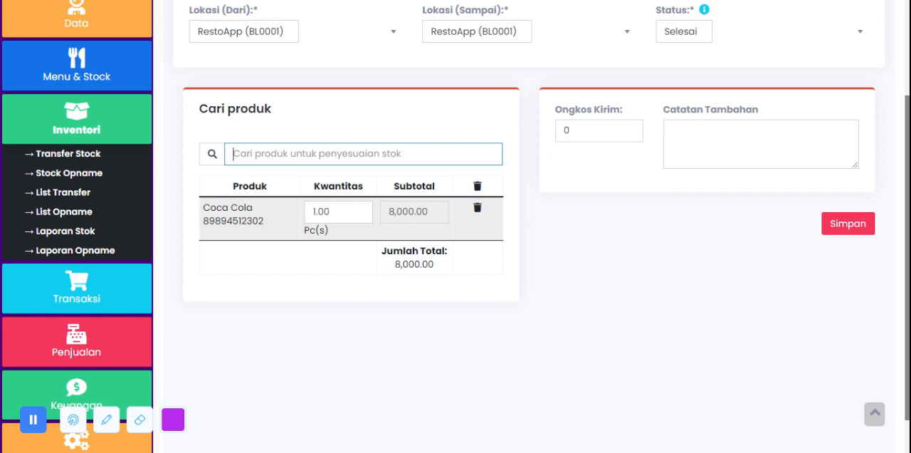
{"action": "key", "text": "Tab"}
{"action": "type", "text": "5"}
{"action": "left_click", "coordinate": [317, 292]}
Step: Set the transfer's shipping cost to 300000 and enter the additional note "Kirim via ekspeidisi"
{"action": "key", "text": "Tab"}
{"action": "type", "text": "300000"}
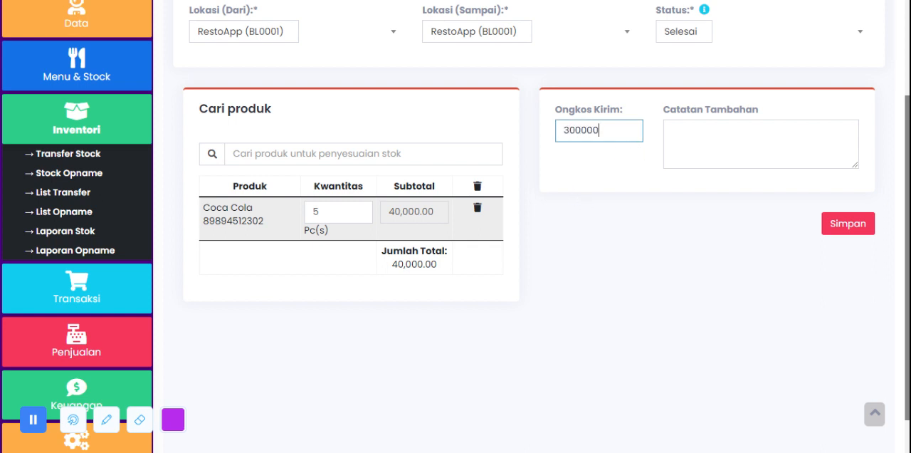
{"action": "left_click", "coordinate": [680, 137]}
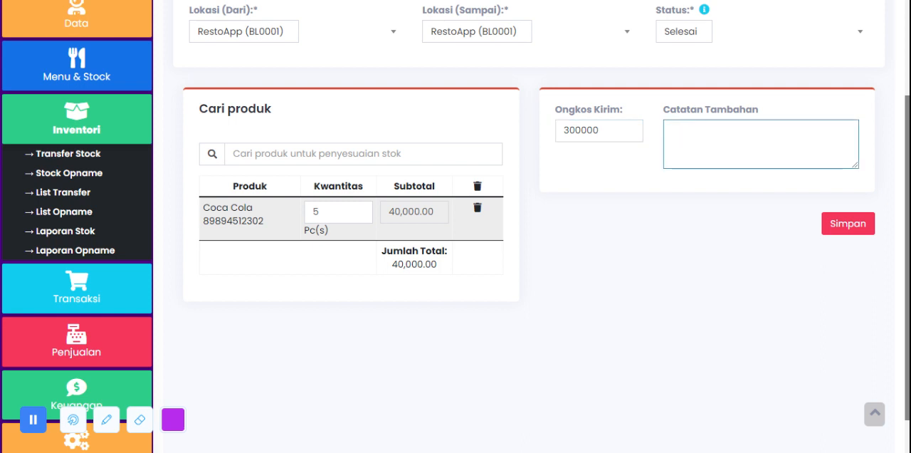
{"action": "type", "text": "Kirim via ekspeidisi"}
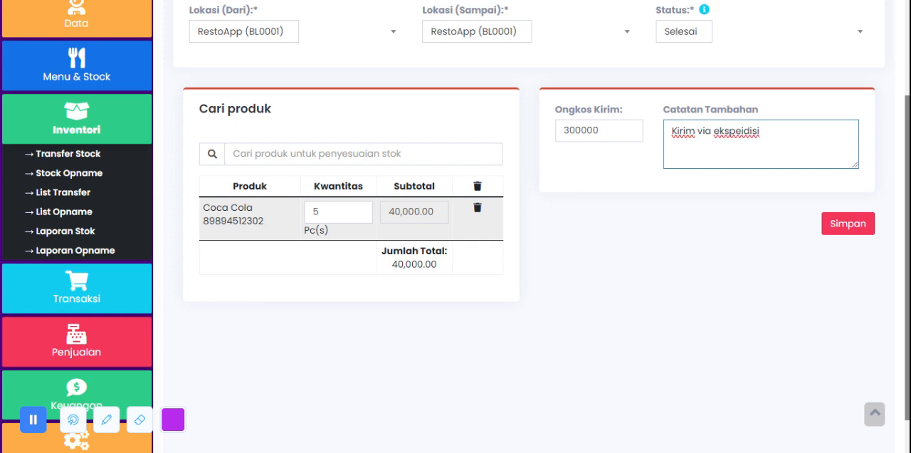
Step: Review the filled-in stock transfer form and open the Stock Opname page in Inventori
{"action": "scroll", "coordinate": [698, 171], "scroll_direction": "up", "scroll_amount": 2}
{"action": "scroll", "coordinate": [697, 171], "scroll_direction": "down", "scroll_amount": 3}
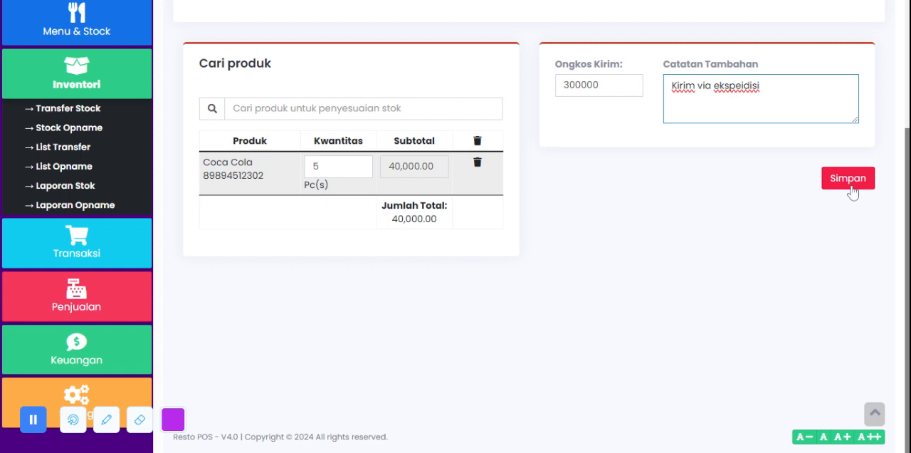
{"action": "scroll", "coordinate": [853, 192], "scroll_direction": "up", "scroll_amount": 3}
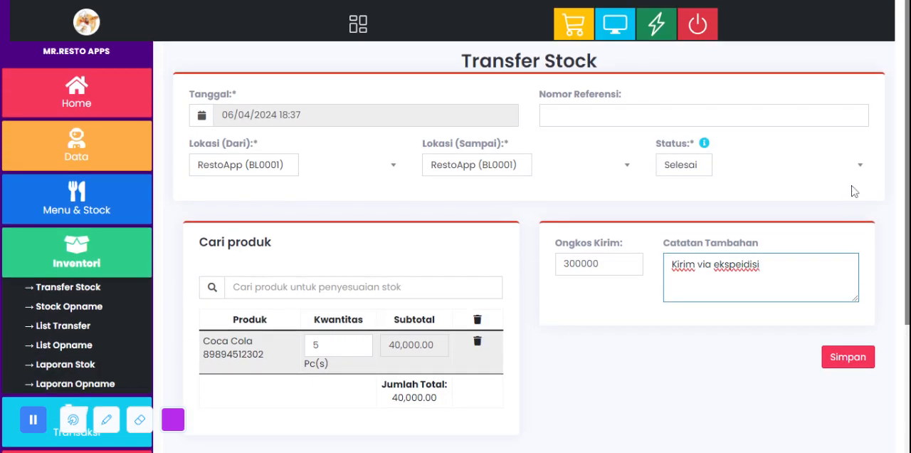
{"action": "scroll", "coordinate": [855, 191], "scroll_direction": "down", "scroll_amount": 2}
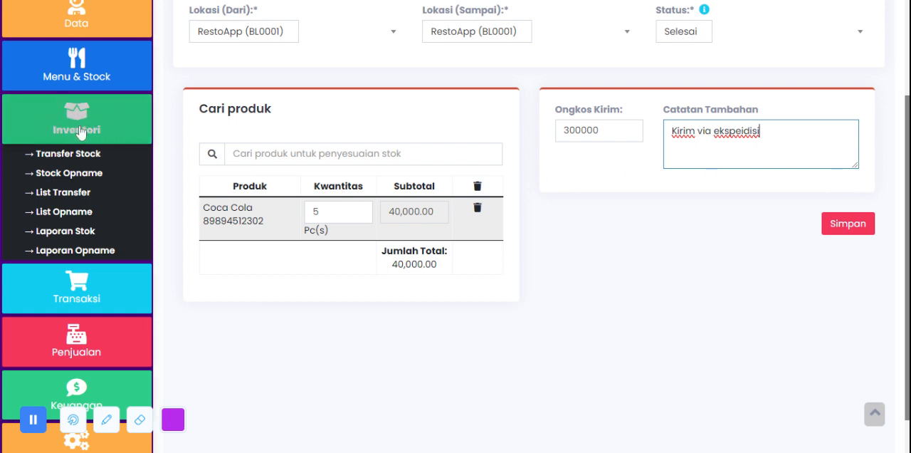
{"action": "left_click", "coordinate": [91, 179]}
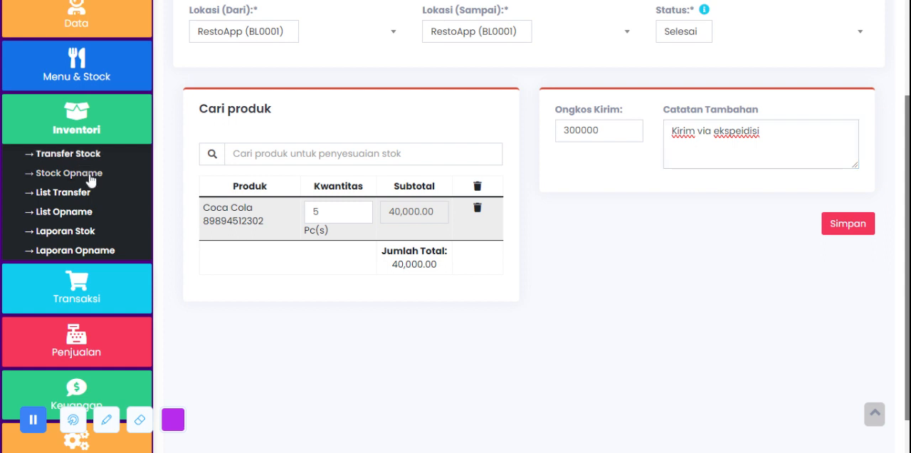
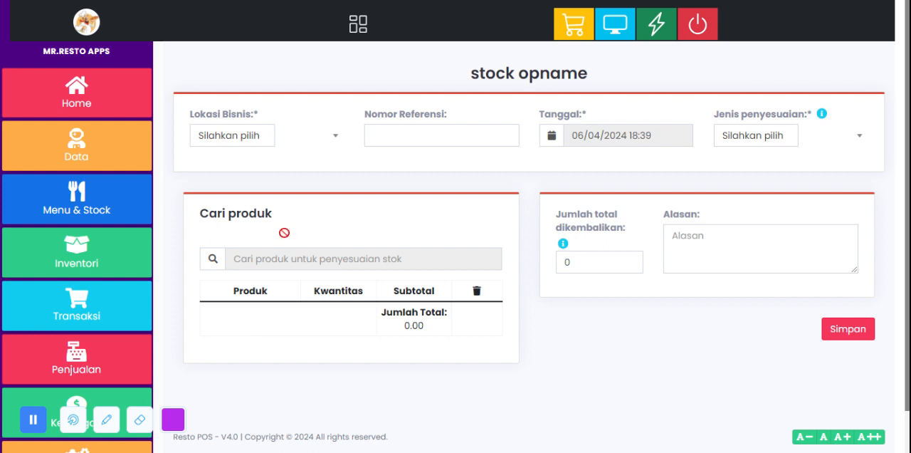
Step: Set the stock opname's business location to RestoApp (BL0001) and its reference number to INV456
{"action": "left_click", "coordinate": [242, 136]}
{"action": "left_click", "coordinate": [274, 183]}
{"action": "left_click", "coordinate": [405, 135]}
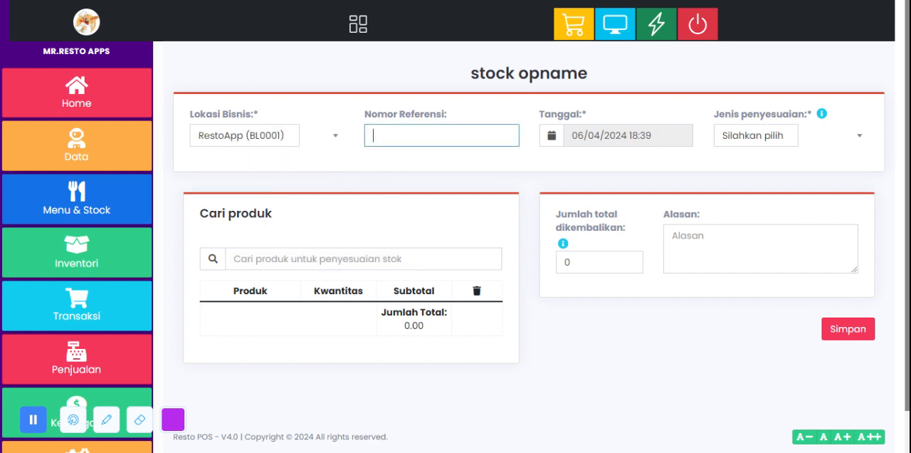
{"action": "type", "text": "INV456"}
Step: Try the Normal adjustment type for the stock opname, and set the type to Abnormal
{"action": "left_click", "coordinate": [766, 141]}
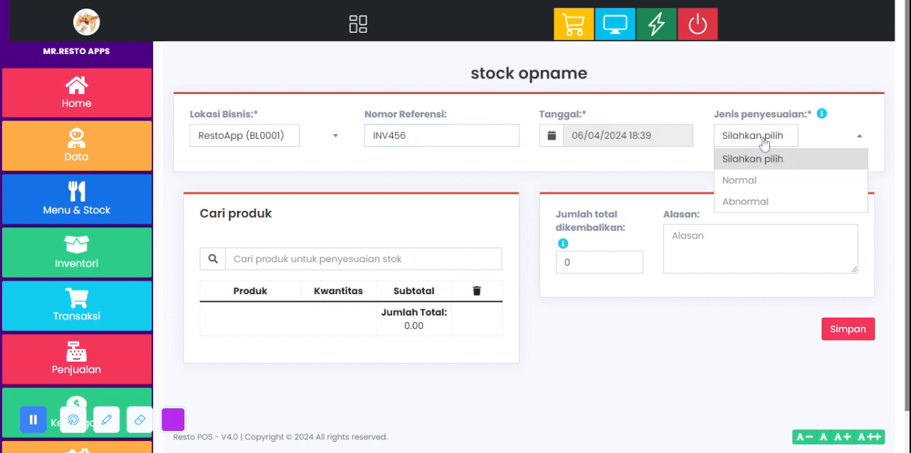
{"action": "left_click", "coordinate": [759, 179]}
{"action": "left_click", "coordinate": [762, 143]}
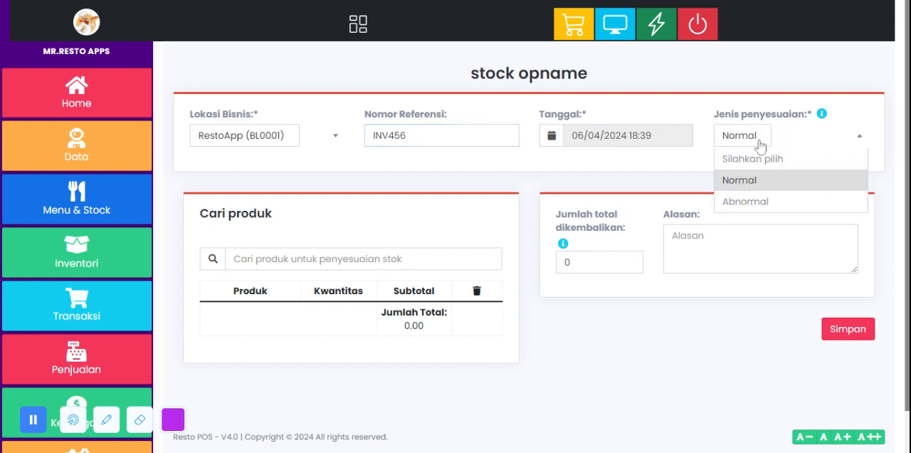
{"action": "left_click", "coordinate": [759, 202]}
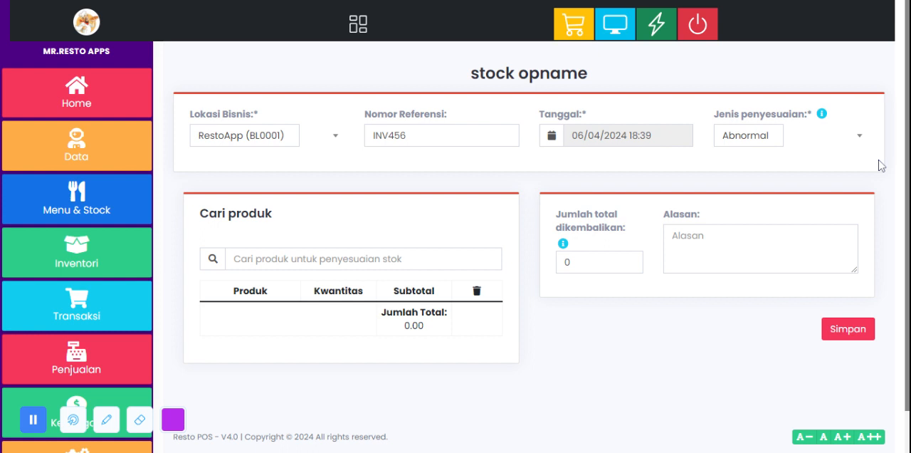
Step: Add Coca Cola to the stock opname's product list with a quantity of 5
{"action": "left_click", "coordinate": [279, 261]}
{"action": "type", "text": "co"}
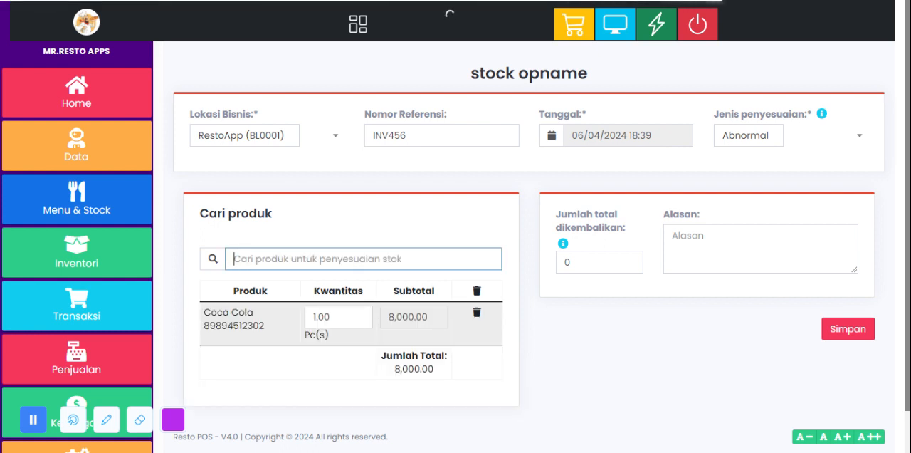
{"action": "left_click", "coordinate": [306, 316]}
{"action": "type", "text": "5"}
{"action": "left_click", "coordinate": [614, 287]}
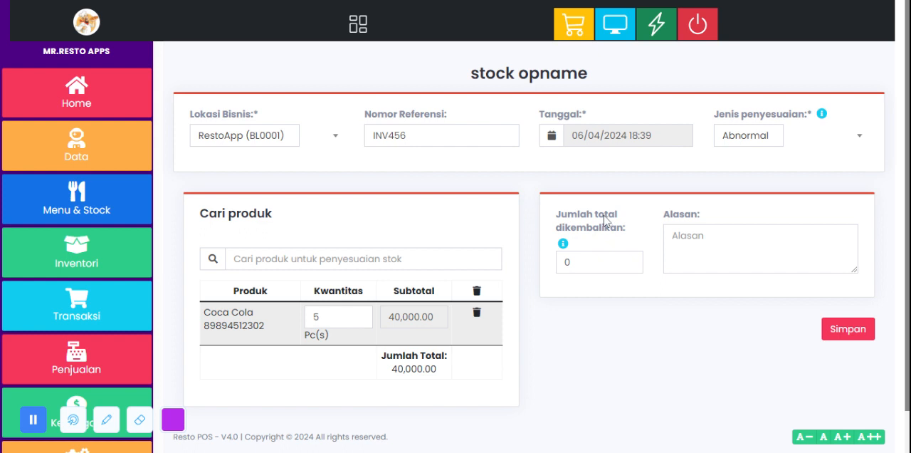
Step: Examine the total recovered amount and reason fields of the stock opname form
{"action": "left_click_drag", "start_coordinate": [593, 261], "coordinate": [527, 256]}
{"action": "key", "text": "Tab"}
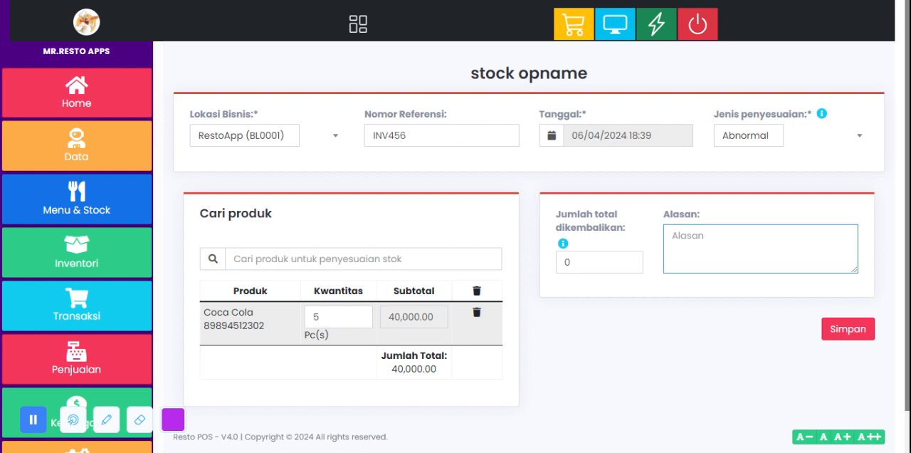
{"action": "key", "text": "shift+Tab"}
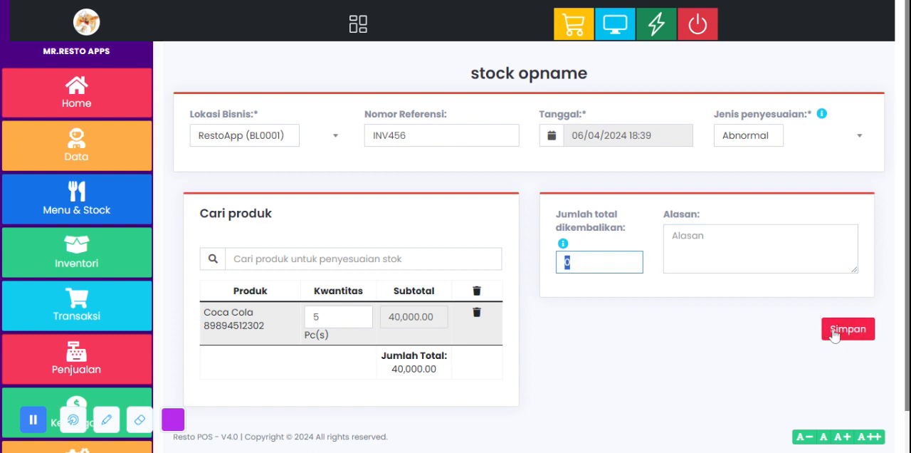
Step: Open the List Transfer page in Inventori and look over the stock transfer table
{"action": "left_click", "coordinate": [84, 248]}
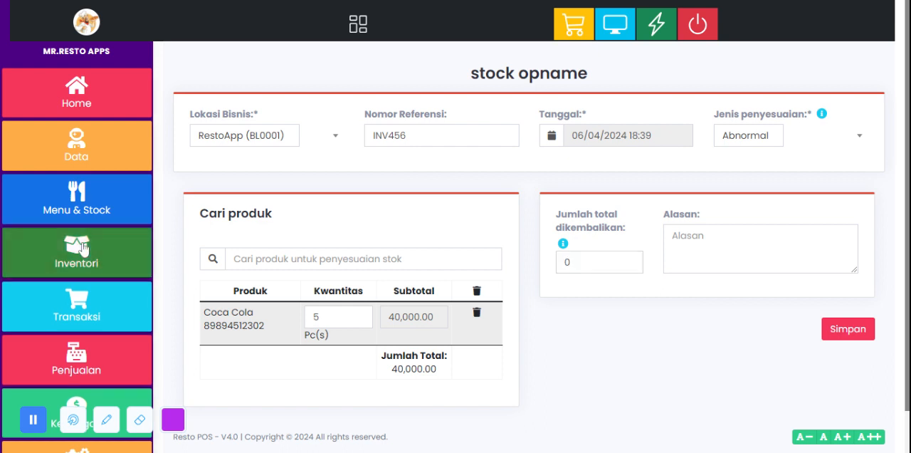
{"action": "scroll", "coordinate": [82, 251], "scroll_direction": "down", "scroll_amount": 2}
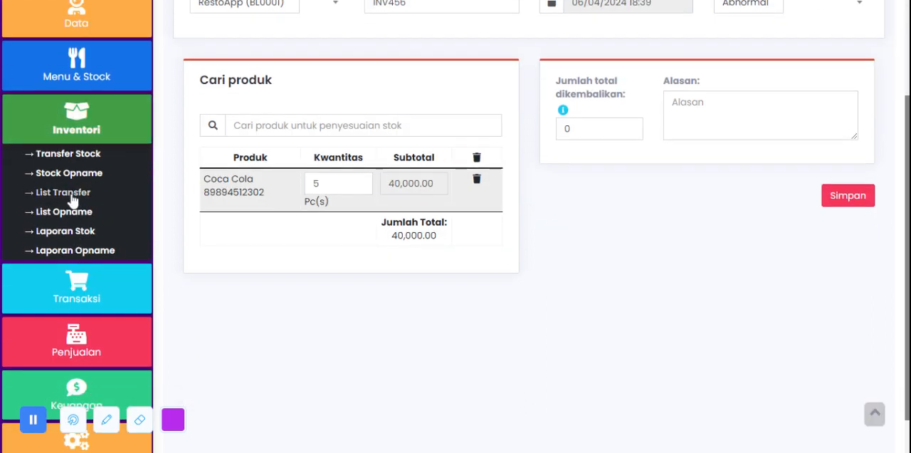
{"action": "left_click", "coordinate": [78, 194]}
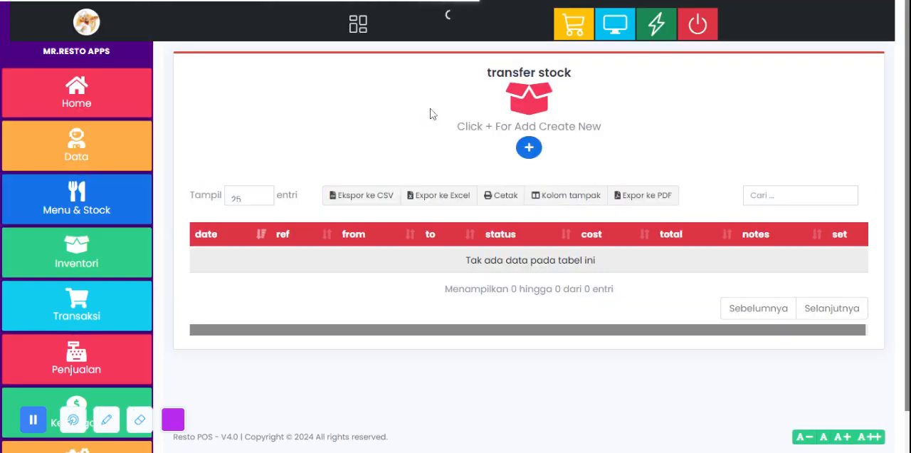
{"action": "scroll", "coordinate": [397, 128], "scroll_direction": "down", "scroll_amount": 1}
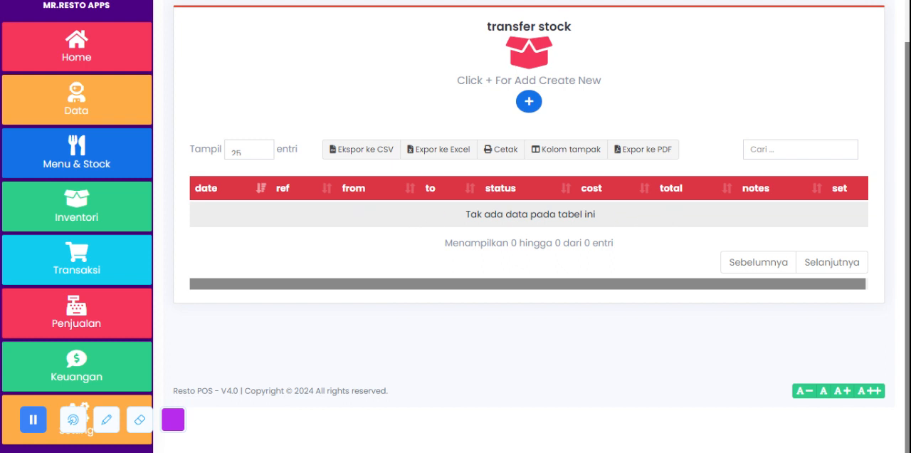
Step: Open the Laporan Stok report in Inventori and go to its product table
{"action": "left_click", "coordinate": [86, 223]}
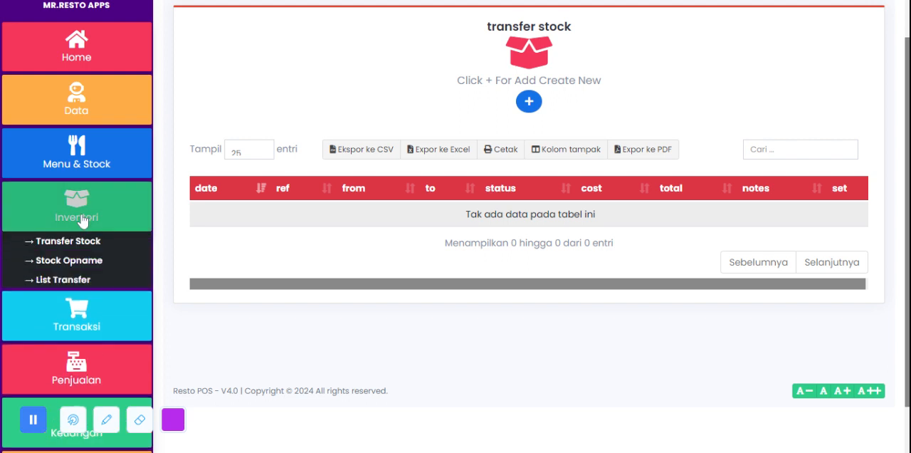
{"action": "scroll", "coordinate": [116, 235], "scroll_direction": "down", "scroll_amount": 2}
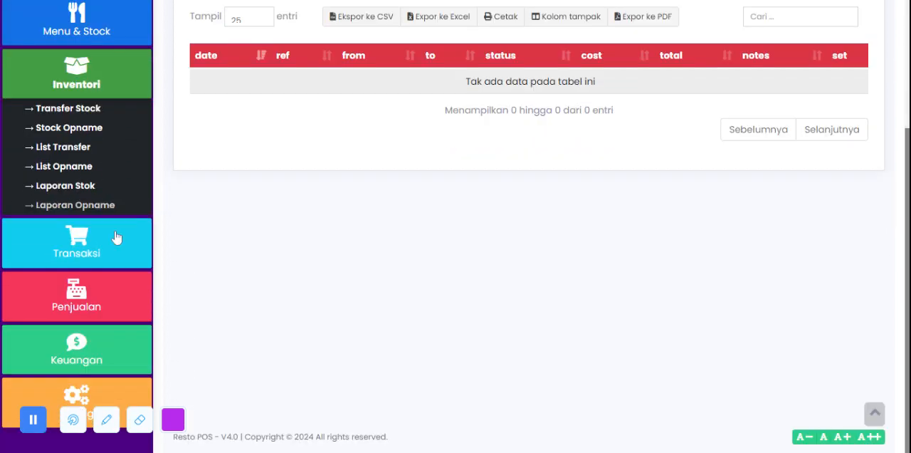
{"action": "left_click", "coordinate": [79, 190]}
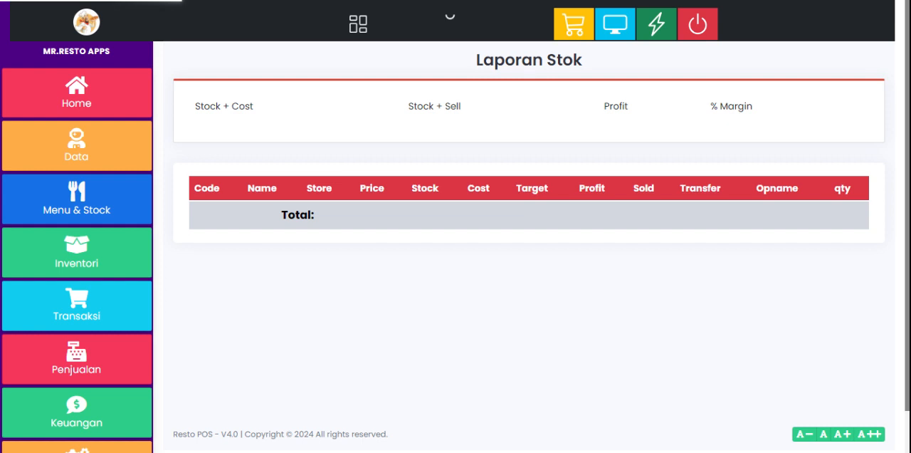
{"action": "scroll", "coordinate": [529, 285], "scroll_direction": "down", "scroll_amount": 1}
{"action": "scroll", "coordinate": [306, 146], "scroll_direction": "down", "scroll_amount": 2}
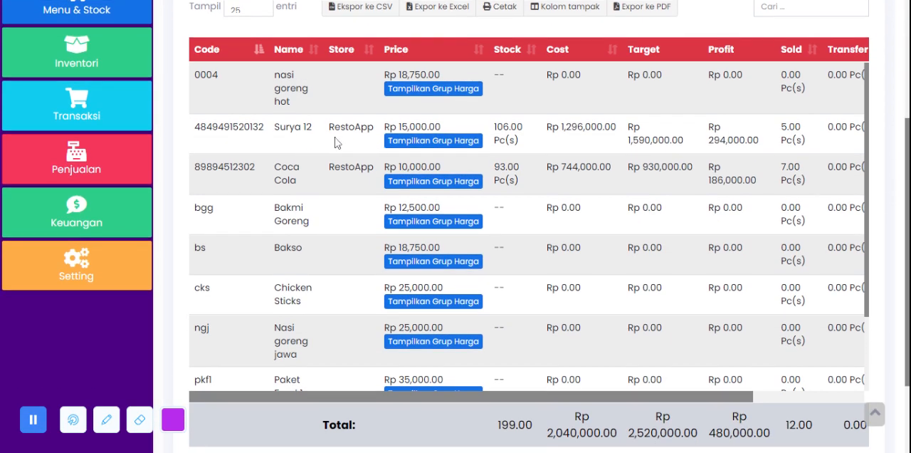
Step: Examine the stock quantities of Surya 12 and Coca Cola and the other products in the stock report
{"action": "left_click_drag", "start_coordinate": [495, 130], "coordinate": [517, 128]}
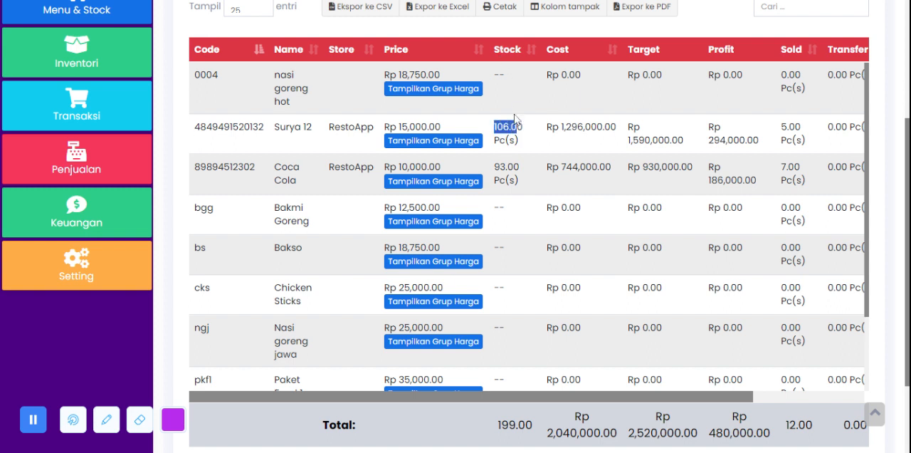
{"action": "left_click_drag", "start_coordinate": [509, 166], "coordinate": [494, 167]}
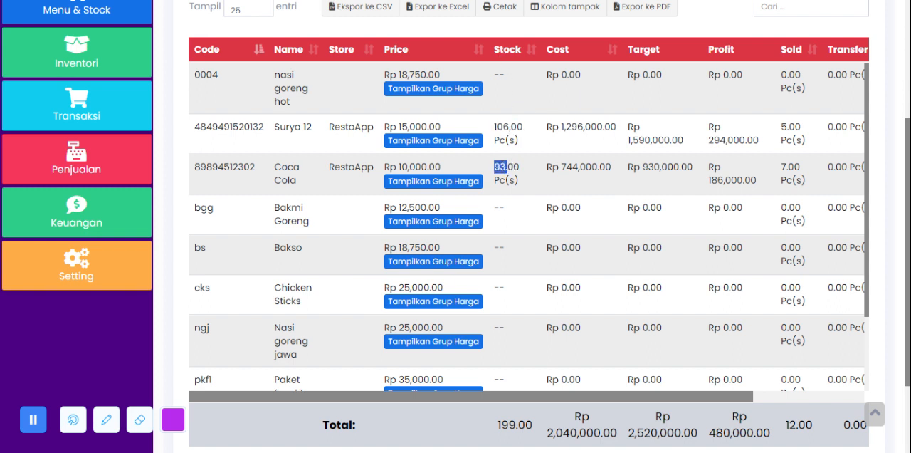
{"action": "left_click_drag", "start_coordinate": [495, 128], "coordinate": [511, 128]}
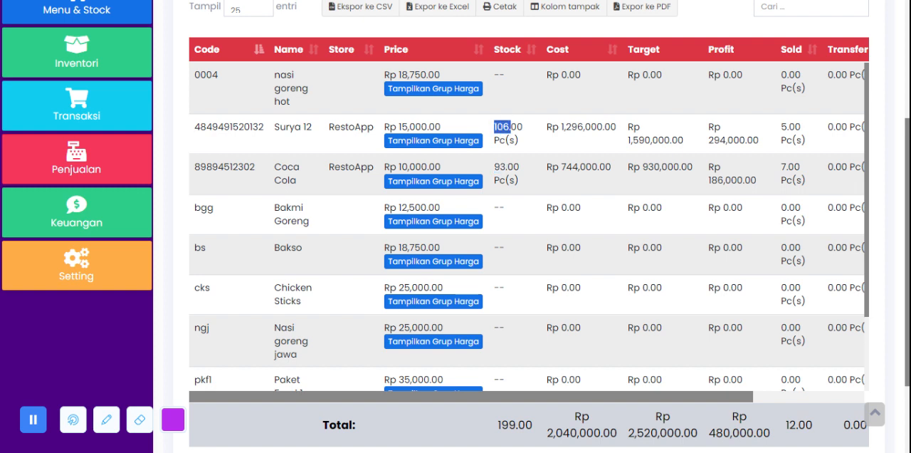
{"action": "scroll", "coordinate": [582, 142], "scroll_direction": "down", "scroll_amount": 3}
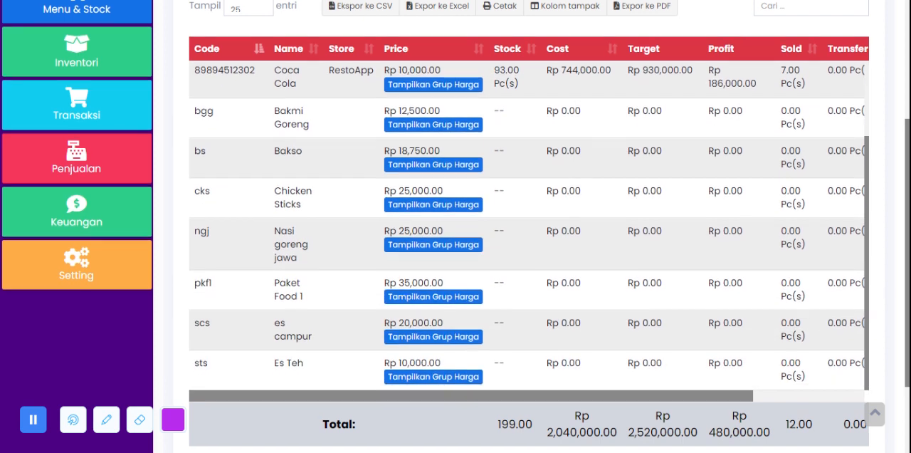
{"action": "scroll", "coordinate": [559, 205], "scroll_direction": "down", "scroll_amount": 3}
{"action": "scroll", "coordinate": [559, 207], "scroll_direction": "up", "scroll_amount": 5}
{"action": "scroll", "coordinate": [559, 206], "scroll_direction": "down", "scroll_amount": 3}
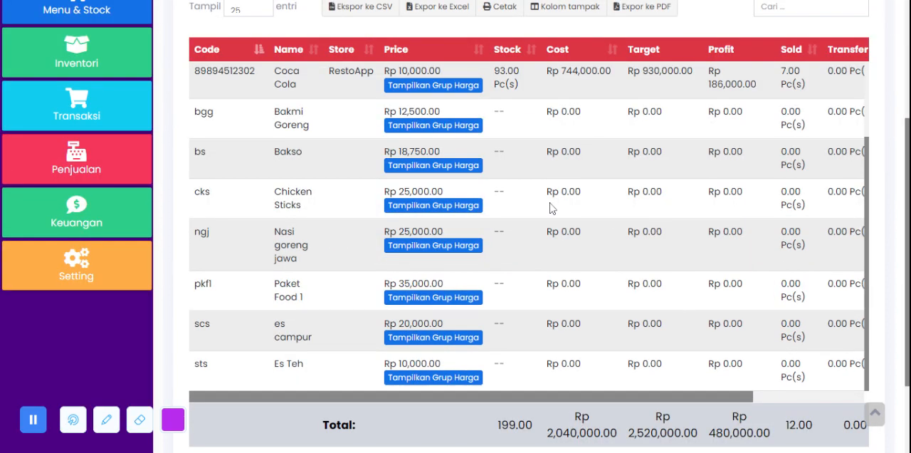
{"action": "scroll", "coordinate": [549, 208], "scroll_direction": "up", "scroll_amount": 2}
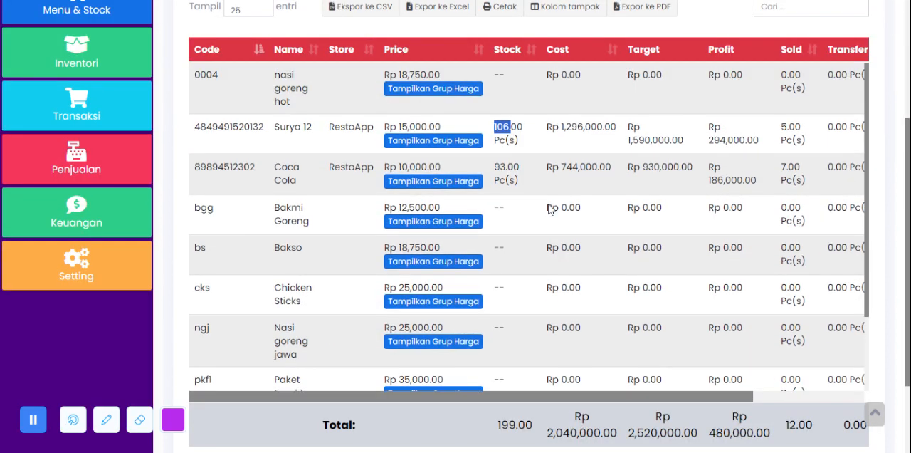
Step: Examine the stock report's summary figures for Stock + Cost, Stock + Sell, Profit and % Margin
{"action": "scroll", "coordinate": [549, 209], "scroll_direction": "up", "scroll_amount": 3}
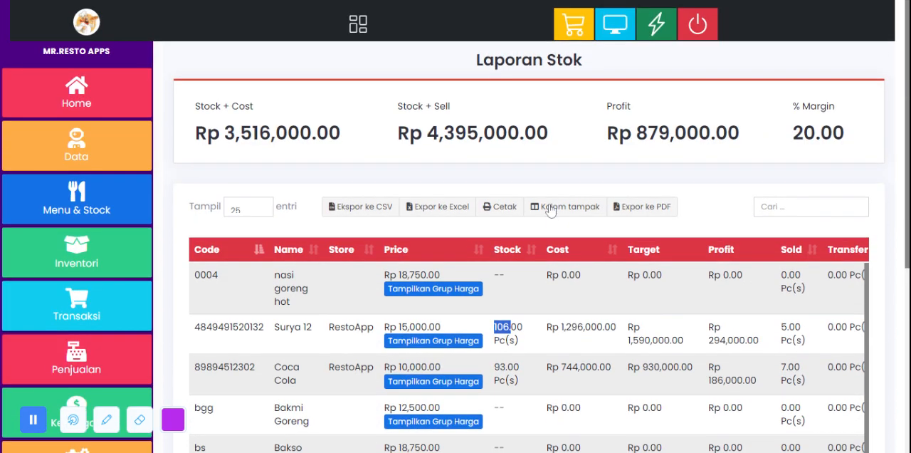
{"action": "left_click_drag", "start_coordinate": [193, 132], "coordinate": [859, 143]}
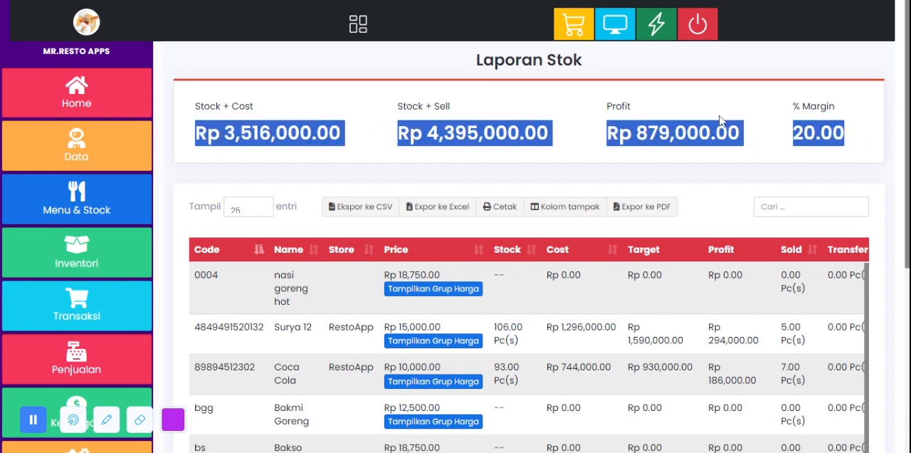
{"action": "left_click", "coordinate": [582, 90]}
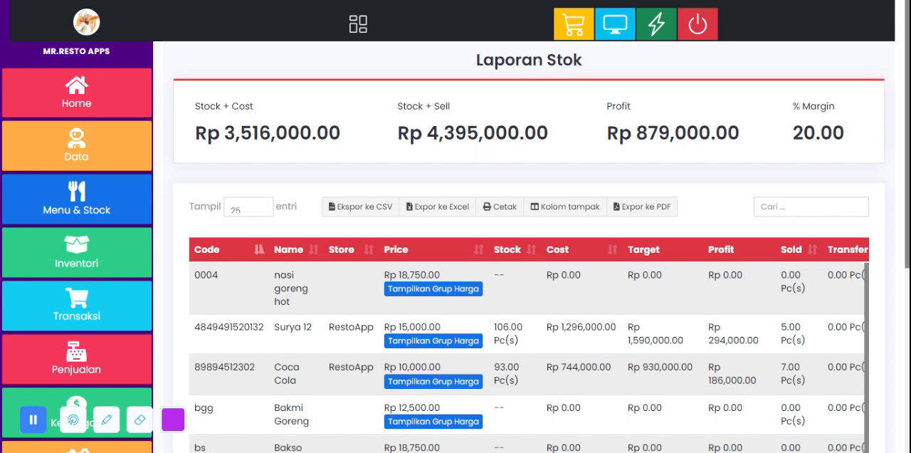
{"action": "left_click_drag", "start_coordinate": [422, 133], "coordinate": [558, 135]}
{"action": "left_click_drag", "start_coordinate": [618, 132], "coordinate": [729, 135]}
{"action": "left_click", "coordinate": [590, 125]}
{"action": "left_click_drag", "start_coordinate": [604, 132], "coordinate": [777, 134]}
Step: Open the Laporan Opname report in Inventori
{"action": "left_click", "coordinate": [71, 247]}
{"action": "scroll", "coordinate": [74, 252], "scroll_direction": "down", "scroll_amount": 2}
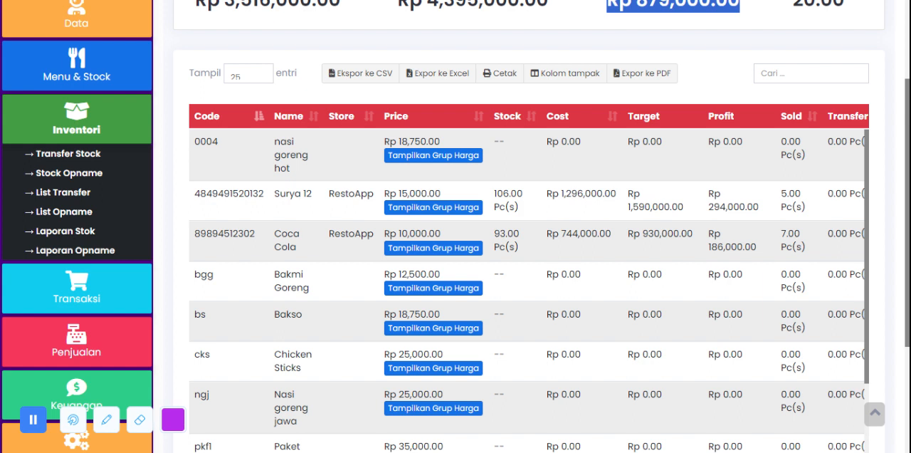
{"action": "scroll", "coordinate": [299, 247], "scroll_direction": "down", "scroll_amount": 1}
{"action": "scroll", "coordinate": [299, 247], "scroll_direction": "down", "scroll_amount": 1}
{"action": "scroll", "coordinate": [301, 238], "scroll_direction": "up", "scroll_amount": 2}
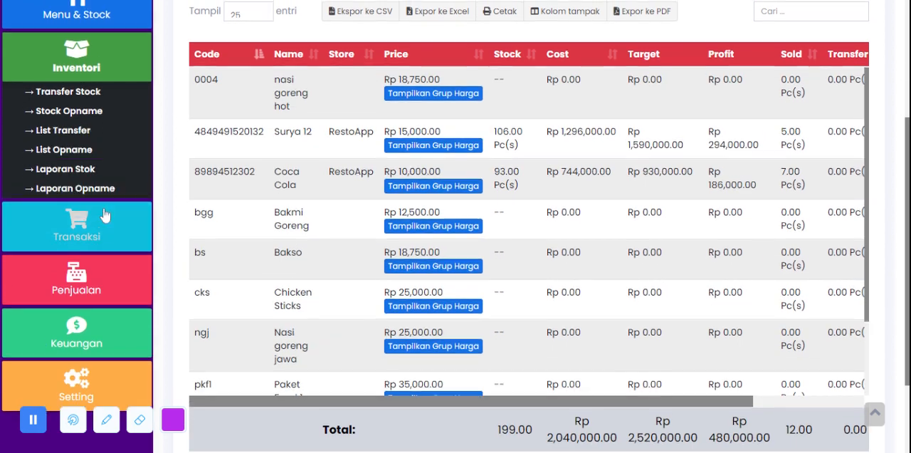
{"action": "scroll", "coordinate": [99, 226], "scroll_direction": "up", "scroll_amount": 2}
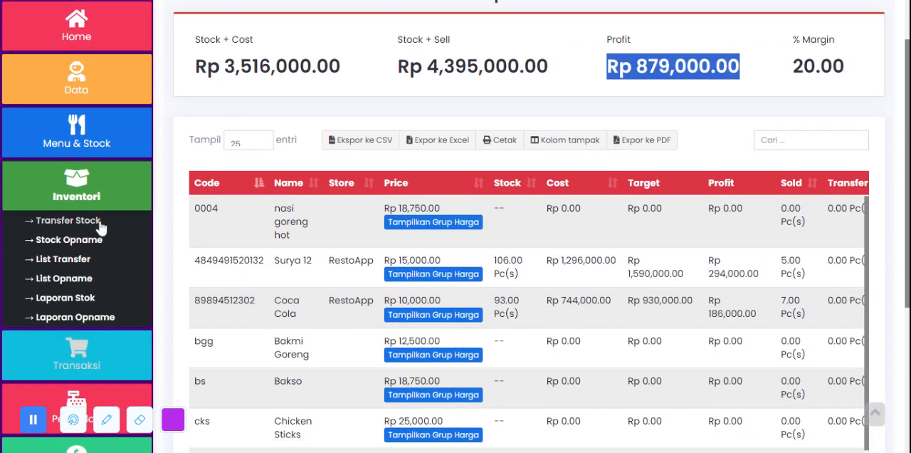
{"action": "left_click", "coordinate": [75, 316]}
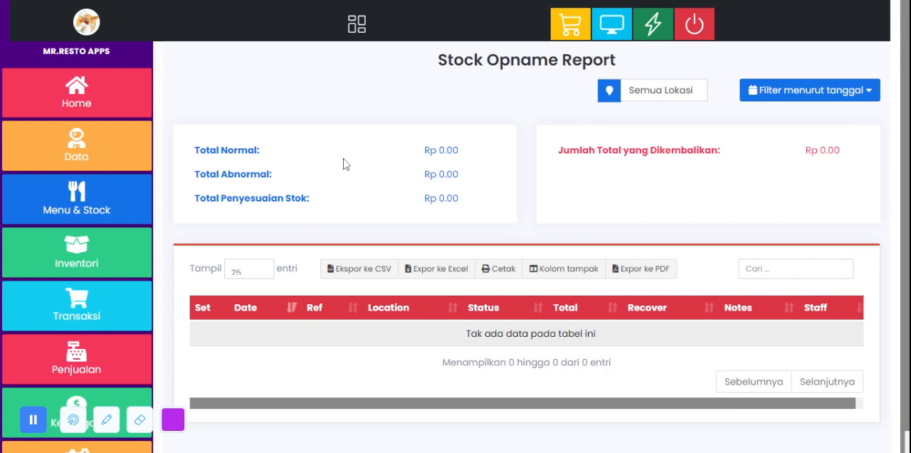
Step: Look over the Stock Opname Report and open the Pembelian page in Transaksi
{"action": "scroll", "coordinate": [343, 164], "scroll_direction": "down", "scroll_amount": 1}
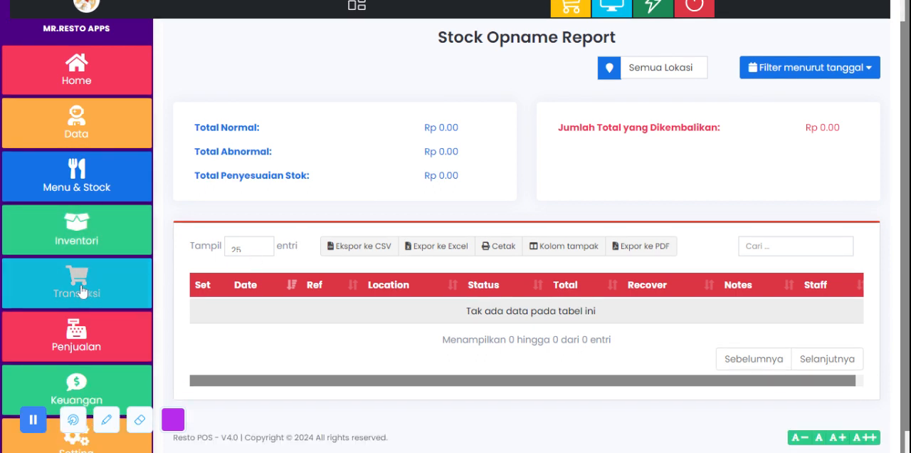
{"action": "left_click", "coordinate": [78, 291]}
{"action": "scroll", "coordinate": [112, 246], "scroll_direction": "up", "scroll_amount": 1}
{"action": "scroll", "coordinate": [112, 245], "scroll_direction": "down", "scroll_amount": 3}
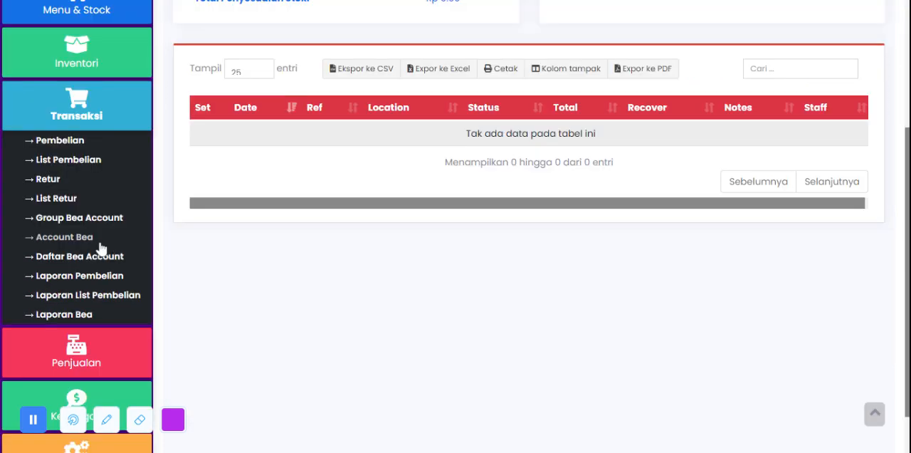
{"action": "left_click", "coordinate": [60, 141]}
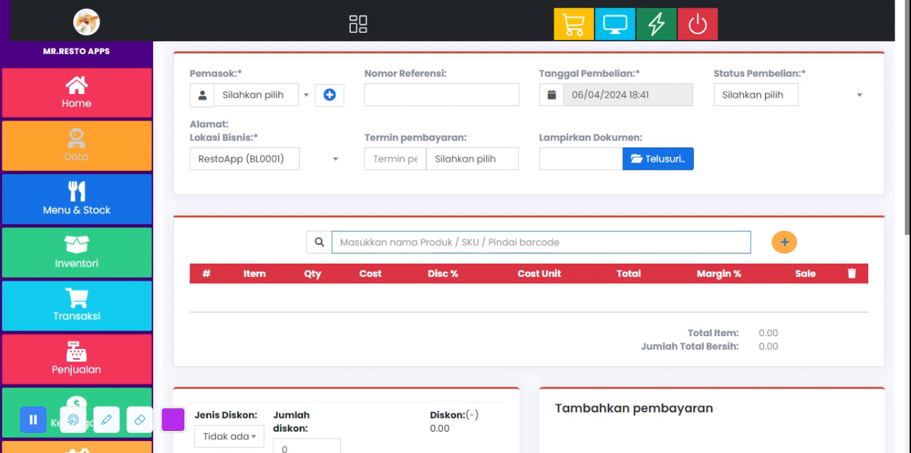
{"action": "left_click", "coordinate": [266, 95]}
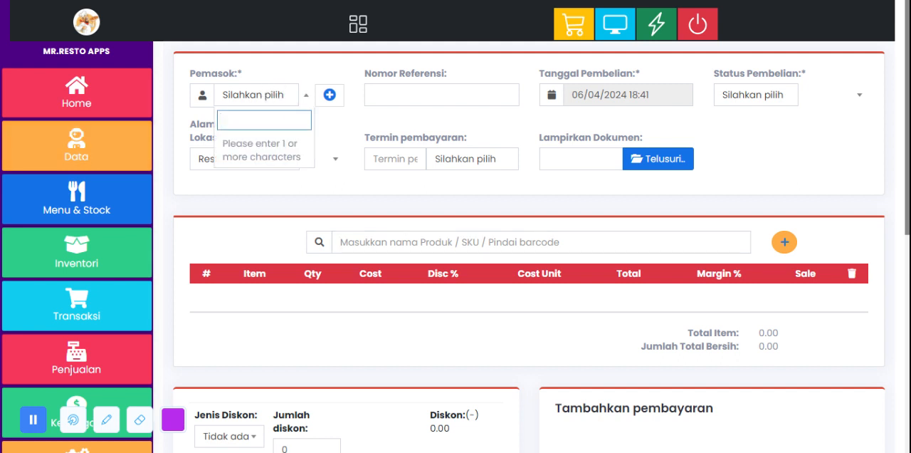
{"action": "type", "text": "a"}
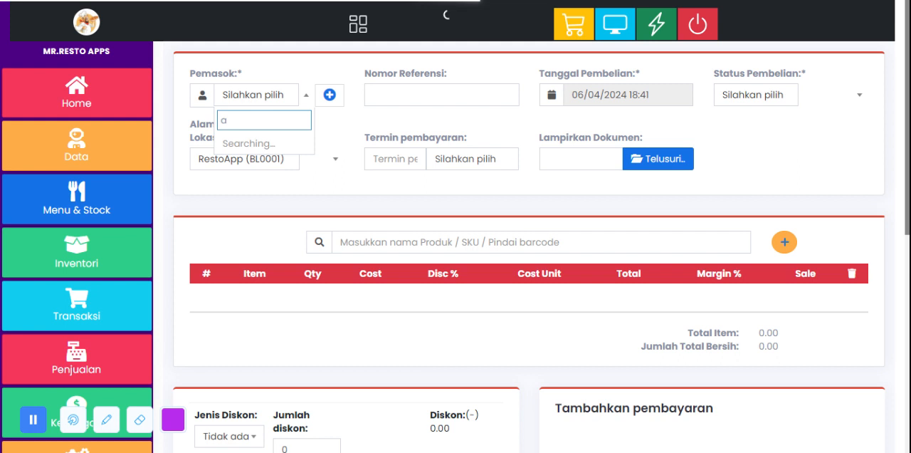
{"action": "key", "text": "Escape"}
Step: Enter PO-1256 as the purchase's reference number
{"action": "left_click", "coordinate": [417, 96]}
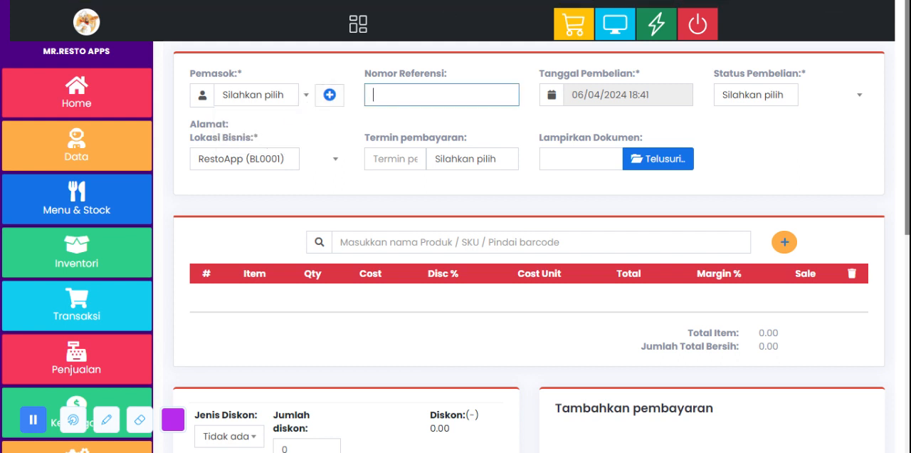
{"action": "type", "text": "PO-1256"}
Step: Try the purchase statuses Diterima and Tertunda, and settle on Dipesan
{"action": "left_click", "coordinate": [780, 101]}
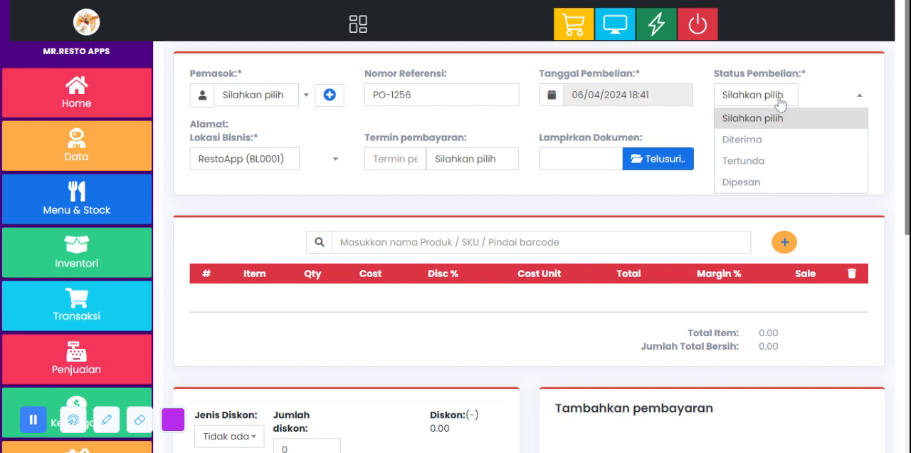
{"action": "left_click", "coordinate": [781, 141]}
{"action": "left_click", "coordinate": [760, 98]}
{"action": "left_click", "coordinate": [762, 160]}
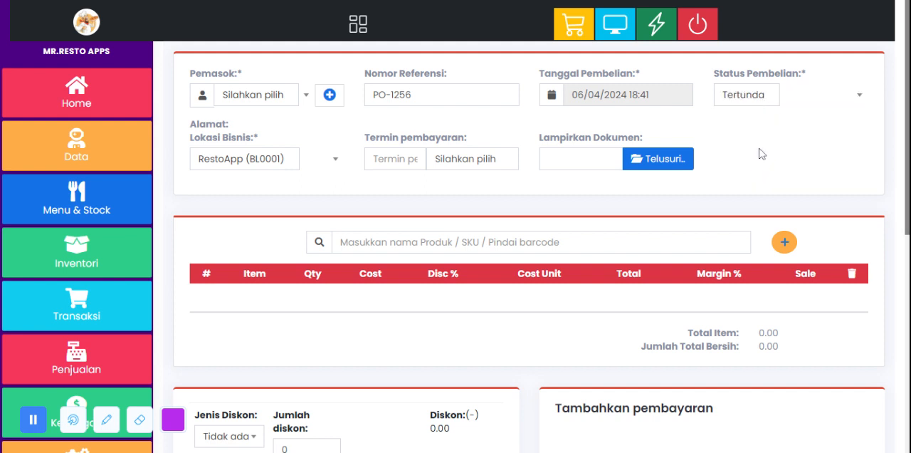
{"action": "left_click", "coordinate": [780, 100]}
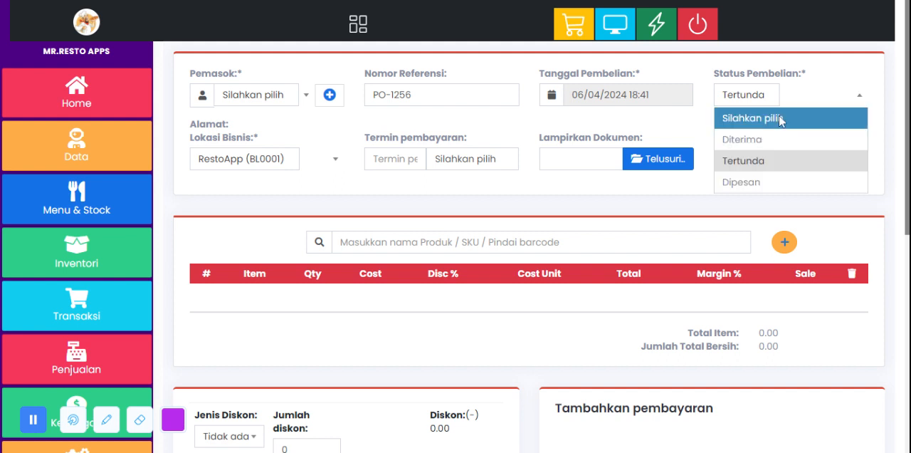
{"action": "left_click", "coordinate": [776, 180]}
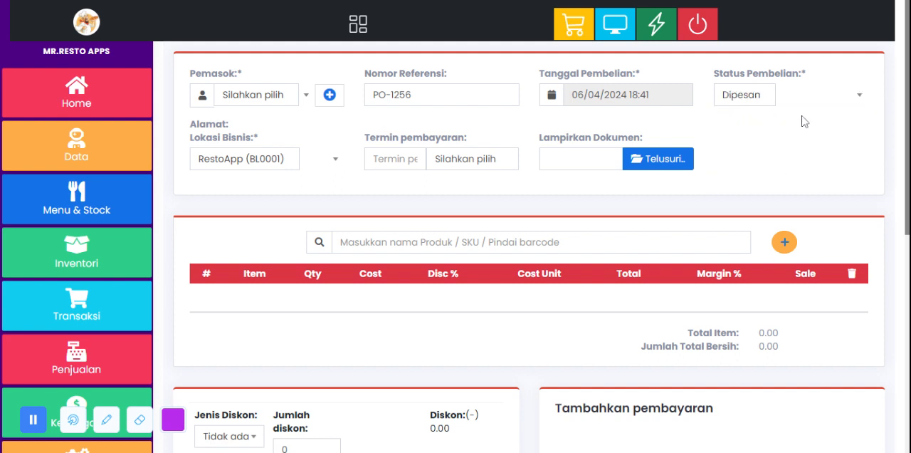
Step: Check the business location options and set the purchase's payment term to 2 Bulan
{"action": "left_click", "coordinate": [260, 164]}
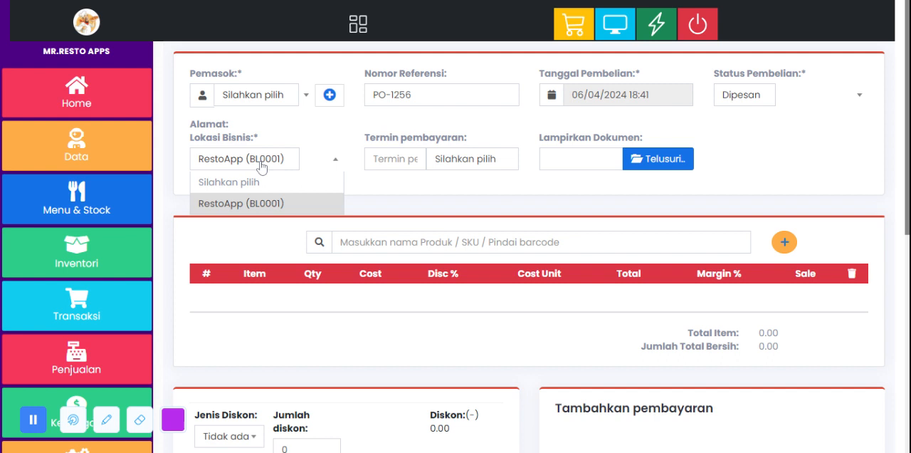
{"action": "left_click", "coordinate": [261, 163]}
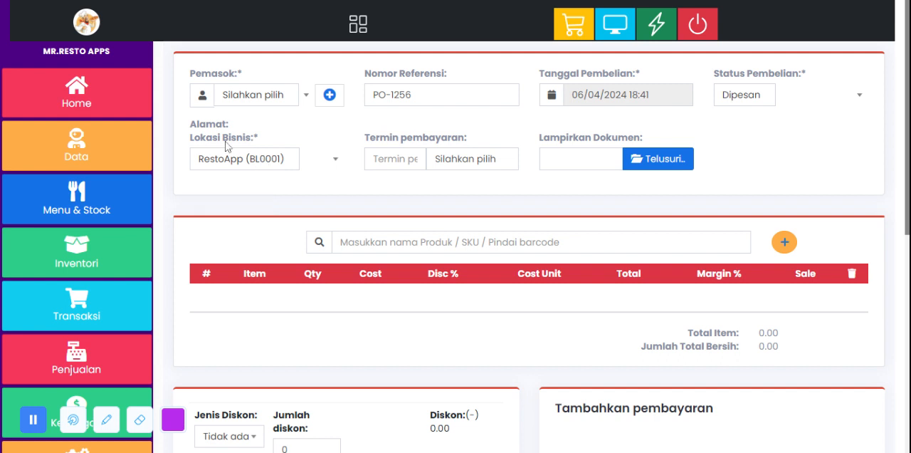
{"action": "left_click", "coordinate": [466, 166]}
{"action": "left_click", "coordinate": [396, 159]}
{"action": "left_click", "coordinate": [448, 163]}
{"action": "left_click", "coordinate": [474, 180]}
{"action": "left_click", "coordinate": [477, 161]}
{"action": "left_click", "coordinate": [488, 173]}
{"action": "left_click", "coordinate": [491, 158]}
{"action": "left_click", "coordinate": [495, 180]}
{"action": "left_click", "coordinate": [415, 160]}
{"action": "left_click", "coordinate": [454, 164]}
{"action": "left_click", "coordinate": [451, 179]}
{"action": "type", "text": "2"}
{"action": "left_click", "coordinate": [452, 188]}
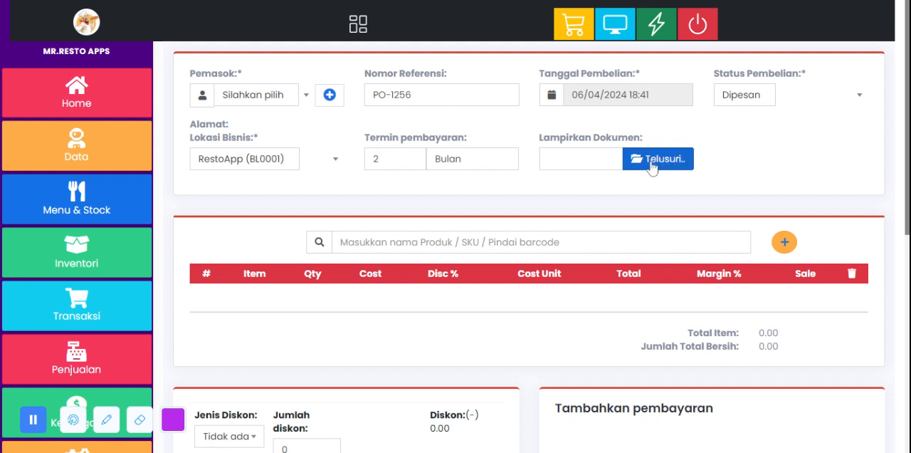
Step: Find Coca Cola by searching for "coc" and add it to the purchase items
{"action": "scroll", "coordinate": [657, 166], "scroll_direction": "down", "scroll_amount": 2}
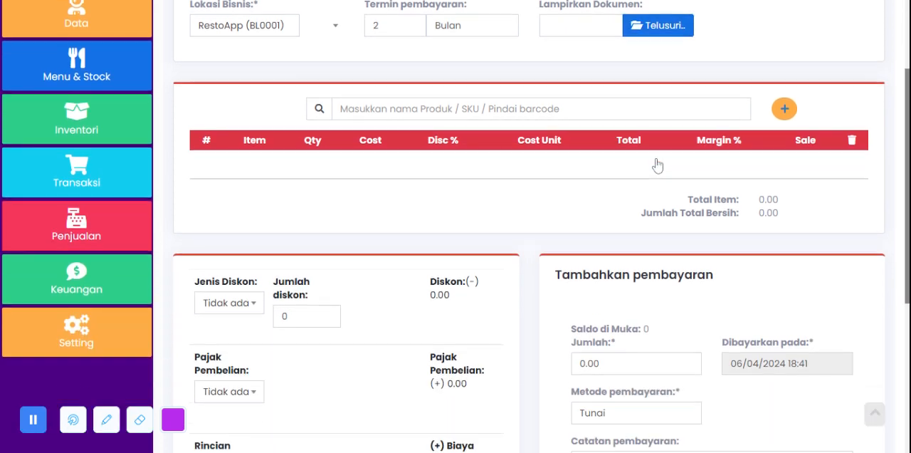
{"action": "left_click", "coordinate": [598, 110]}
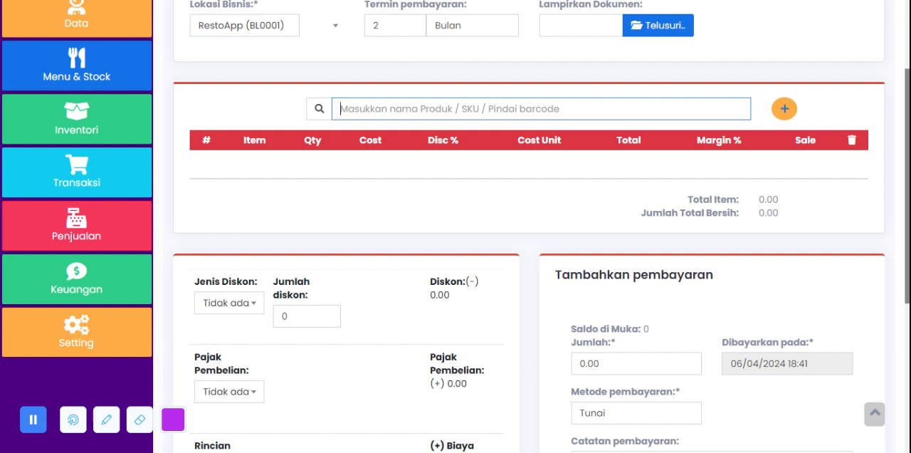
{"action": "type", "text": "coc"}
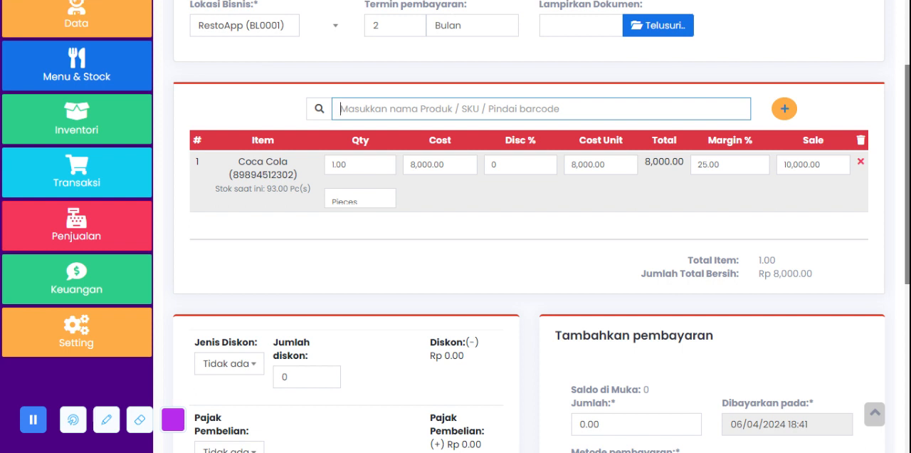
Step: Set the Coca Cola quantity to 250 and review its unit cost and the purchase totals
{"action": "left_click", "coordinate": [345, 163]}
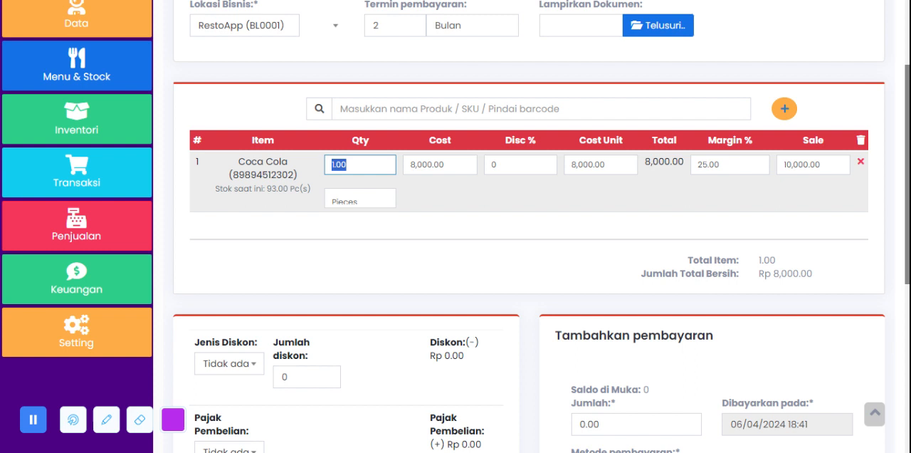
{"action": "type", "text": "250"}
{"action": "left_click", "coordinate": [533, 233]}
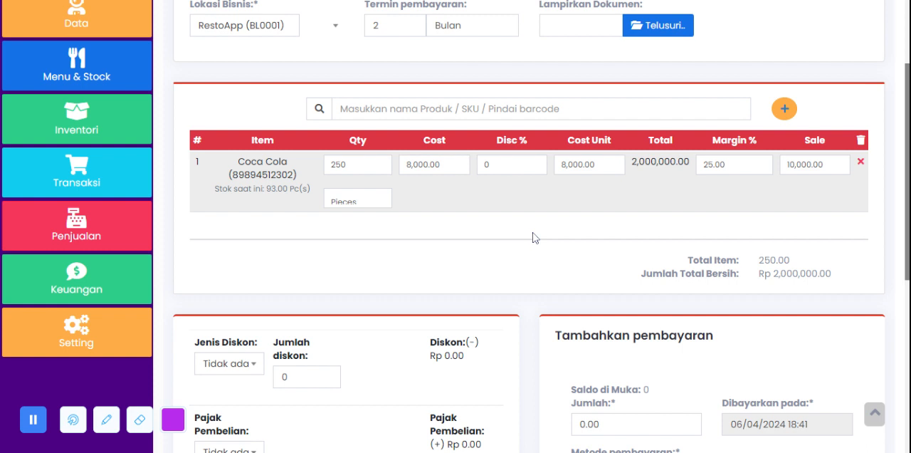
{"action": "scroll", "coordinate": [533, 232], "scroll_direction": "down", "scroll_amount": 1}
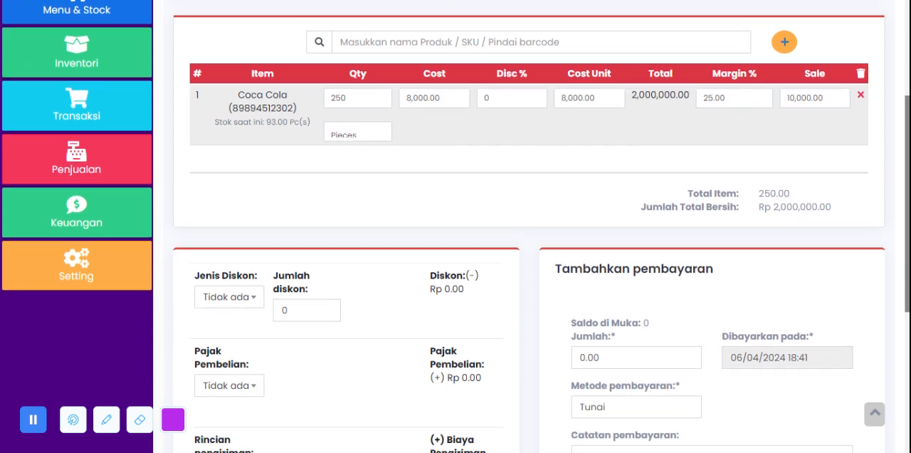
{"action": "double_click", "coordinate": [581, 98]}
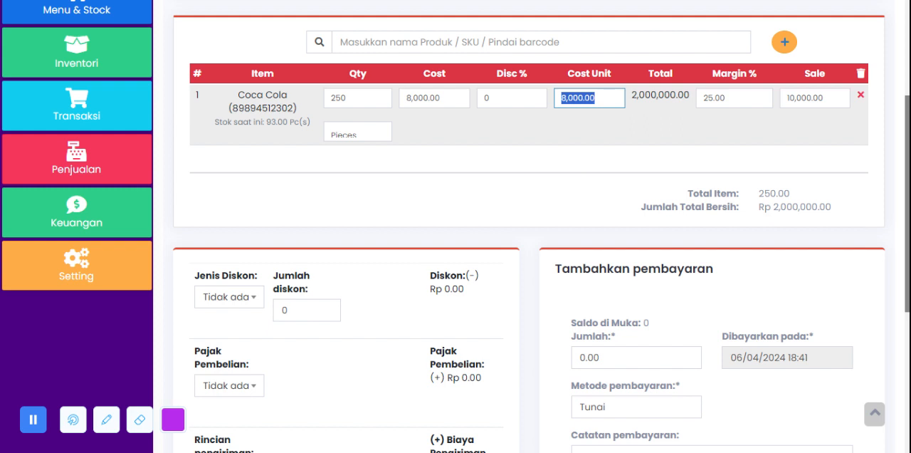
{"action": "left_click_drag", "start_coordinate": [863, 212], "coordinate": [845, 216]}
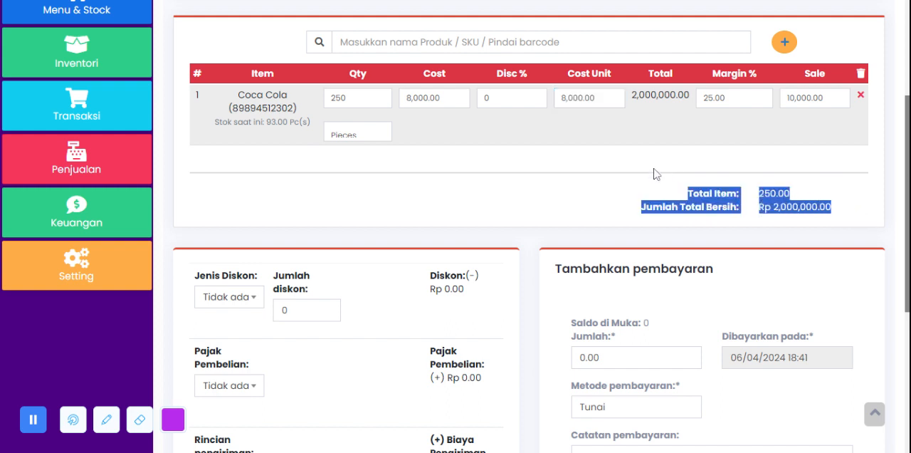
{"action": "left_click", "coordinate": [601, 175]}
Step: Set the purchase's discount type to Tetap and look at the discount amount field
{"action": "scroll", "coordinate": [493, 188], "scroll_direction": "down", "scroll_amount": 3}
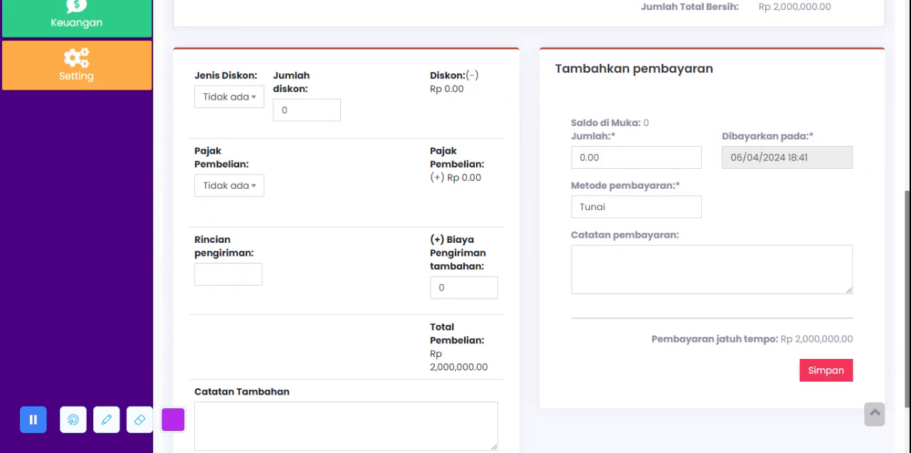
{"action": "left_click", "coordinate": [243, 103]}
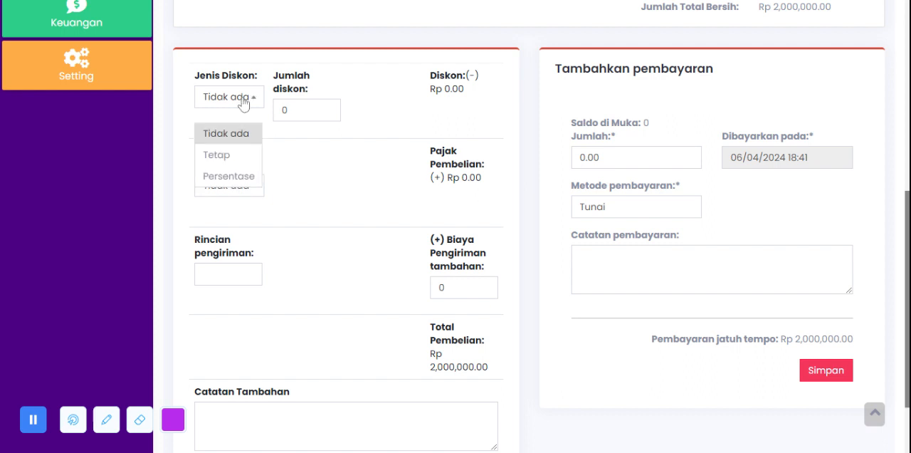
{"action": "left_click", "coordinate": [240, 154]}
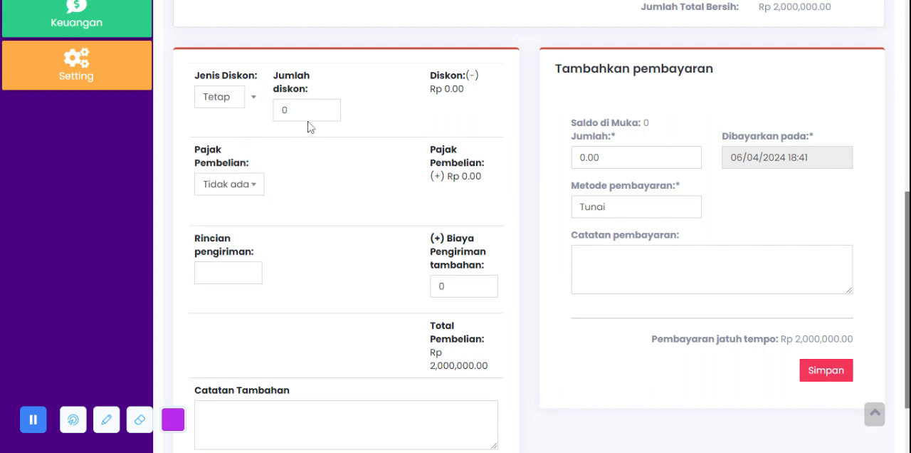
{"action": "left_click", "coordinate": [285, 109]}
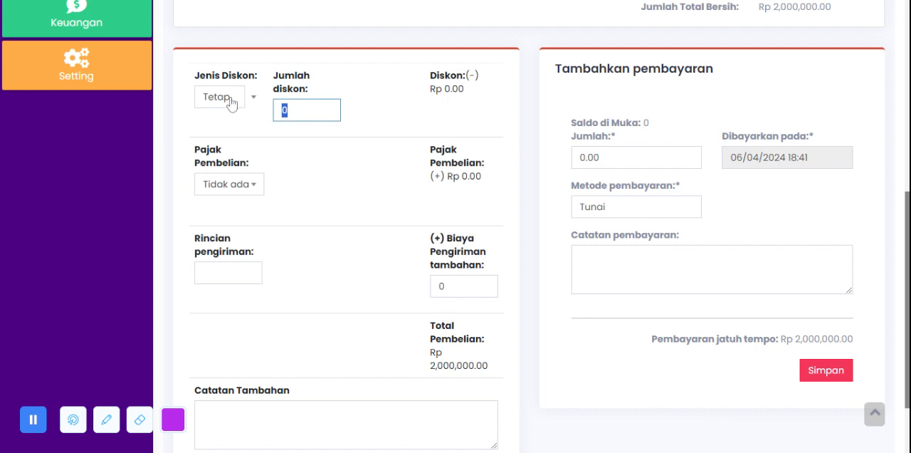
{"action": "scroll", "coordinate": [282, 157], "scroll_direction": "down", "scroll_amount": 1}
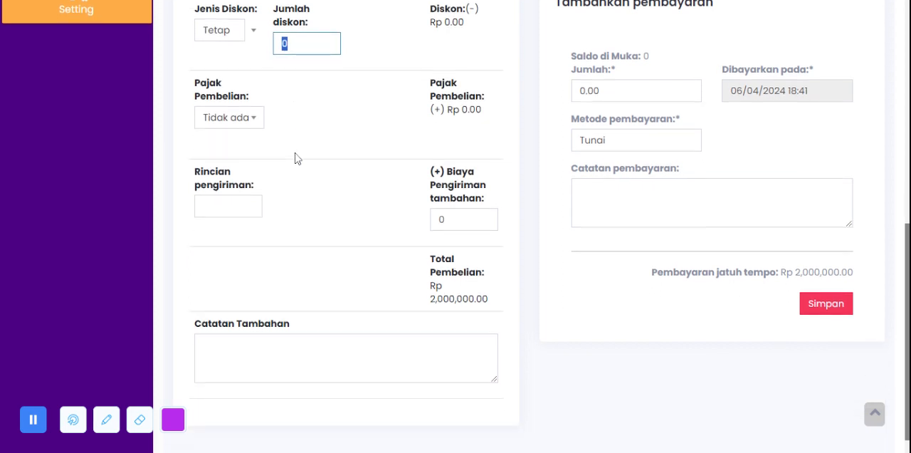
Step: Look over the purchase tax options, the shipping details and extra shipping cost, and the additional notes field
{"action": "left_click", "coordinate": [248, 131]}
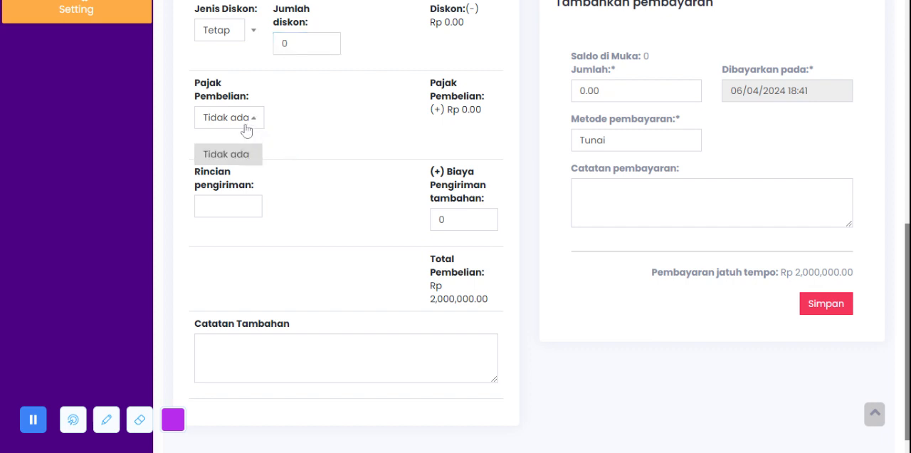
{"action": "left_click", "coordinate": [247, 131]}
{"action": "scroll", "coordinate": [309, 147], "scroll_direction": "down", "scroll_amount": 1}
{"action": "key", "text": "Tab"}
{"action": "key", "text": "Tab"}
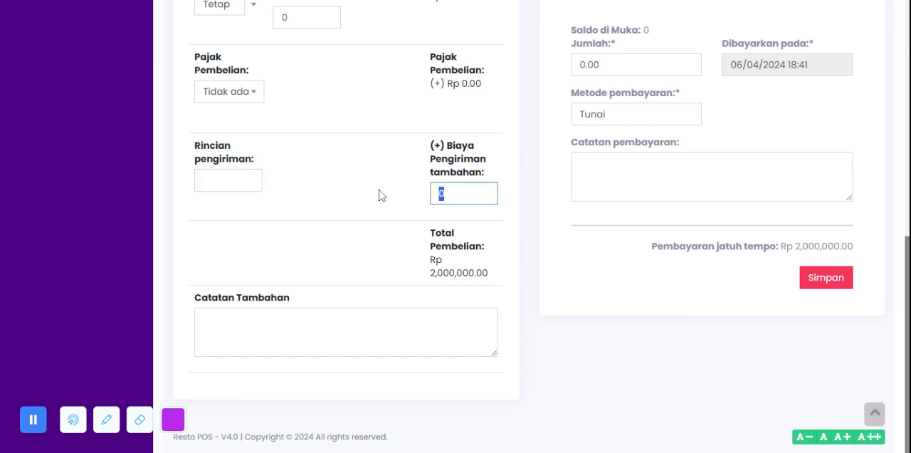
{"action": "left_click", "coordinate": [346, 207]}
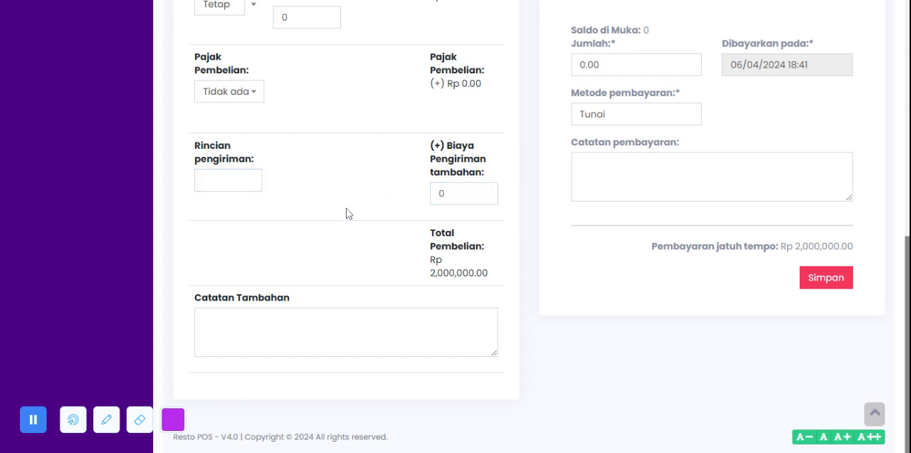
{"action": "left_click", "coordinate": [346, 332]}
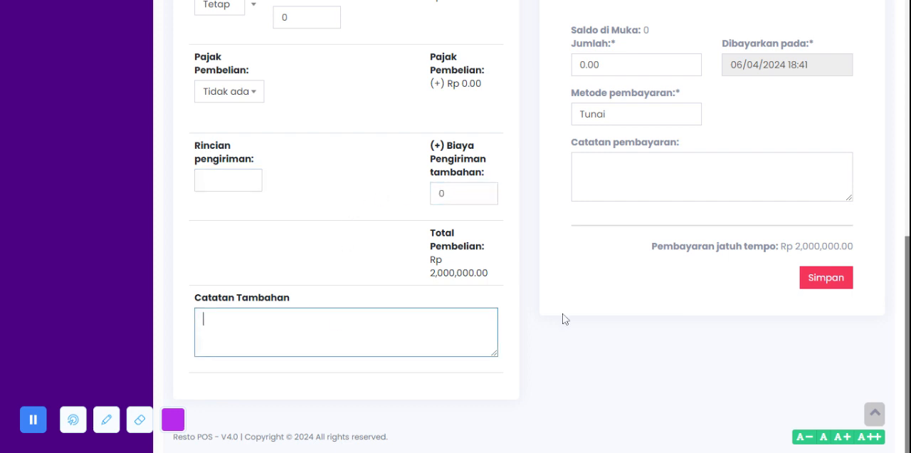
Step: Look at the payment amount, try Tranfer Bank as the payment method, and set it to Uang Muka
{"action": "scroll", "coordinate": [562, 319], "scroll_direction": "up", "scroll_amount": 2}
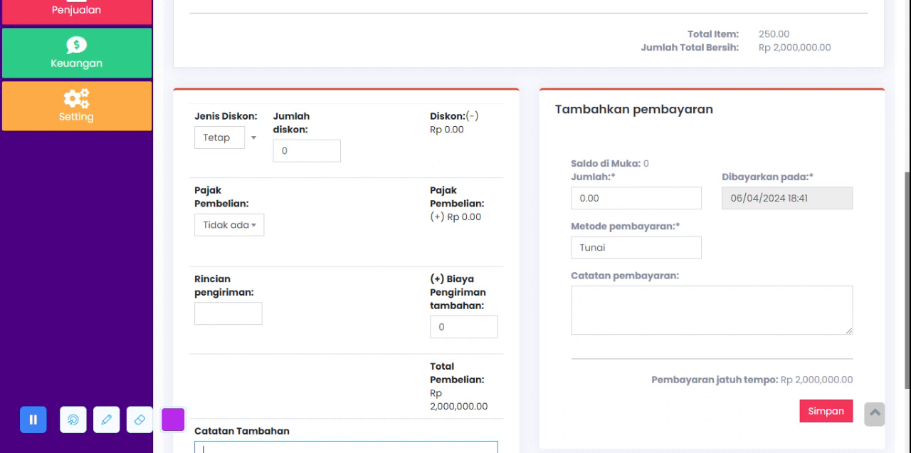
{"action": "left_click", "coordinate": [604, 203]}
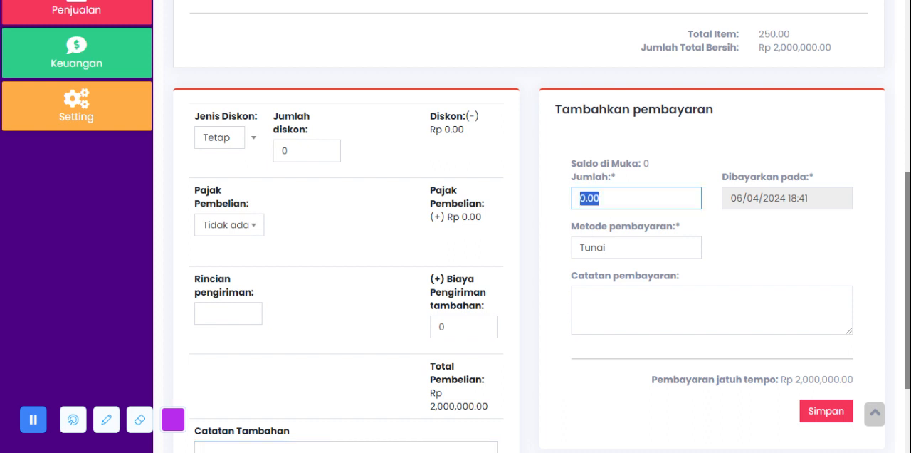
{"action": "left_click", "coordinate": [672, 254]}
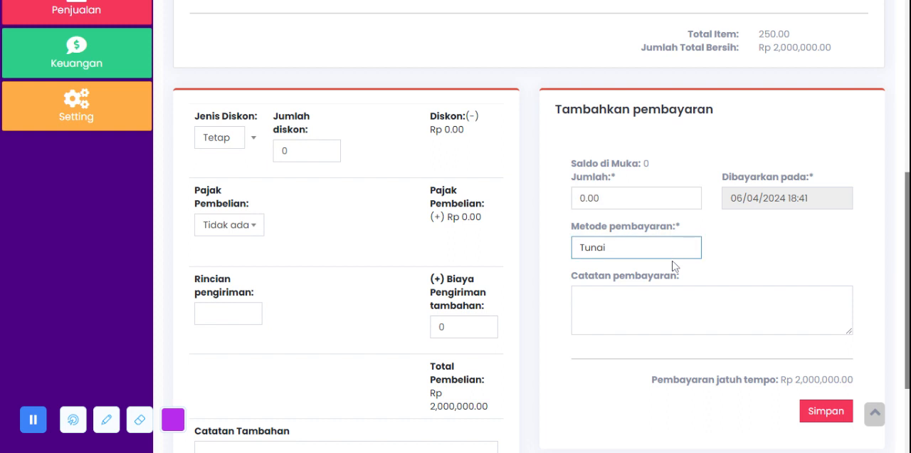
{"action": "left_click", "coordinate": [653, 327]}
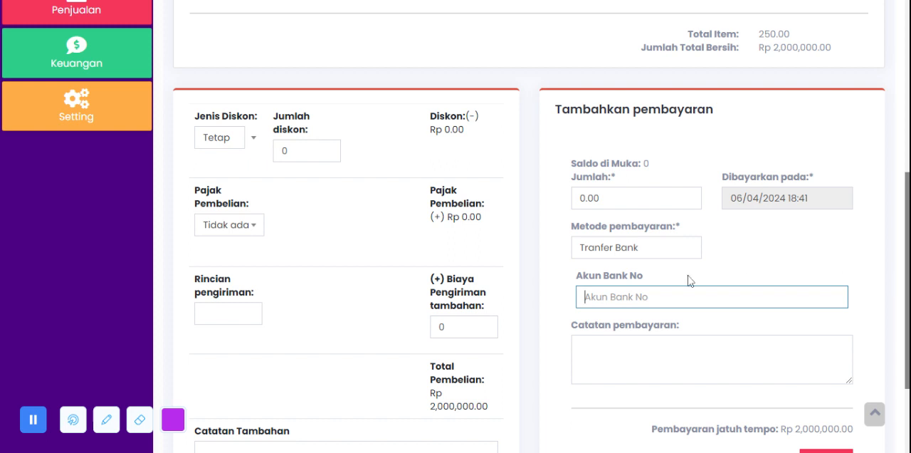
{"action": "left_click", "coordinate": [660, 254]}
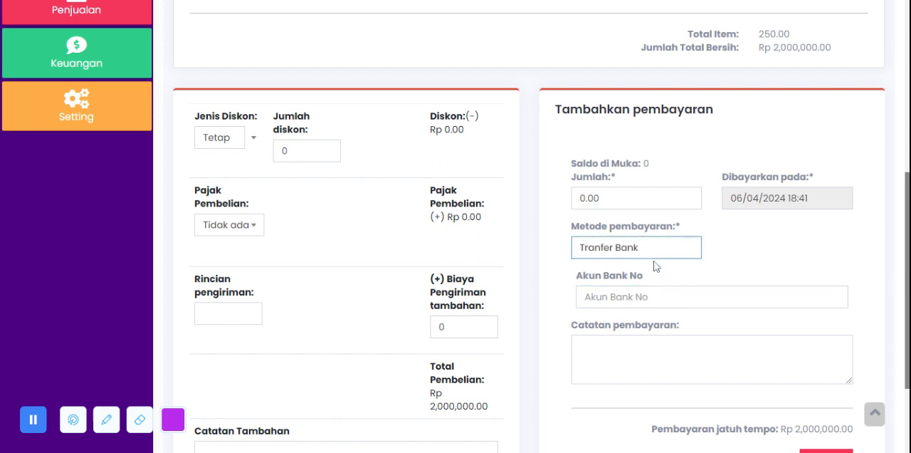
{"action": "left_click", "coordinate": [655, 265]}
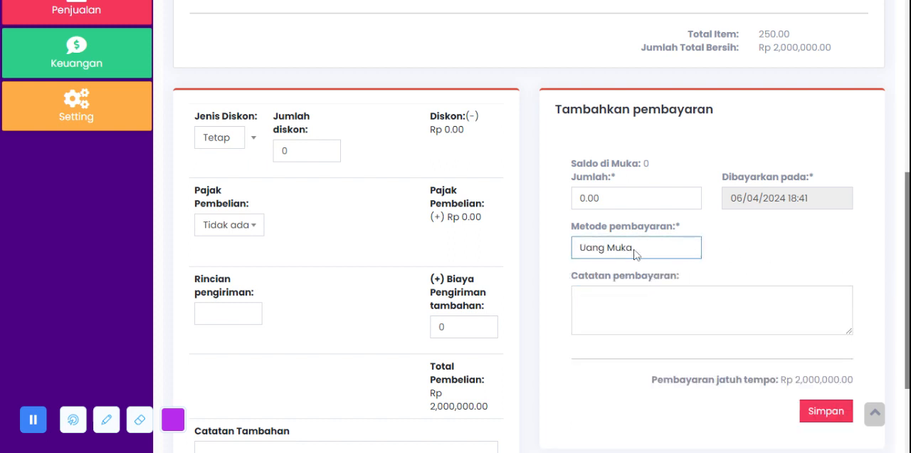
Step: Try to save the purchase entry with the payment note left blank
{"action": "left_click", "coordinate": [752, 295]}
{"action": "scroll", "coordinate": [823, 416], "scroll_direction": "down", "scroll_amount": 2}
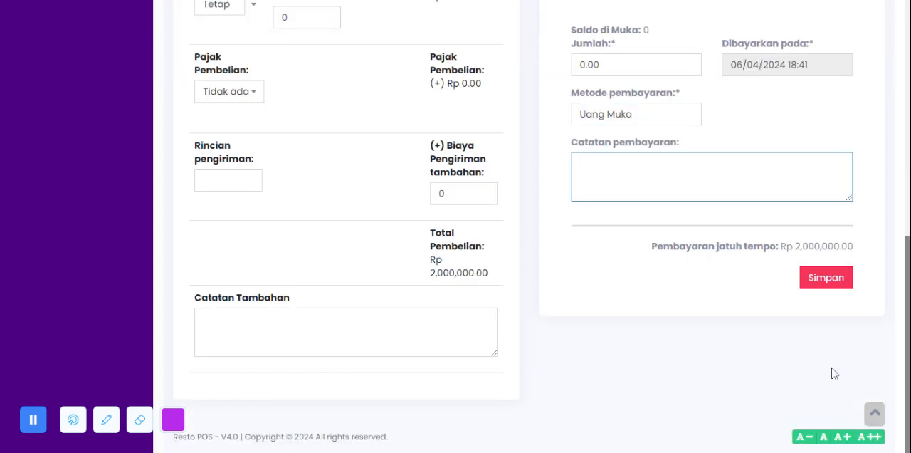
{"action": "left_click", "coordinate": [815, 281]}
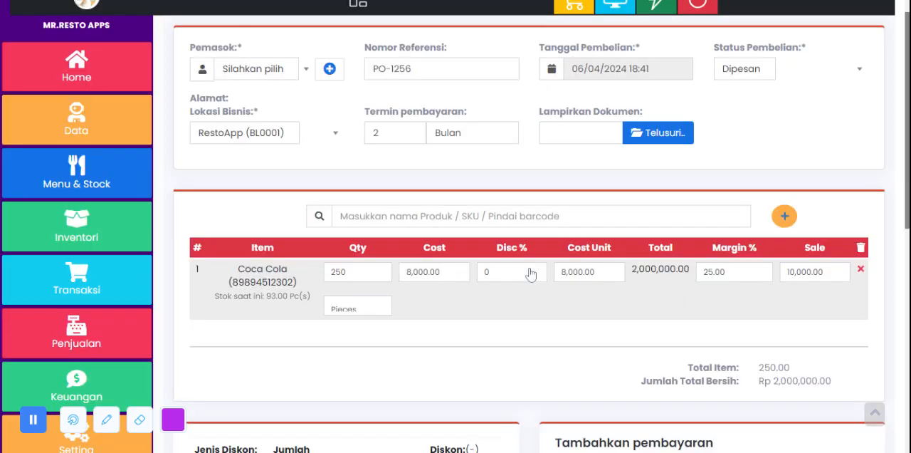
Step: Open the List Pembelian page, look through the purchase records, and check the actions offered for the first purchase
{"action": "scroll", "coordinate": [277, 226], "scroll_direction": "down", "scroll_amount": 3}
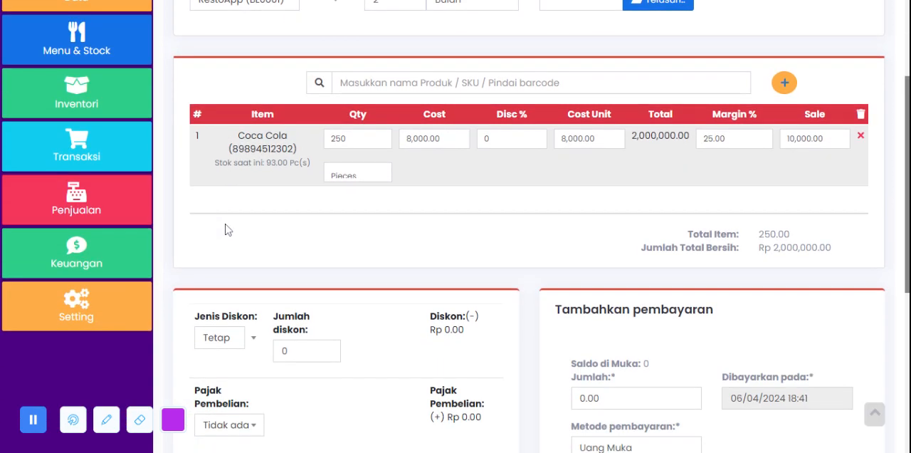
{"action": "left_click", "coordinate": [84, 151]}
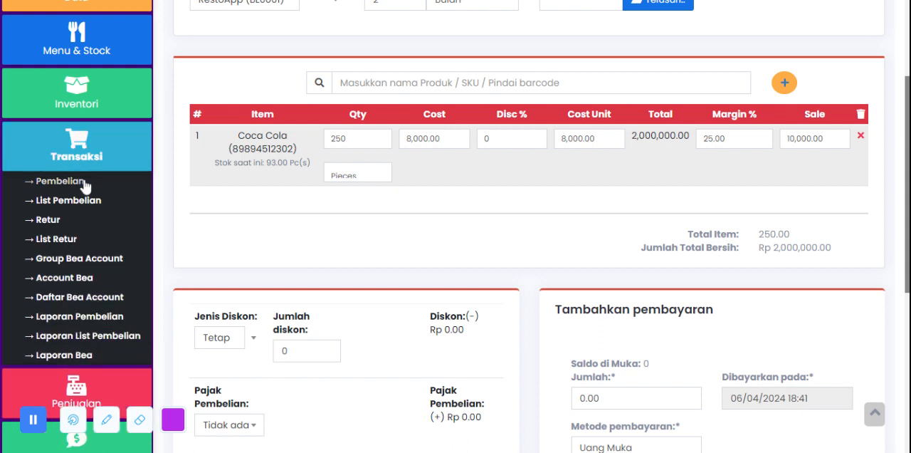
{"action": "left_click", "coordinate": [88, 203]}
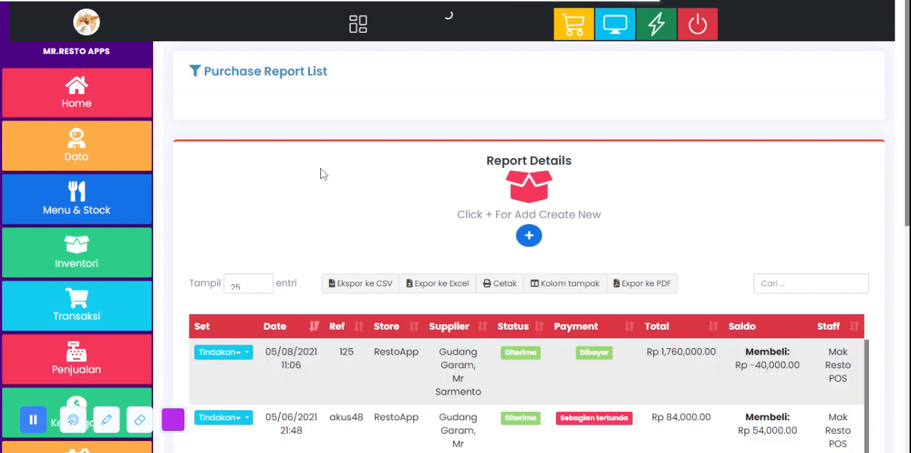
{"action": "scroll", "coordinate": [335, 179], "scroll_direction": "down", "scroll_amount": 3}
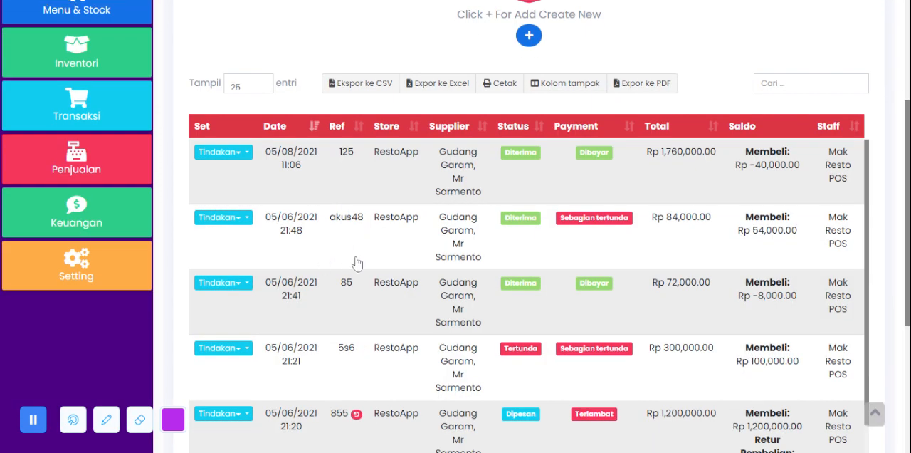
{"action": "scroll", "coordinate": [357, 264], "scroll_direction": "down", "scroll_amount": 3}
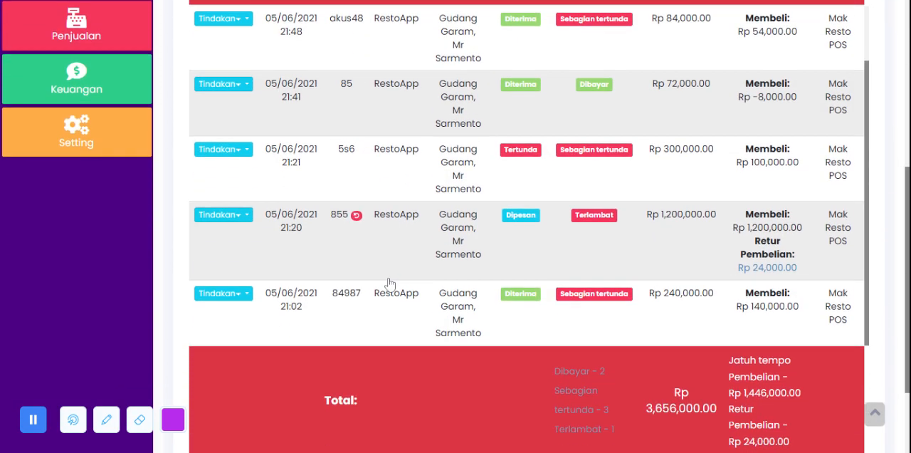
{"action": "scroll", "coordinate": [437, 294], "scroll_direction": "up", "scroll_amount": 2}
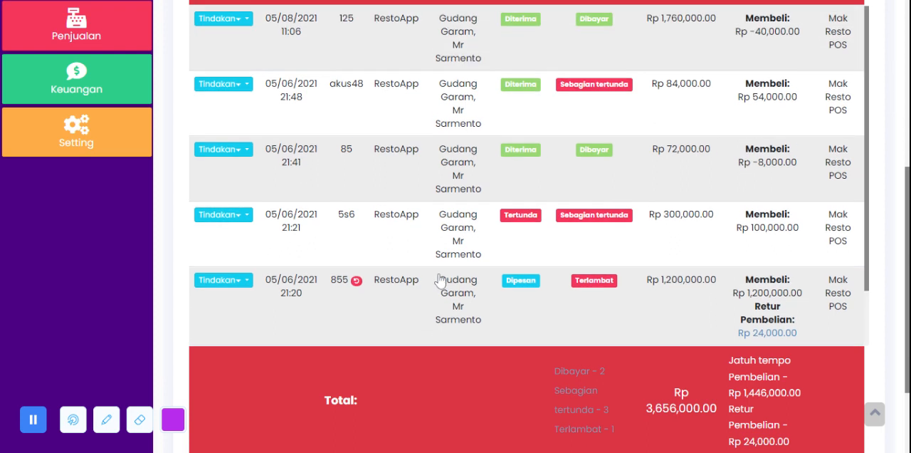
{"action": "scroll", "coordinate": [419, 183], "scroll_direction": "up", "scroll_amount": 1}
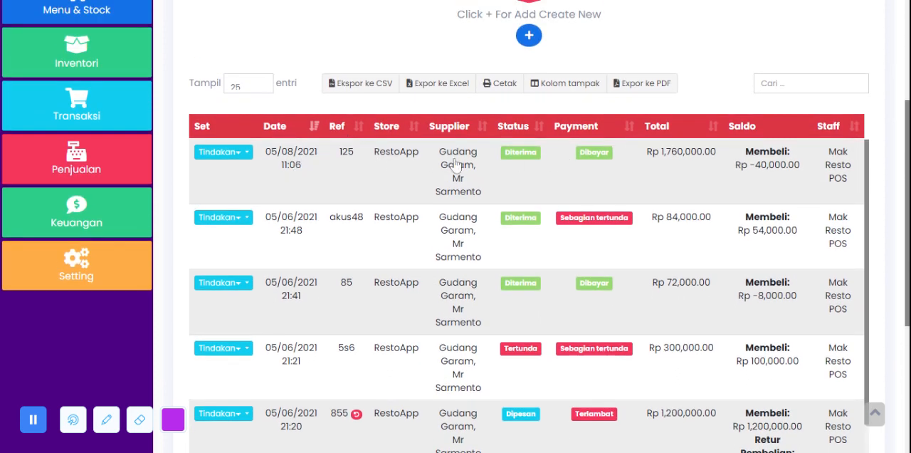
{"action": "left_click", "coordinate": [238, 153]}
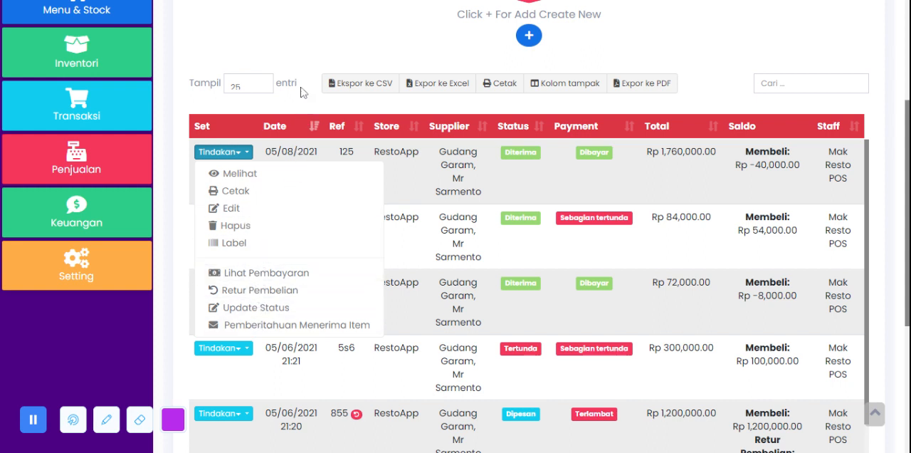
{"action": "left_click", "coordinate": [297, 58]}
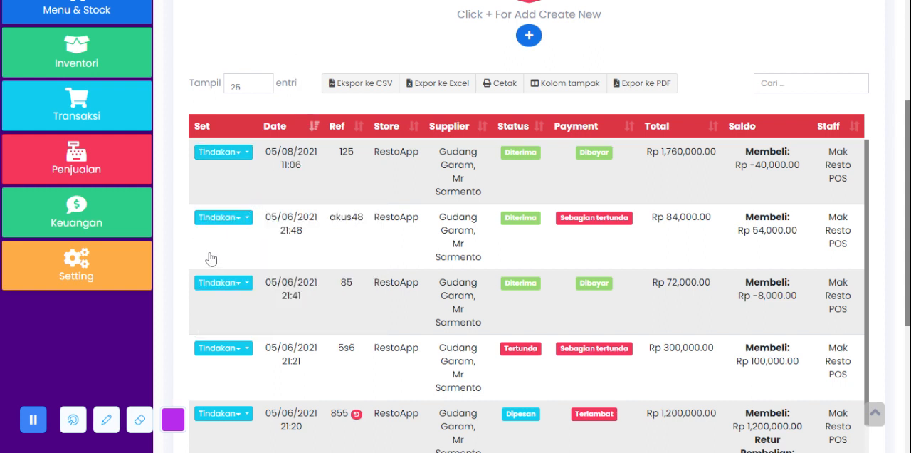
Step: Open the invoice details of the second purchase in the list, read through them, close them, and look over the list again
{"action": "left_click", "coordinate": [234, 230]}
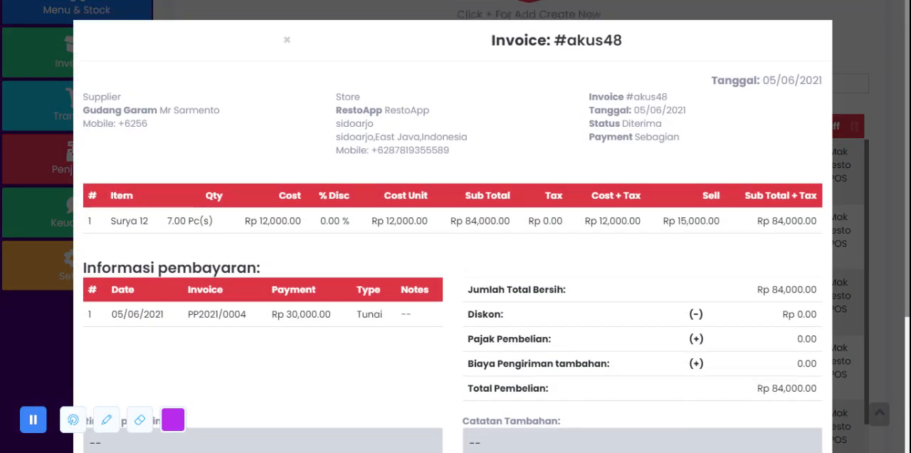
{"action": "scroll", "coordinate": [384, 242], "scroll_direction": "down", "scroll_amount": 3}
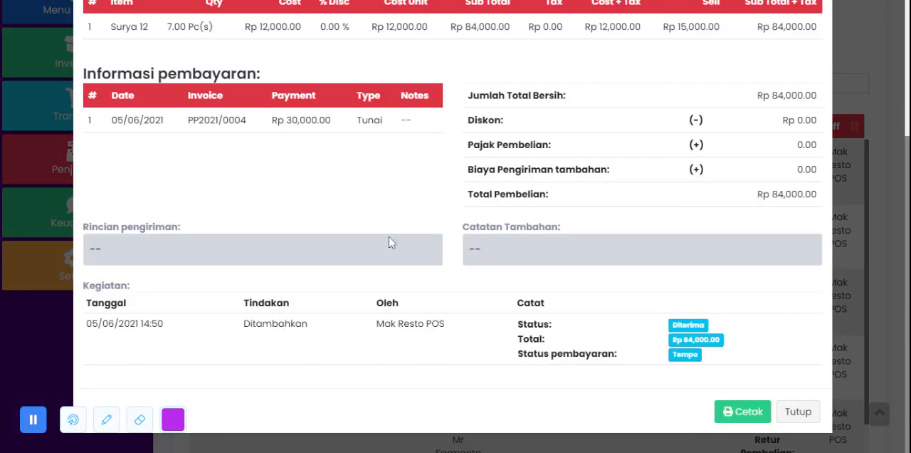
{"action": "scroll", "coordinate": [389, 244], "scroll_direction": "up", "scroll_amount": 3}
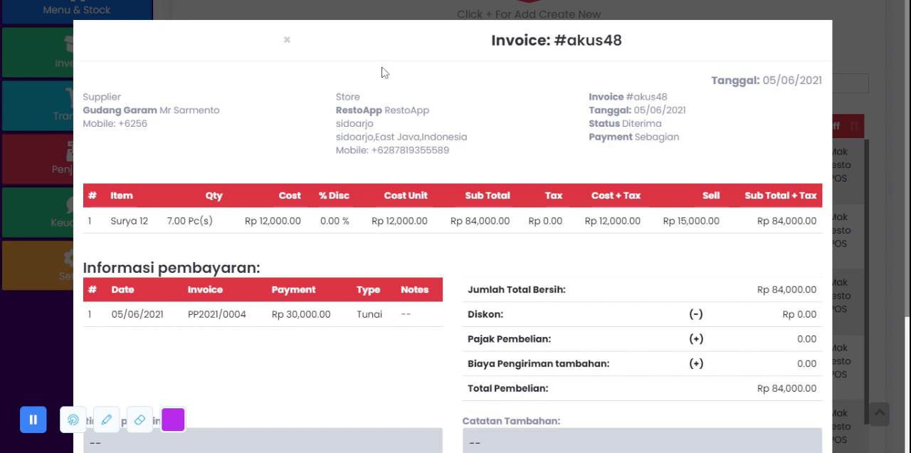
{"action": "scroll", "coordinate": [385, 72], "scroll_direction": "down", "scroll_amount": 3}
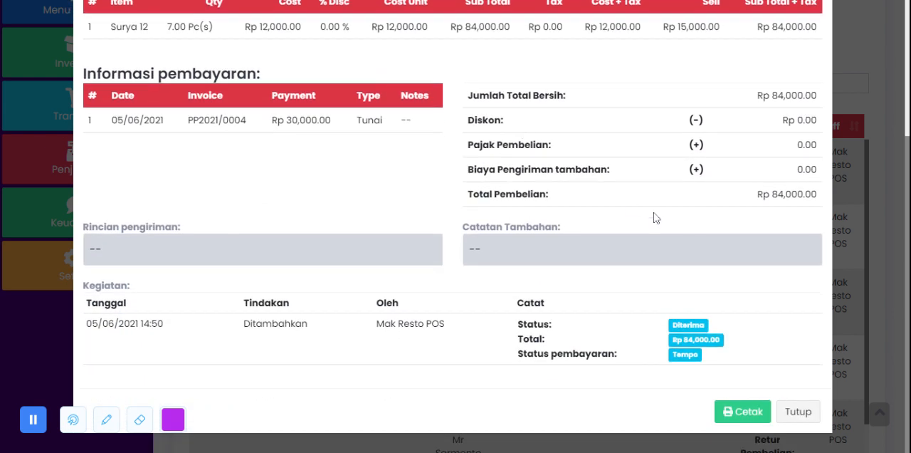
{"action": "left_click", "coordinate": [799, 411]}
{"action": "scroll", "coordinate": [324, 222], "scroll_direction": "down", "scroll_amount": 1}
{"action": "scroll", "coordinate": [321, 221], "scroll_direction": "up", "scroll_amount": 3}
{"action": "scroll", "coordinate": [338, 166], "scroll_direction": "down", "scroll_amount": 2}
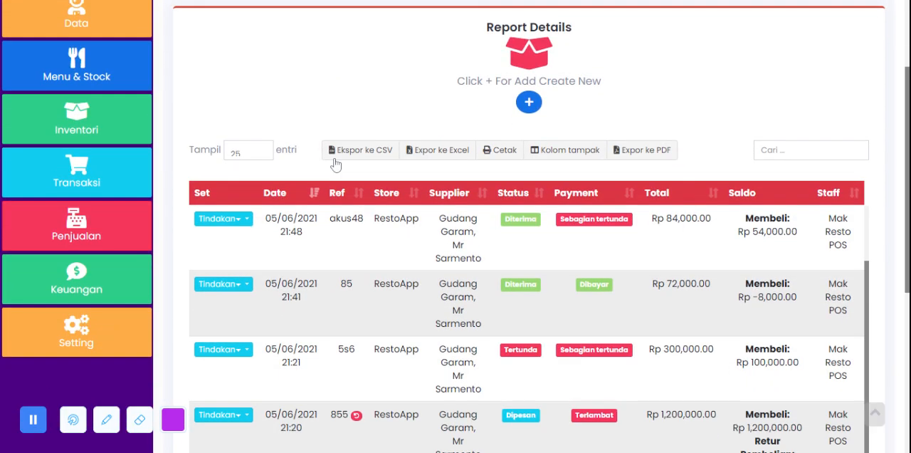
Step: Open the Retur page for adding a purchase return and look at its supplier selection
{"action": "left_click", "coordinate": [76, 174]}
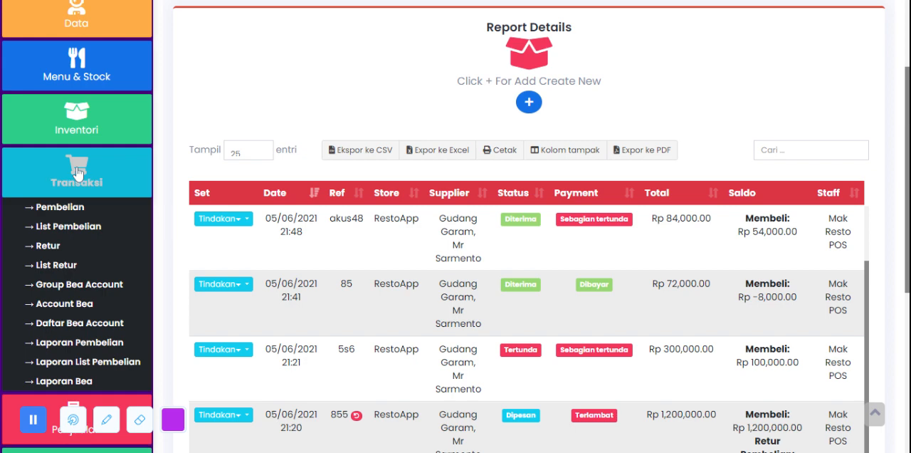
{"action": "left_click", "coordinate": [48, 246]}
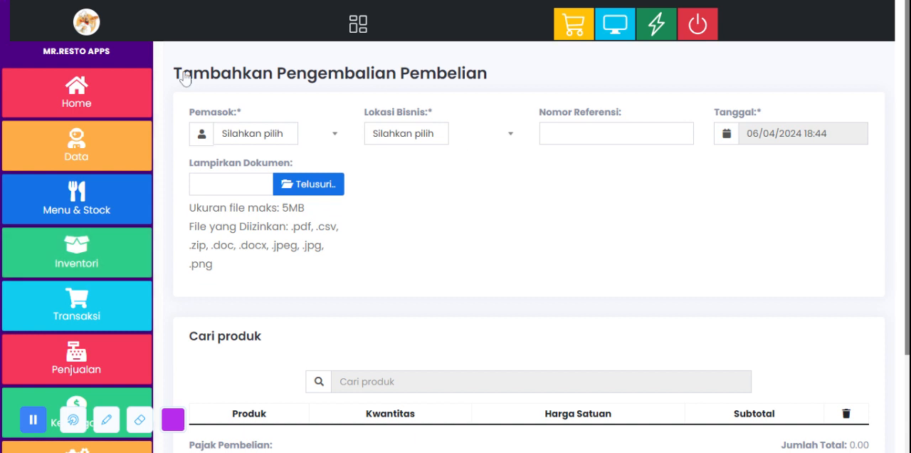
{"action": "left_click", "coordinate": [280, 142]}
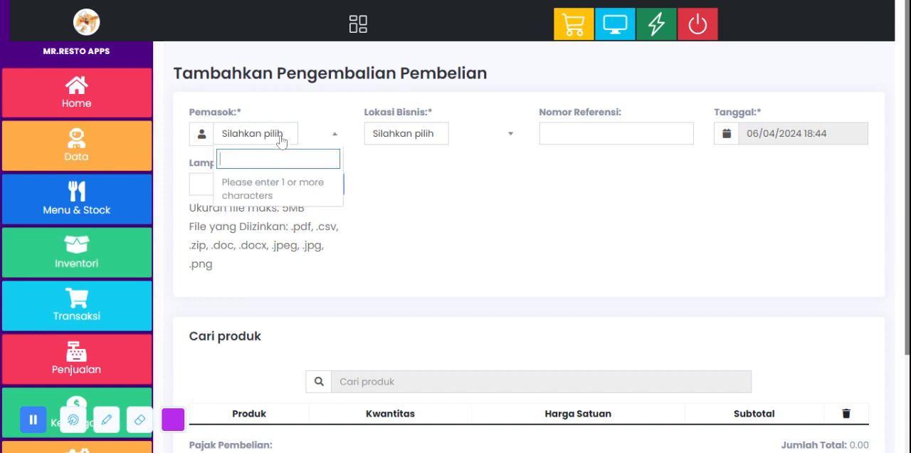
{"action": "left_click", "coordinate": [449, 193]}
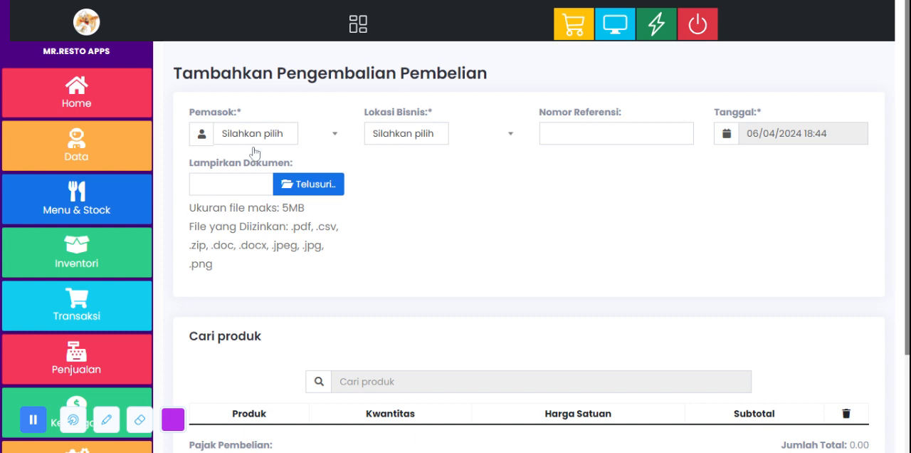
Step: Set the return's business location to RestoApp (BL0001) and look over the reference number and document attachment fields
{"action": "left_click", "coordinate": [427, 138]}
{"action": "left_click", "coordinate": [430, 180]}
{"action": "left_click", "coordinate": [591, 137]}
{"action": "left_click", "coordinate": [586, 222]}
{"action": "scroll", "coordinate": [597, 212], "scroll_direction": "down", "scroll_amount": 1}
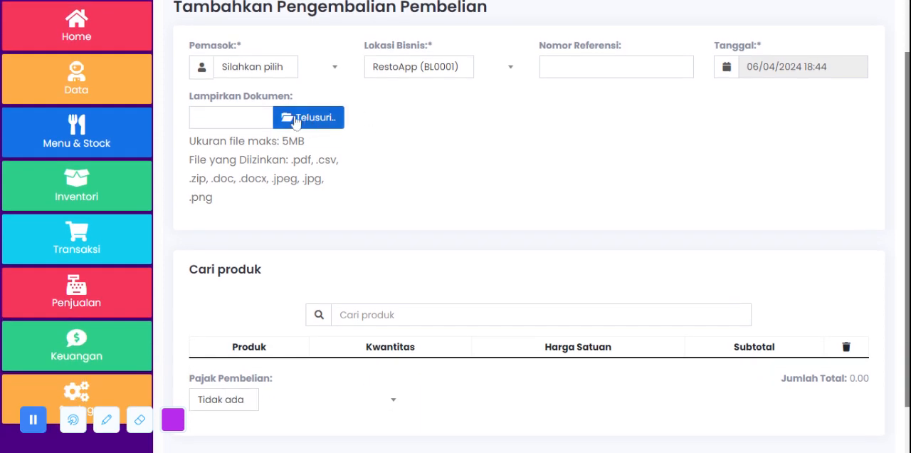
{"action": "scroll", "coordinate": [303, 123], "scroll_direction": "down", "scroll_amount": 1}
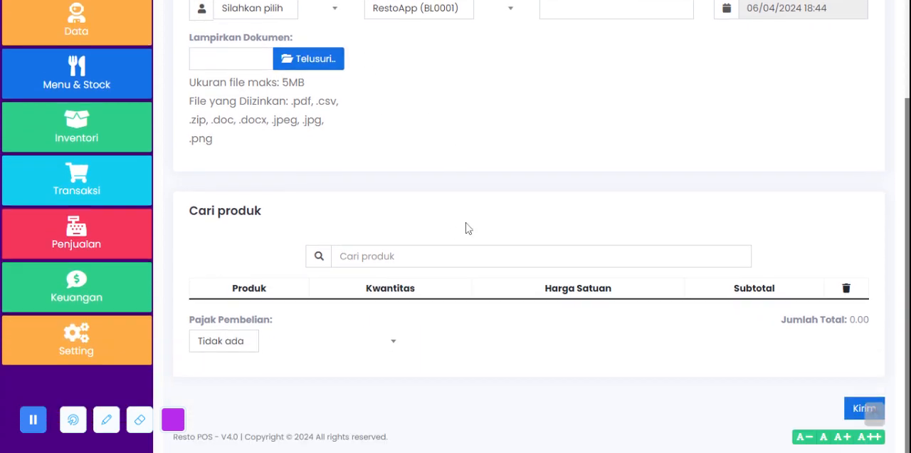
Step: Add Coca Cola to the purchase return with a quantity of 5
{"action": "left_click", "coordinate": [441, 249]}
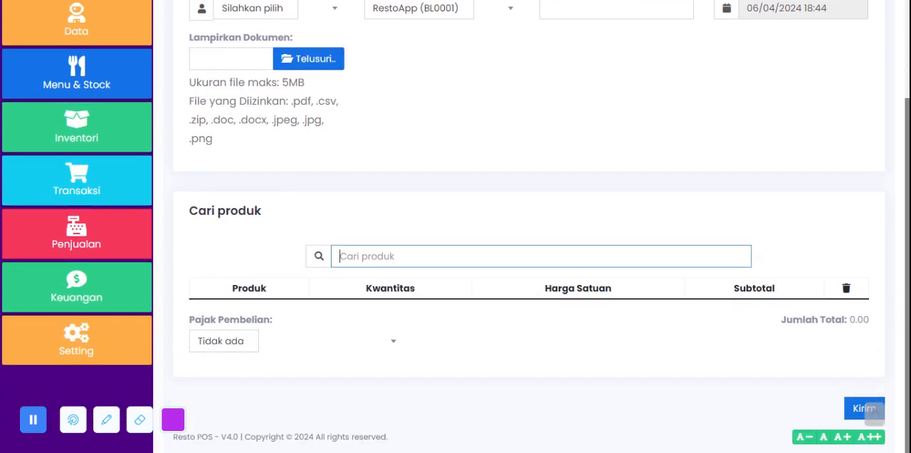
{"action": "type", "text": "c"}
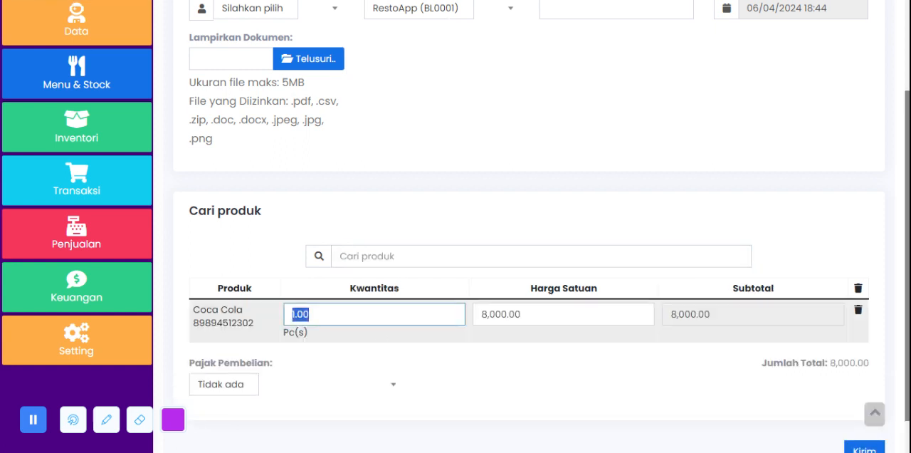
{"action": "type", "text": "5"}
{"action": "left_click", "coordinate": [599, 177]}
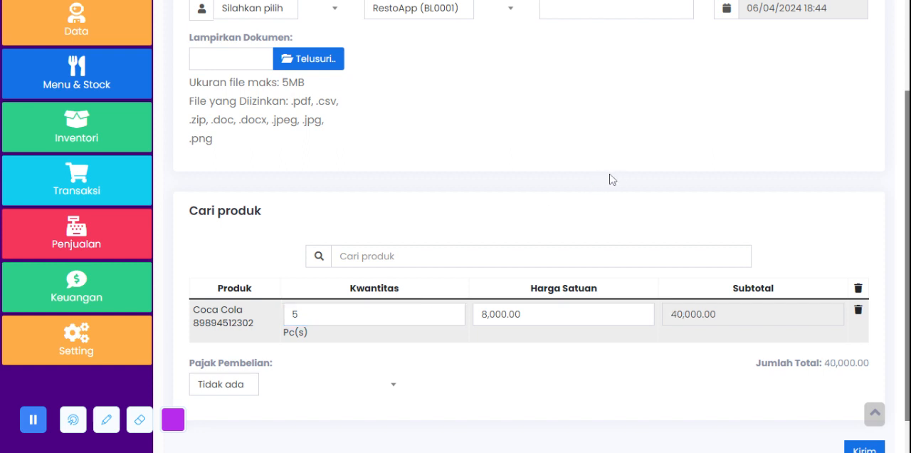
Step: Examine the purchase return's total amount and look back over the whole return form
{"action": "scroll", "coordinate": [556, 233], "scroll_direction": "down", "scroll_amount": 1}
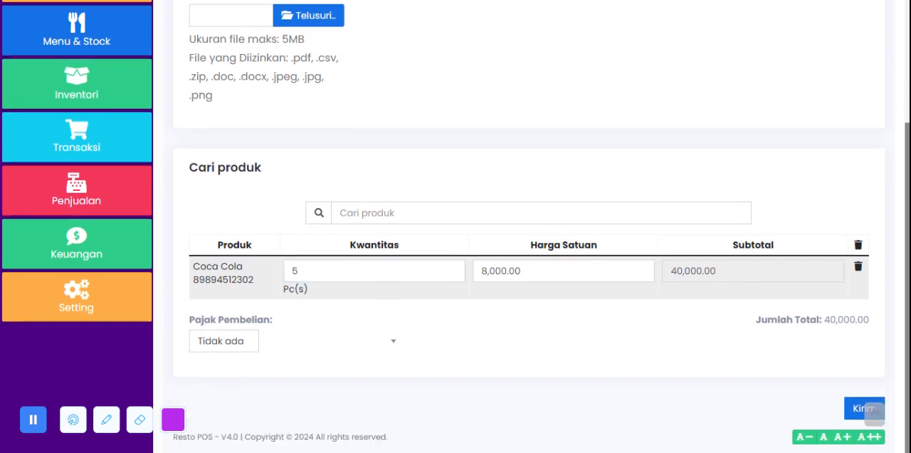
{"action": "left_click_drag", "start_coordinate": [751, 318], "coordinate": [877, 312]}
{"action": "left_click", "coordinate": [866, 331]}
{"action": "left_click", "coordinate": [868, 318]}
{"action": "scroll", "coordinate": [541, 332], "scroll_direction": "up", "scroll_amount": 3}
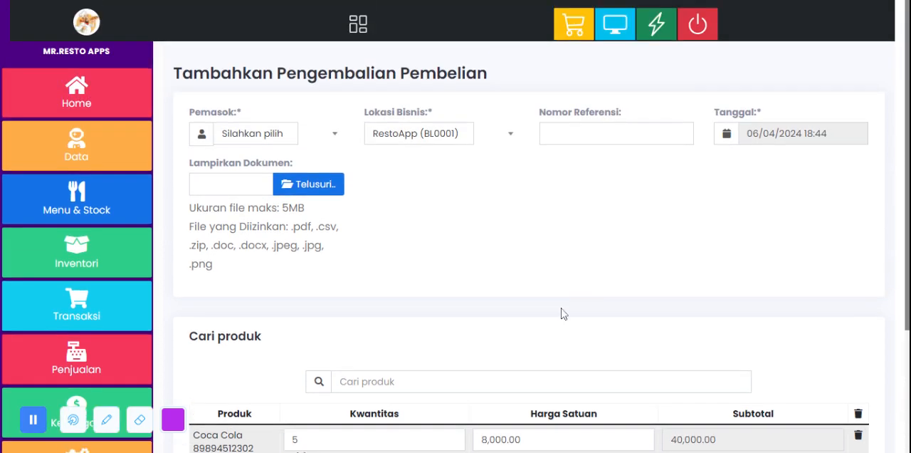
Step: Open the List Retur page and look over the purchase return report
{"action": "left_click", "coordinate": [77, 252]}
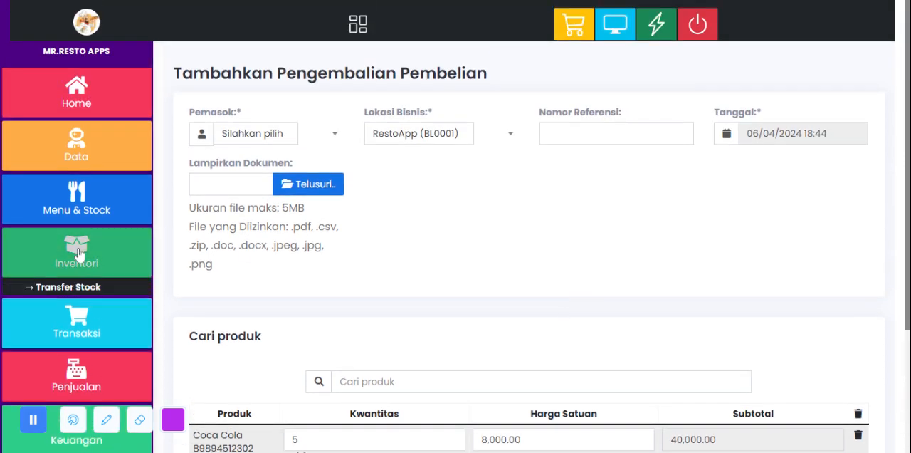
{"action": "scroll", "coordinate": [80, 268], "scroll_direction": "down", "scroll_amount": 1}
{"action": "scroll", "coordinate": [79, 267], "scroll_direction": "down", "scroll_amount": 1}
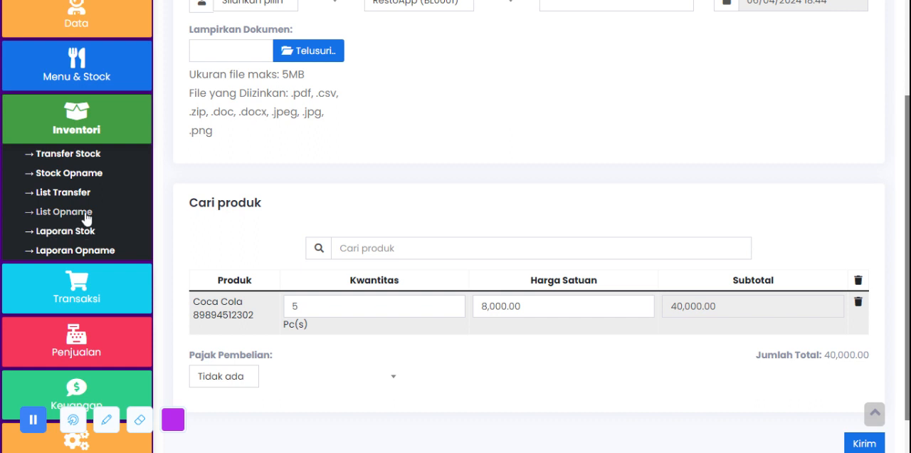
{"action": "scroll", "coordinate": [62, 215], "scroll_direction": "down", "scroll_amount": 1}
{"action": "left_click", "coordinate": [87, 242]}
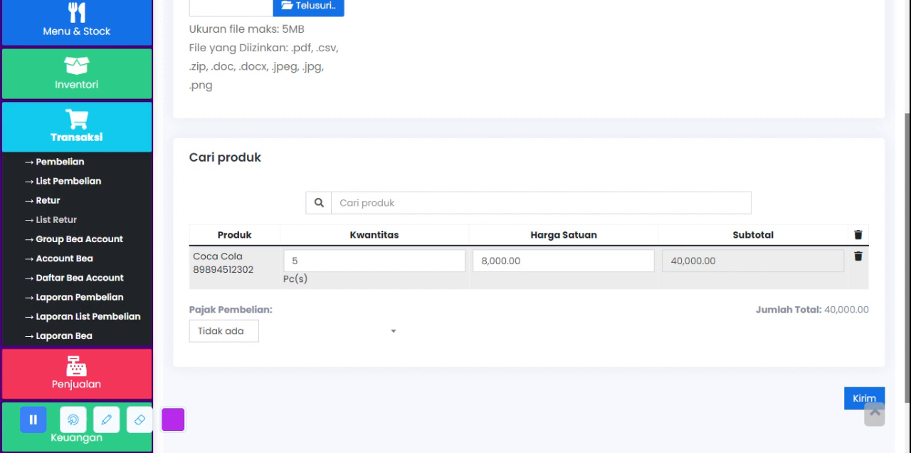
{"action": "left_click", "coordinate": [56, 220]}
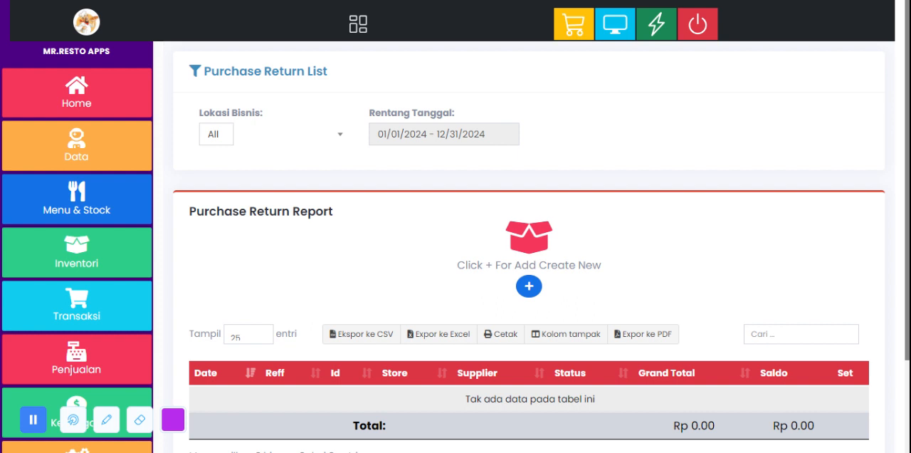
{"action": "scroll", "coordinate": [624, 169], "scroll_direction": "down", "scroll_amount": 2}
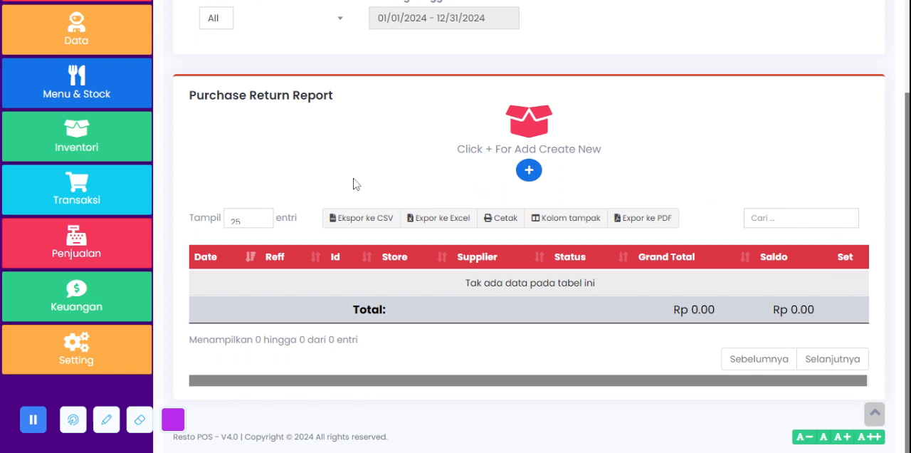
Step: Open the Group Bea Account page and bring up the form for adding a cost category
{"action": "left_click", "coordinate": [89, 195]}
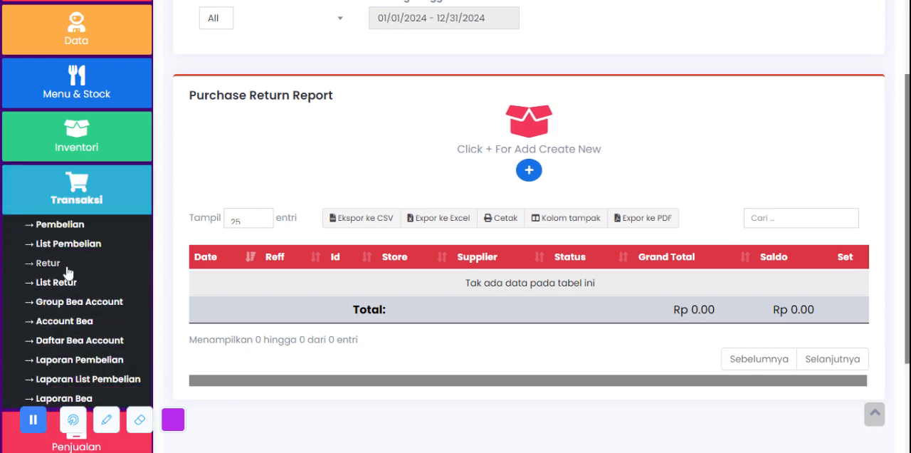
{"action": "scroll", "coordinate": [78, 305], "scroll_direction": "down", "scroll_amount": 2}
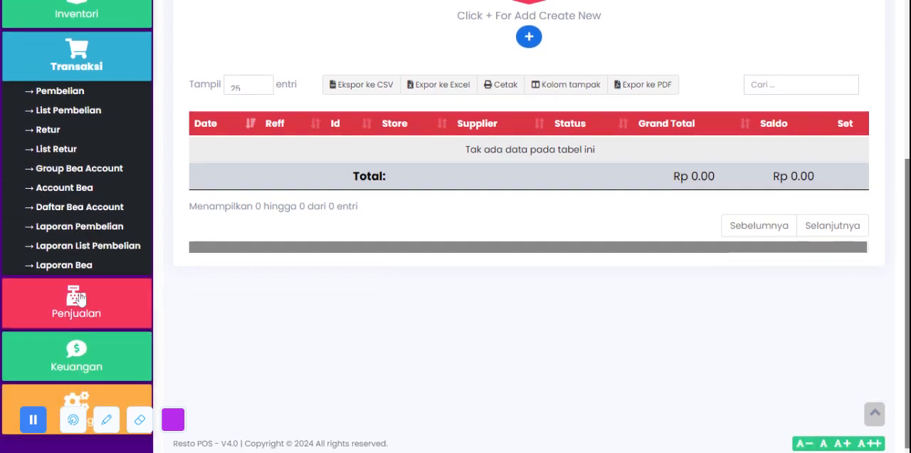
{"action": "left_click", "coordinate": [98, 174]}
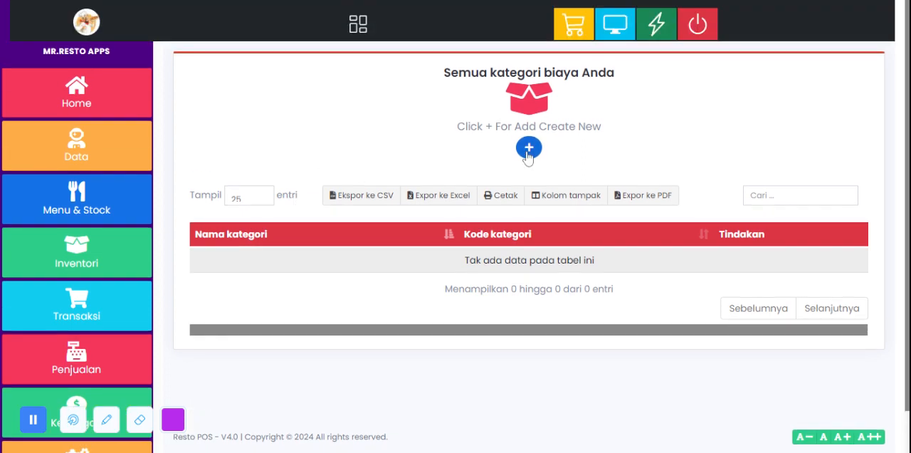
{"action": "left_click_drag", "start_coordinate": [436, 80], "coordinate": [616, 74]}
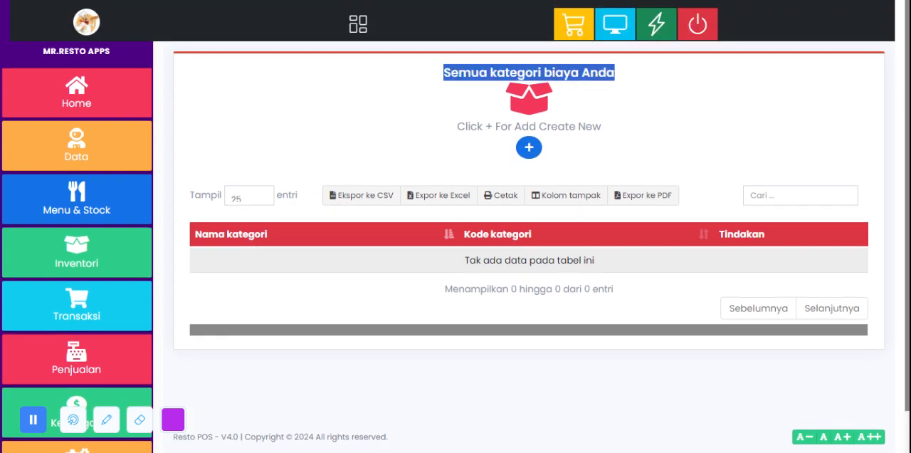
{"action": "left_click", "coordinate": [529, 149]}
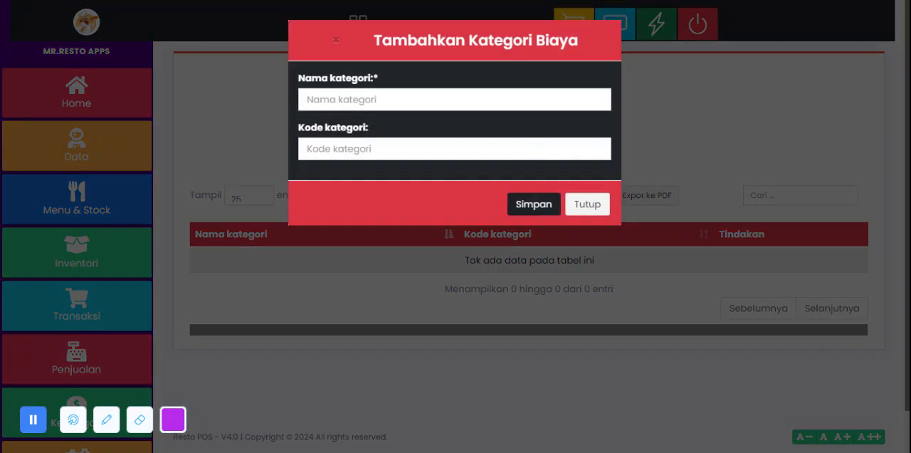
Step: Look over the name and code fields of the cost category form and close it without saving
{"action": "left_click", "coordinate": [454, 100]}
{"action": "left_click", "coordinate": [454, 149]}
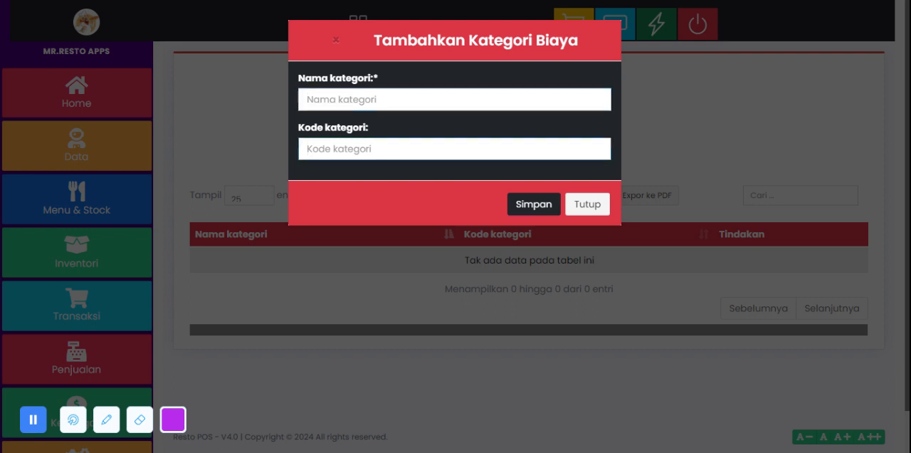
{"action": "left_click", "coordinate": [589, 204]}
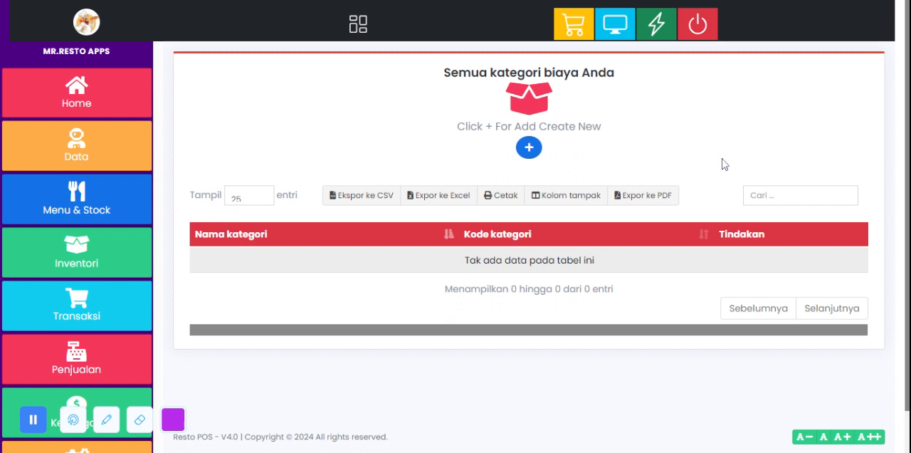
Step: Open the Laporan Pembelian page and look over the purchase report
{"action": "left_click", "coordinate": [79, 305]}
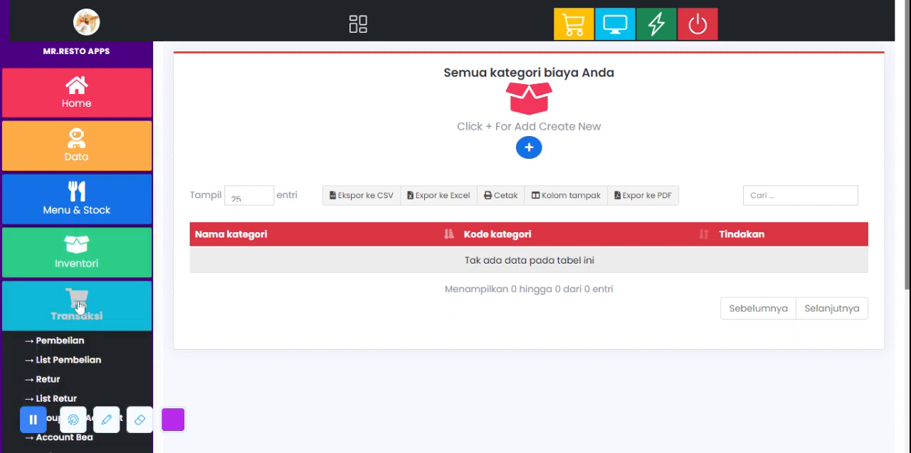
{"action": "scroll", "coordinate": [78, 304], "scroll_direction": "down", "scroll_amount": 2}
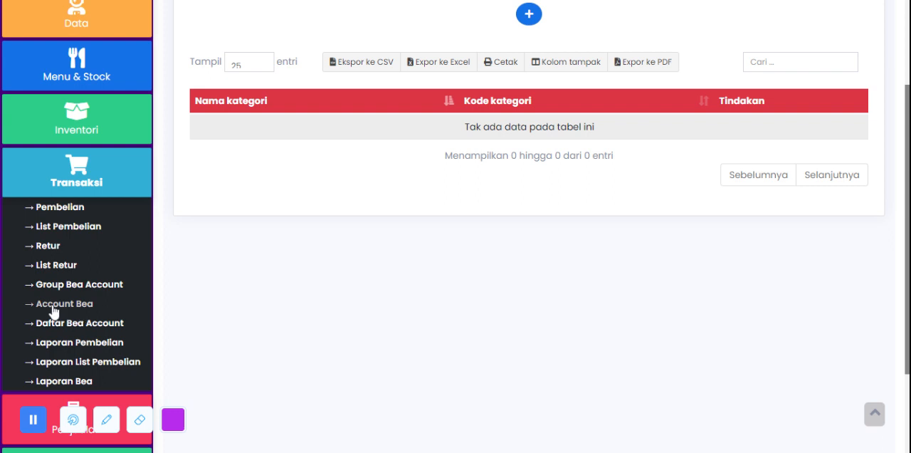
{"action": "scroll", "coordinate": [64, 308], "scroll_direction": "up", "scroll_amount": 2}
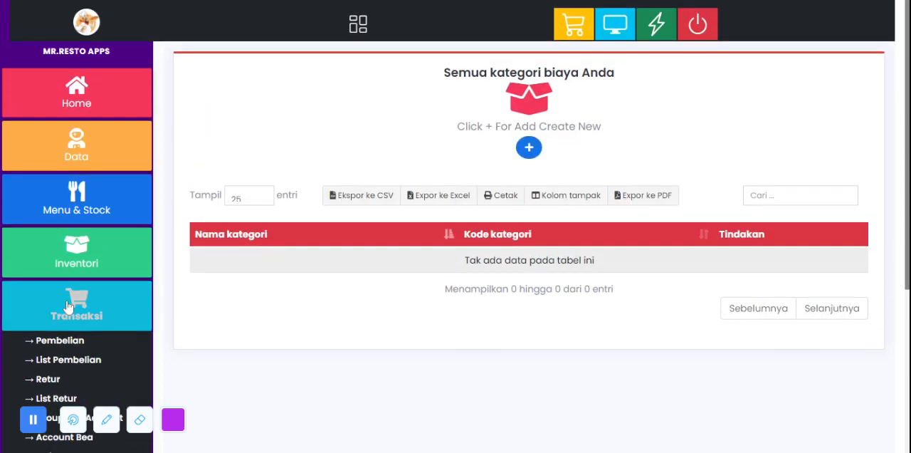
{"action": "scroll", "coordinate": [67, 306], "scroll_direction": "down", "scroll_amount": 4}
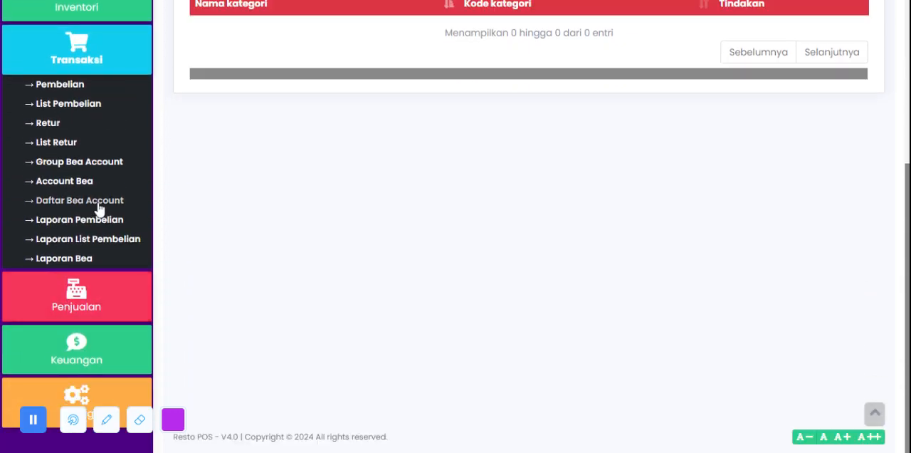
{"action": "scroll", "coordinate": [92, 202], "scroll_direction": "up", "scroll_amount": 4}
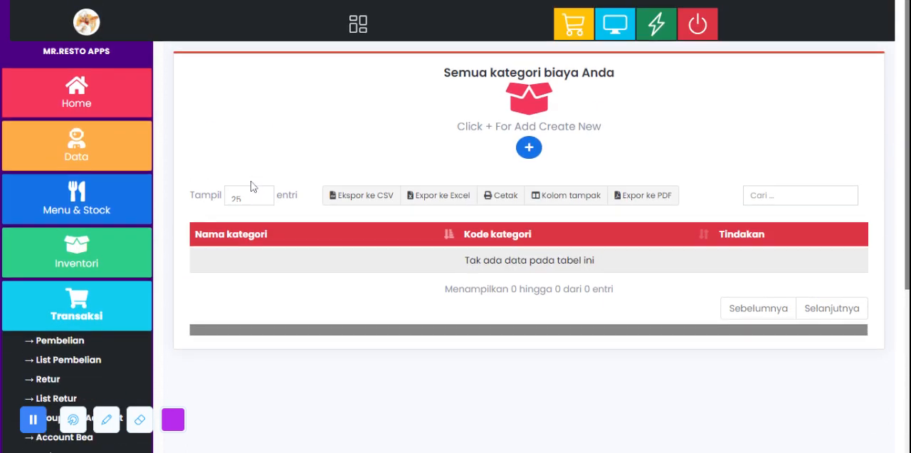
{"action": "scroll", "coordinate": [234, 163], "scroll_direction": "down", "scroll_amount": 4}
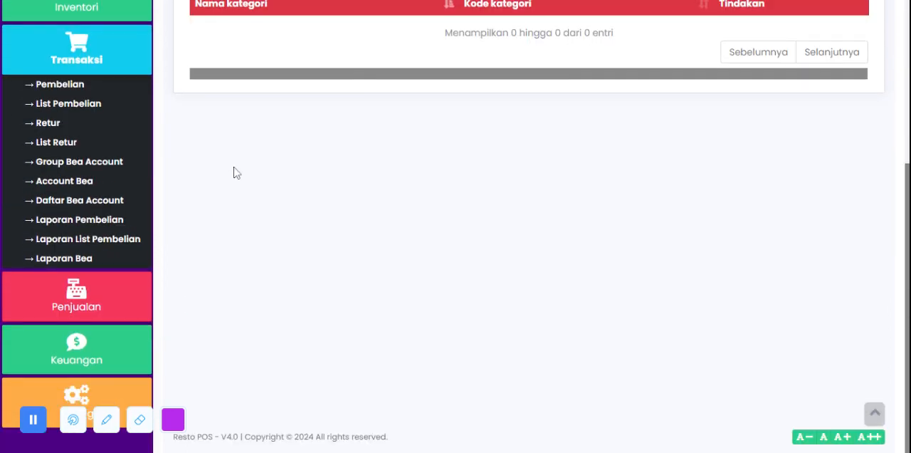
{"action": "left_click", "coordinate": [82, 225]}
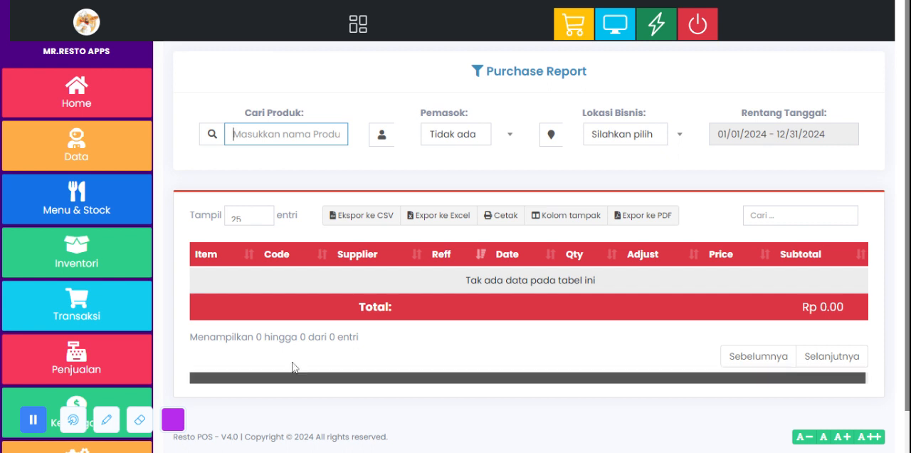
{"action": "scroll", "coordinate": [479, 258], "scroll_direction": "down", "scroll_amount": 1}
{"action": "scroll", "coordinate": [481, 266], "scroll_direction": "up", "scroll_amount": 1}
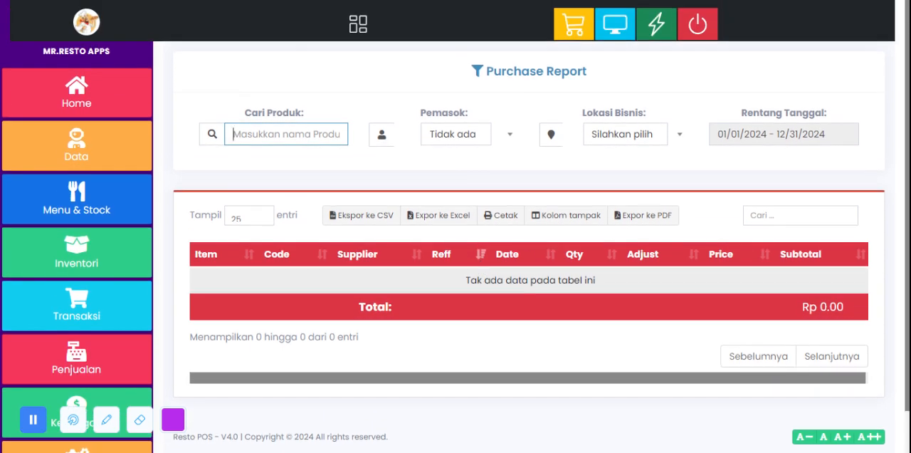
Step: Filter the purchase report by today and by the last financial year, and set the date range back to this year
{"action": "left_click", "coordinate": [776, 124]}
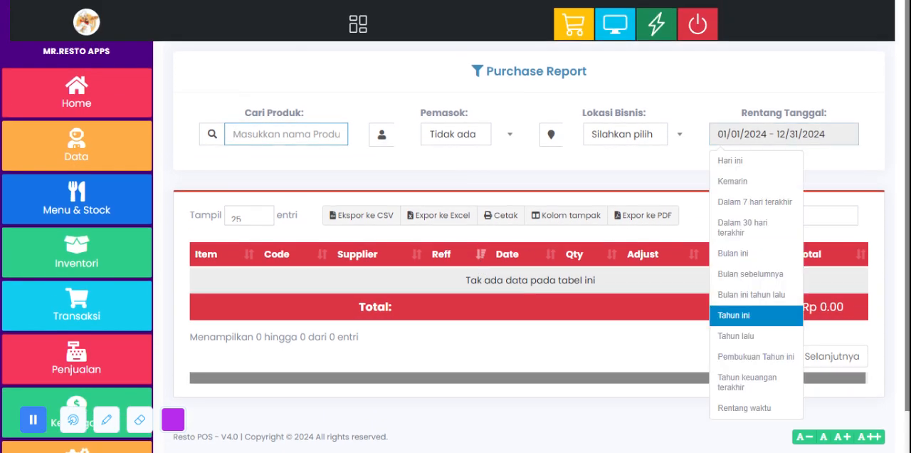
{"action": "left_click", "coordinate": [761, 168]}
{"action": "left_click", "coordinate": [726, 140]}
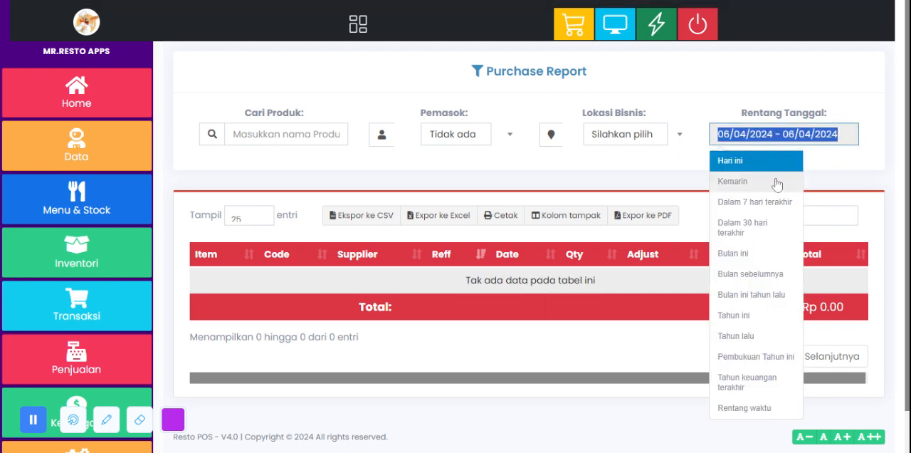
{"action": "left_click", "coordinate": [767, 383]}
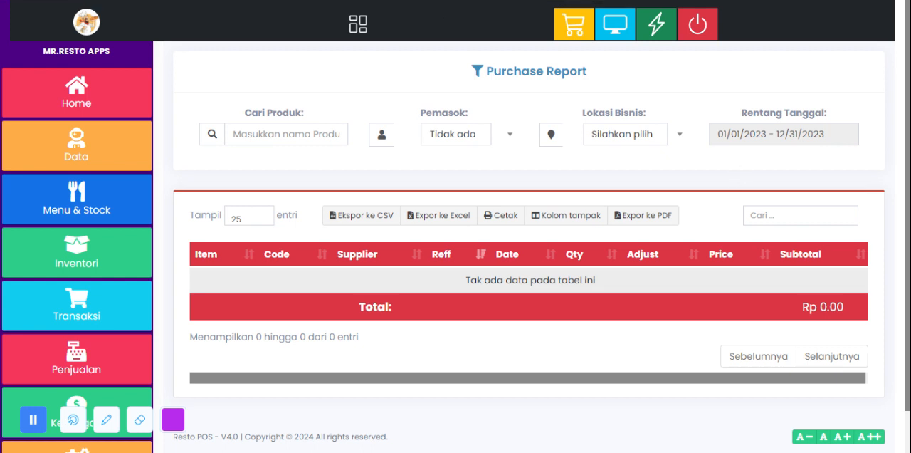
{"action": "left_click", "coordinate": [773, 135]}
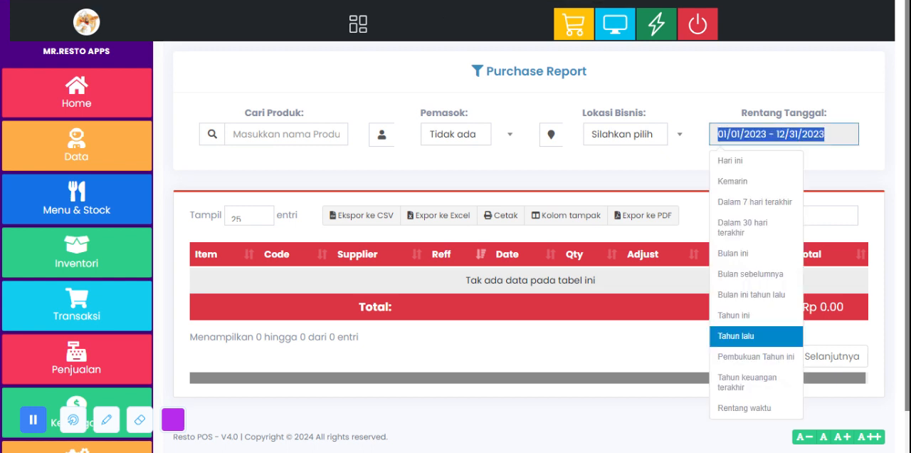
{"action": "left_click", "coordinate": [775, 313]}
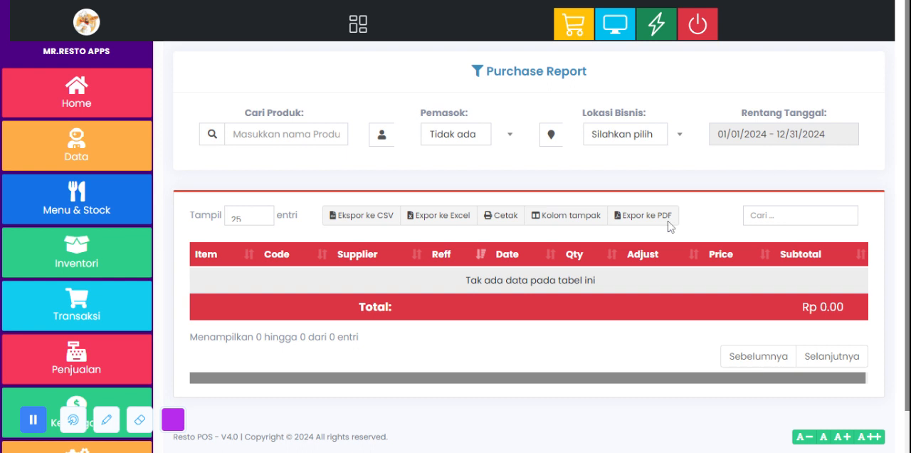
Step: Filter the purchase report to the RestoApp (BL0001) location and last year's dates, and examine the results table
{"action": "left_click", "coordinate": [443, 136]}
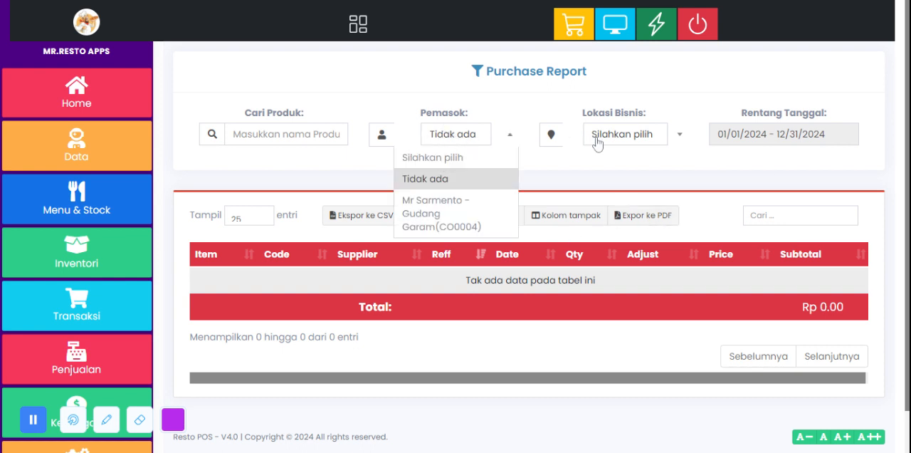
{"action": "left_click", "coordinate": [597, 142]}
{"action": "left_click", "coordinate": [643, 175]}
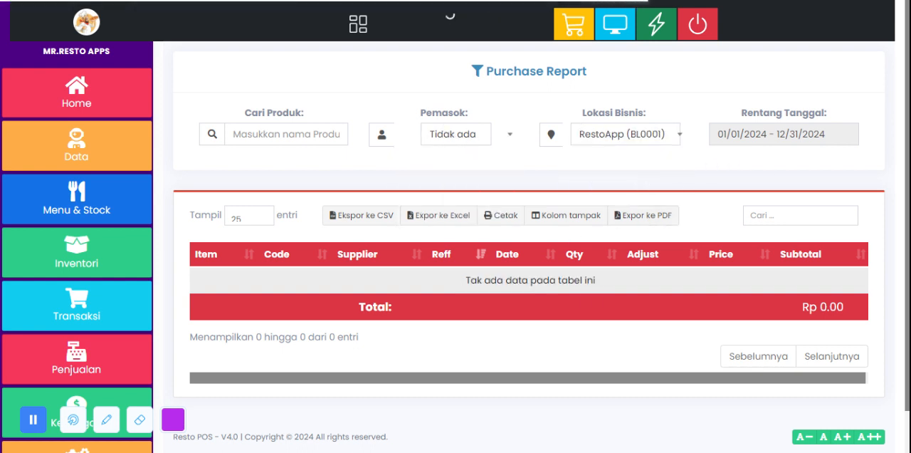
{"action": "left_click", "coordinate": [783, 133]}
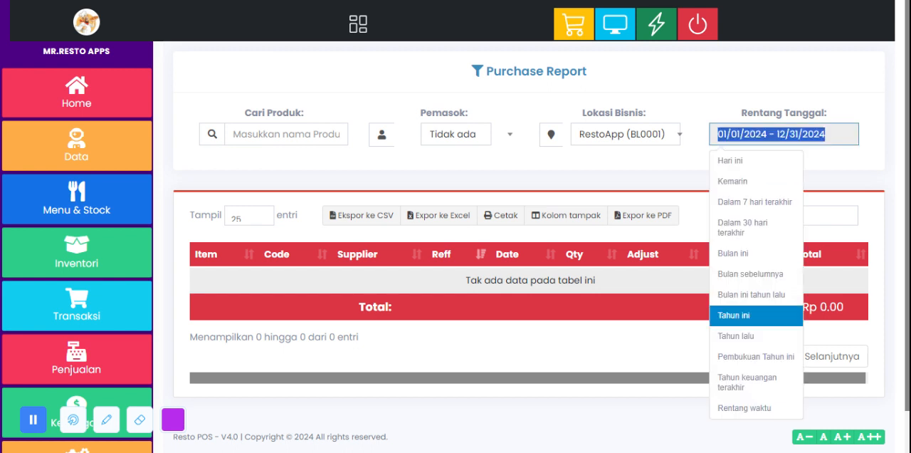
{"action": "left_click", "coordinate": [755, 342]}
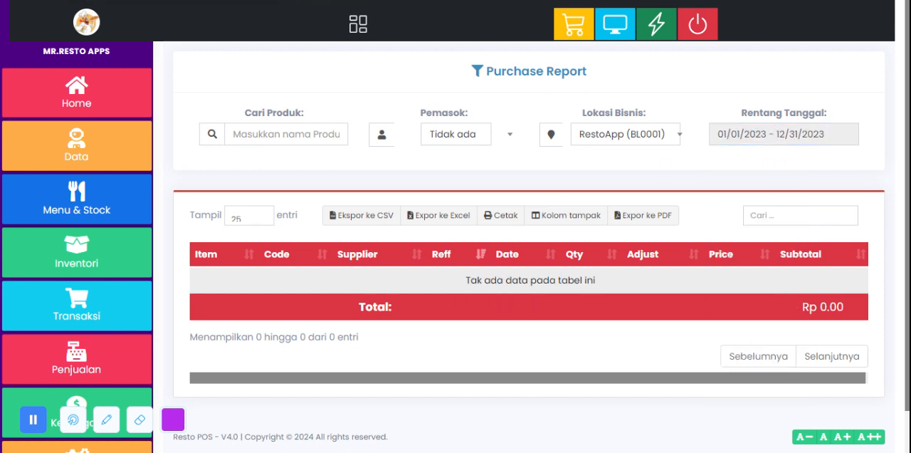
{"action": "scroll", "coordinate": [502, 234], "scroll_direction": "down", "scroll_amount": 1}
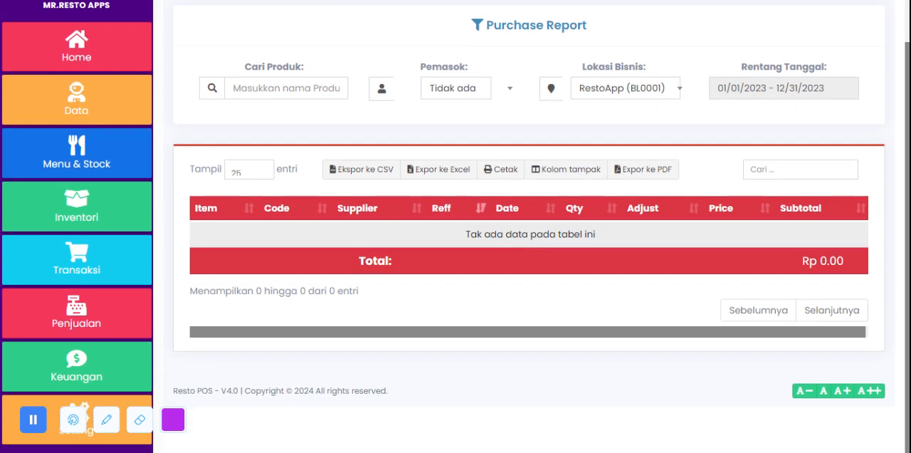
{"action": "left_click_drag", "start_coordinate": [342, 244], "coordinate": [643, 230]}
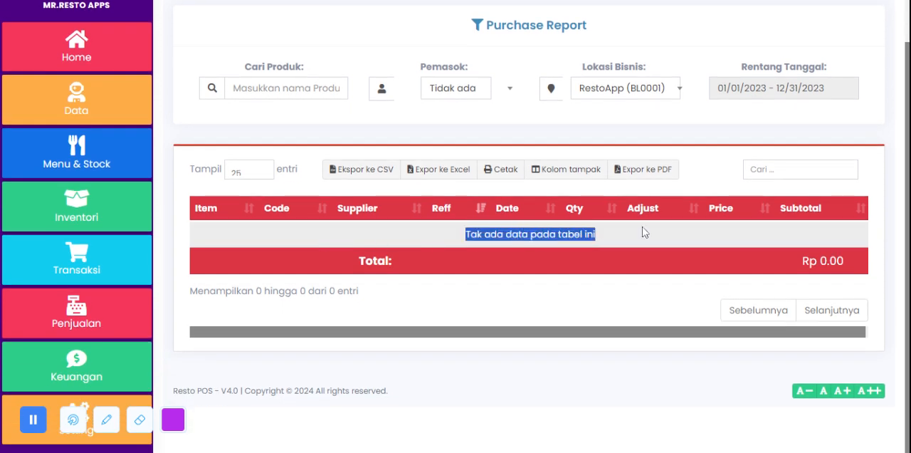
{"action": "left_click", "coordinate": [599, 287]}
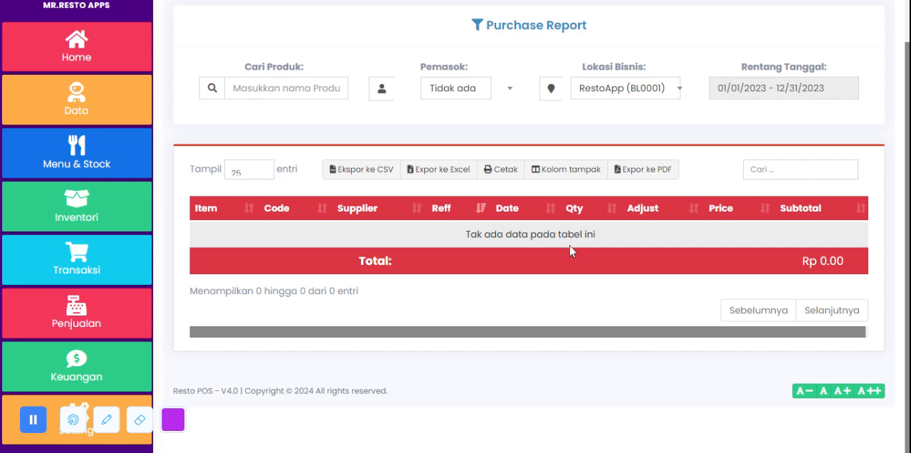
Step: Review the supplier filter, keep RestoApp (BL0001) as the location, and set the purchase report's date range to the last 7 days
{"action": "left_click", "coordinate": [472, 89]}
{"action": "left_click", "coordinate": [486, 59]}
{"action": "left_click", "coordinate": [618, 99]}
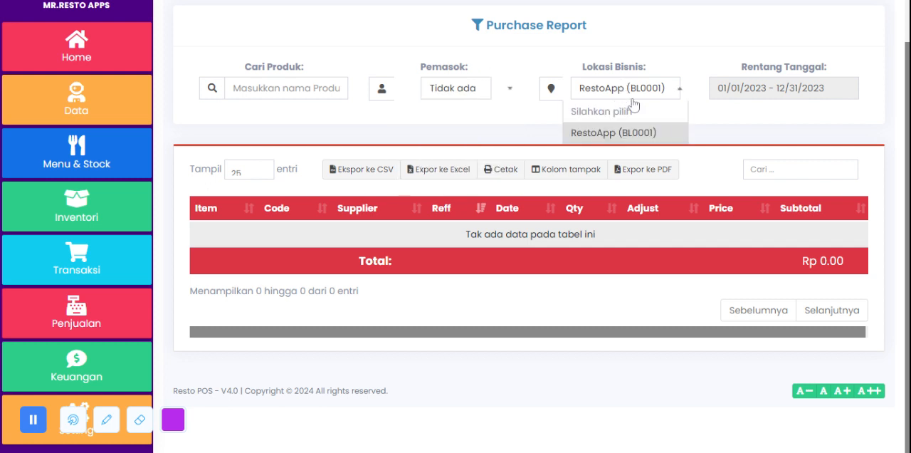
{"action": "left_click", "coordinate": [662, 134]}
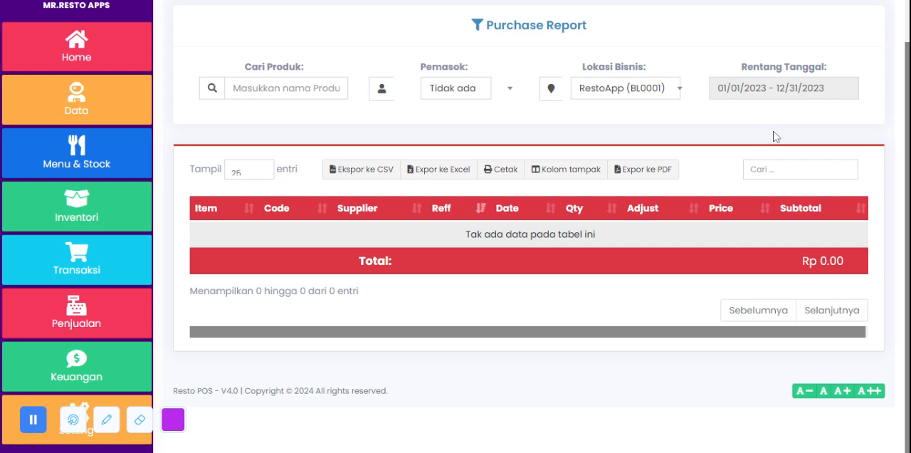
{"action": "left_click", "coordinate": [751, 87]}
{"action": "left_click", "coordinate": [753, 155]}
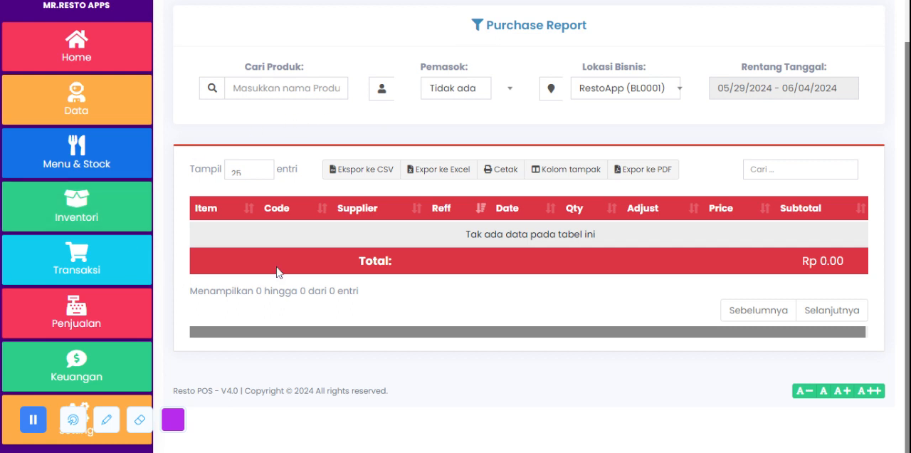
Step: Open the Laporan List Pembelian page and look over the listed purchase payments down to the total row
{"action": "left_click", "coordinate": [80, 269]}
{"action": "scroll", "coordinate": [79, 267], "scroll_direction": "up", "scroll_amount": 1}
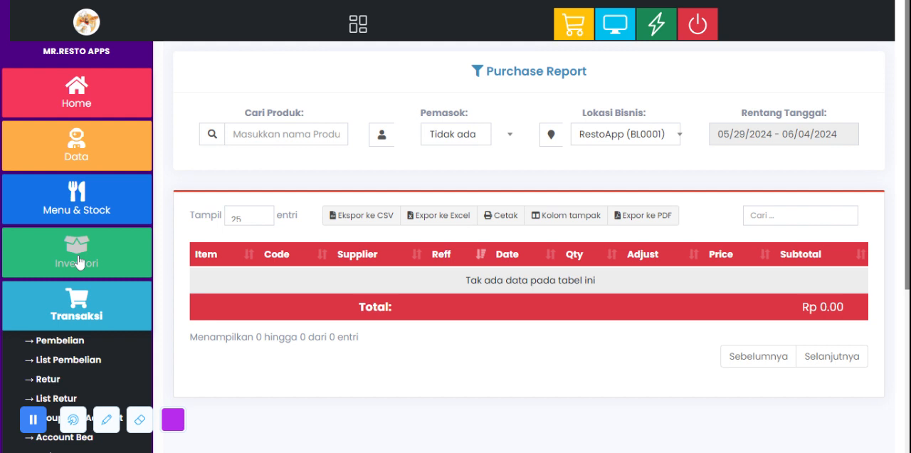
{"action": "scroll", "coordinate": [80, 262], "scroll_direction": "down", "scroll_amount": 3}
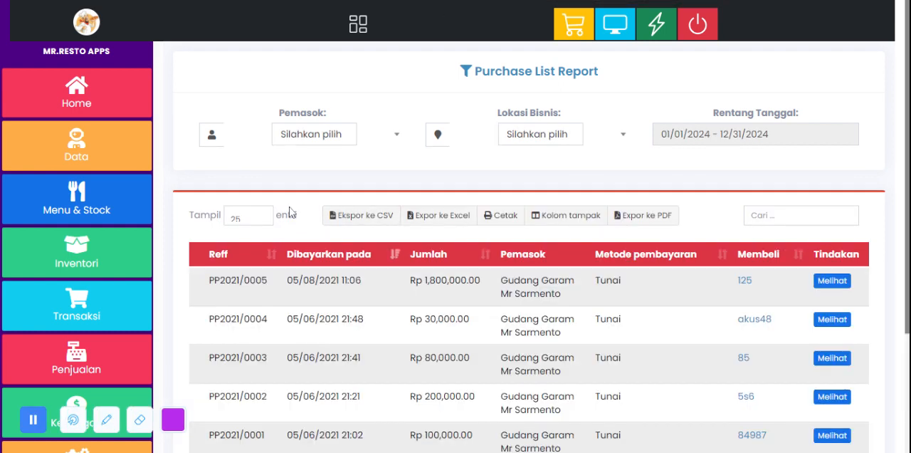
{"action": "scroll", "coordinate": [289, 212], "scroll_direction": "down", "scroll_amount": 3}
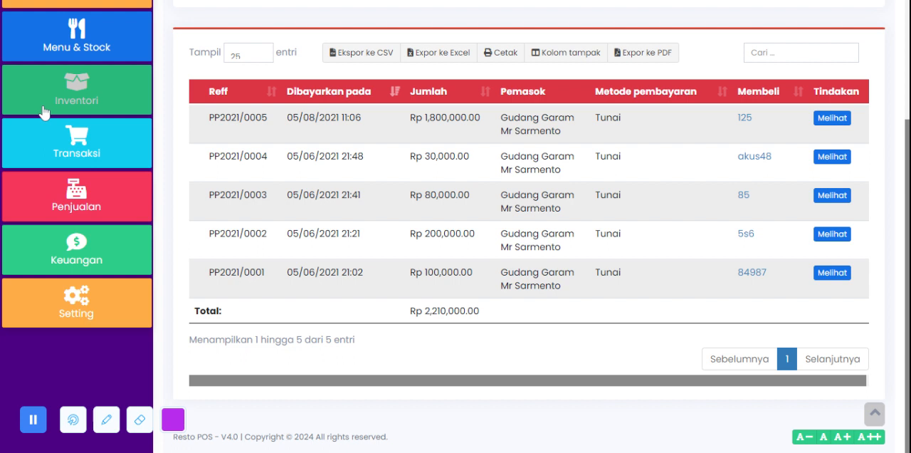
{"action": "left_click", "coordinate": [71, 139]}
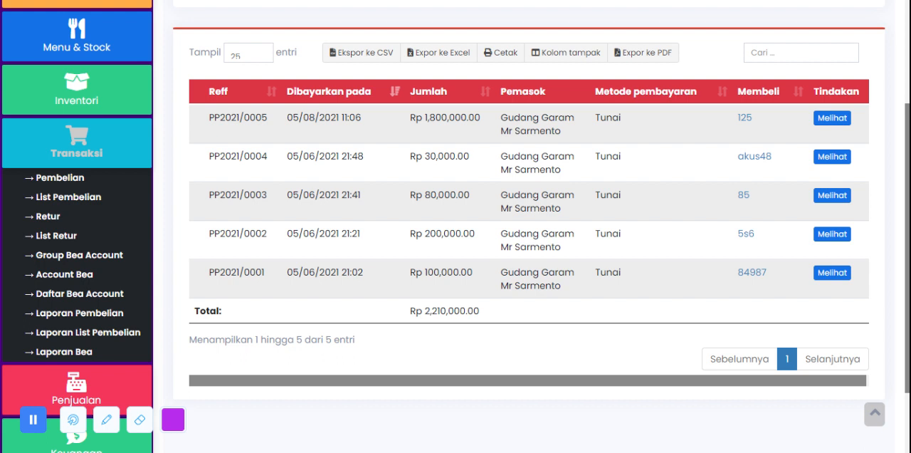
{"action": "scroll", "coordinate": [103, 258], "scroll_direction": "down", "scroll_amount": 1}
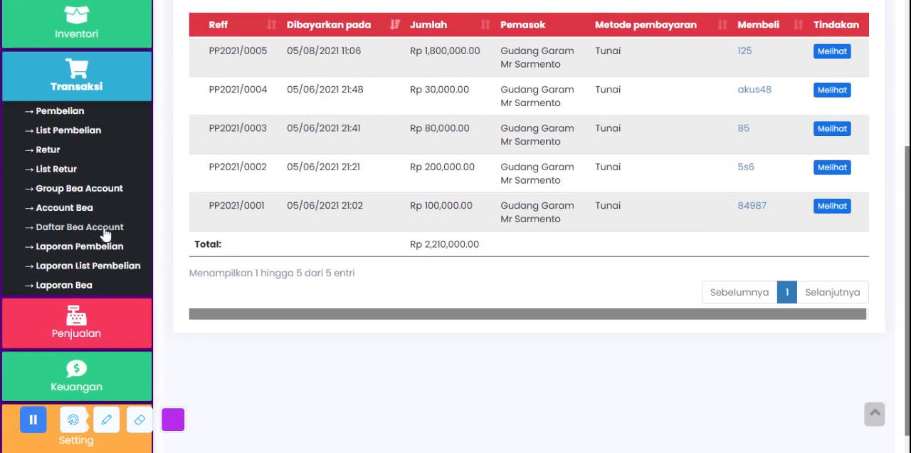
{"action": "left_click", "coordinate": [118, 84]}
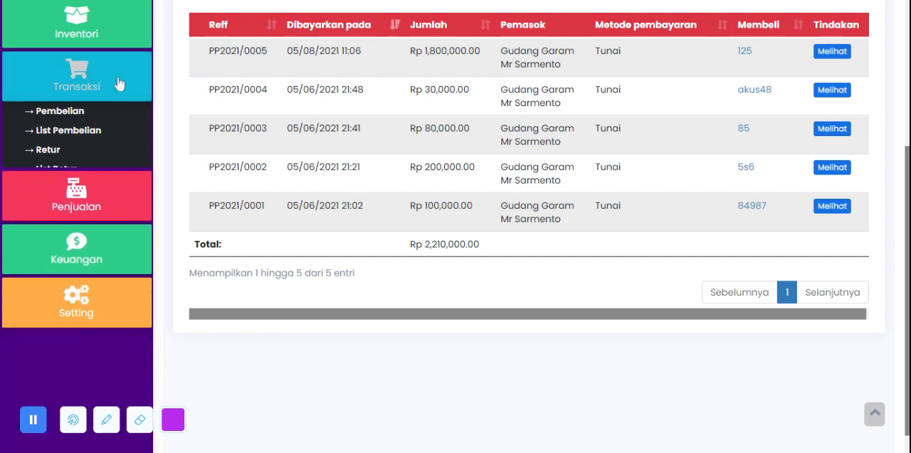
Step: Open the Discount page under Penjualan and bring up the form for adding a discount, ready for its name
{"action": "left_click", "coordinate": [102, 123]}
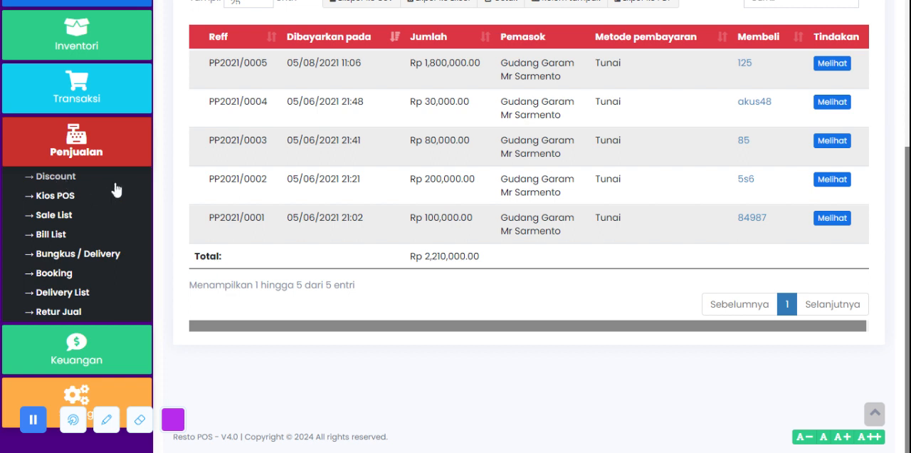
{"action": "left_click", "coordinate": [76, 178]}
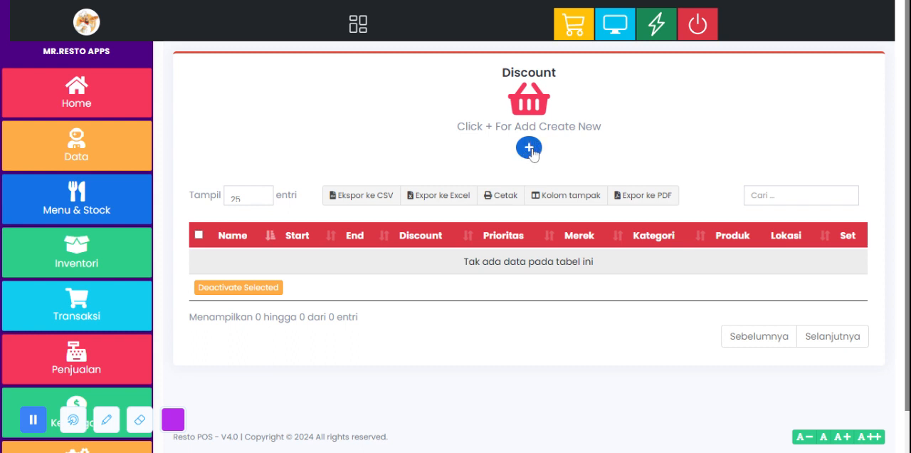
{"action": "left_click", "coordinate": [529, 149]}
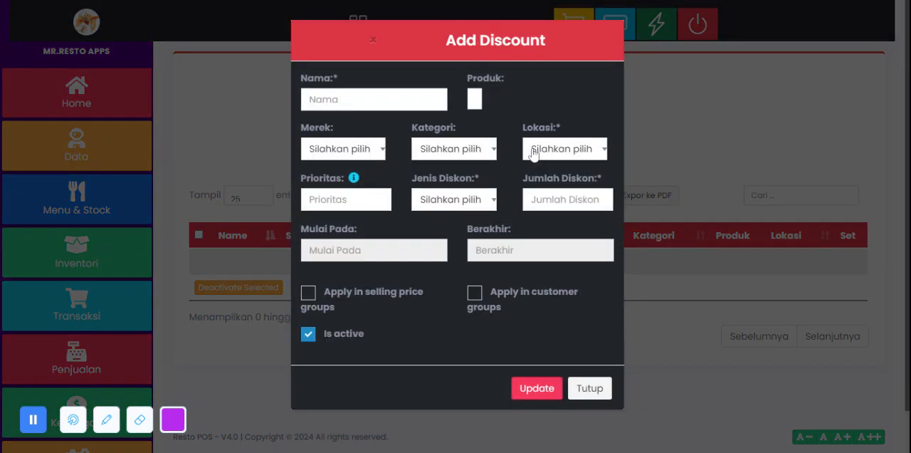
{"action": "left_click", "coordinate": [383, 100]}
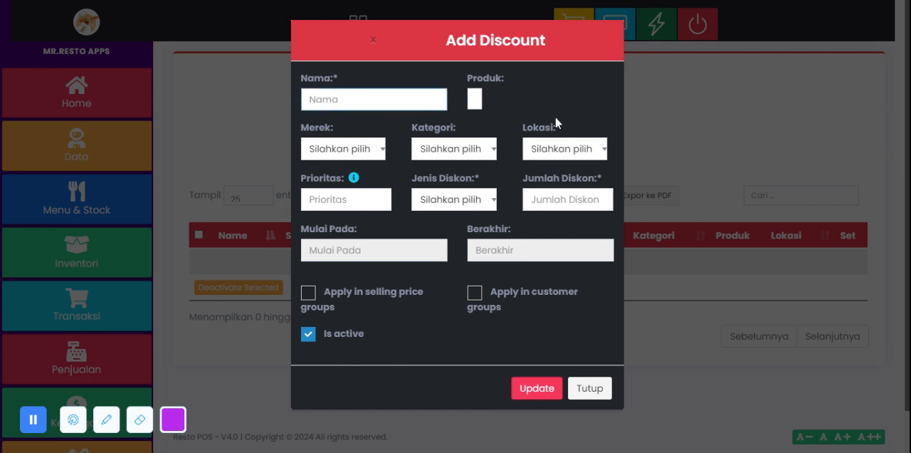
Step: Choose Coca Cola as the discounted product and RestoApp (BL0001) as the location in the new discount form
{"action": "left_click", "coordinate": [476, 100]}
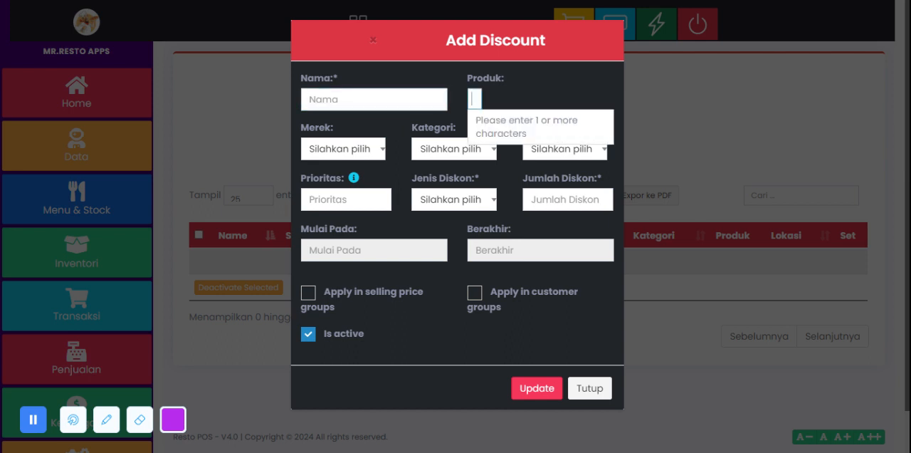
{"action": "type", "text": "co"}
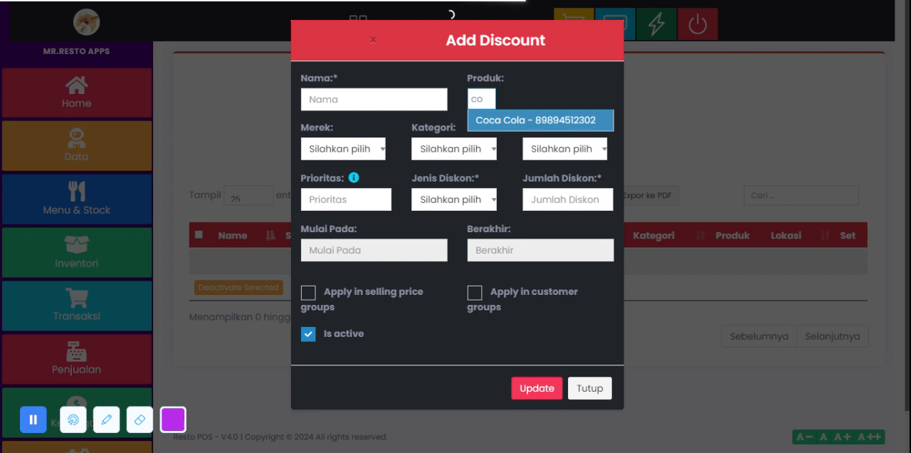
{"action": "left_click", "coordinate": [484, 121]}
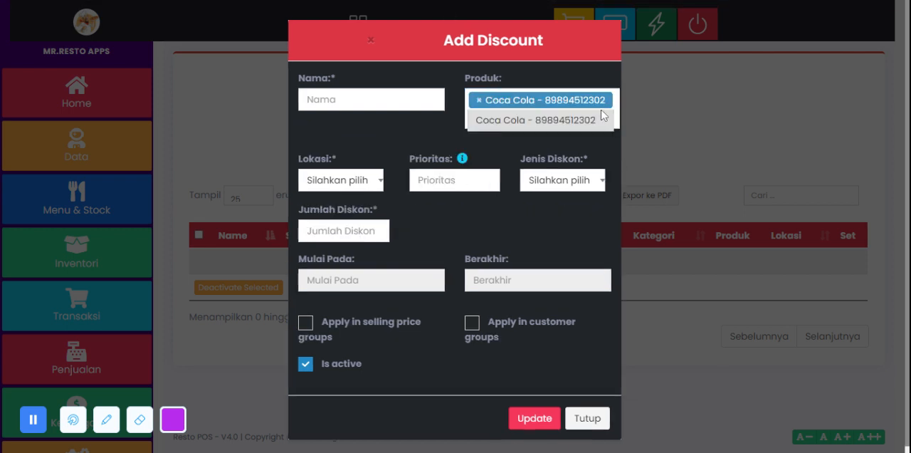
{"action": "left_click", "coordinate": [367, 184]}
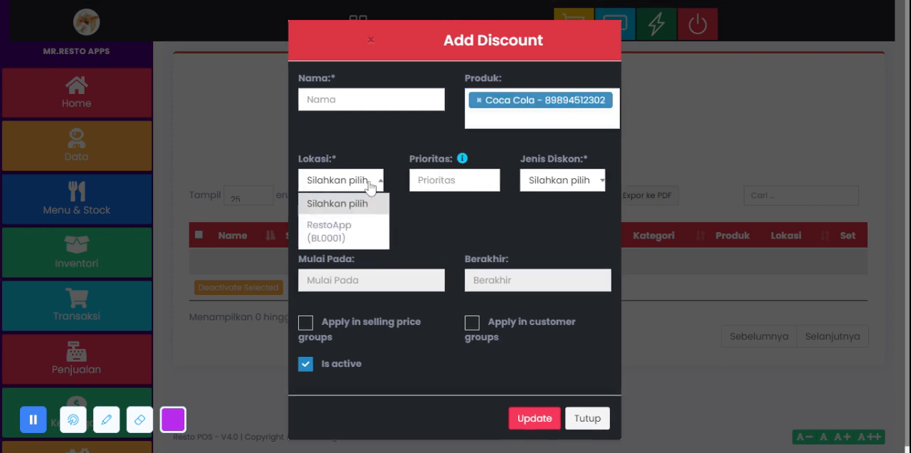
{"action": "left_click", "coordinate": [368, 232]}
{"action": "left_click", "coordinate": [447, 182]}
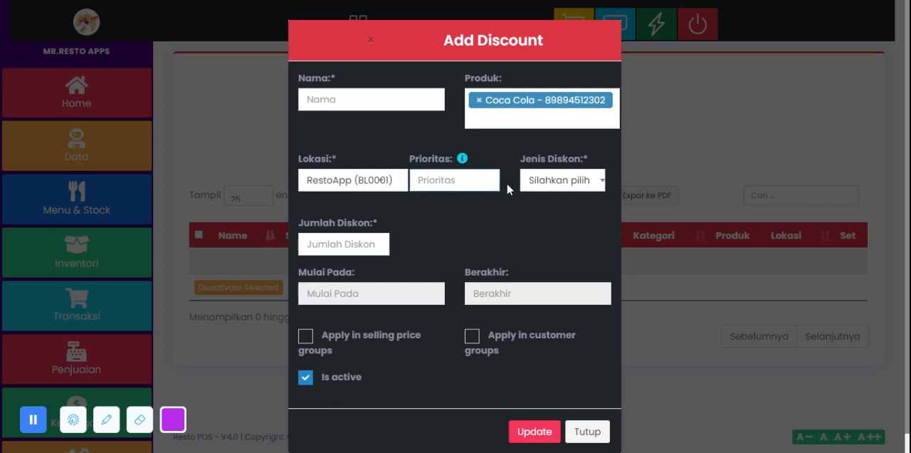
Step: Try the Tetap discount type, switch it to Persentase, and set the discount amount to 25
{"action": "left_click", "coordinate": [541, 183]}
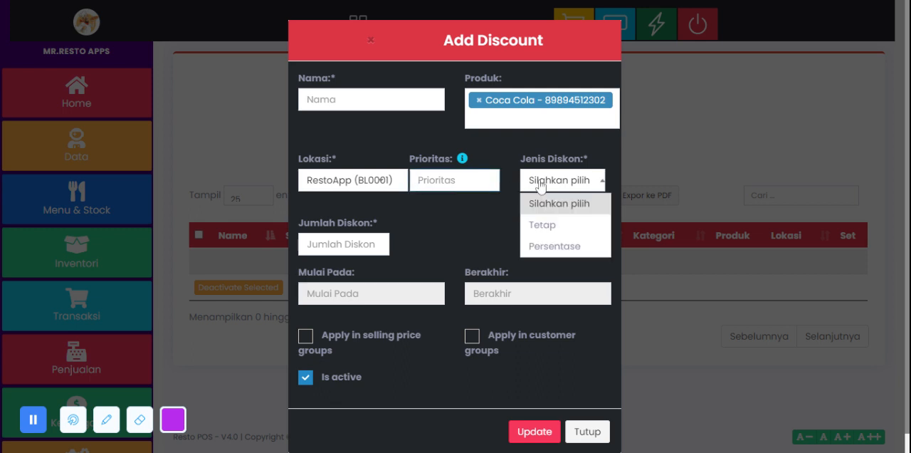
{"action": "left_click", "coordinate": [575, 228]}
{"action": "left_click", "coordinate": [572, 189]}
{"action": "left_click", "coordinate": [576, 245]}
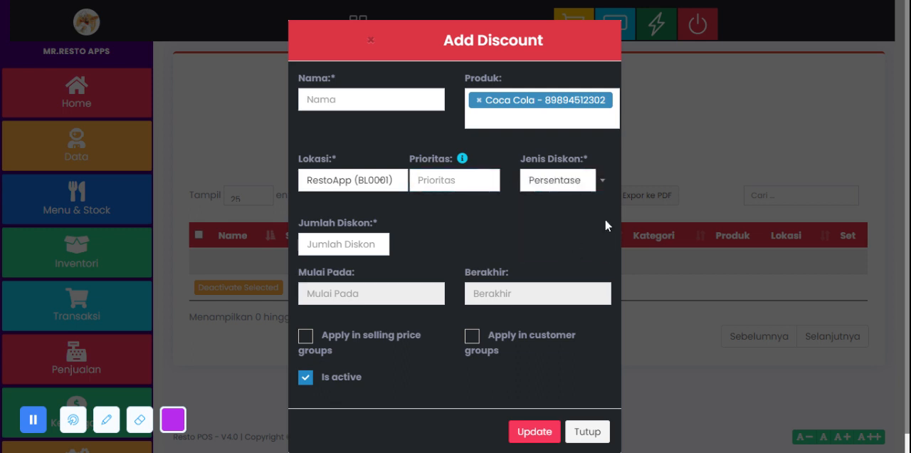
{"action": "left_click", "coordinate": [370, 243]}
{"action": "type", "text": "25"}
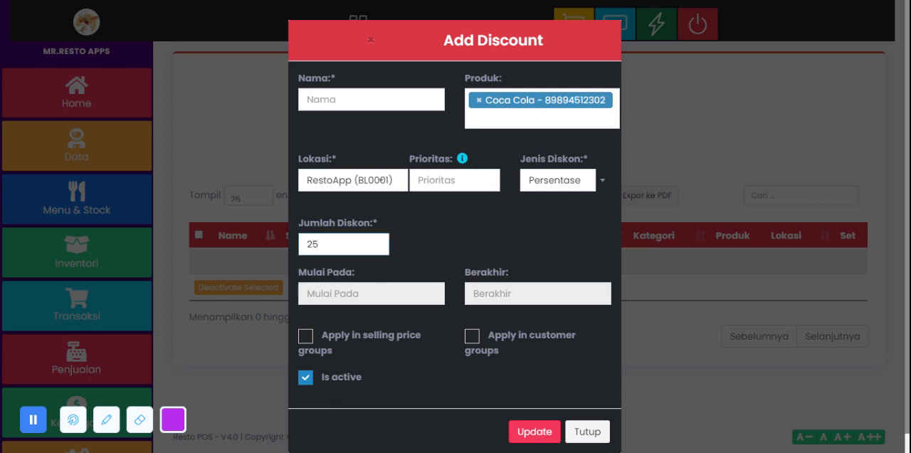
Step: Set the discount's validity from 06/04/2024 18:48 to 06/10/2024 18:48, and close the form without saving
{"action": "left_click", "coordinate": [371, 293]}
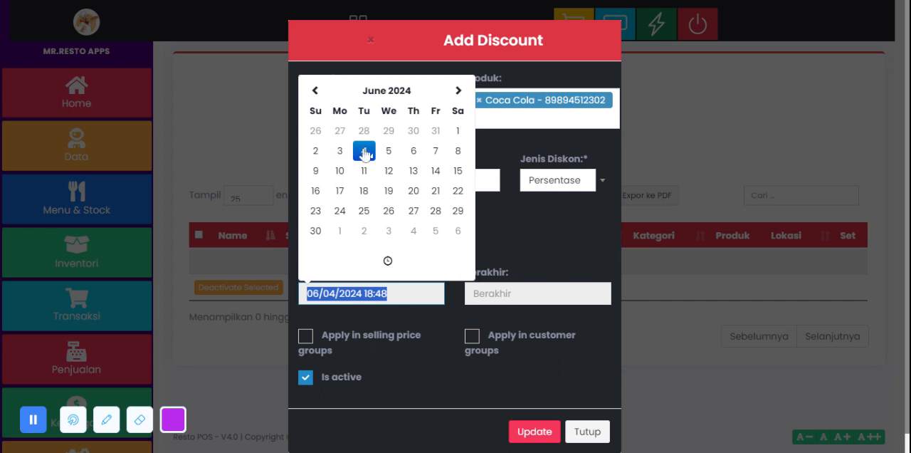
{"action": "left_click", "coordinate": [538, 294]}
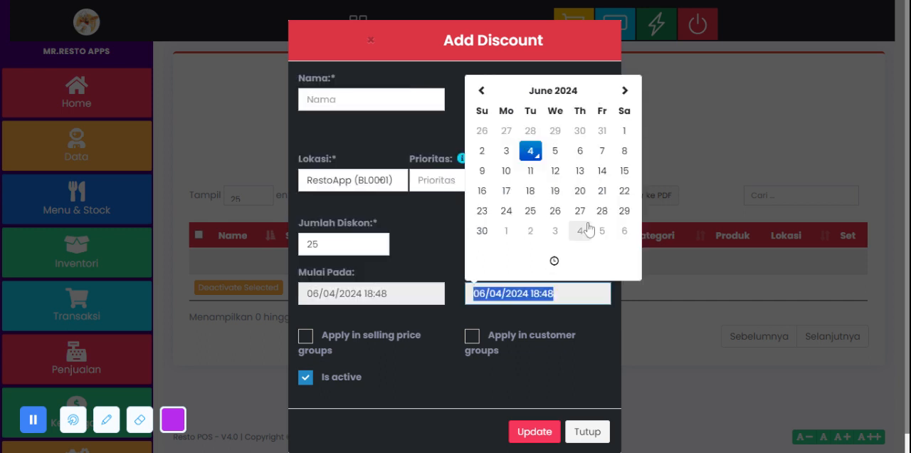
{"action": "left_click", "coordinate": [506, 172]}
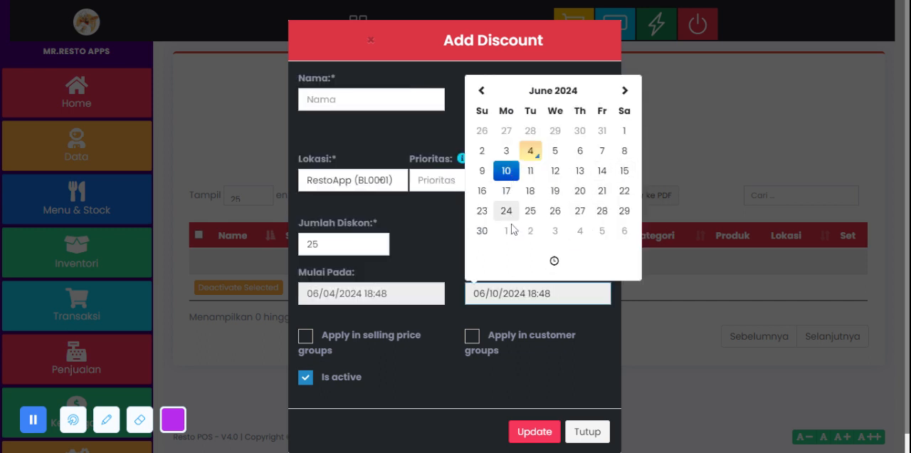
{"action": "left_click", "coordinate": [460, 308]}
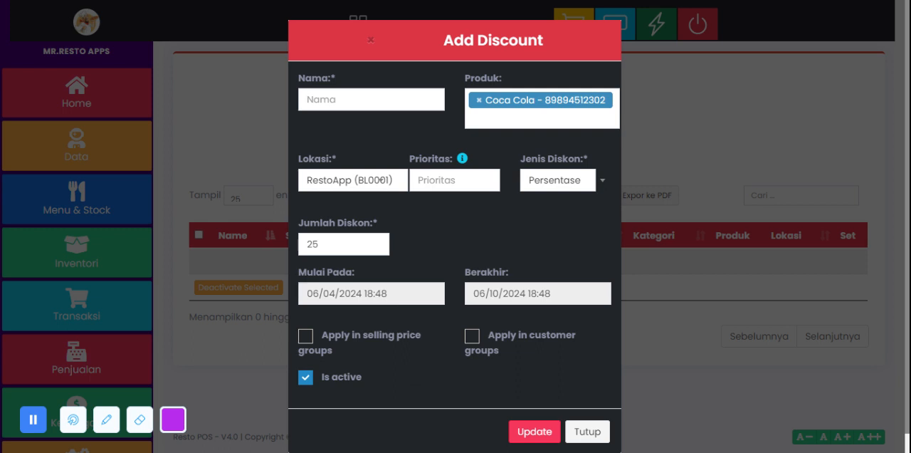
{"action": "scroll", "coordinate": [501, 317], "scroll_direction": "down", "scroll_amount": 1}
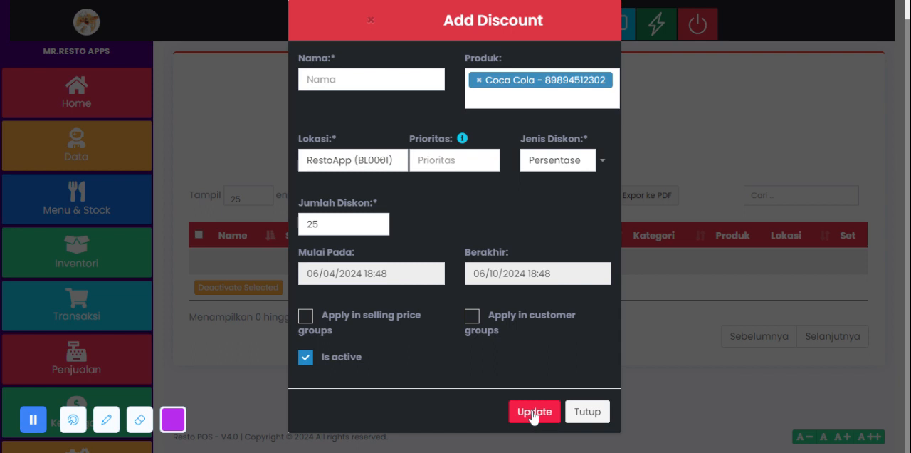
{"action": "left_click", "coordinate": [588, 413]}
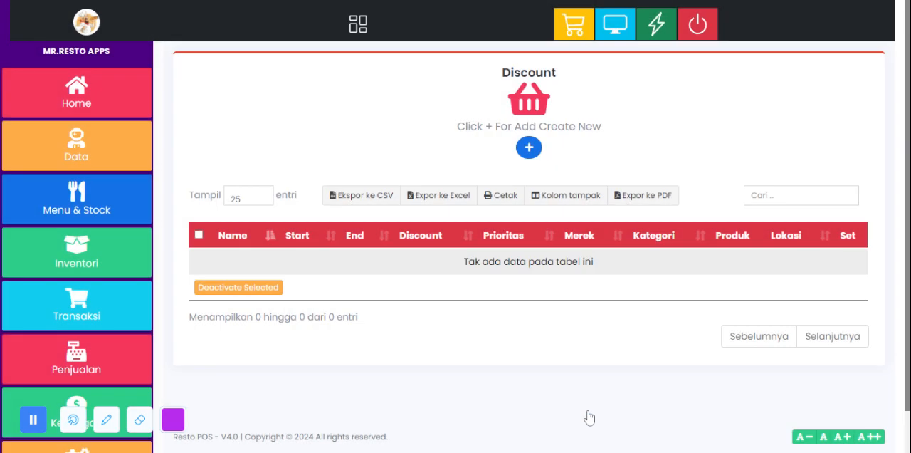
Step: Look through the Transaksi pages and open the Kios POS page under Penjualan
{"action": "scroll", "coordinate": [100, 342], "scroll_direction": "down", "scroll_amount": 1}
{"action": "scroll", "coordinate": [91, 320], "scroll_direction": "up", "scroll_amount": 1}
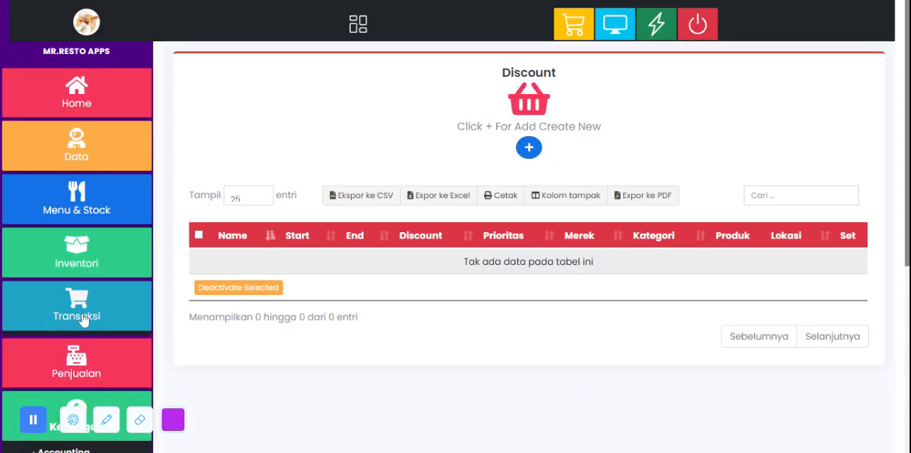
{"action": "left_click", "coordinate": [75, 310]}
{"action": "scroll", "coordinate": [87, 304], "scroll_direction": "down", "scroll_amount": 3}
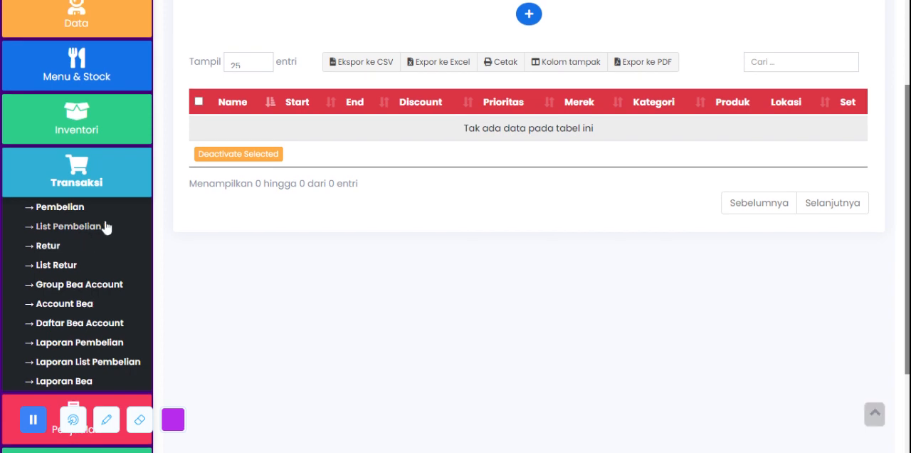
{"action": "left_click", "coordinate": [96, 184]}
{"action": "left_click", "coordinate": [90, 246]}
{"action": "scroll", "coordinate": [77, 235], "scroll_direction": "down", "scroll_amount": 2}
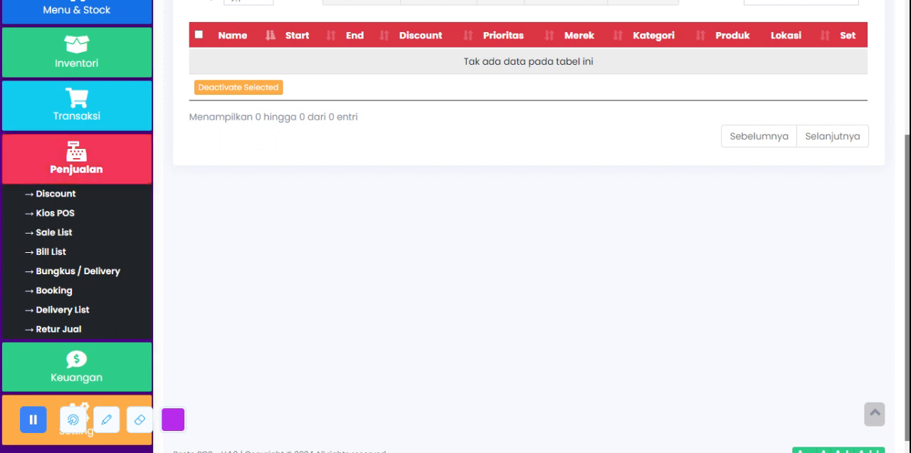
{"action": "left_click", "coordinate": [91, 251]}
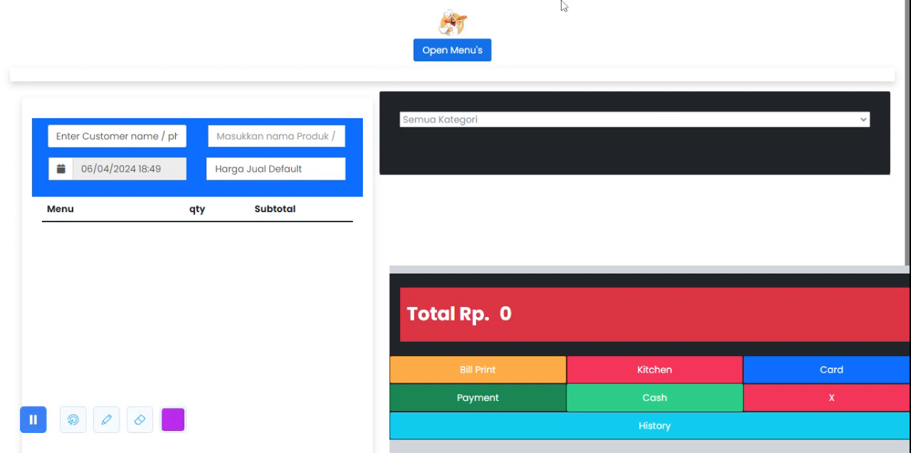
Step: Check the customer selector, keep the default customer, and assign table Meja 2 to the order
{"action": "left_click", "coordinate": [132, 142]}
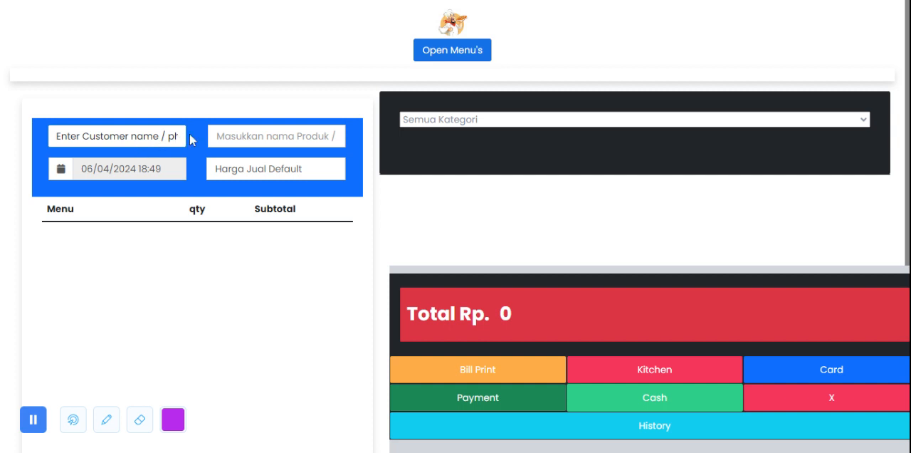
{"action": "left_click", "coordinate": [110, 135]}
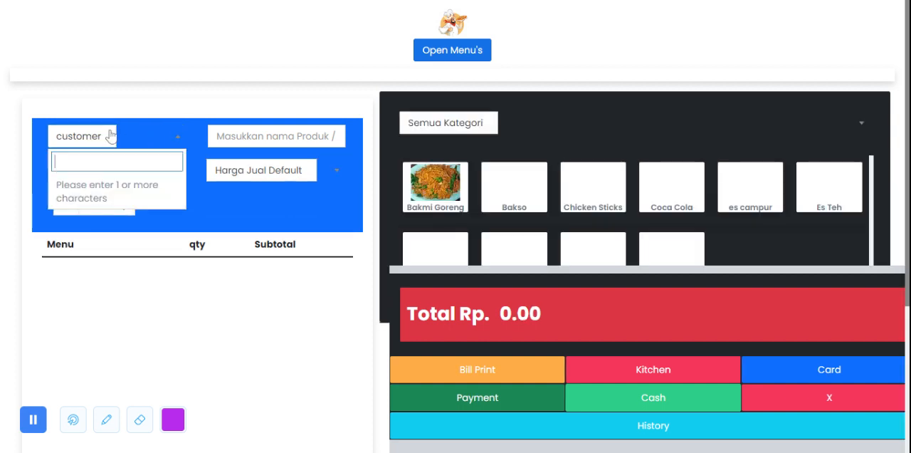
{"action": "left_click", "coordinate": [166, 124]}
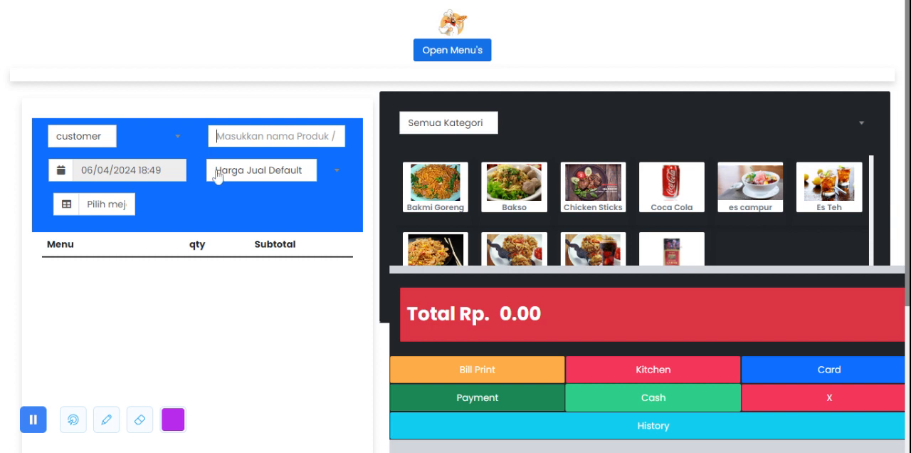
{"action": "scroll", "coordinate": [217, 177], "scroll_direction": "down", "scroll_amount": 1}
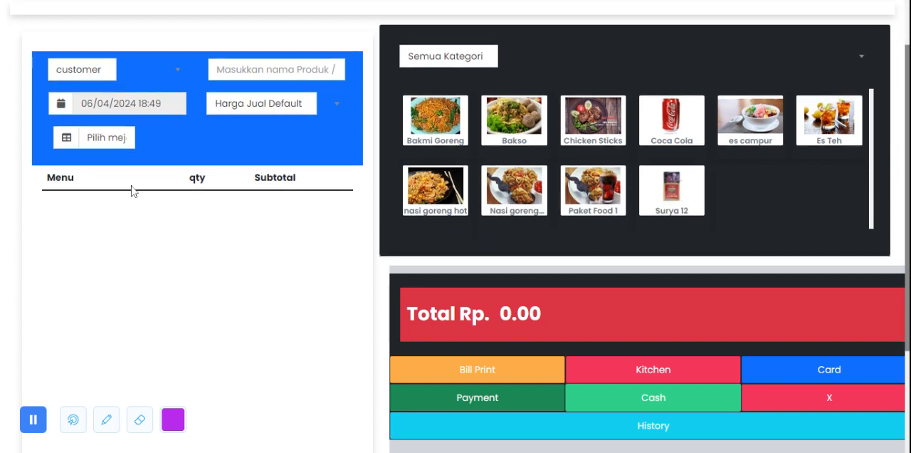
{"action": "left_click", "coordinate": [104, 146]}
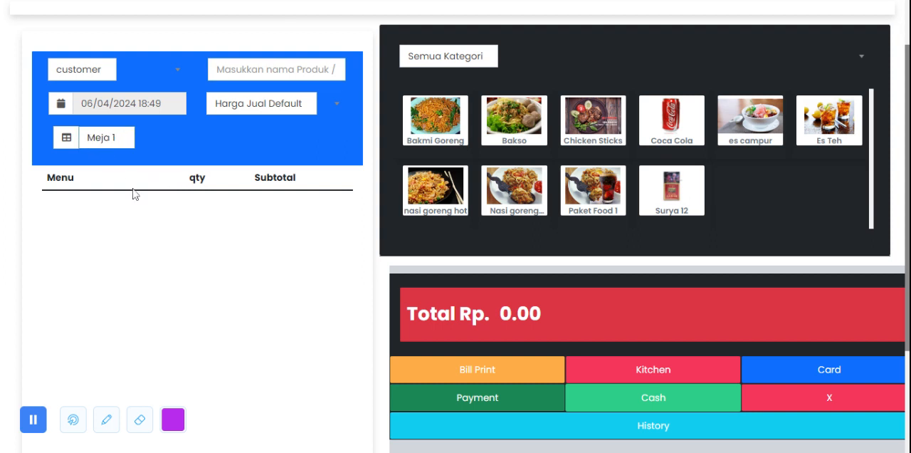
{"action": "left_click", "coordinate": [133, 189]}
Step: Filter the POS product menu by the Makanan category and switch the filter to Minuman
{"action": "left_click", "coordinate": [482, 66]}
{"action": "left_click", "coordinate": [587, 104]}
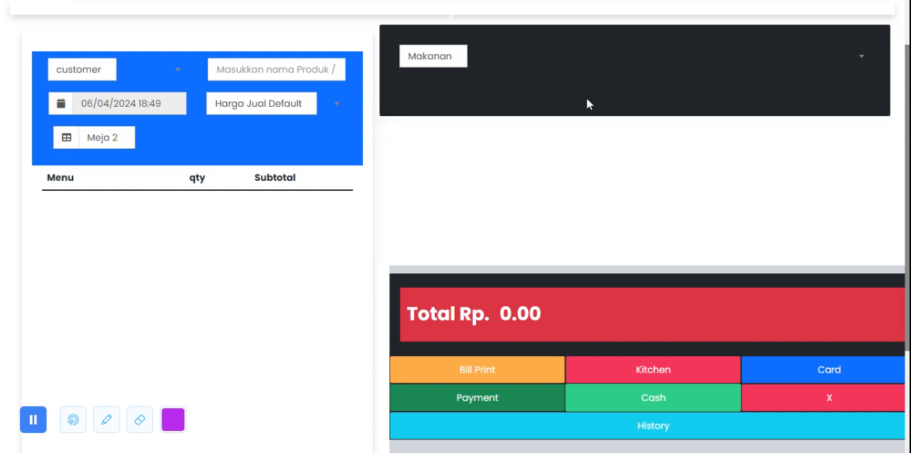
{"action": "left_click", "coordinate": [454, 66]}
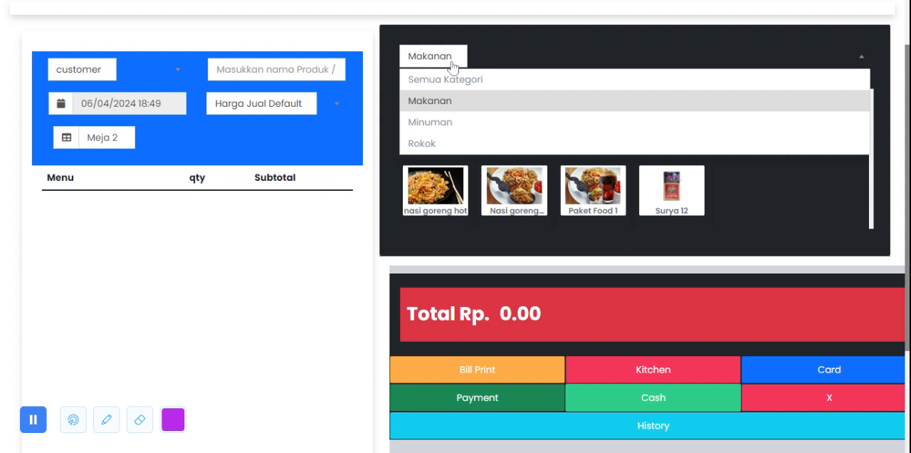
{"action": "left_click", "coordinate": [449, 120]}
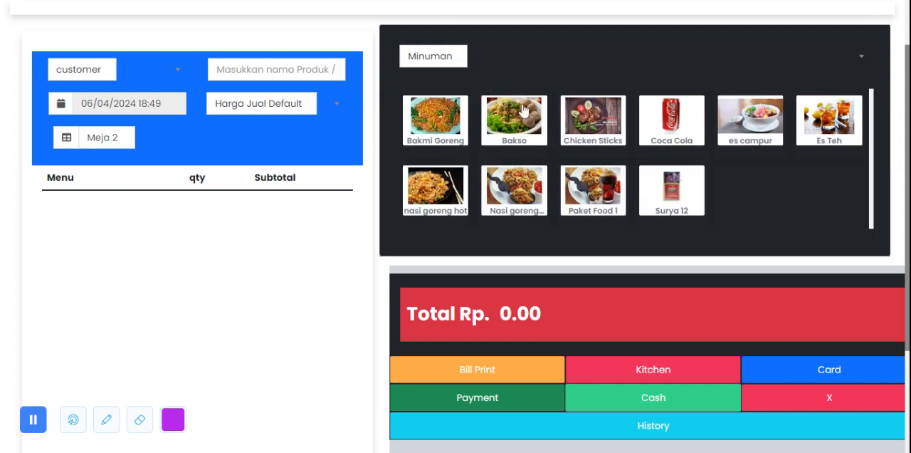
Step: Add one Bakmi Goreng and one es campur to the order and review their lines
{"action": "left_click", "coordinate": [440, 124]}
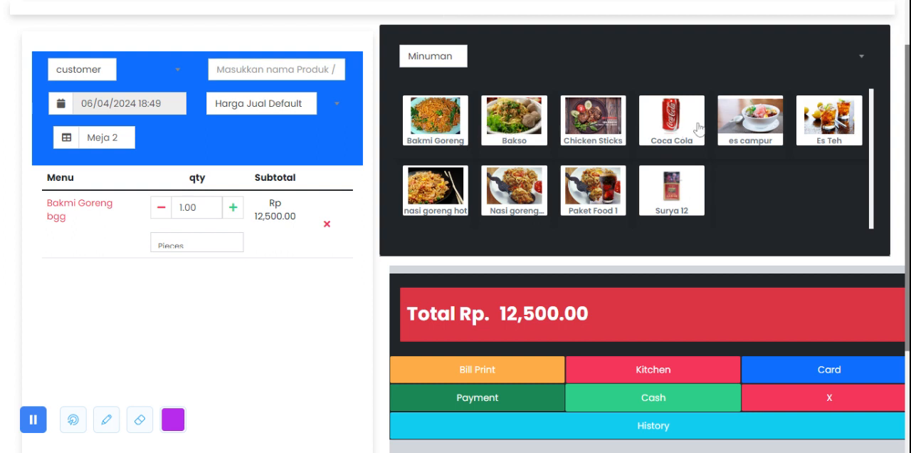
{"action": "left_click", "coordinate": [751, 124]}
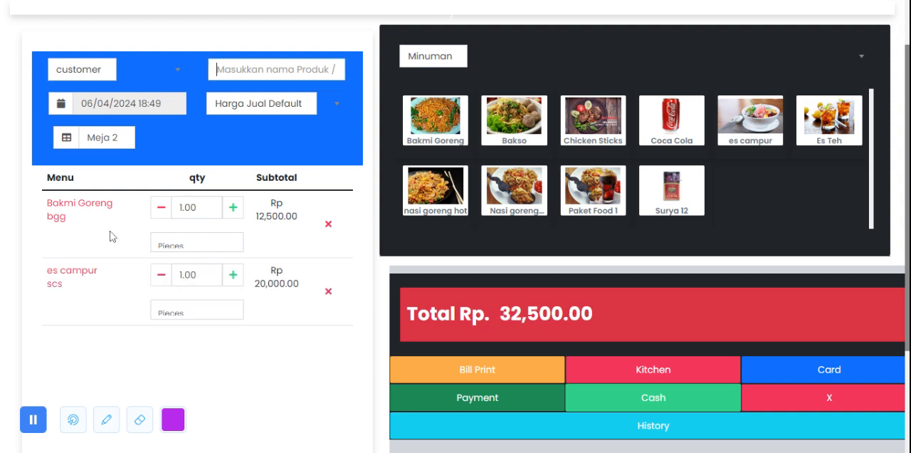
{"action": "left_click_drag", "start_coordinate": [45, 212], "coordinate": [134, 311]}
{"action": "left_click", "coordinate": [100, 305]}
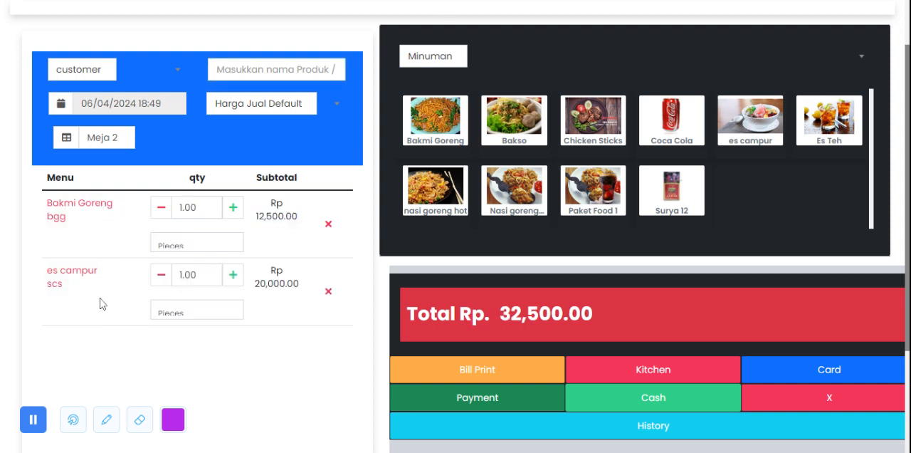
{"action": "scroll", "coordinate": [191, 305], "scroll_direction": "down", "scroll_amount": 2}
{"action": "scroll", "coordinate": [193, 305], "scroll_direction": "up", "scroll_amount": 3}
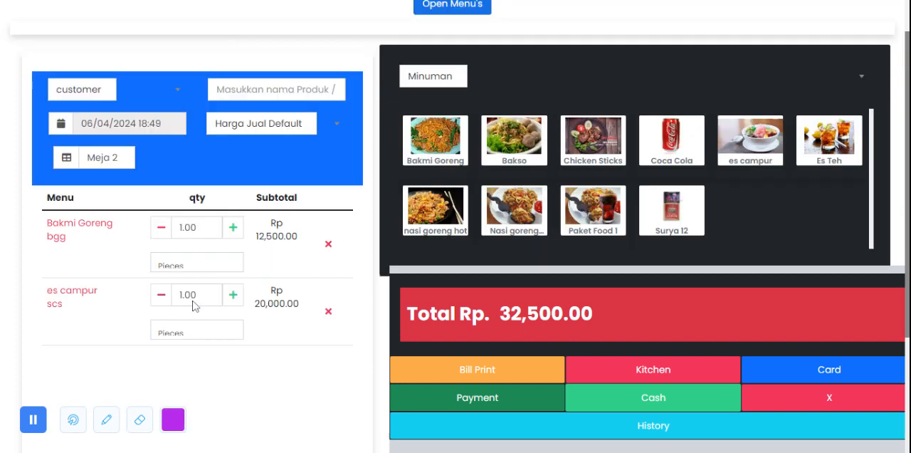
Step: Raise the Bakmi Goreng quantity to 3 and lower it back to 1
{"action": "scroll", "coordinate": [203, 279], "scroll_direction": "down", "scroll_amount": 1}
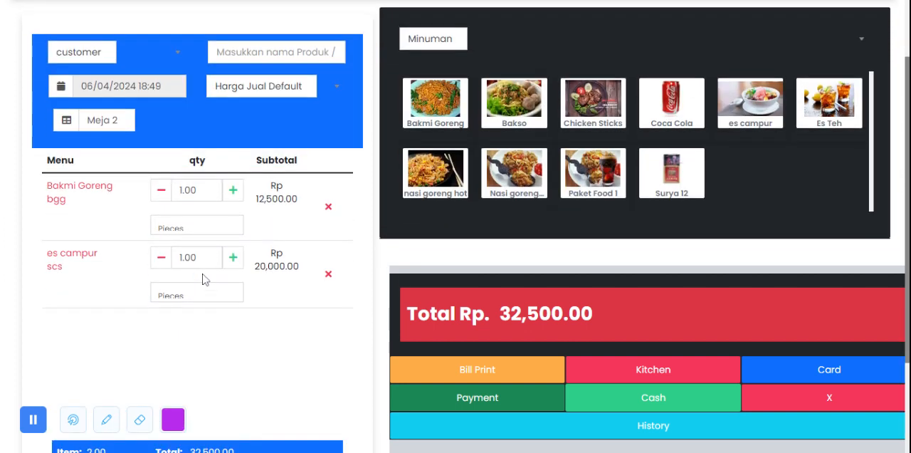
{"action": "left_click", "coordinate": [232, 190]}
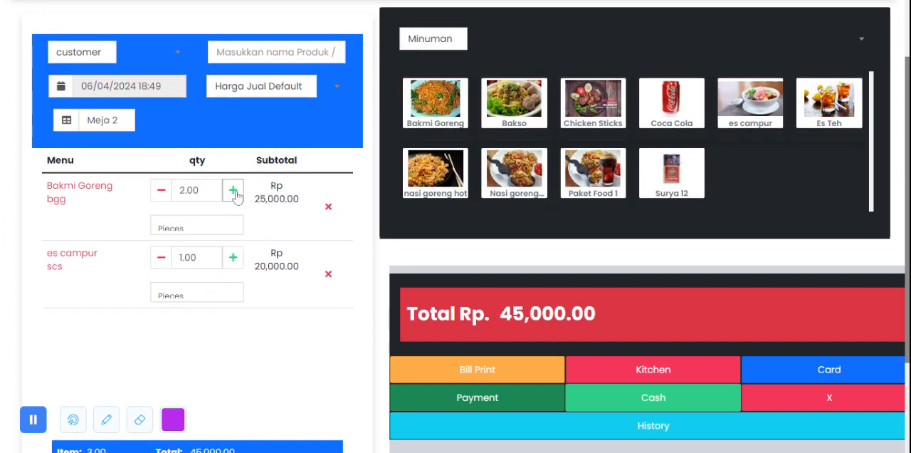
{"action": "left_click", "coordinate": [233, 190]}
{"action": "left_click", "coordinate": [161, 194]}
{"action": "left_click", "coordinate": [162, 194]}
Step: Examine the order summary for the item count, total, discount, PPn and Bea amounts
{"action": "scroll", "coordinate": [299, 258], "scroll_direction": "down", "scroll_amount": 1}
{"action": "scroll", "coordinate": [300, 258], "scroll_direction": "down", "scroll_amount": 2}
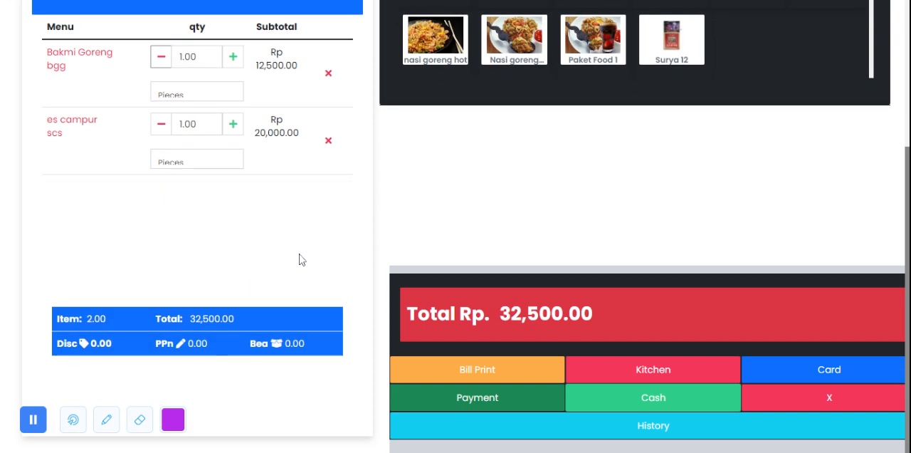
{"action": "left_click_drag", "start_coordinate": [57, 314], "coordinate": [321, 347]}
{"action": "left_click", "coordinate": [269, 396]}
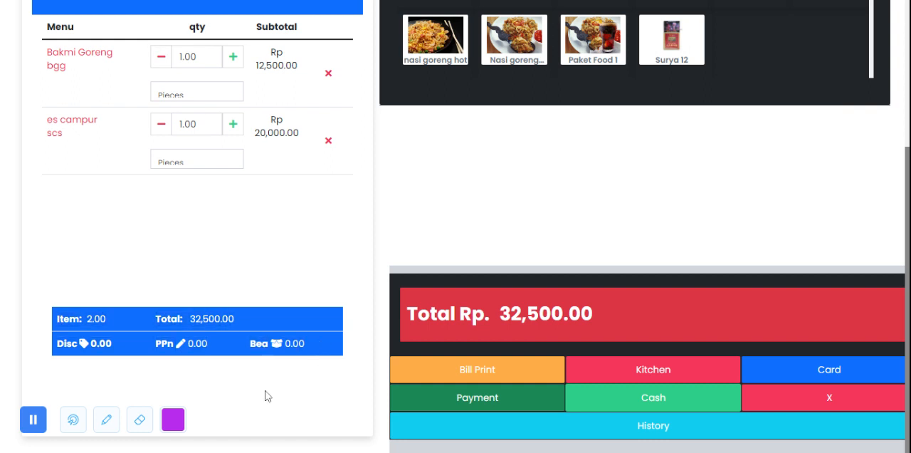
Step: Review the order tax (Pajak Pesanan) choices for PPn, leave it at Tidak ada, and cancel the edit
{"action": "left_click", "coordinate": [180, 344]}
{"action": "left_click", "coordinate": [347, 100]}
{"action": "left_click", "coordinate": [352, 112]}
{"action": "left_click", "coordinate": [396, 99]}
{"action": "left_click", "coordinate": [392, 133]}
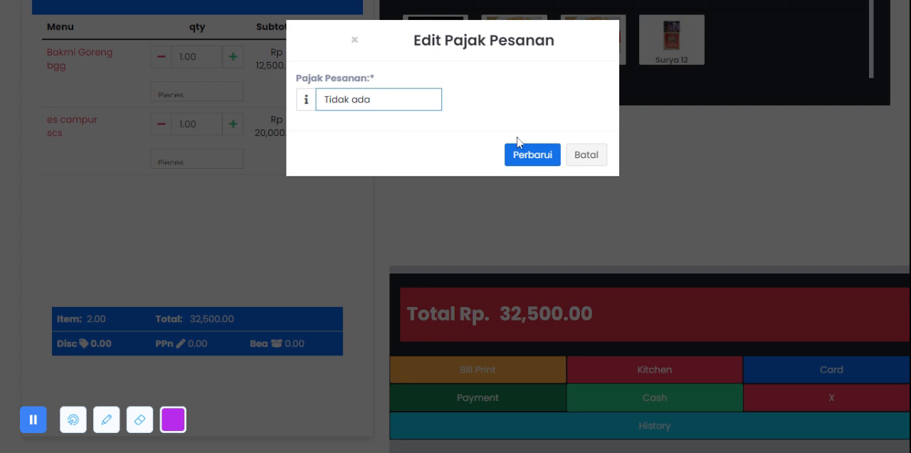
{"action": "left_click", "coordinate": [587, 157]}
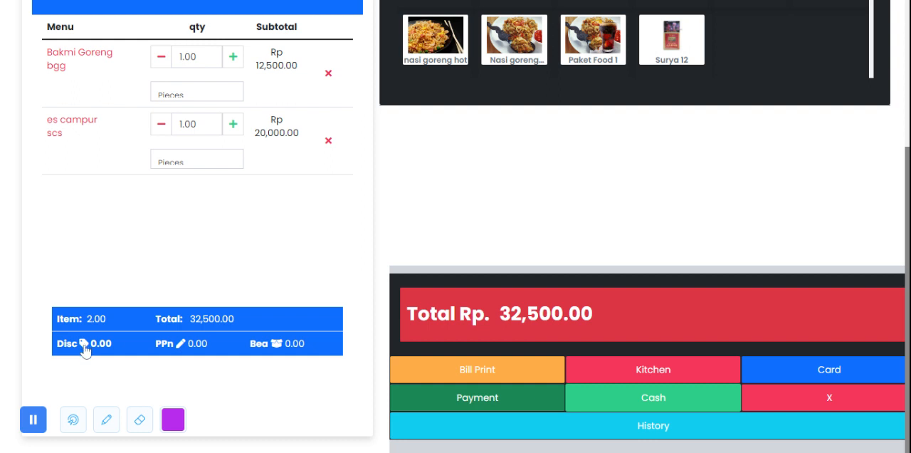
Step: Open the menu picker over the current order, filter it to the Makanan category, and close it without adding a product
{"action": "scroll", "coordinate": [633, 148], "scroll_direction": "up", "scroll_amount": 3}
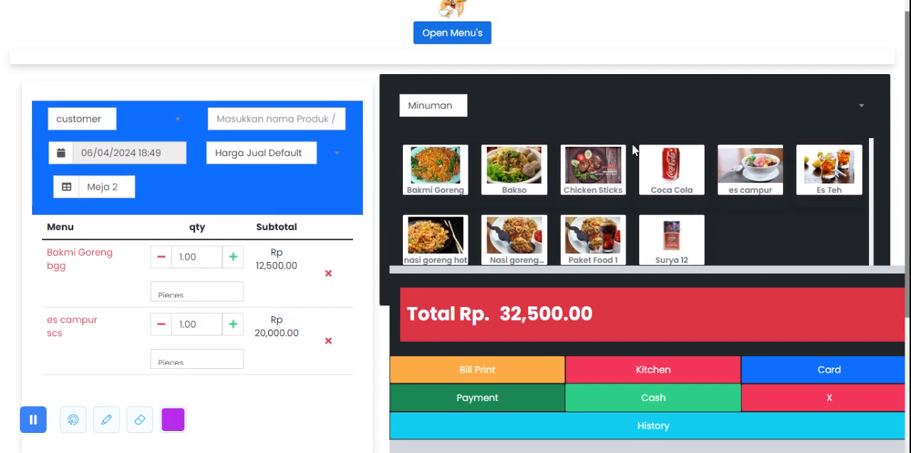
{"action": "scroll", "coordinate": [623, 150], "scroll_direction": "up", "scroll_amount": 1}
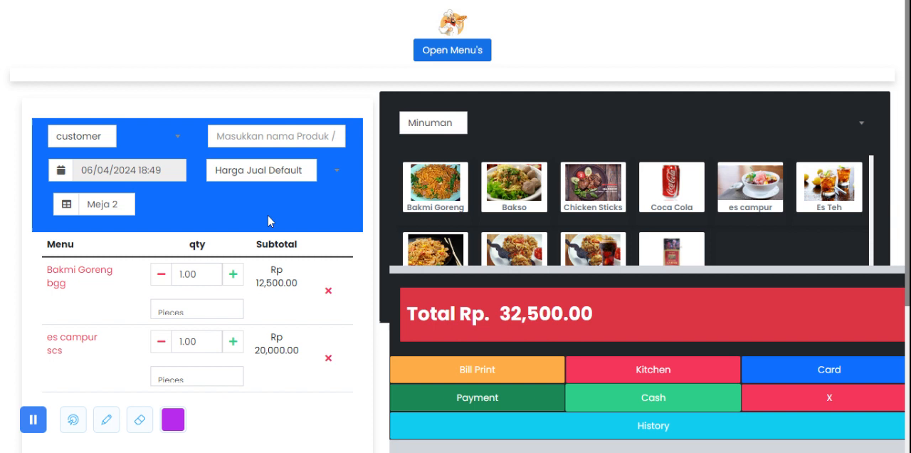
{"action": "scroll", "coordinate": [270, 213], "scroll_direction": "down", "scroll_amount": 5}
{"action": "scroll", "coordinate": [273, 228], "scroll_direction": "up", "scroll_amount": 4}
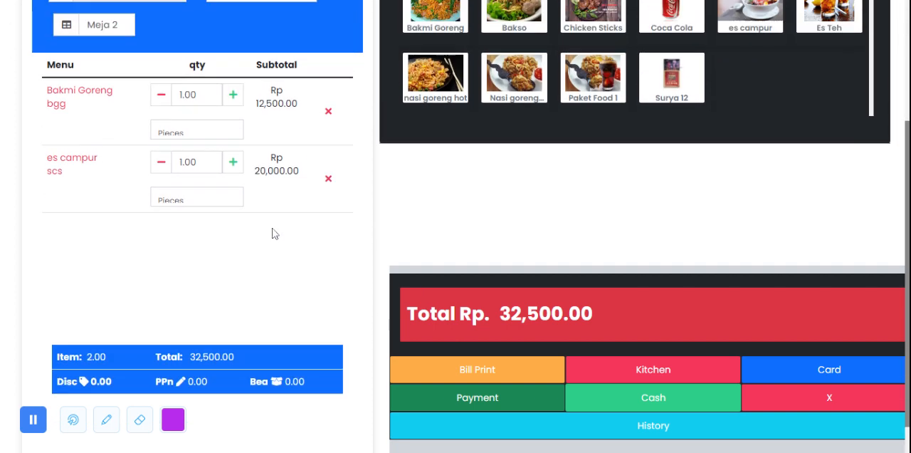
{"action": "scroll", "coordinate": [456, 214], "scroll_direction": "up", "scroll_amount": 1}
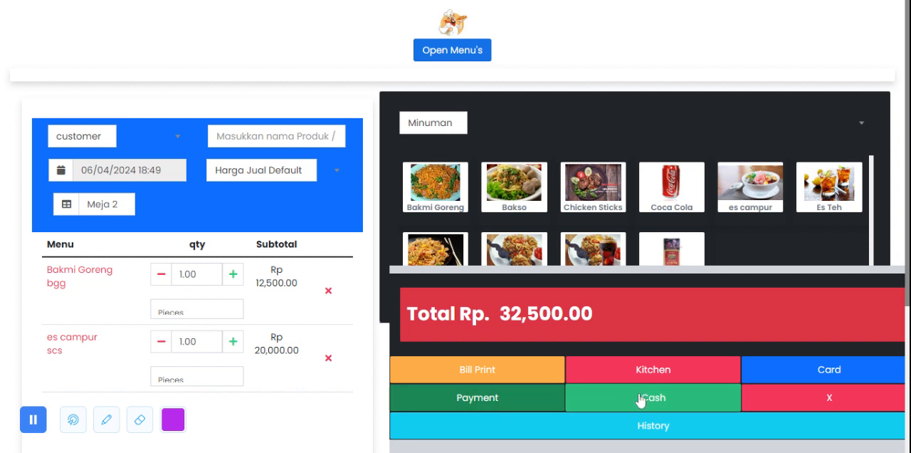
{"action": "left_click", "coordinate": [463, 56]}
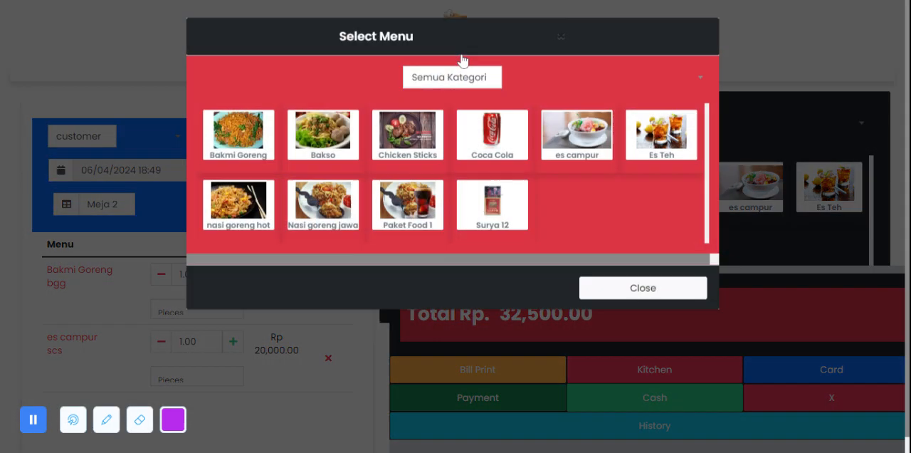
{"action": "left_click", "coordinate": [456, 87]}
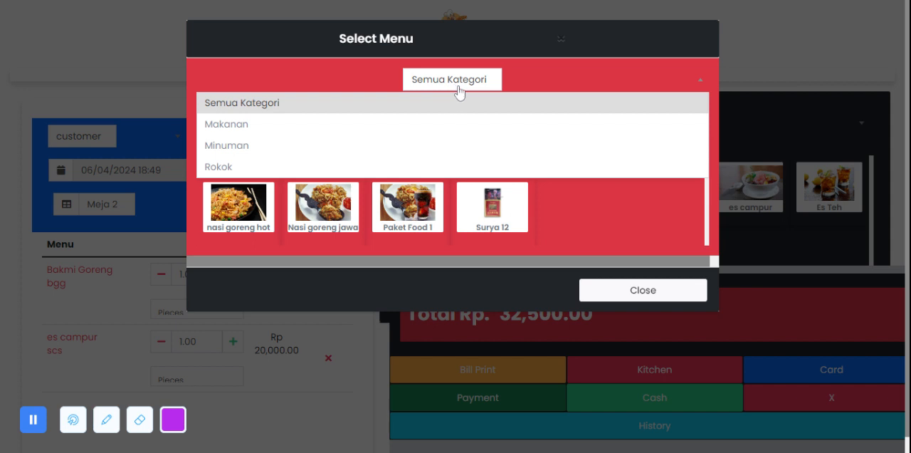
{"action": "left_click", "coordinate": [429, 125]}
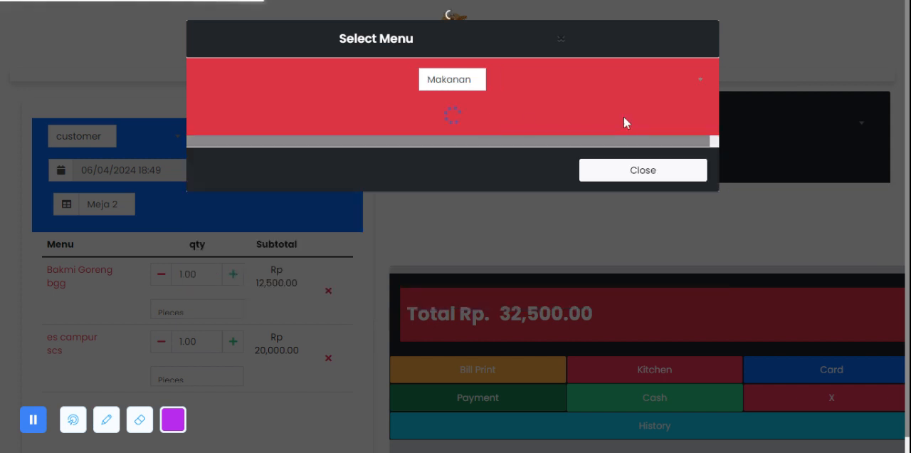
{"action": "left_click", "coordinate": [465, 81]}
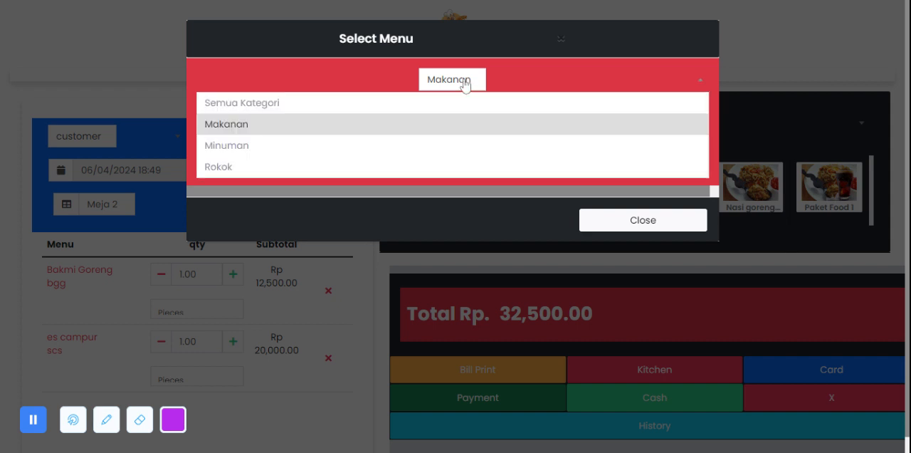
{"action": "left_click", "coordinate": [465, 82]}
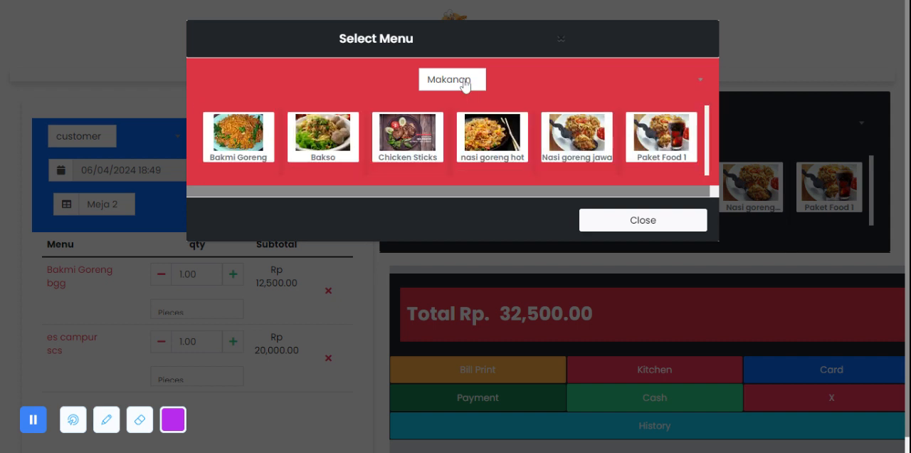
{"action": "left_click", "coordinate": [660, 220]}
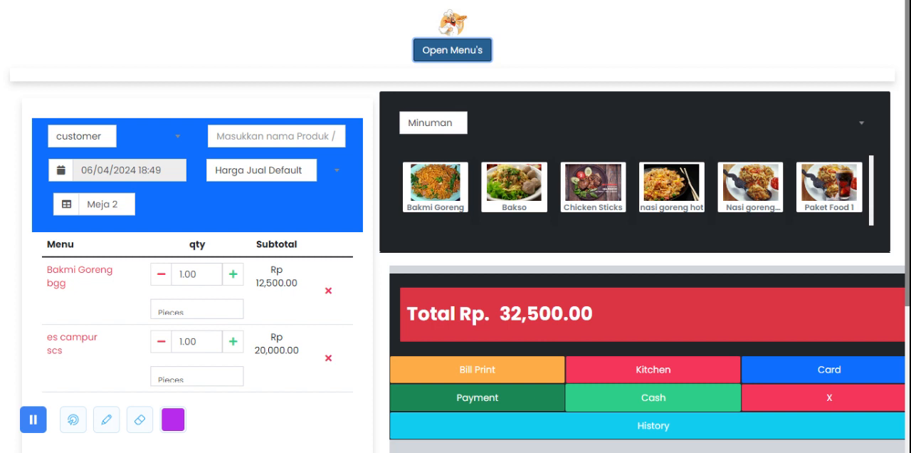
Step: Complete the Meja 2 order as a cash sale
{"action": "scroll", "coordinate": [643, 173], "scroll_direction": "down", "scroll_amount": 3}
{"action": "scroll", "coordinate": [648, 154], "scroll_direction": "up", "scroll_amount": 3}
{"action": "left_click", "coordinate": [609, 403]}
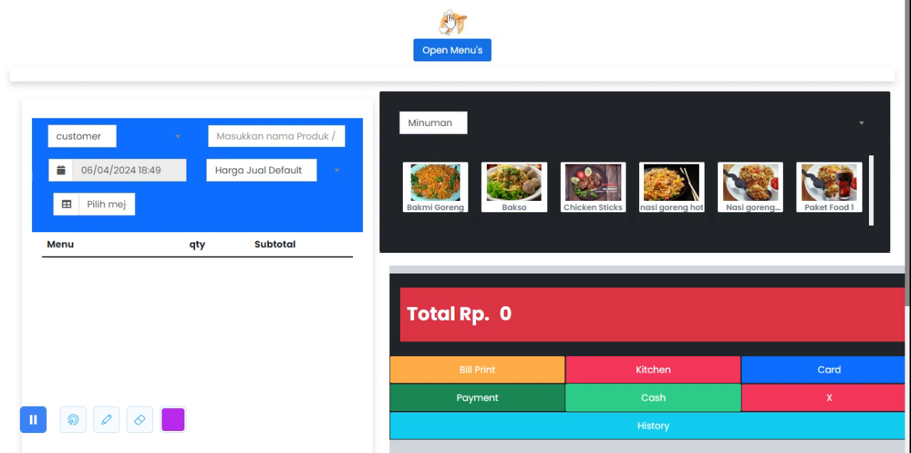
Step: Leave the cashier screen, open the Sale List, and review the actions available for the newest sale
{"action": "left_click", "coordinate": [452, 21]}
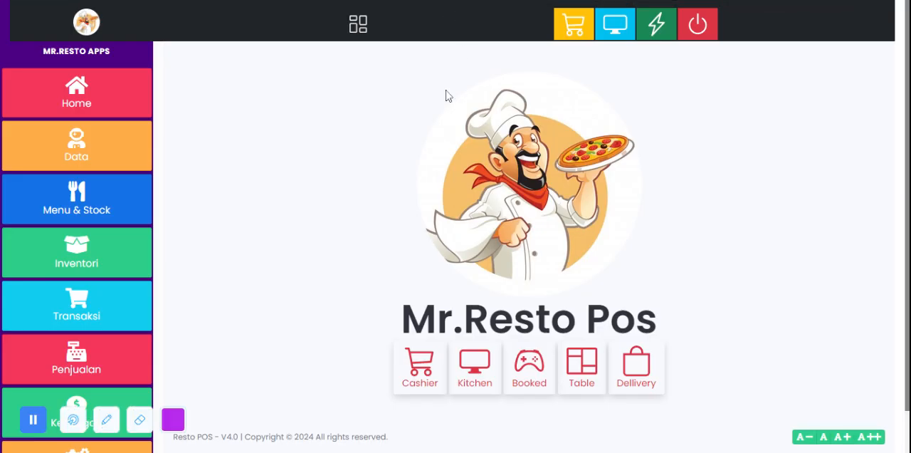
{"action": "scroll", "coordinate": [100, 239], "scroll_direction": "down", "scroll_amount": 1}
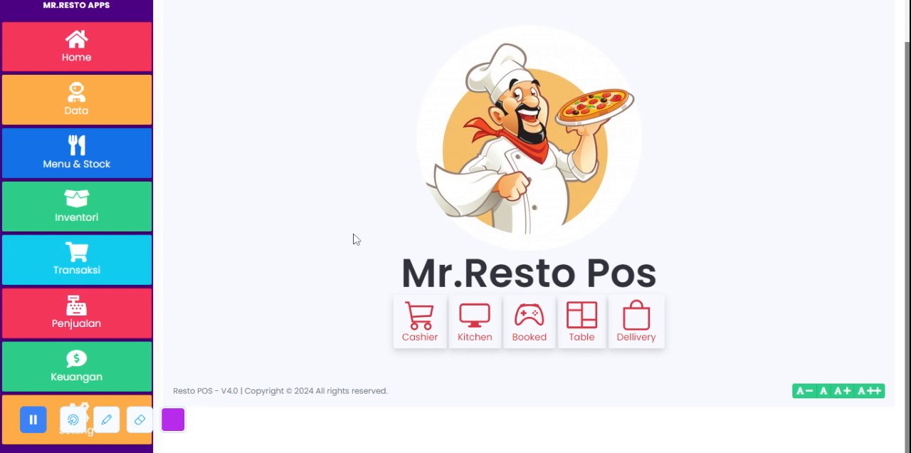
{"action": "left_click", "coordinate": [104, 314]}
{"action": "scroll", "coordinate": [93, 311], "scroll_direction": "down", "scroll_amount": 3}
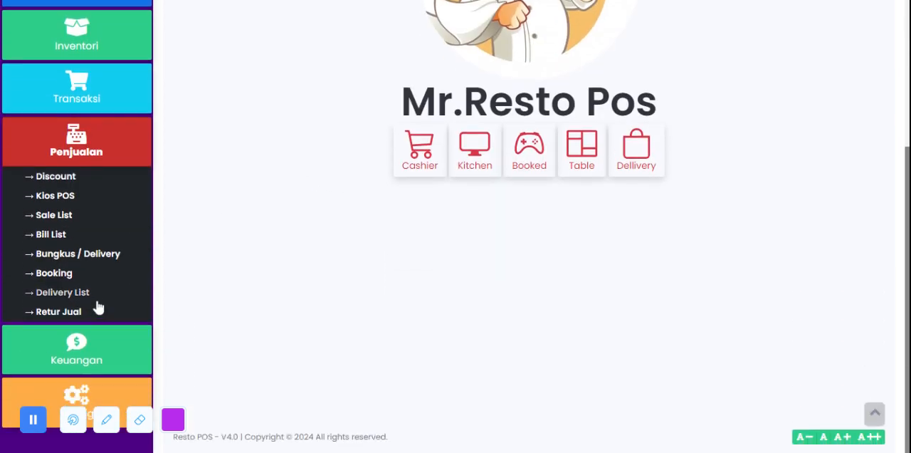
{"action": "left_click", "coordinate": [55, 216]}
{"action": "scroll", "coordinate": [321, 163], "scroll_direction": "down", "scroll_amount": 4}
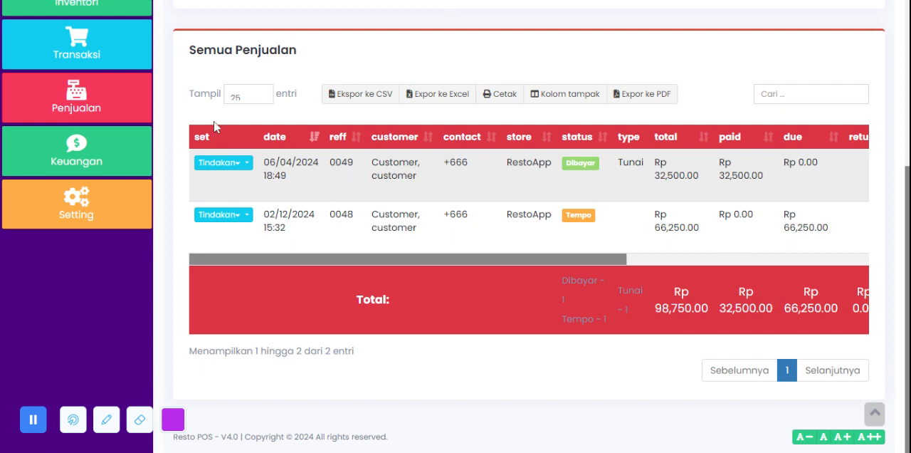
{"action": "left_click", "coordinate": [231, 163]}
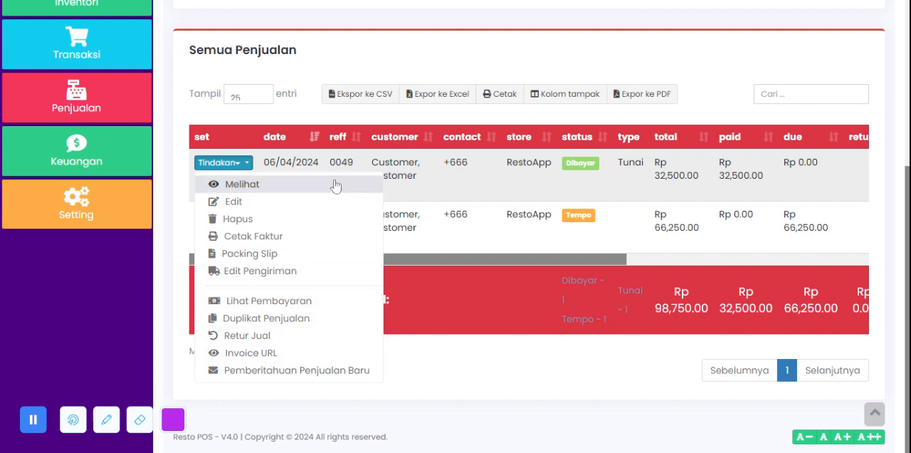
{"action": "left_click", "coordinate": [309, 78]}
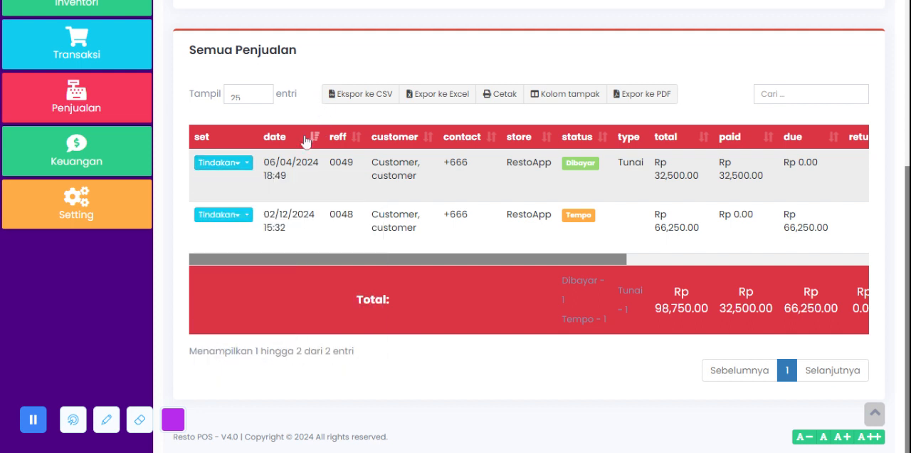
Step: Open the Bill List page under Penjualan and look over its filters and table
{"action": "left_click", "coordinate": [76, 104]}
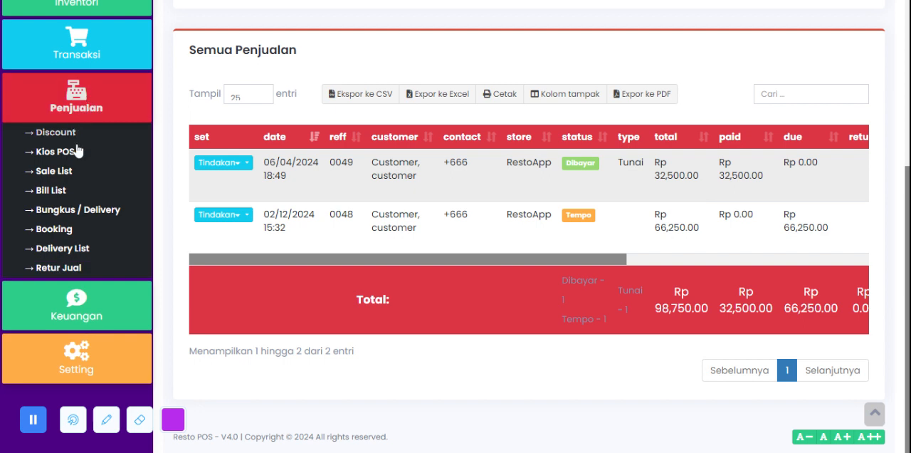
{"action": "left_click", "coordinate": [63, 192]}
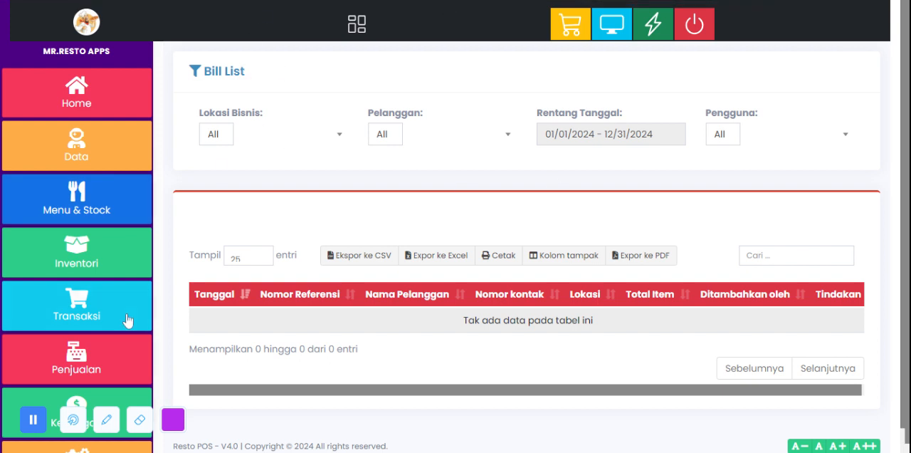
{"action": "left_click", "coordinate": [85, 320]}
{"action": "left_click", "coordinate": [82, 321]}
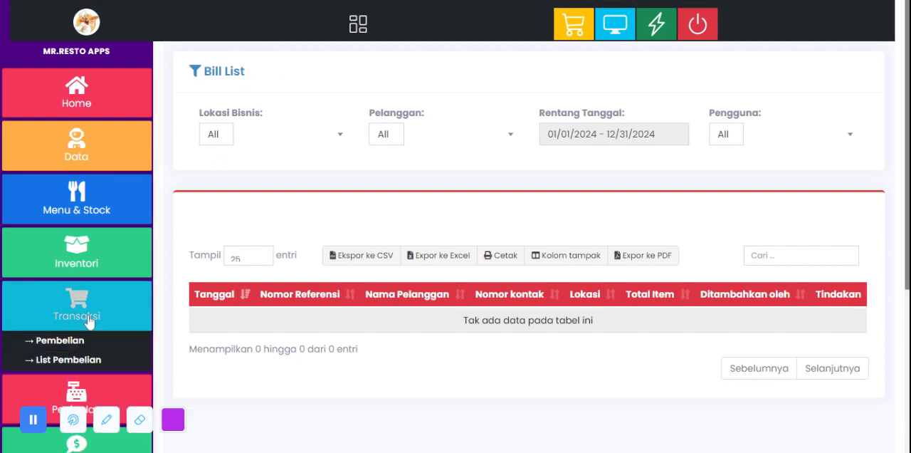
Step: Open the Bungkus / Delivery sale form and set its selling price group to GOfood
{"action": "scroll", "coordinate": [78, 244], "scroll_direction": "down", "scroll_amount": 3}
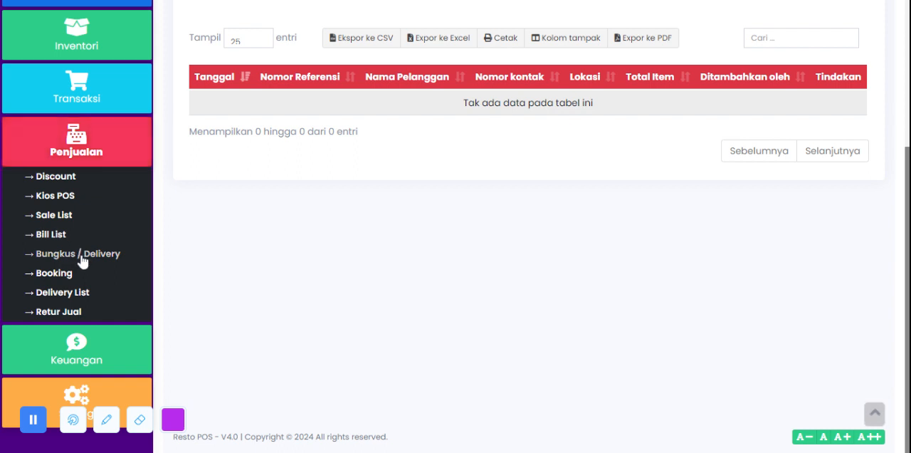
{"action": "left_click", "coordinate": [78, 255]}
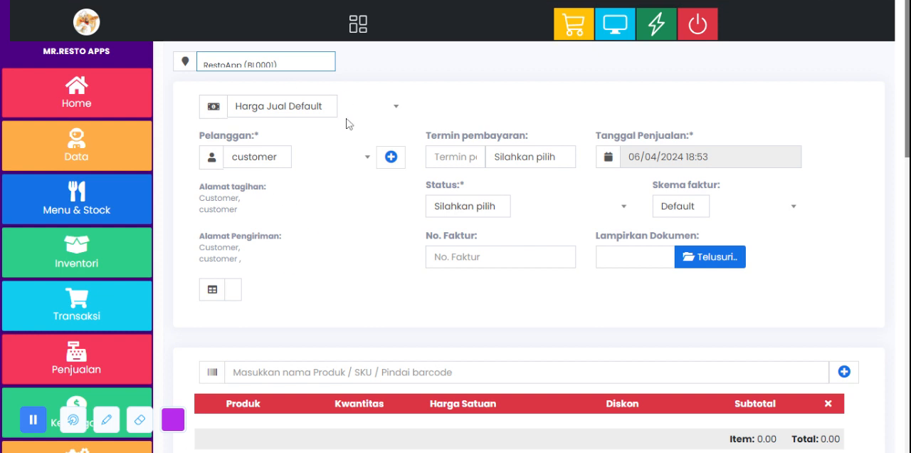
{"action": "left_click", "coordinate": [274, 159]}
{"action": "left_click", "coordinate": [276, 161]}
{"action": "left_click", "coordinate": [319, 117]}
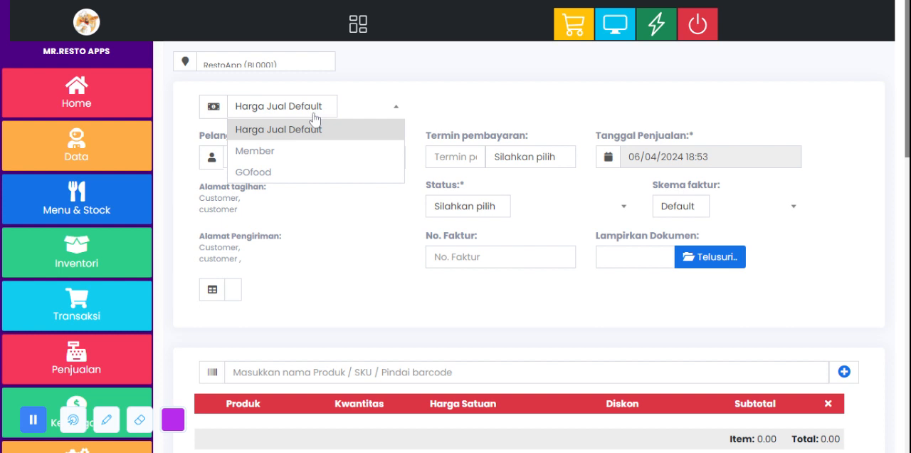
{"action": "left_click", "coordinate": [320, 171]}
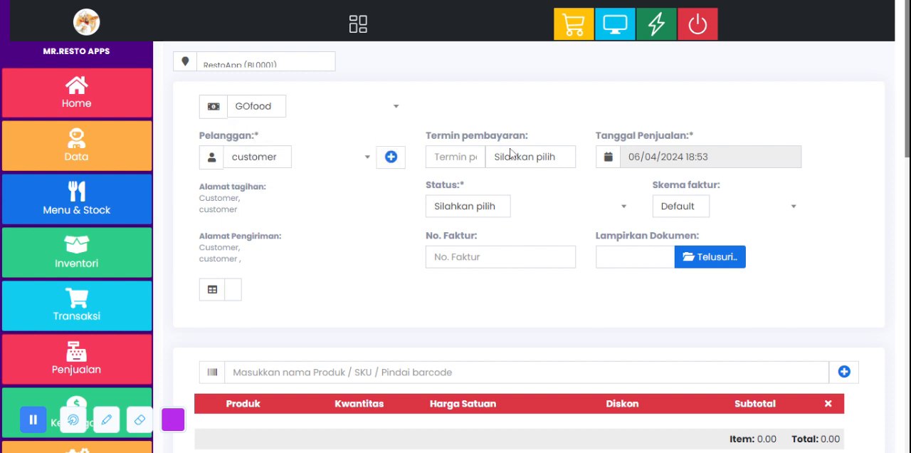
Step: Set the delivery sale's status to Final and check the invoice scheme (Skema faktur) and invoice number fields
{"action": "left_click", "coordinate": [506, 205]}
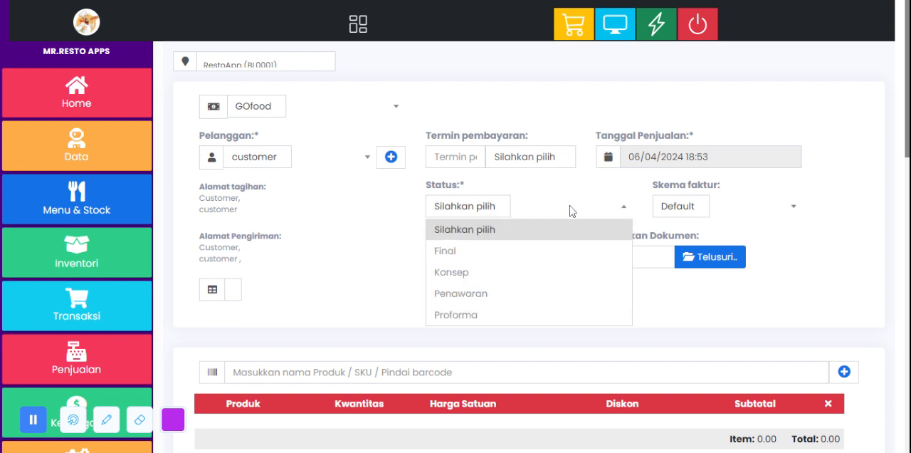
{"action": "left_click", "coordinate": [508, 256]}
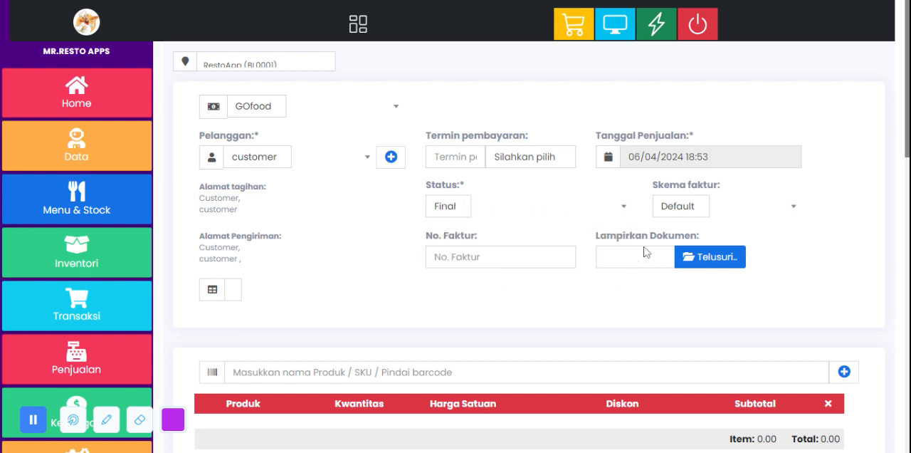
{"action": "left_click", "coordinate": [691, 208]}
{"action": "left_click", "coordinate": [694, 210]}
{"action": "left_click", "coordinate": [500, 257]}
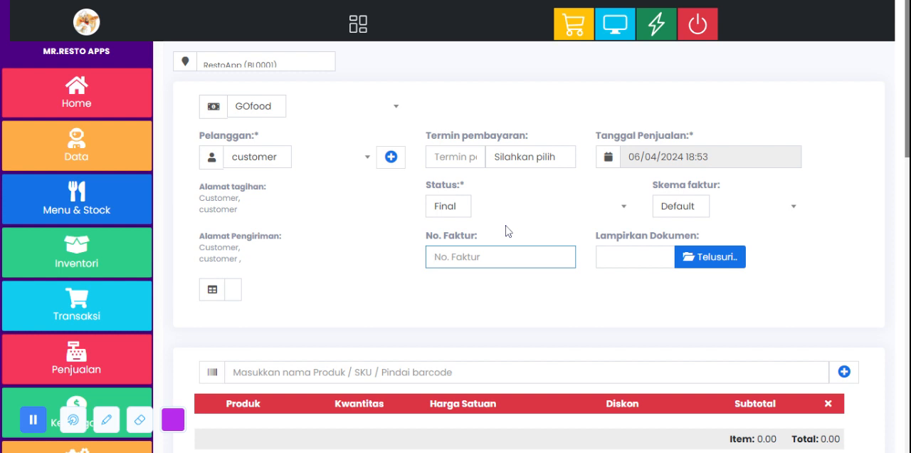
Step: Search the products for "nasi" and add Nasi goreng jawa to the delivery sale
{"action": "scroll", "coordinate": [336, 226], "scroll_direction": "down", "scroll_amount": 1}
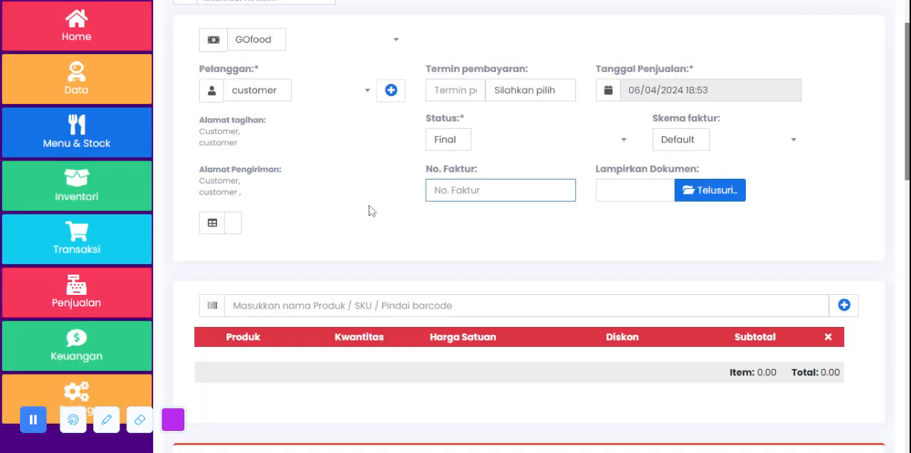
{"action": "scroll", "coordinate": [371, 210], "scroll_direction": "down", "scroll_amount": 3}
{"action": "left_click", "coordinate": [442, 105]}
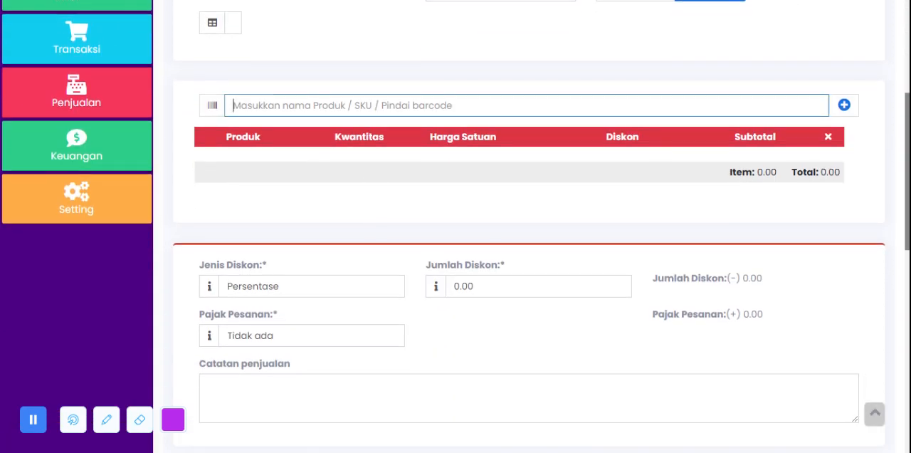
{"action": "type", "text": "nasi"}
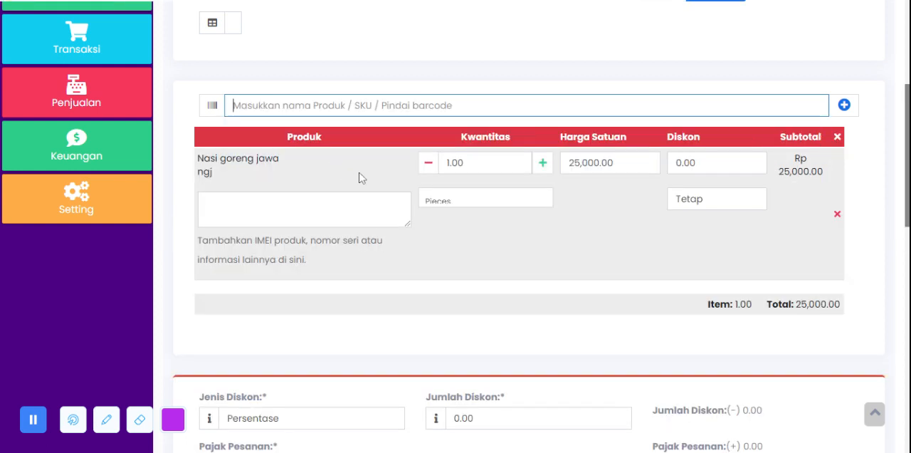
Step: Review the discount type, discount amount, order tax and sales note fields of the delivery sale
{"action": "scroll", "coordinate": [512, 230], "scroll_direction": "down", "scroll_amount": 3}
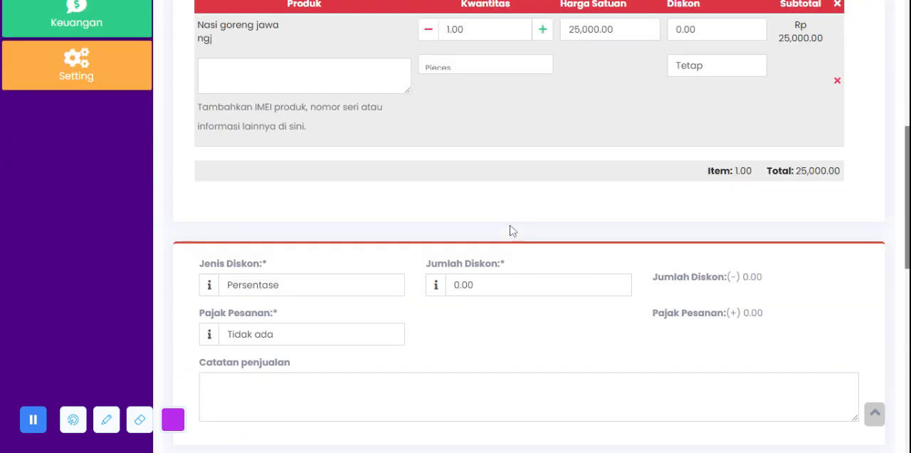
{"action": "scroll", "coordinate": [510, 230], "scroll_direction": "down", "scroll_amount": 1}
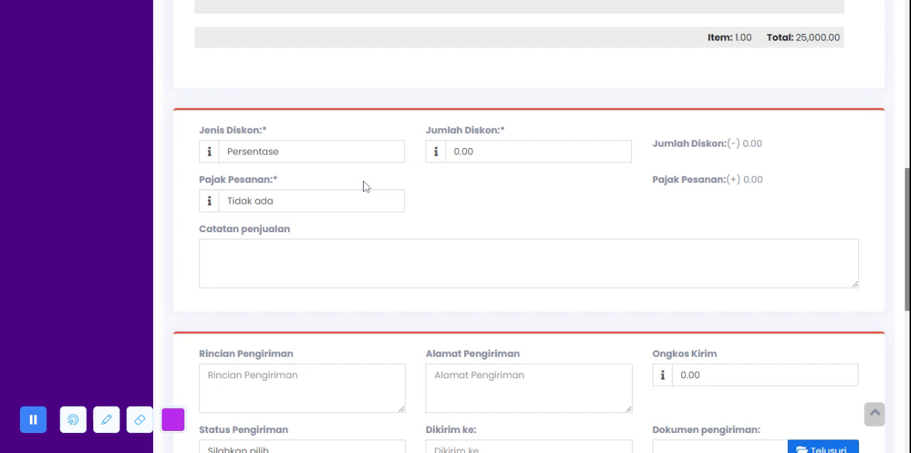
{"action": "left_click", "coordinate": [436, 150]}
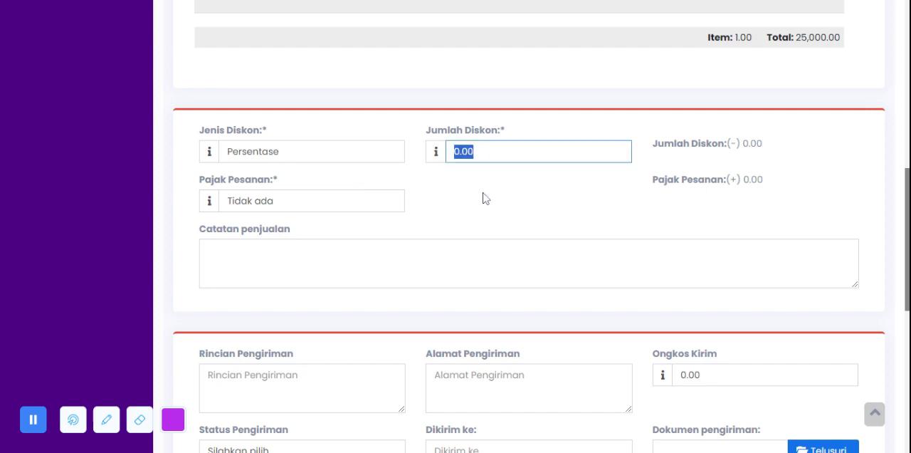
{"action": "left_click", "coordinate": [378, 206]}
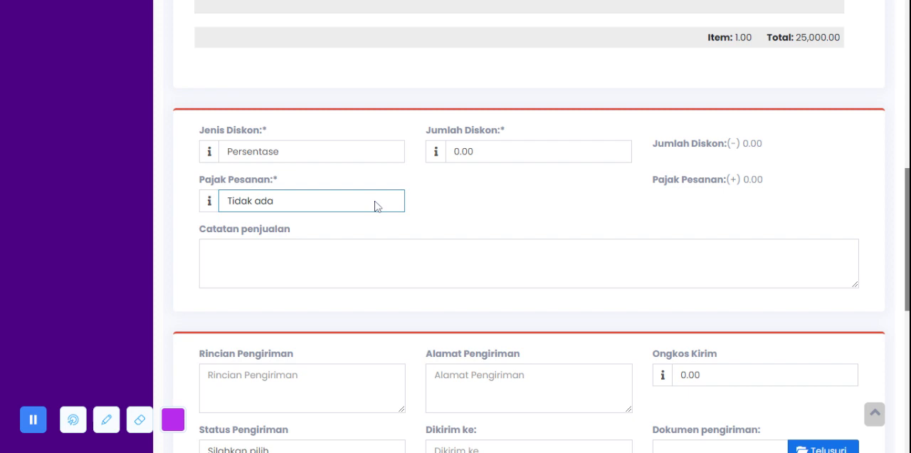
{"action": "left_click", "coordinate": [307, 239]}
{"action": "left_click", "coordinate": [515, 208]}
Step: Review the shipping details, shipping address and shipping cost fields of the delivery sale
{"action": "scroll", "coordinate": [514, 208], "scroll_direction": "down", "scroll_amount": 3}
{"action": "left_click", "coordinate": [399, 192]}
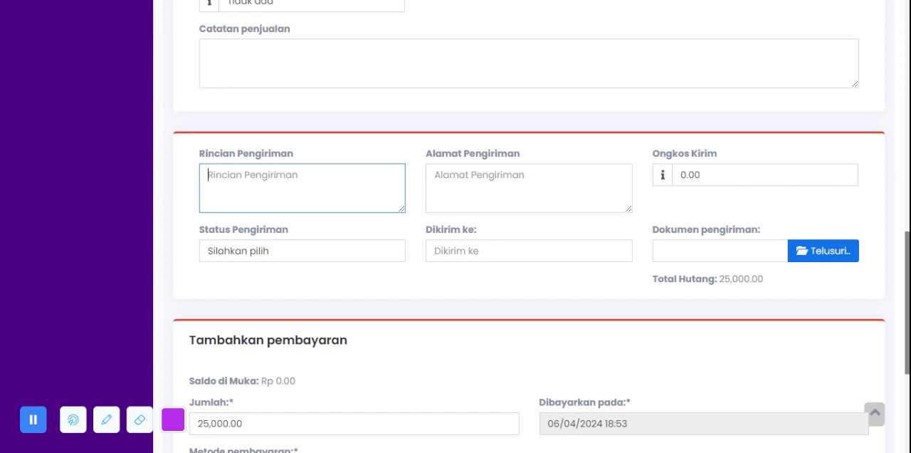
{"action": "left_click", "coordinate": [528, 188]}
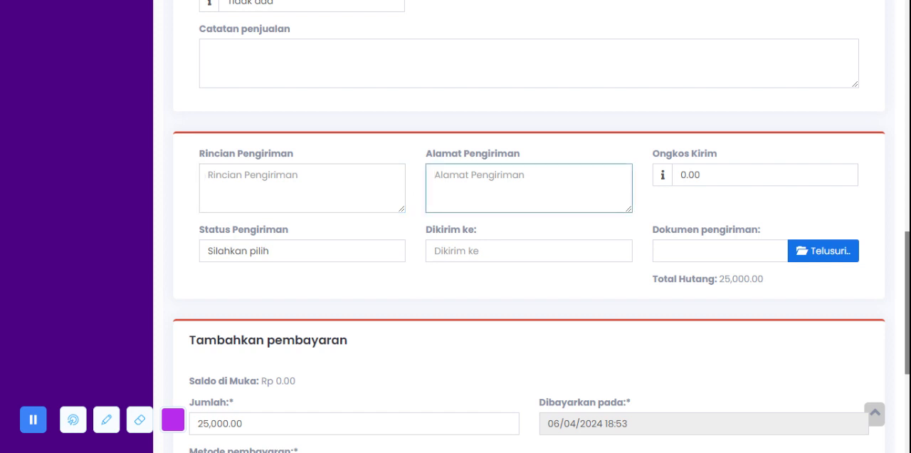
{"action": "key", "text": "Tab"}
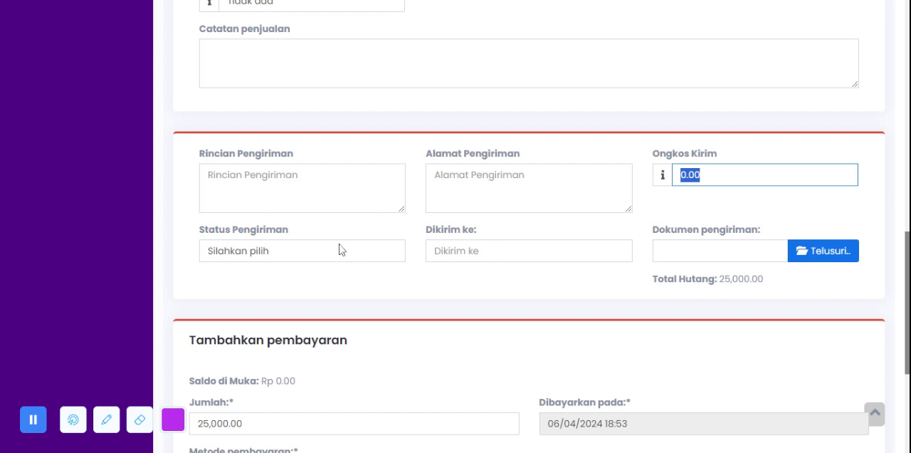
Step: Set the delivery sale's shipping status (Status Pengiriman) to Dibatal
{"action": "key", "text": "Tab"}
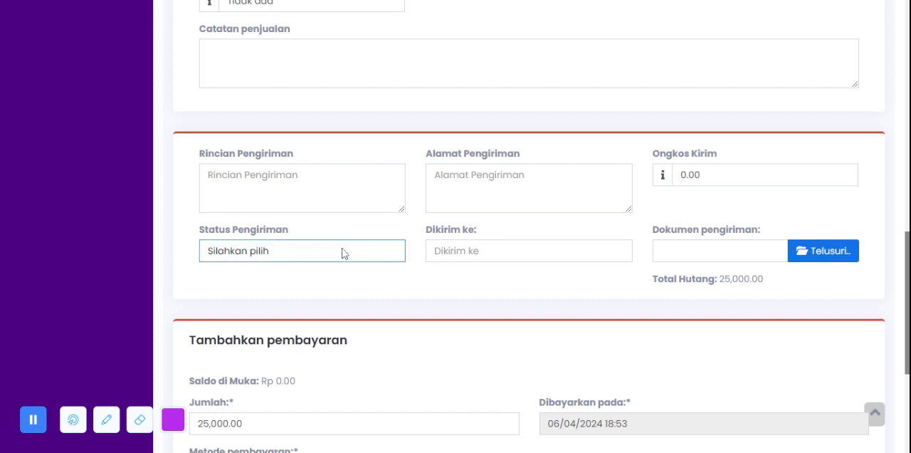
{"action": "key", "text": "Down"}
{"action": "key", "text": "Down"}
{"action": "key", "text": "Down"}
{"action": "key", "text": "Down"}
{"action": "key", "text": "Down"}
Step: Set the delivery sale's payment method to Tranfer Bank and check the payment amount, bank account number and payment note fields
{"action": "scroll", "coordinate": [467, 279], "scroll_direction": "down", "scroll_amount": 4}
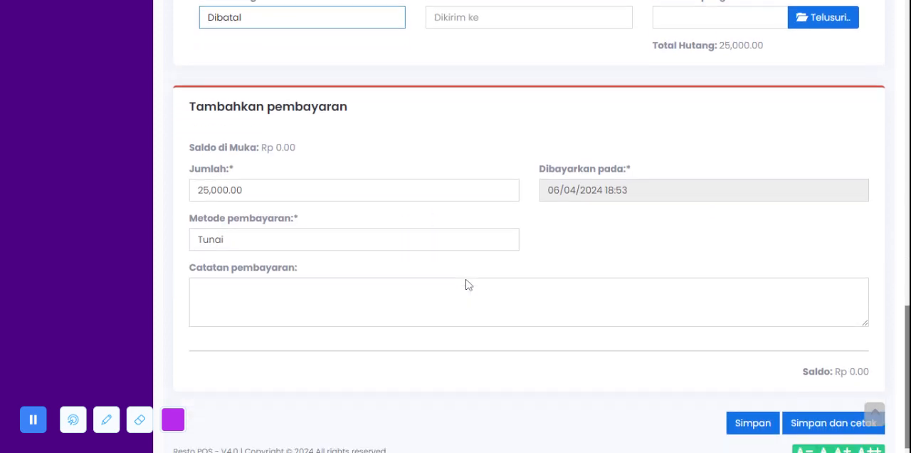
{"action": "left_click", "coordinate": [356, 176]}
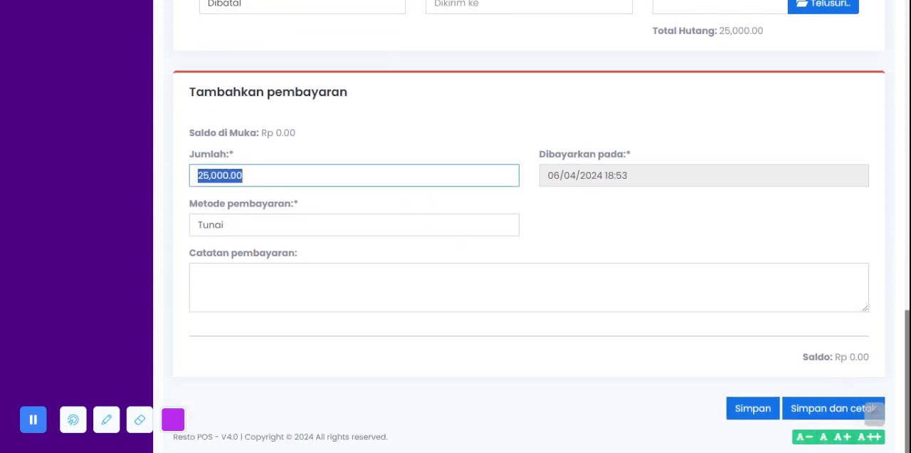
{"action": "left_click", "coordinate": [243, 176]}
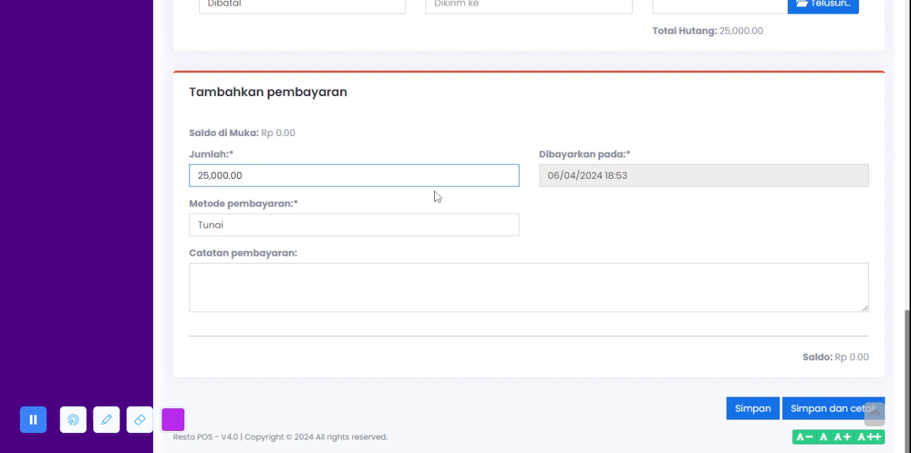
{"action": "left_click", "coordinate": [440, 225]}
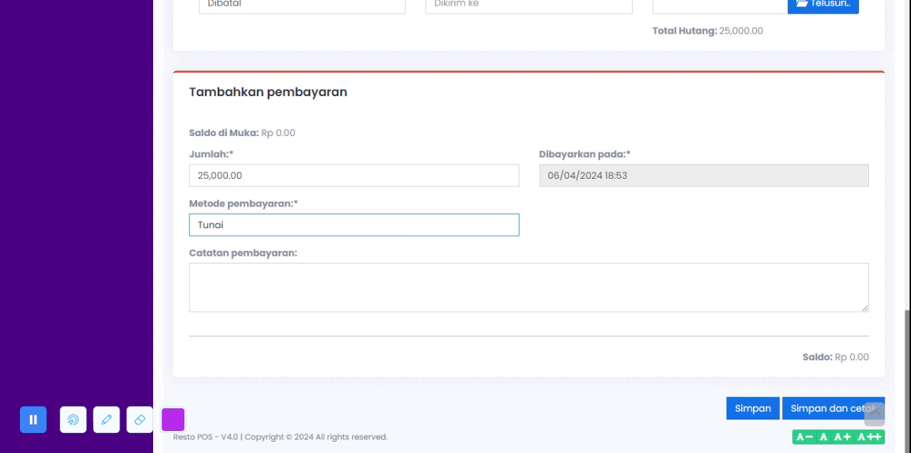
{"action": "left_click", "coordinate": [480, 298]}
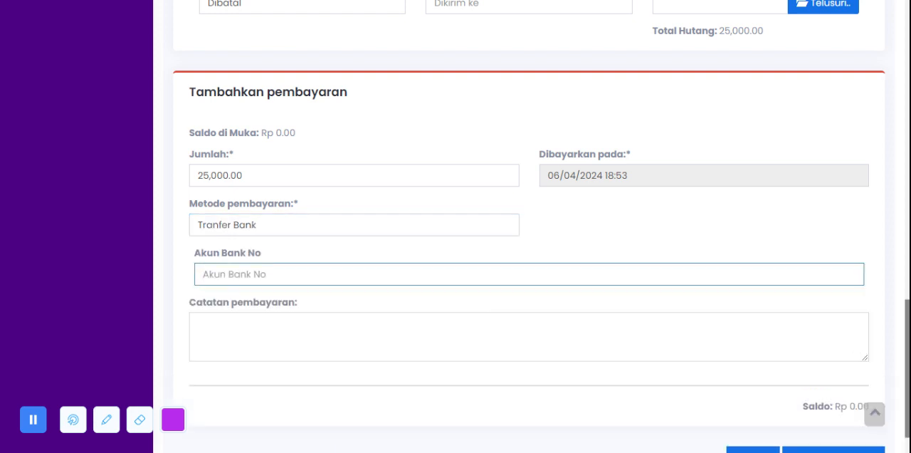
{"action": "key", "text": "Tab"}
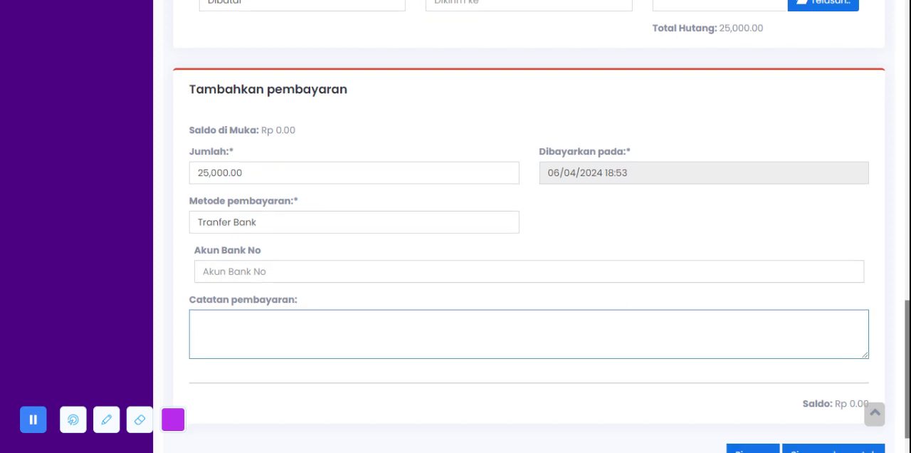
{"action": "scroll", "coordinate": [631, 290], "scroll_direction": "down", "scroll_amount": 1}
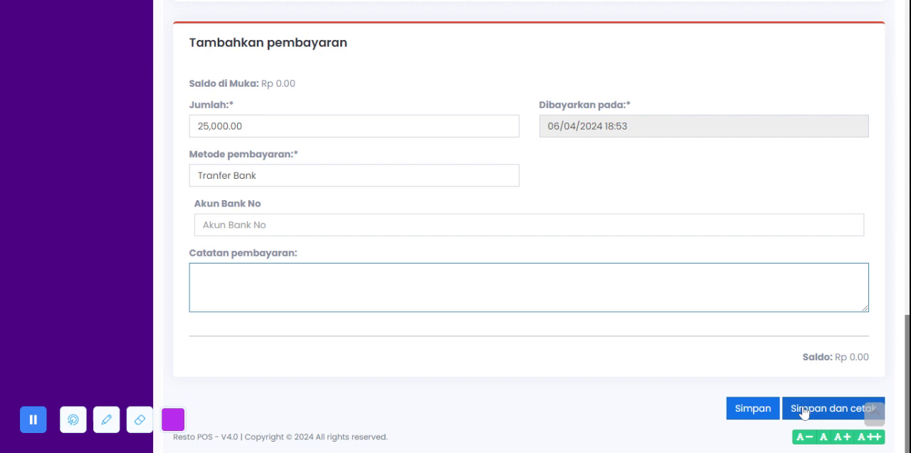
Step: Leave the delivery sale without saving and open the sales Booking page to examine its monthly calendar
{"action": "scroll", "coordinate": [468, 144], "scroll_direction": "up", "scroll_amount": 10}
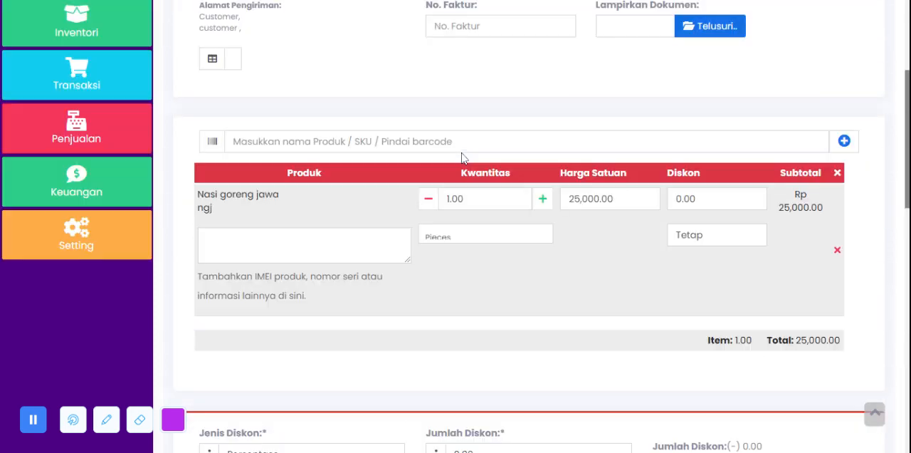
{"action": "scroll", "coordinate": [462, 156], "scroll_direction": "up", "scroll_amount": 3}
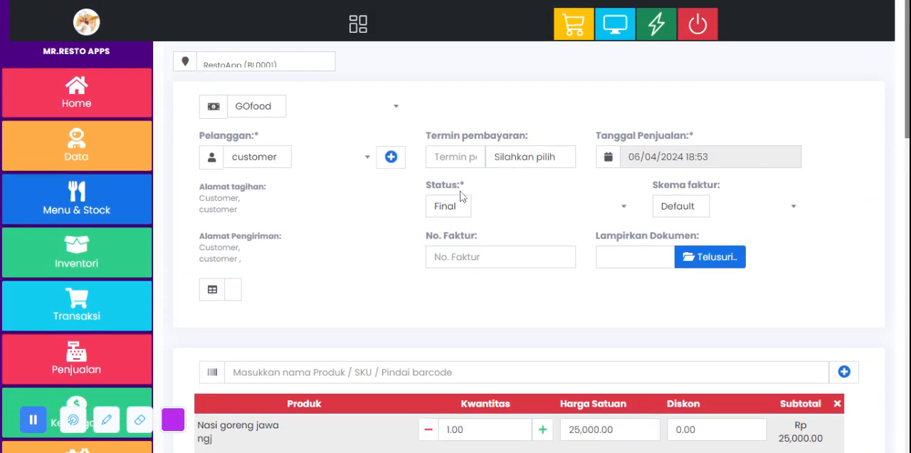
{"action": "left_click", "coordinate": [81, 294]}
{"action": "scroll", "coordinate": [81, 284], "scroll_direction": "down", "scroll_amount": 3}
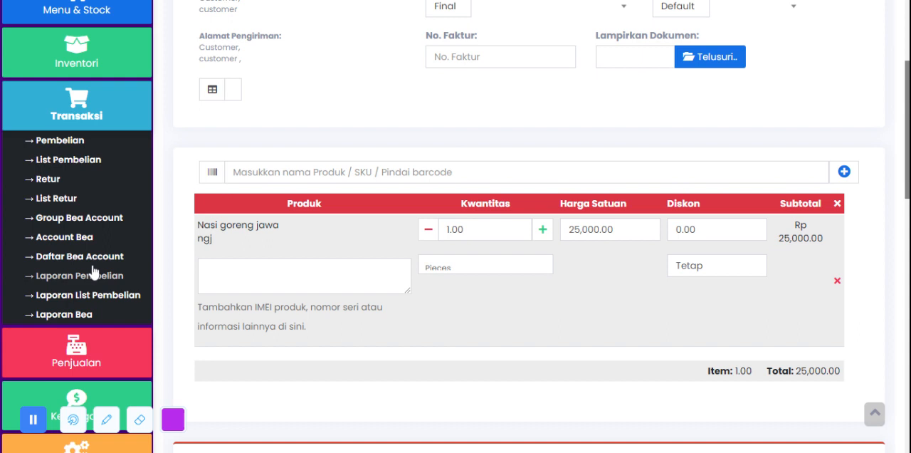
{"action": "left_click", "coordinate": [89, 106]}
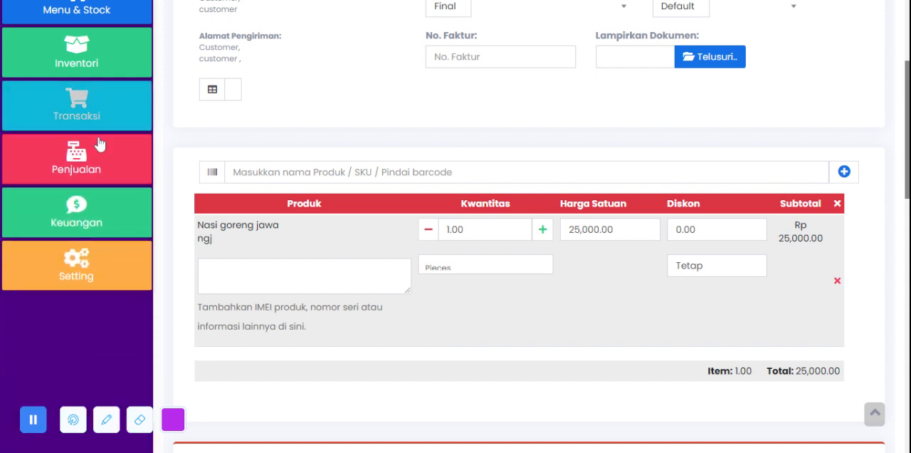
{"action": "left_click", "coordinate": [98, 148]}
{"action": "scroll", "coordinate": [98, 155], "scroll_direction": "down", "scroll_amount": 1}
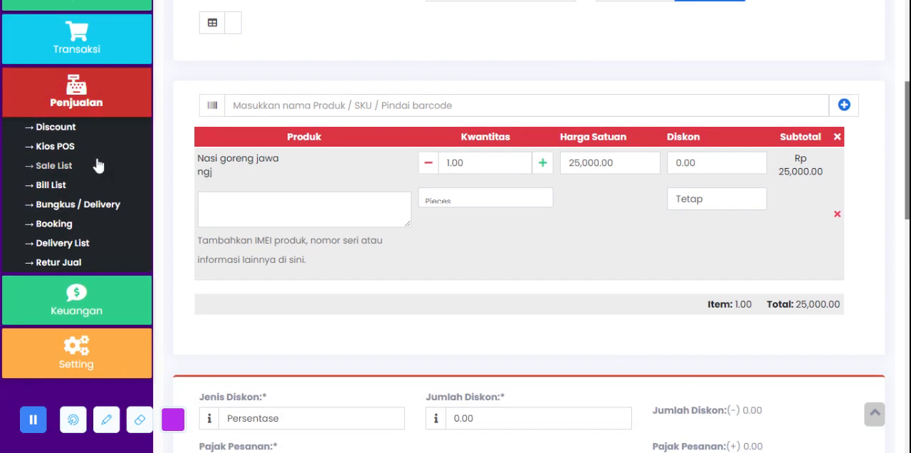
{"action": "left_click", "coordinate": [61, 225]}
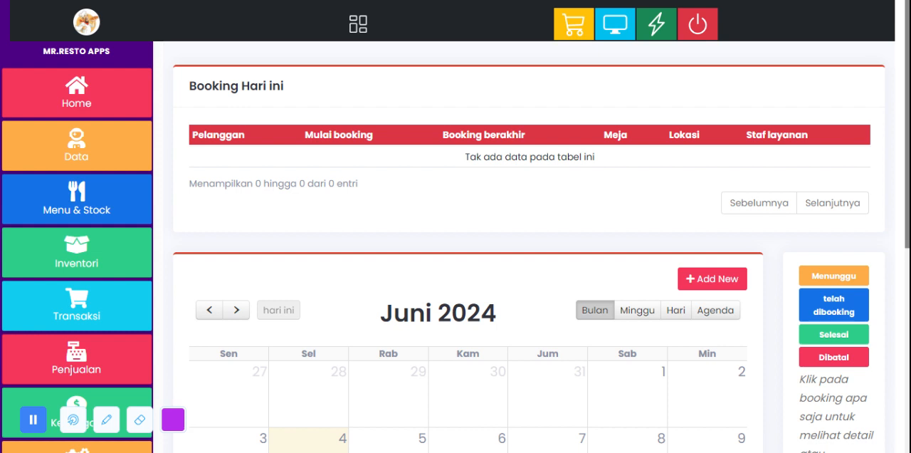
{"action": "scroll", "coordinate": [500, 236], "scroll_direction": "down", "scroll_amount": 4}
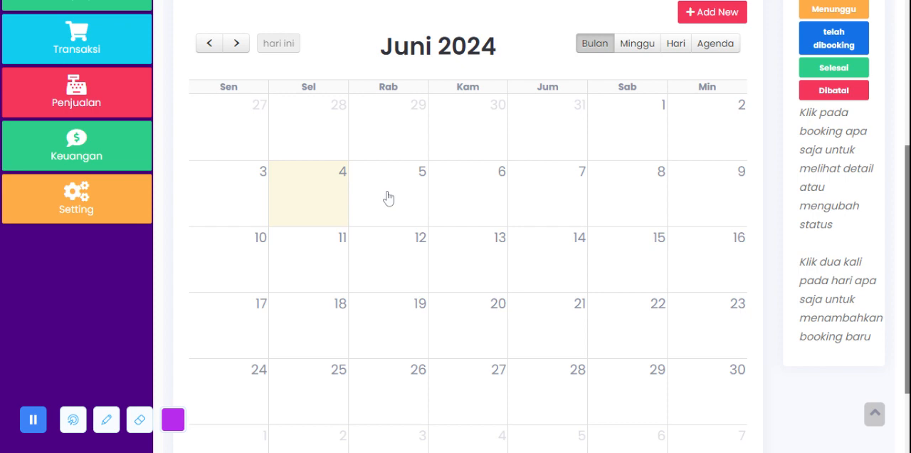
Step: Fill a new booking form with the first listed correspondent and table Meja 1, and close it without saving
{"action": "left_click", "coordinate": [714, 15]}
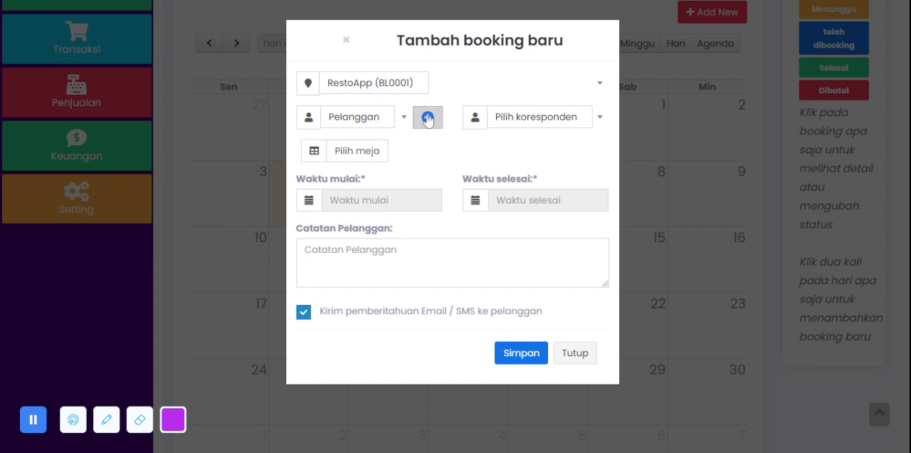
{"action": "left_click", "coordinate": [538, 121]}
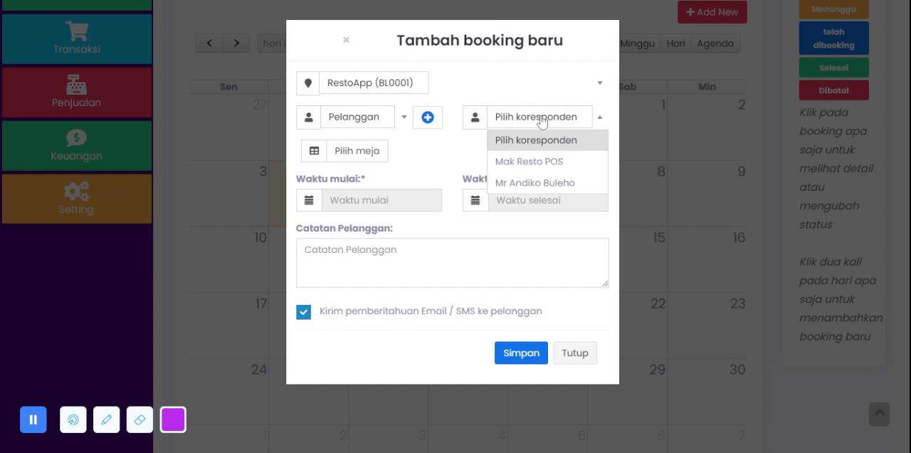
{"action": "left_click", "coordinate": [536, 160]}
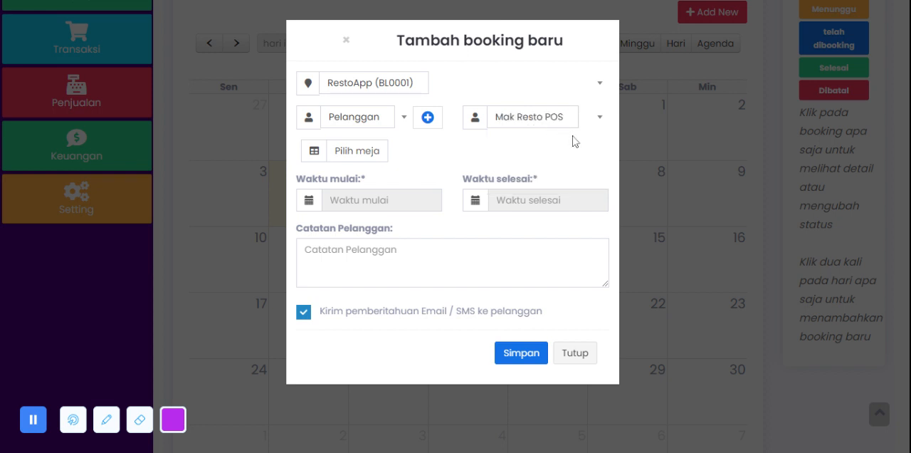
{"action": "left_click", "coordinate": [381, 154]}
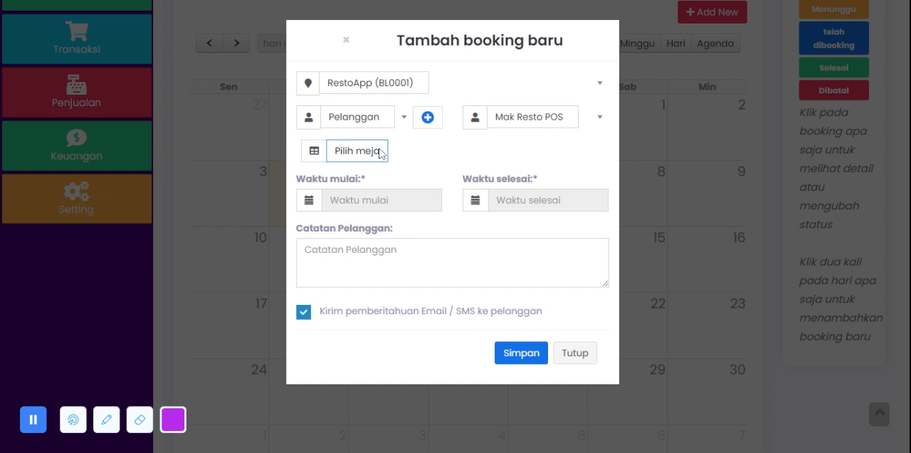
{"action": "type", "text": "Meja 1"}
{"action": "left_click", "coordinate": [398, 260]}
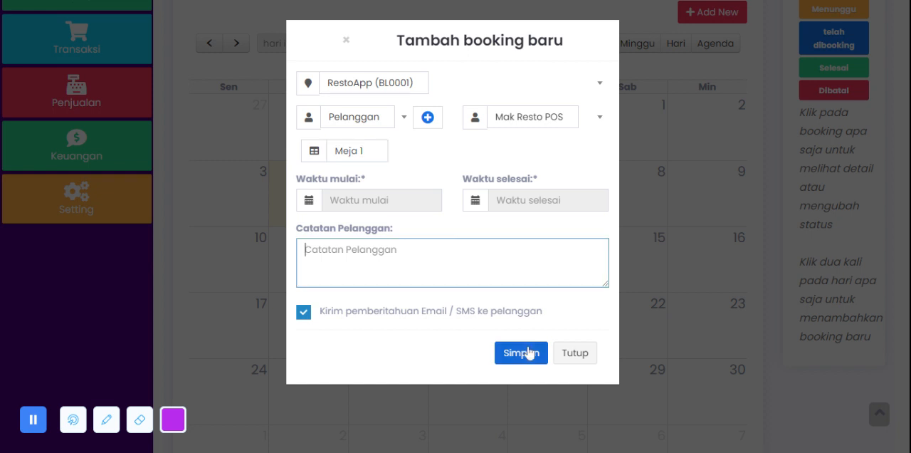
{"action": "left_click", "coordinate": [575, 352]}
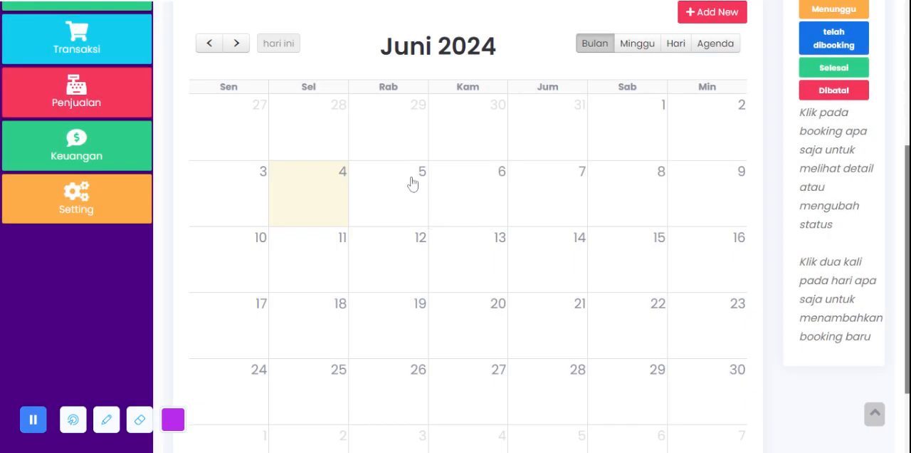
Step: Open the Delivery List page under Penjualan to examine its filters and delivery table
{"action": "scroll", "coordinate": [400, 206], "scroll_direction": "up", "scroll_amount": 3}
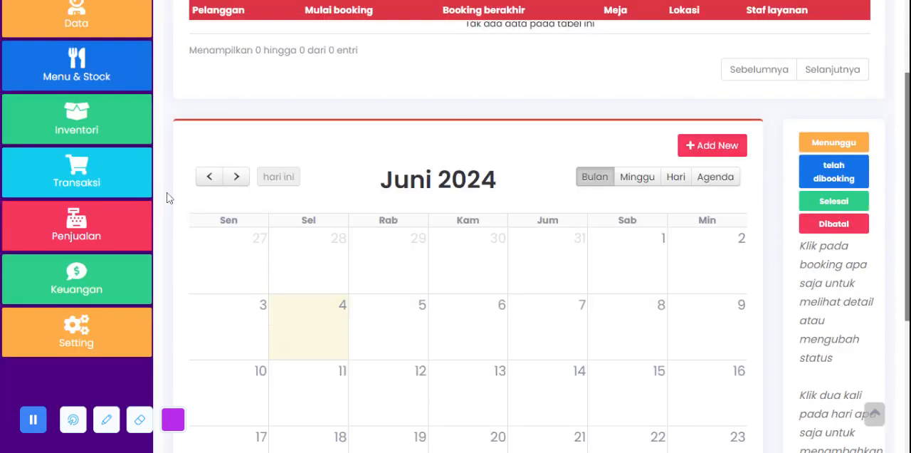
{"action": "left_click", "coordinate": [106, 222]}
{"action": "scroll", "coordinate": [84, 248], "scroll_direction": "down", "scroll_amount": 1}
{"action": "scroll", "coordinate": [83, 248], "scroll_direction": "down", "scroll_amount": 1}
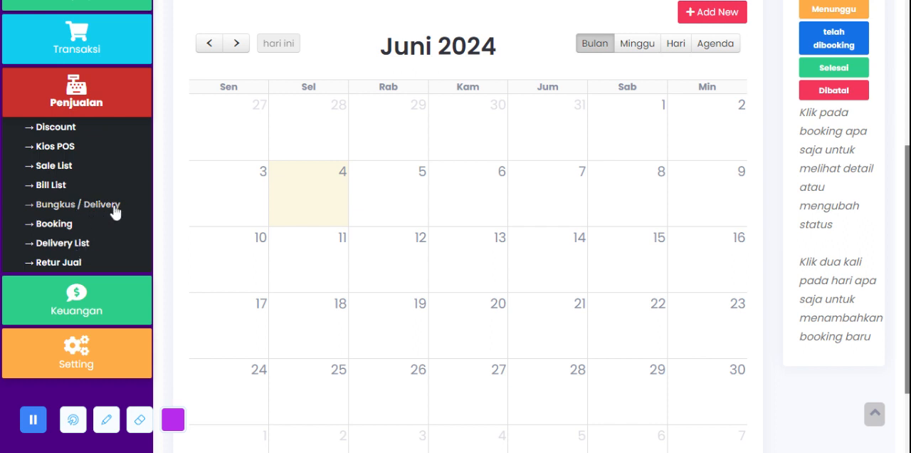
{"action": "left_click", "coordinate": [84, 244]}
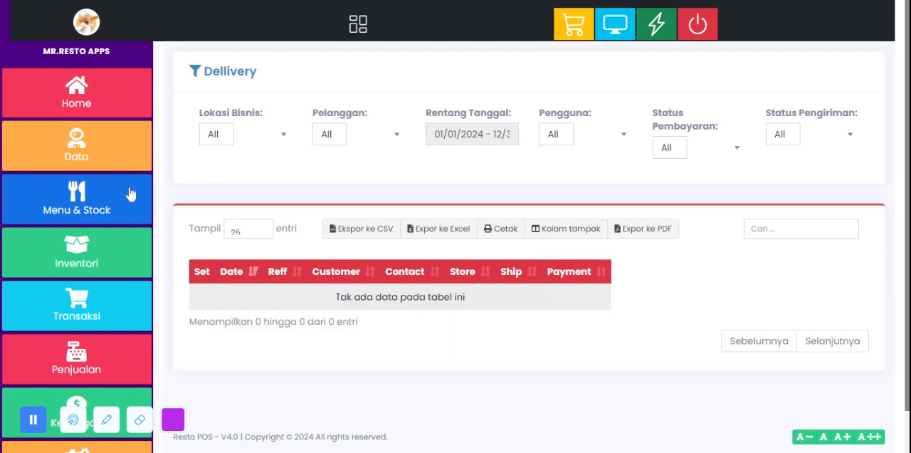
Step: Open the Retur Jual page and examine the sale POS return report's filters and table
{"action": "scroll", "coordinate": [96, 277], "scroll_direction": "down", "scroll_amount": 1}
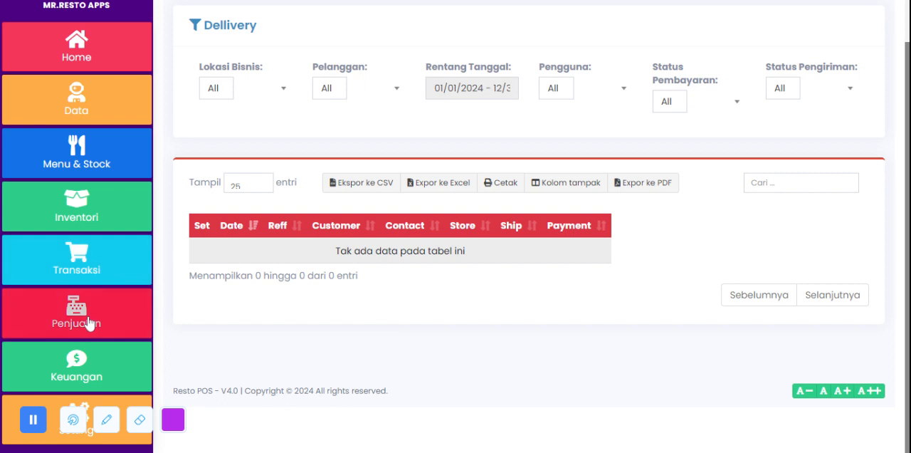
{"action": "left_click", "coordinate": [88, 318]}
{"action": "scroll", "coordinate": [257, 43], "scroll_direction": "up", "scroll_amount": 1}
{"action": "left_click_drag", "start_coordinate": [271, 70], "coordinate": [166, 74]}
{"action": "left_click", "coordinate": [373, 84]}
{"action": "scroll", "coordinate": [112, 227], "scroll_direction": "down", "scroll_amount": 3}
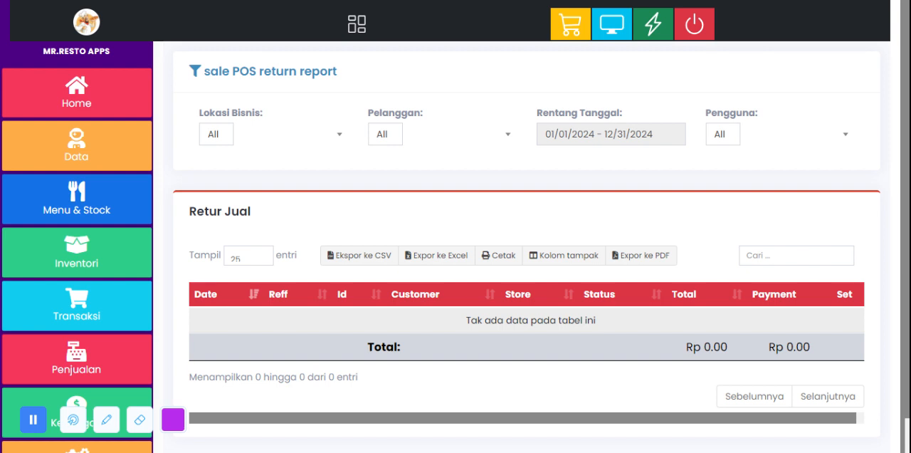
{"action": "scroll", "coordinate": [393, 161], "scroll_direction": "down", "scroll_amount": 1}
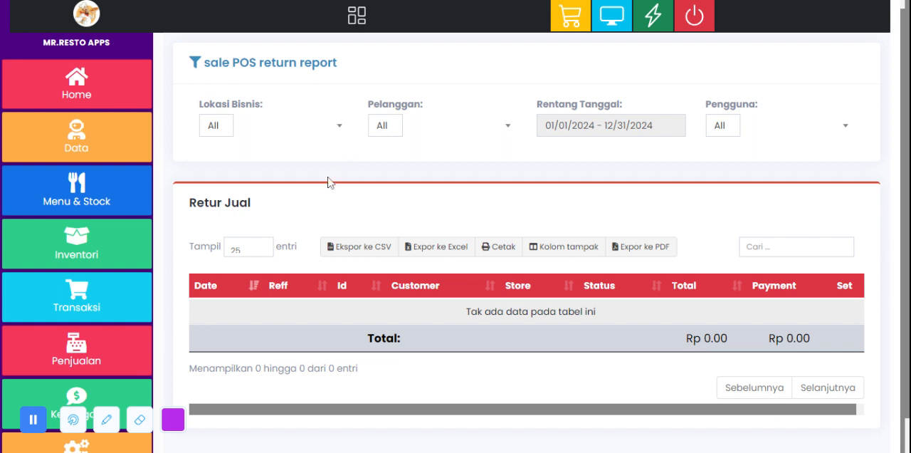
Step: Return from the sales return report to the Home page
{"action": "scroll", "coordinate": [96, 287], "scroll_direction": "down", "scroll_amount": 2}
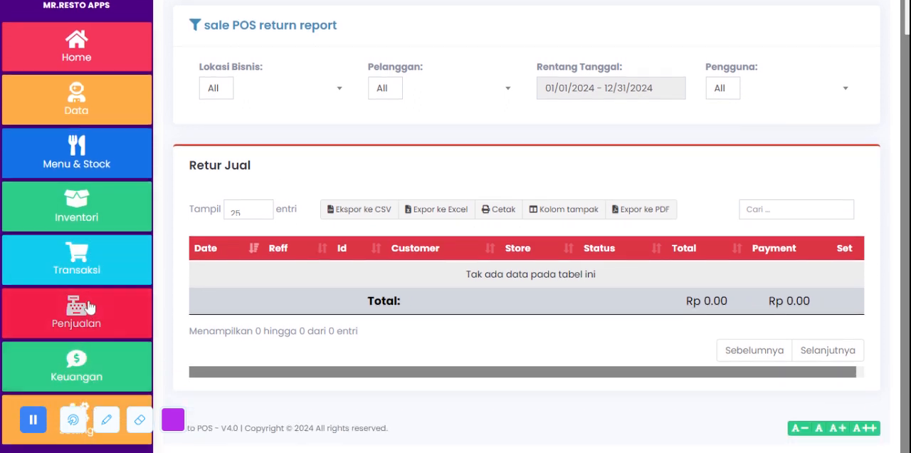
{"action": "scroll", "coordinate": [92, 143], "scroll_direction": "up", "scroll_amount": 1}
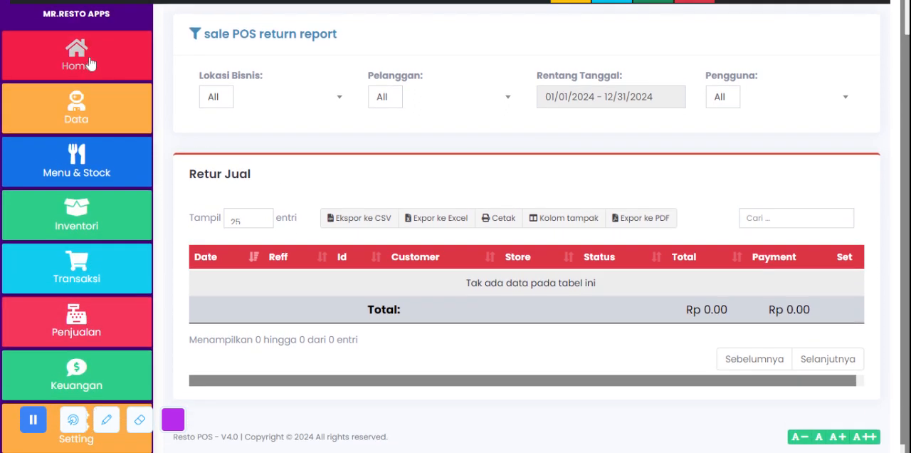
{"action": "left_click", "coordinate": [90, 64]}
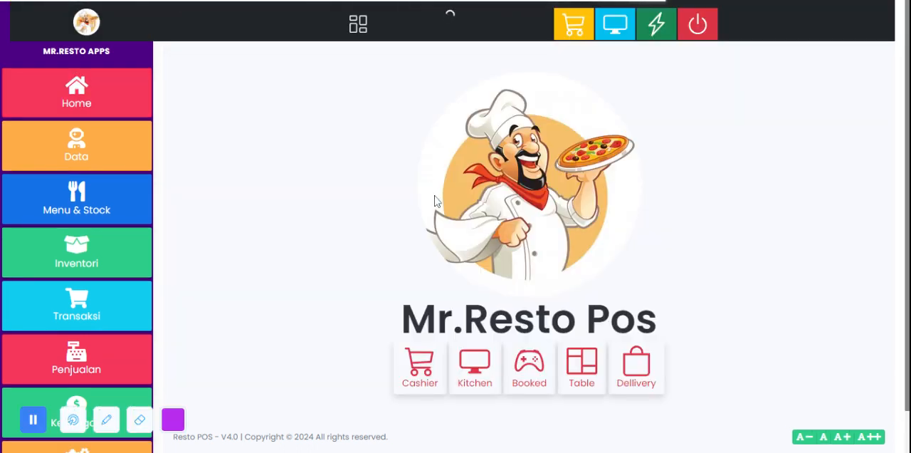
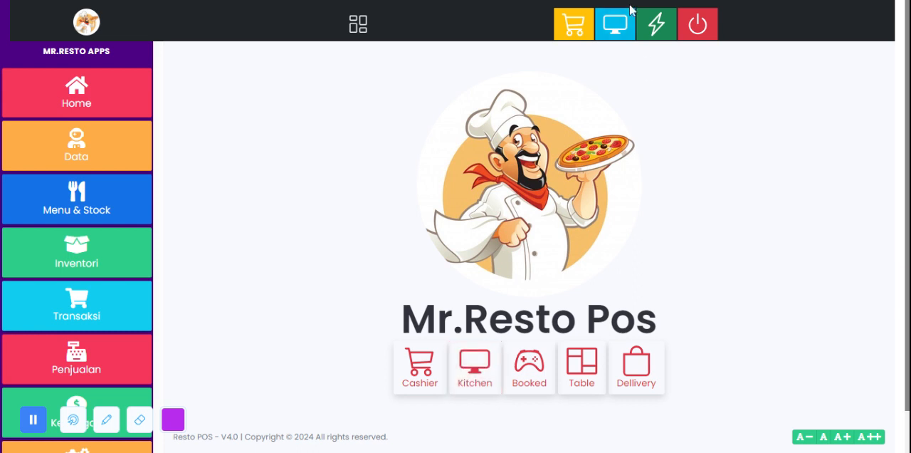
Step: Open the kitchen display and look through all the received order cards
{"action": "left_click", "coordinate": [617, 27]}
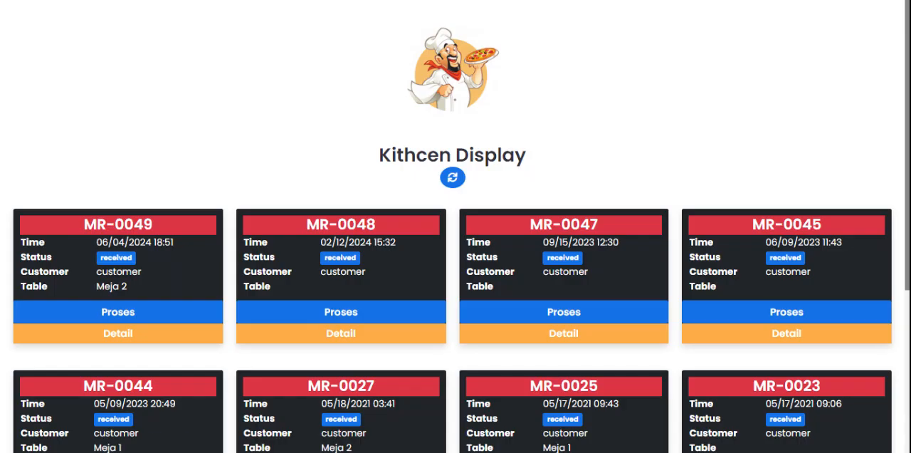
{"action": "scroll", "coordinate": [297, 161], "scroll_direction": "down", "scroll_amount": 4}
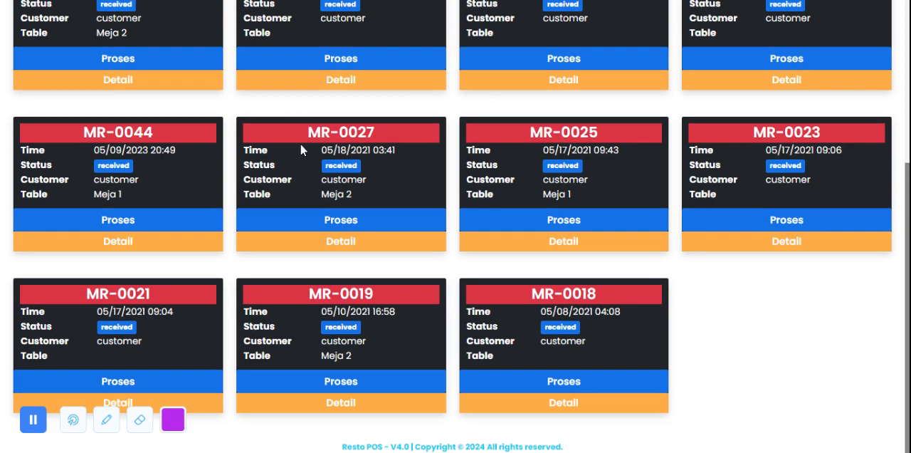
{"action": "scroll", "coordinate": [476, 259], "scroll_direction": "up", "scroll_amount": 4}
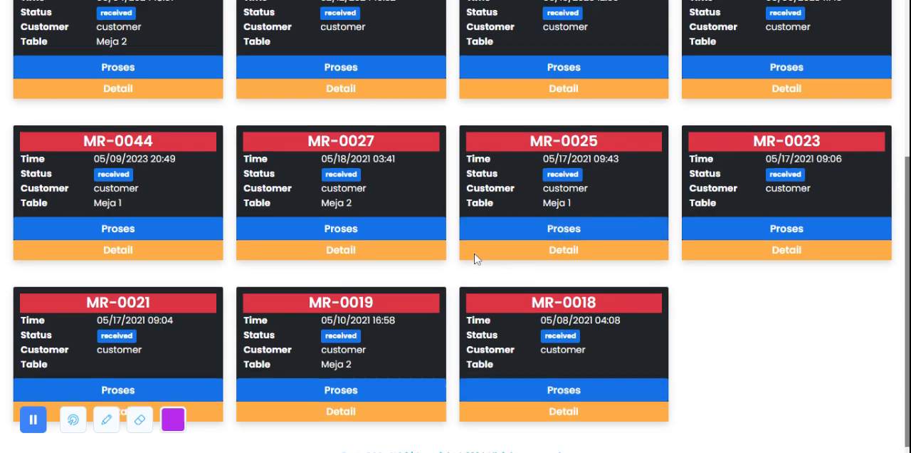
{"action": "scroll", "coordinate": [473, 240], "scroll_direction": "down", "scroll_amount": 4}
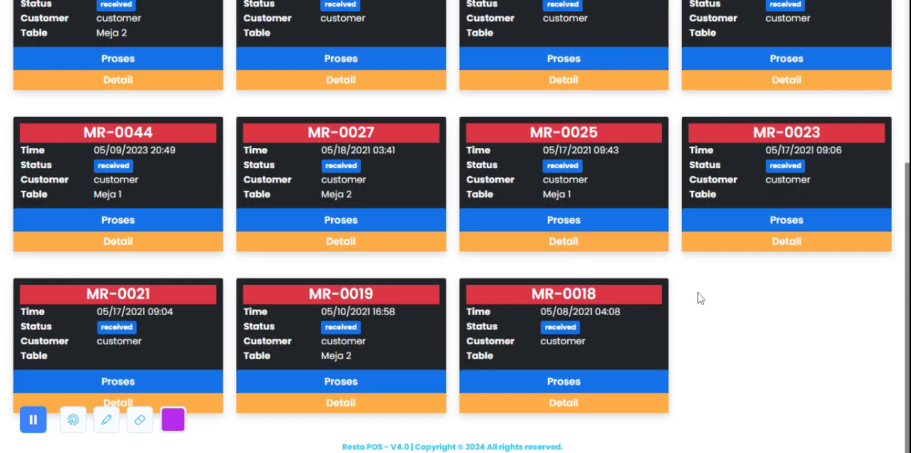
{"action": "scroll", "coordinate": [700, 298], "scroll_direction": "up", "scroll_amount": 3}
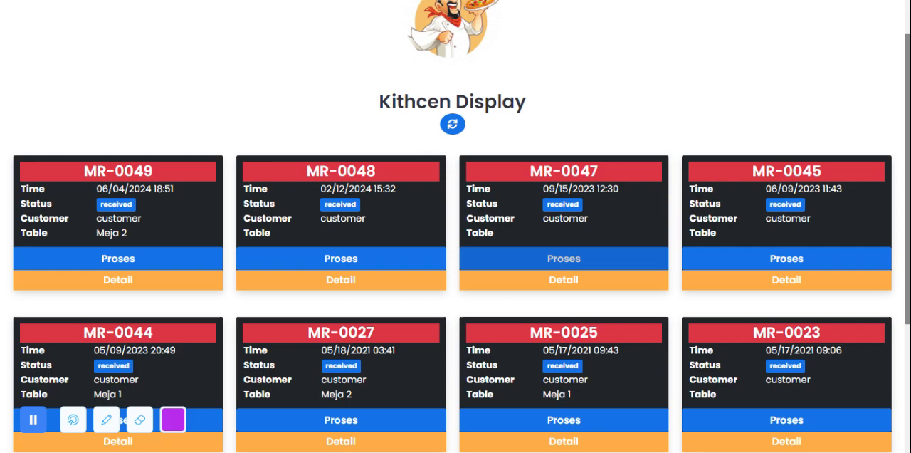
Step: Process the received order timed 09/15/2023 12:30 on the kitchen display and check the remaining cards
{"action": "left_click_drag", "start_coordinate": [474, 188], "coordinate": [623, 191]}
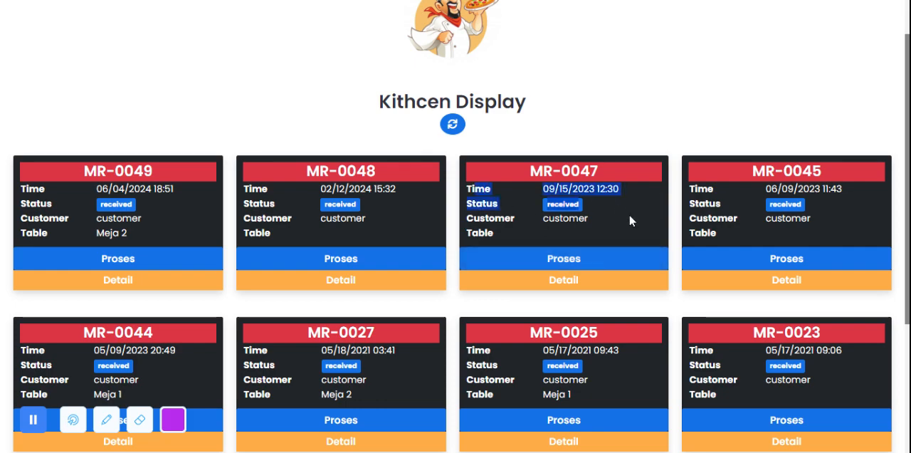
{"action": "scroll", "coordinate": [630, 225], "scroll_direction": "down", "scroll_amount": 3}
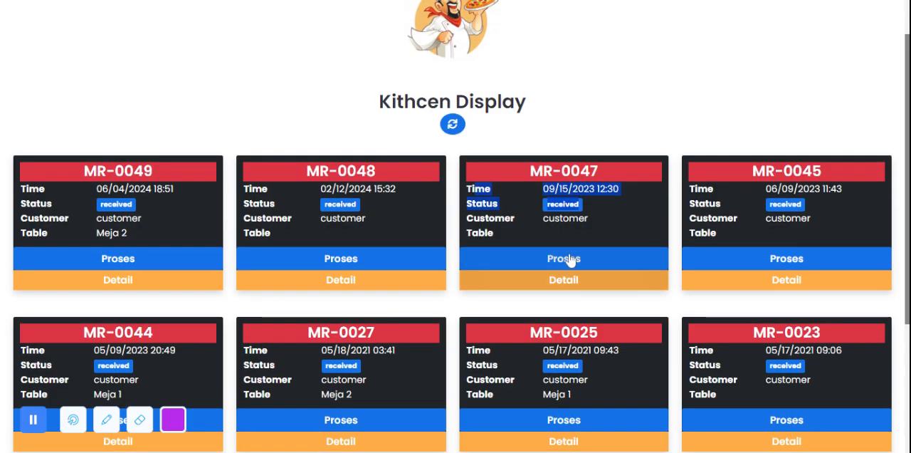
{"action": "left_click", "coordinate": [571, 262]}
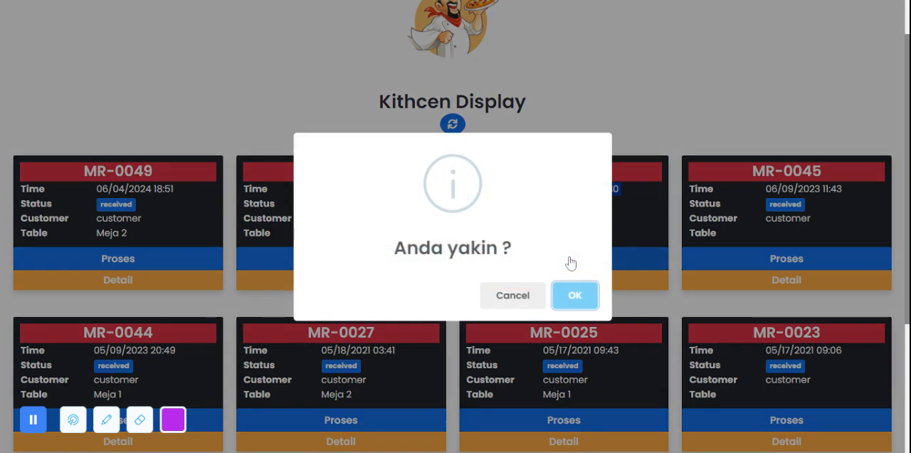
{"action": "left_click", "coordinate": [575, 294]}
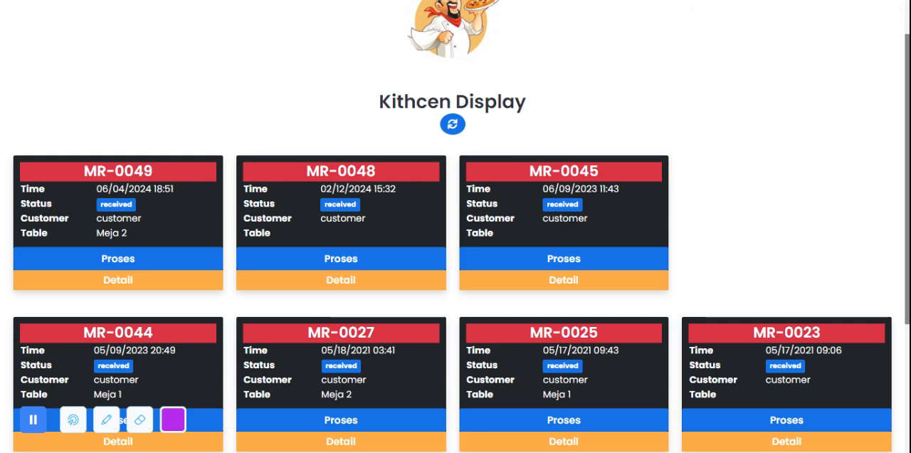
{"action": "scroll", "coordinate": [606, 227], "scroll_direction": "down", "scroll_amount": 1}
{"action": "scroll", "coordinate": [605, 228], "scroll_direction": "down", "scroll_amount": 2}
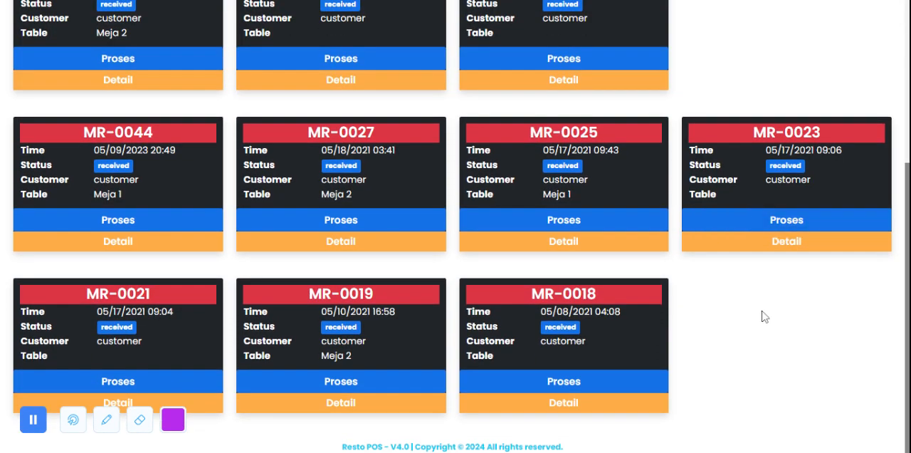
{"action": "scroll", "coordinate": [762, 320], "scroll_direction": "up", "scroll_amount": 4}
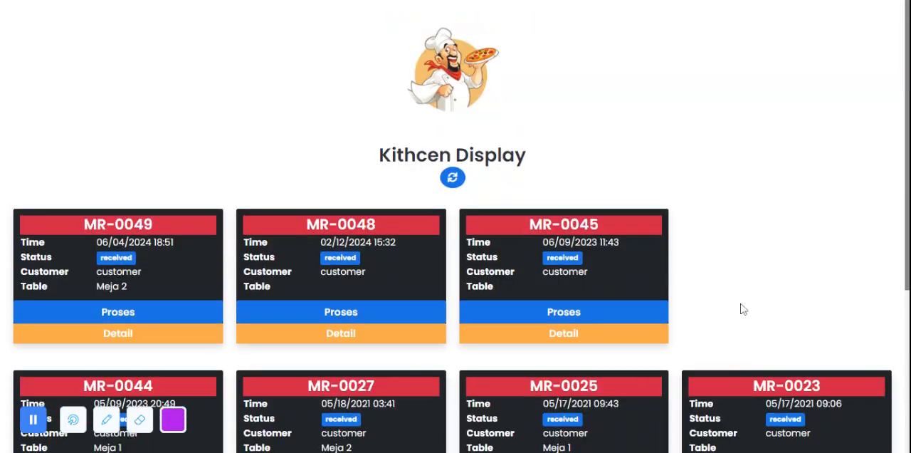
Step: Review the sale details of the order timed 06/09/2023 11:43, from its invoice data to its activity log, and close them
{"action": "left_click", "coordinate": [574, 344]}
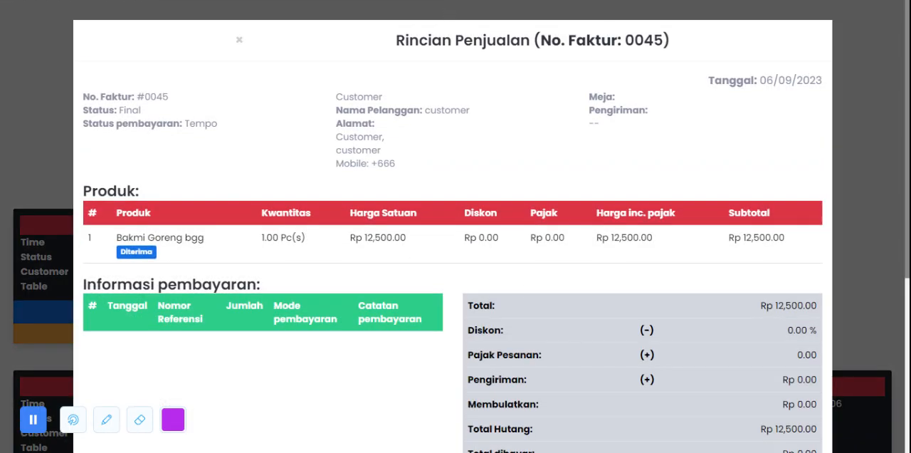
{"action": "left_click_drag", "start_coordinate": [177, 98], "coordinate": [131, 98]}
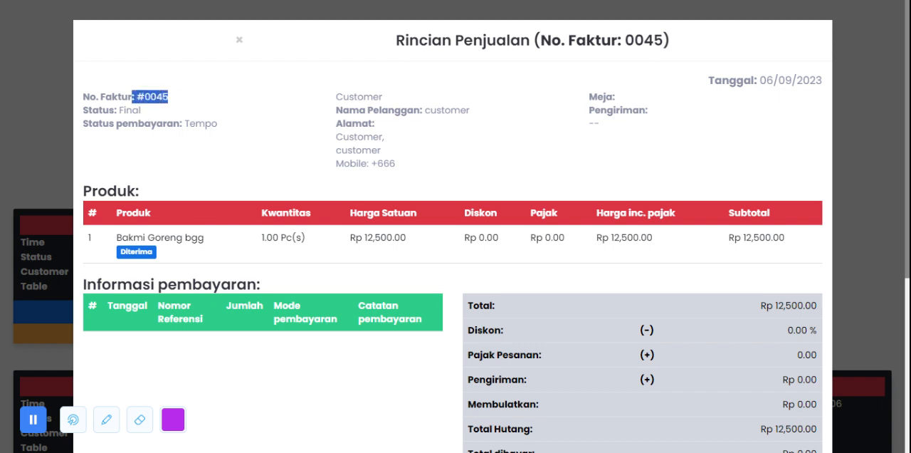
{"action": "left_click", "coordinate": [273, 103]}
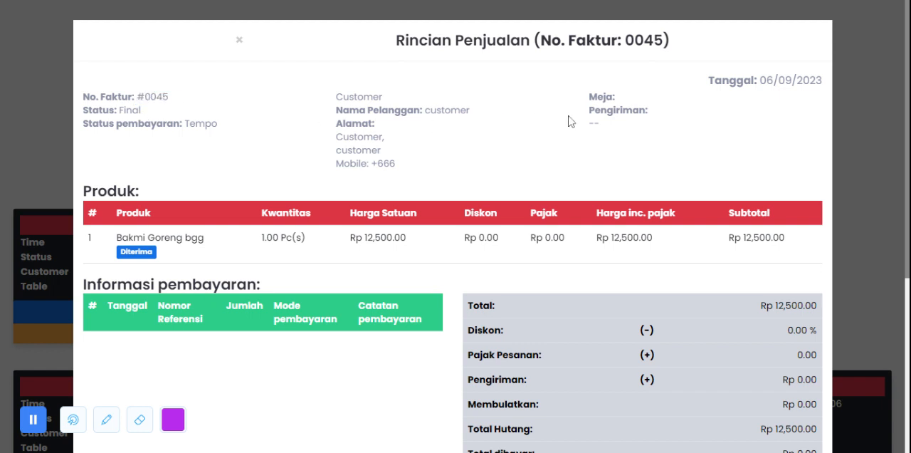
{"action": "scroll", "coordinate": [311, 179], "scroll_direction": "down", "scroll_amount": 4}
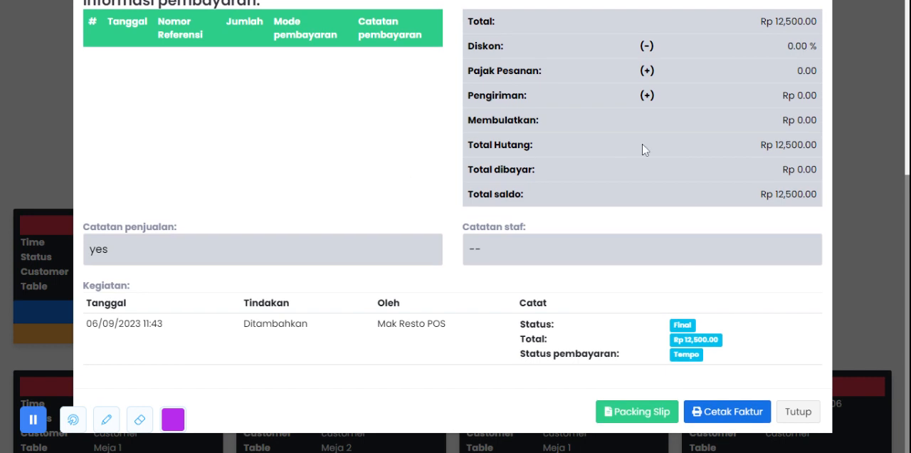
{"action": "scroll", "coordinate": [265, 180], "scroll_direction": "up", "scroll_amount": 5}
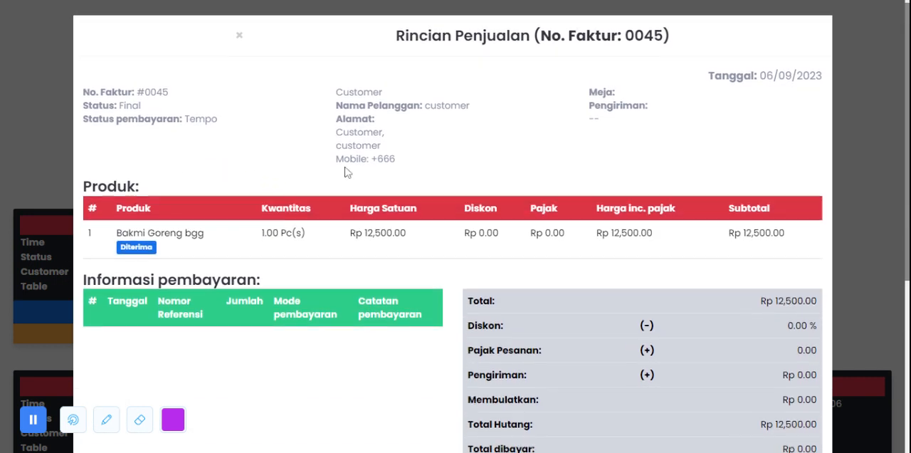
{"action": "scroll", "coordinate": [372, 165], "scroll_direction": "down", "scroll_amount": 4}
{"action": "left_click", "coordinate": [792, 411]}
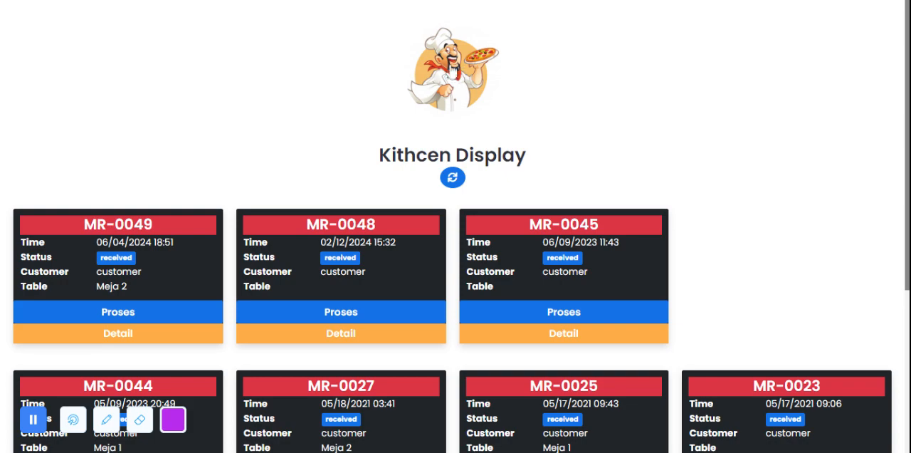
Step: Return from the kitchen display to the home page and open the Neraca balance sheet under Keuangan's Accounting
{"action": "left_click", "coordinate": [463, 78]}
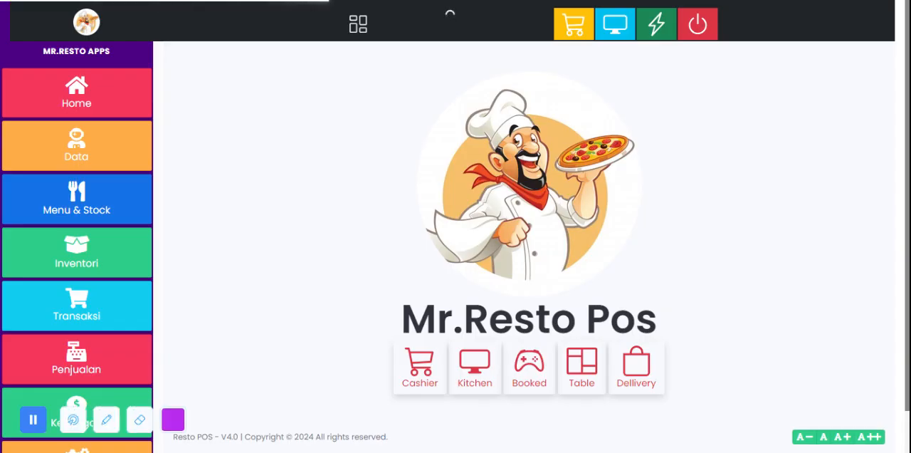
{"action": "scroll", "coordinate": [43, 220], "scroll_direction": "down", "scroll_amount": 1}
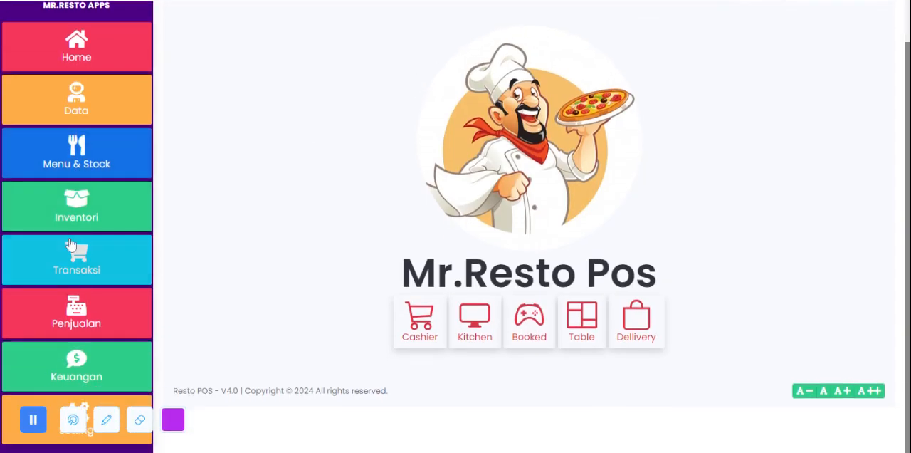
{"action": "left_click", "coordinate": [99, 383]}
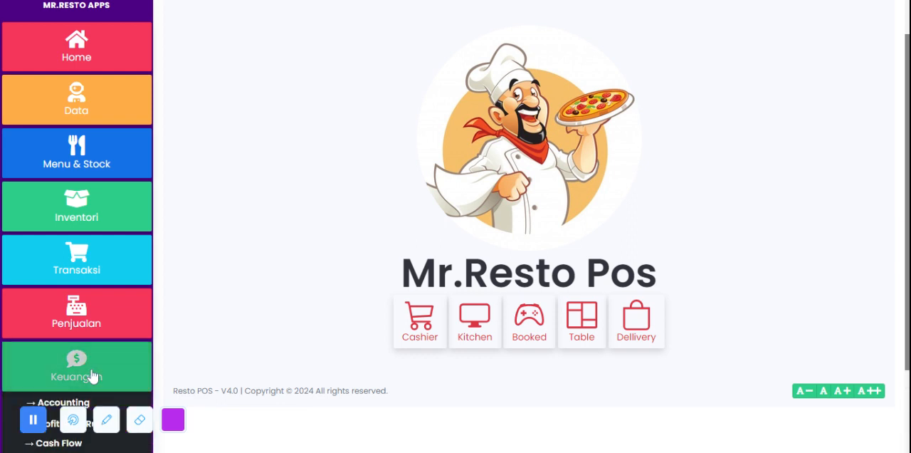
{"action": "scroll", "coordinate": [111, 203], "scroll_direction": "up", "scroll_amount": 1}
{"action": "scroll", "coordinate": [110, 192], "scroll_direction": "down", "scroll_amount": 4}
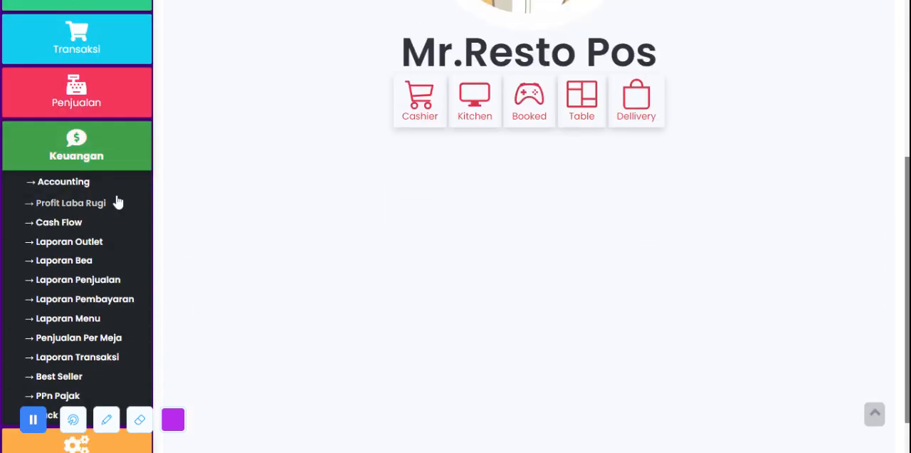
{"action": "left_click", "coordinate": [68, 182]}
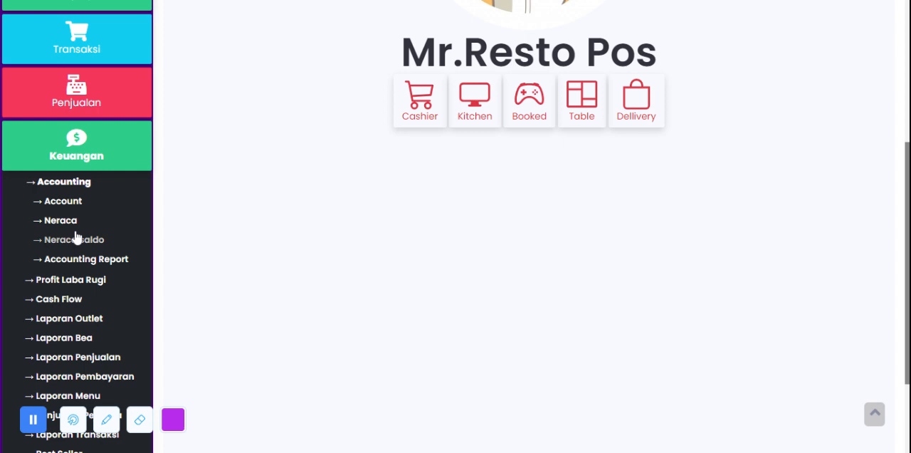
{"action": "left_click", "coordinate": [39, 222]}
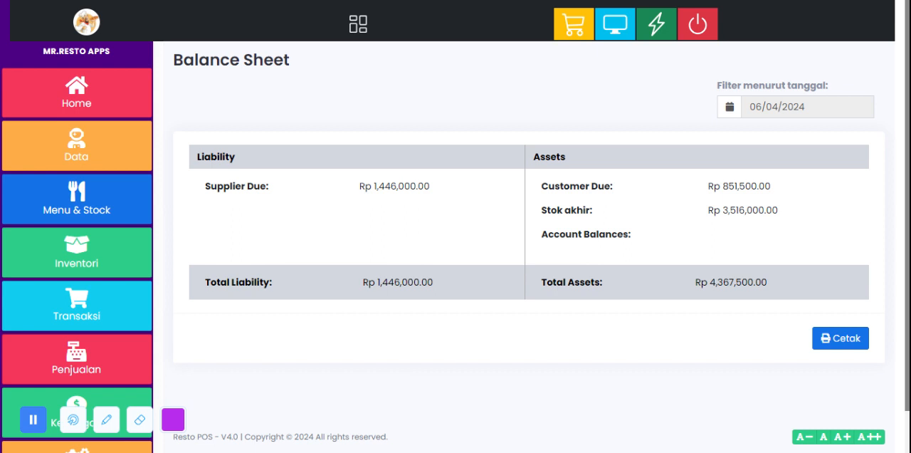
Step: Open the Accounting Report page under Keuangan's Accounting to view the payment account report
{"action": "scroll", "coordinate": [150, 210], "scroll_direction": "down", "scroll_amount": 1}
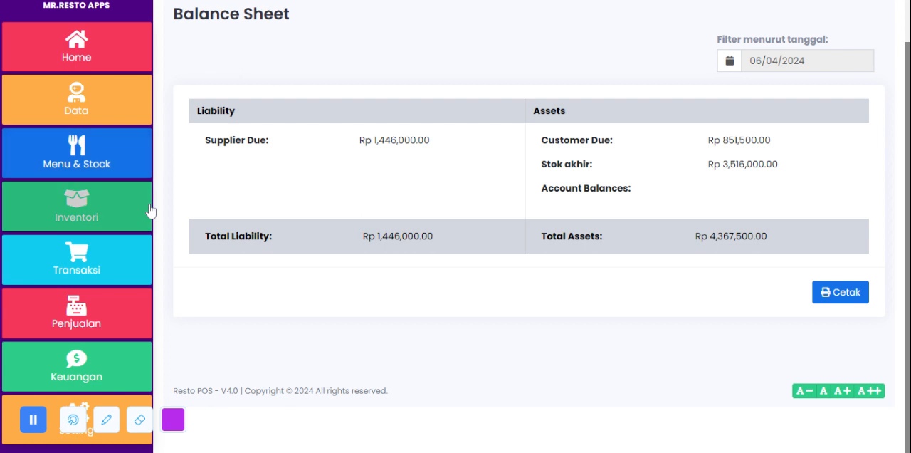
{"action": "scroll", "coordinate": [188, 191], "scroll_direction": "up", "scroll_amount": 1}
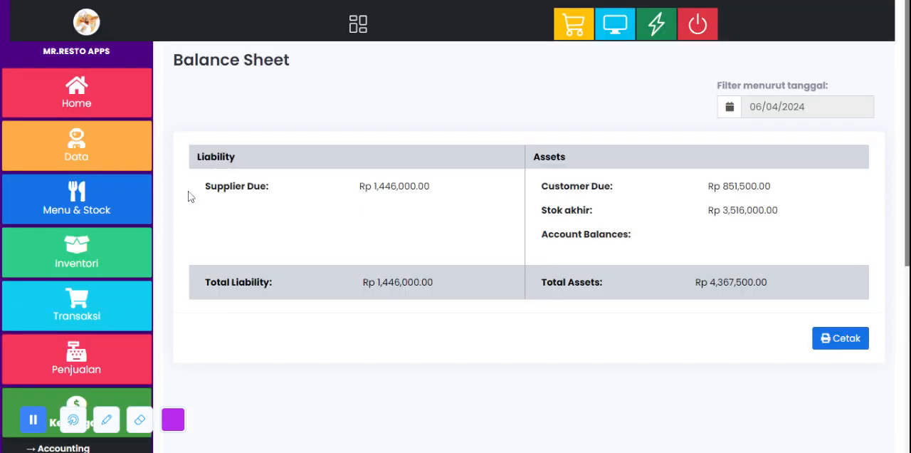
{"action": "scroll", "coordinate": [141, 206], "scroll_direction": "down", "scroll_amount": 5}
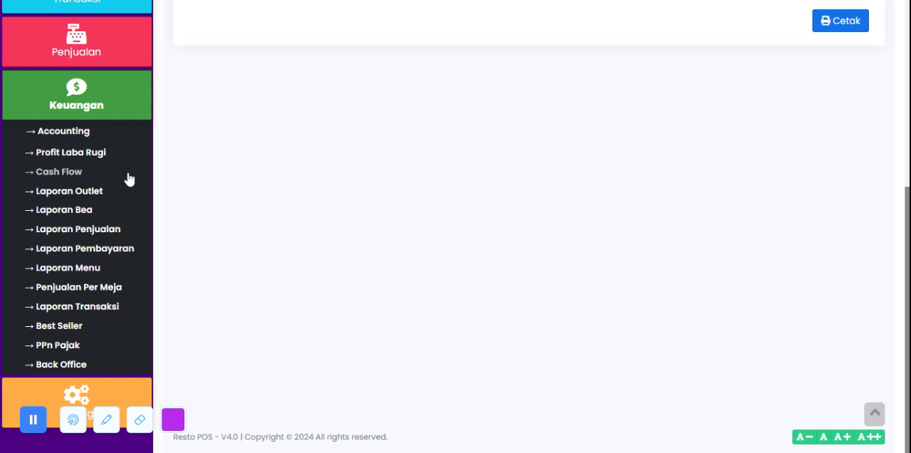
{"action": "left_click", "coordinate": [78, 131]}
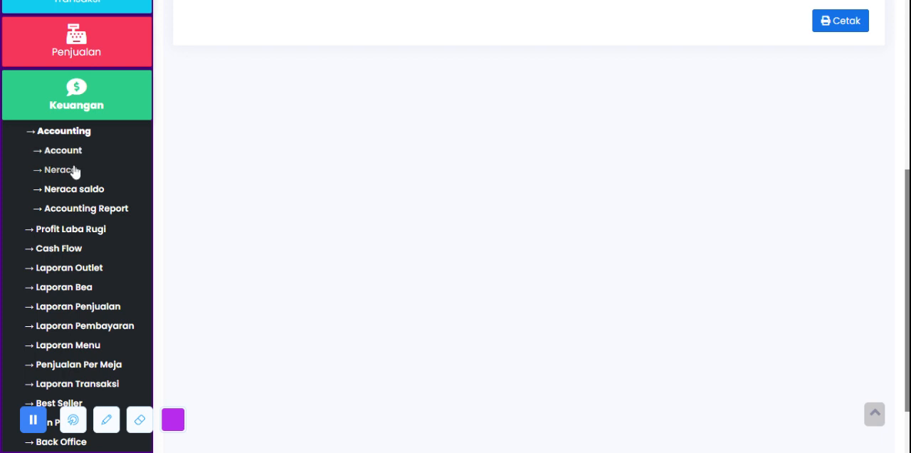
{"action": "left_click", "coordinate": [100, 209]}
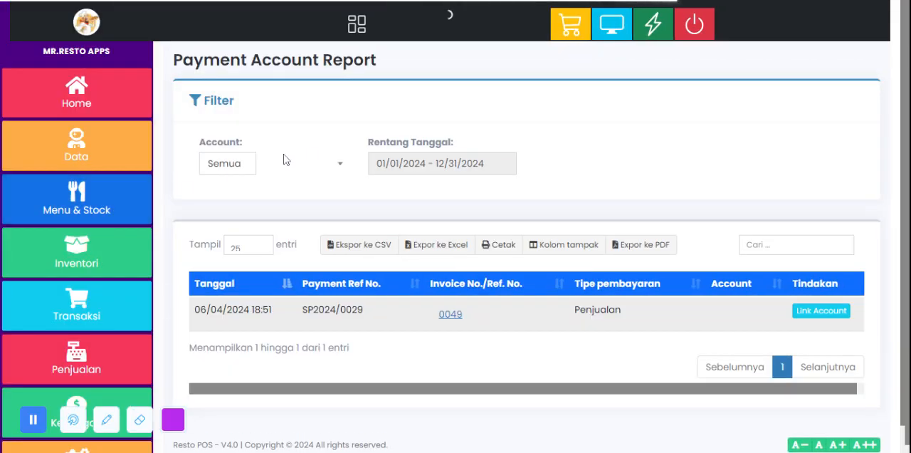
Step: Open the Profit Laba Rugi report under Keuangan and examine its opening-stock and closing-stock summary tables
{"action": "scroll", "coordinate": [284, 154], "scroll_direction": "down", "scroll_amount": 1}
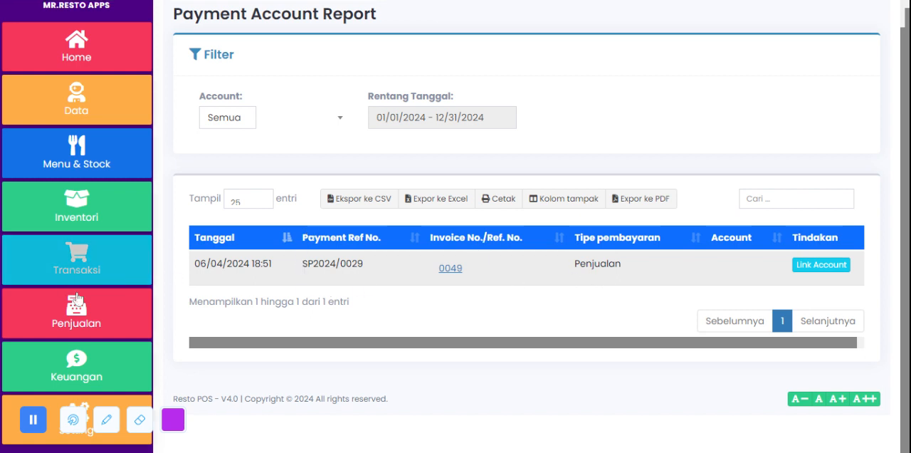
{"action": "left_click", "coordinate": [77, 365]}
{"action": "scroll", "coordinate": [100, 285], "scroll_direction": "down", "scroll_amount": 4}
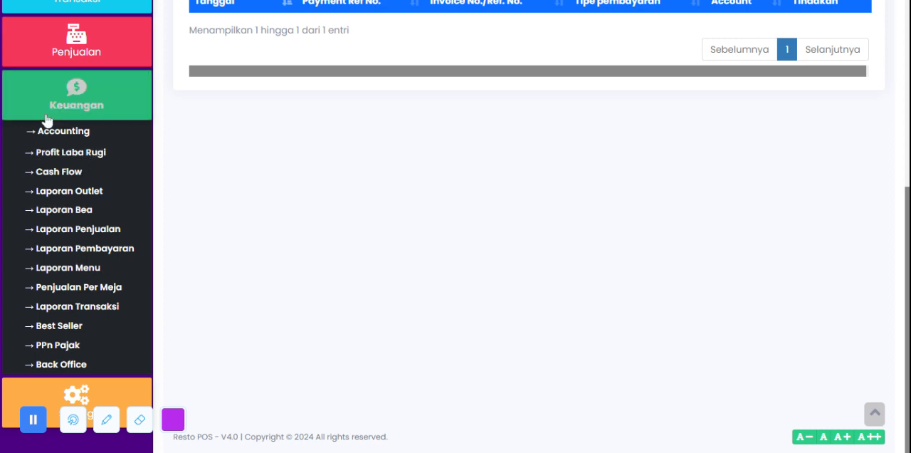
{"action": "left_click", "coordinate": [85, 155]}
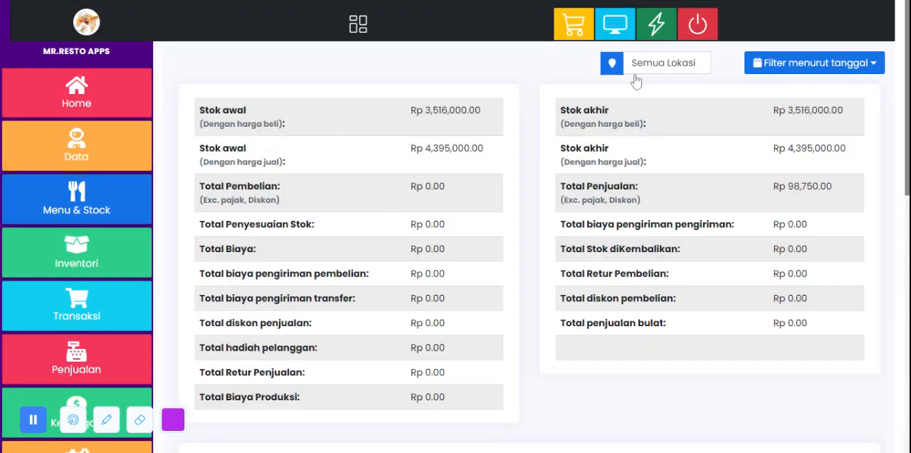
{"action": "left_click_drag", "start_coordinate": [198, 109], "coordinate": [521, 142]}
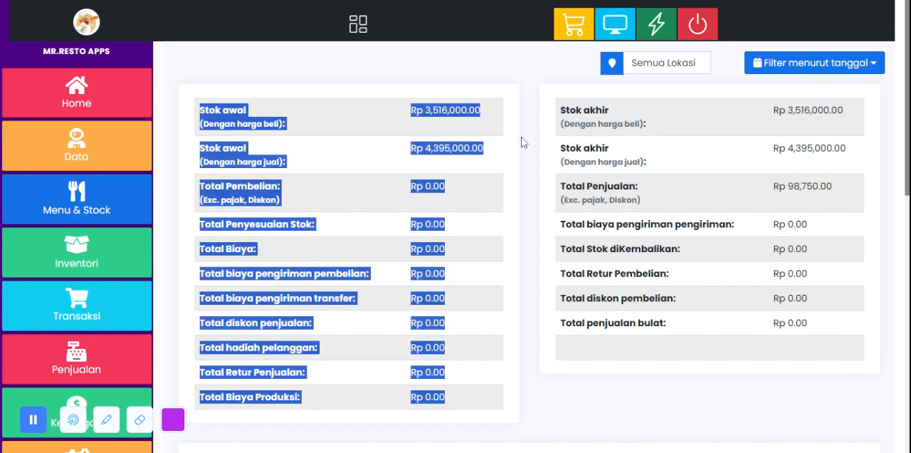
{"action": "left_click_drag", "start_coordinate": [539, 173], "coordinate": [403, 173]}
{"action": "left_click", "coordinate": [512, 193]}
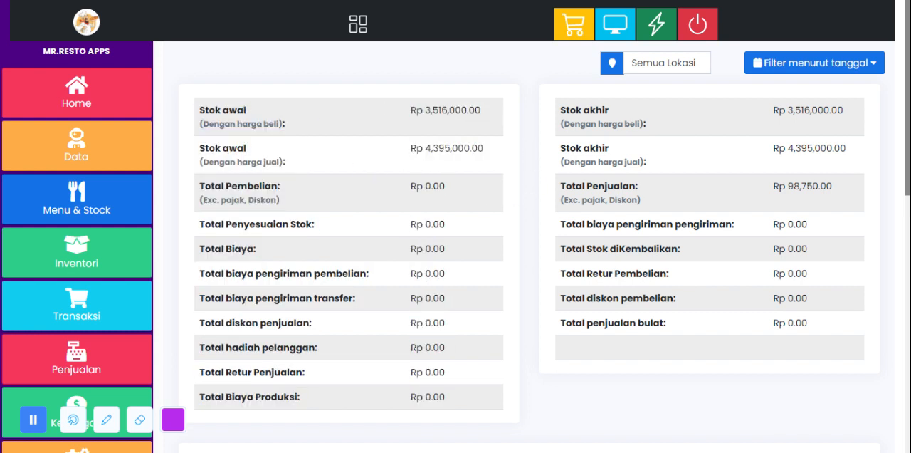
{"action": "left_click_drag", "start_coordinate": [720, 203], "coordinate": [514, 112]}
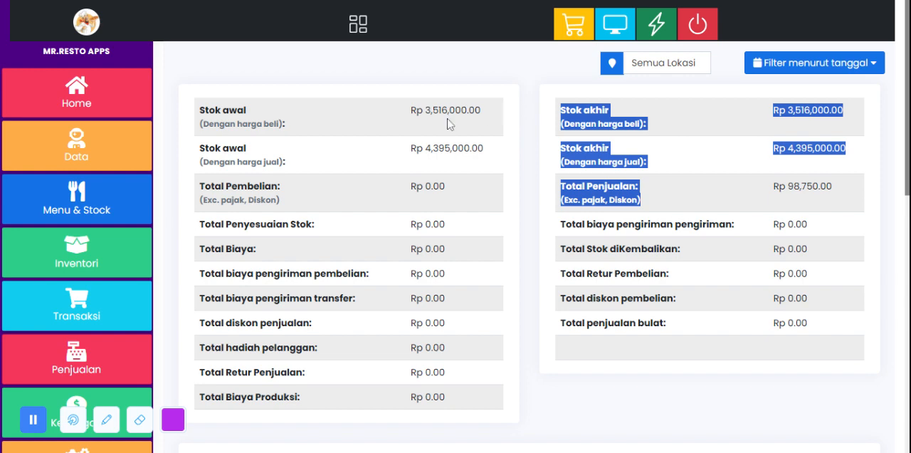
{"action": "left_click", "coordinate": [563, 135]}
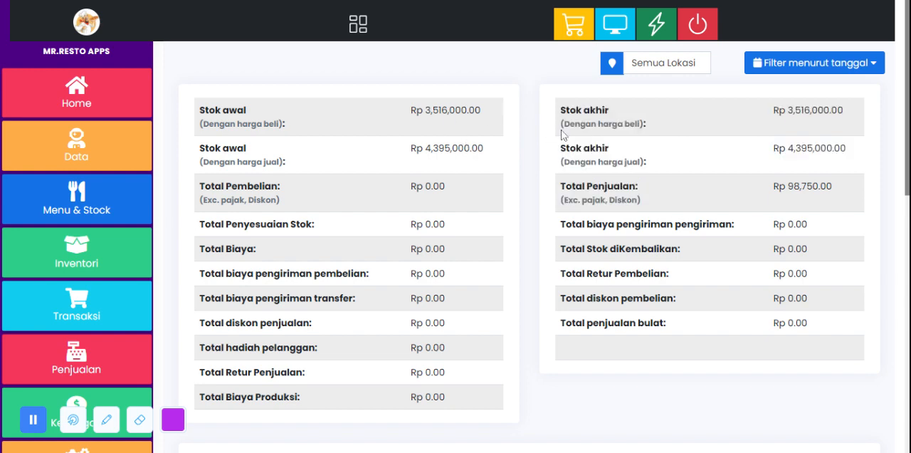
Step: Examine the Laba kotor and Laba Bersih profit figures and the gross-profit table by item in the profit report
{"action": "scroll", "coordinate": [461, 251], "scroll_direction": "down", "scroll_amount": 5}
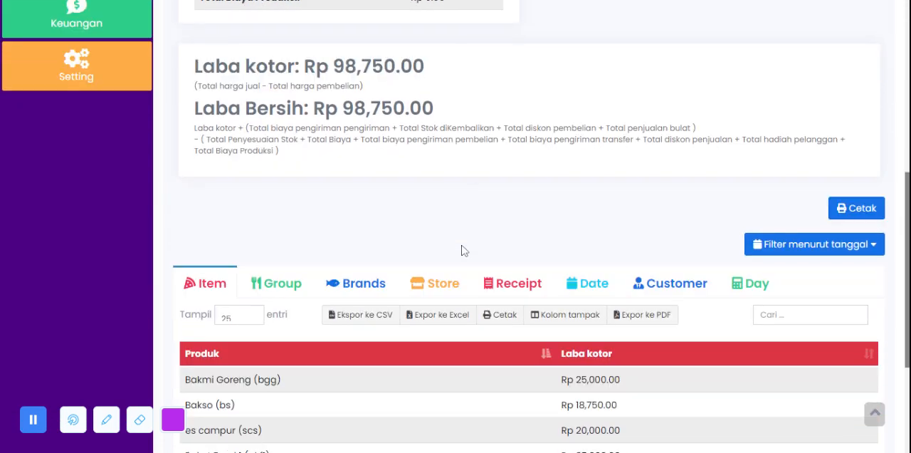
{"action": "left_click_drag", "start_coordinate": [454, 99], "coordinate": [173, 74]}
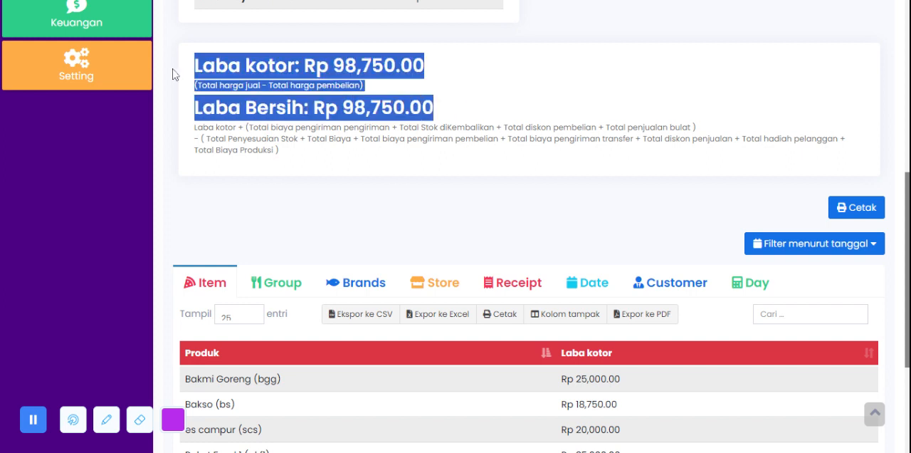
{"action": "left_click", "coordinate": [481, 158]}
{"action": "scroll", "coordinate": [481, 158], "scroll_direction": "down", "scroll_amount": 3}
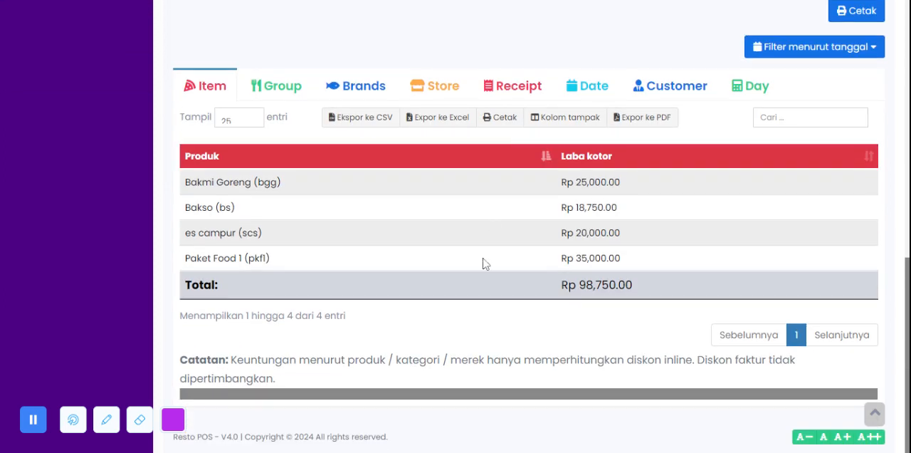
{"action": "scroll", "coordinate": [405, 281], "scroll_direction": "up", "scroll_amount": 5}
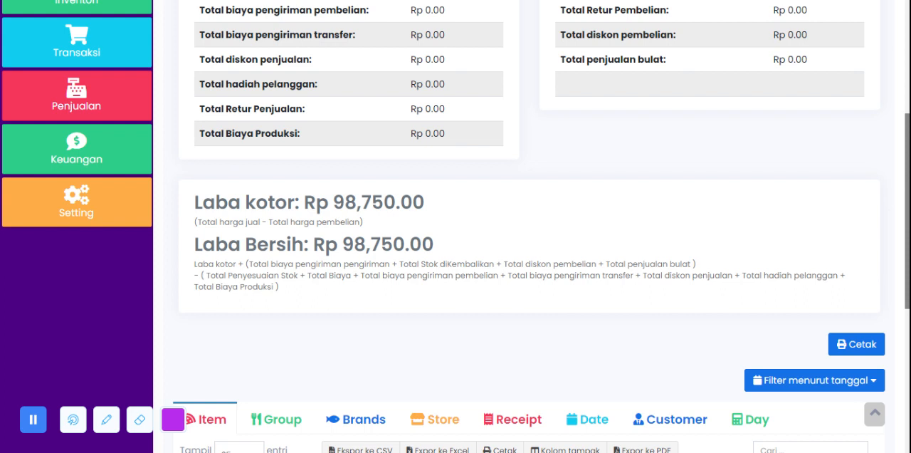
Step: Open the Cash Flow report under Keuangan
{"action": "left_click", "coordinate": [108, 159]}
{"action": "scroll", "coordinate": [102, 175], "scroll_direction": "down", "scroll_amount": 1}
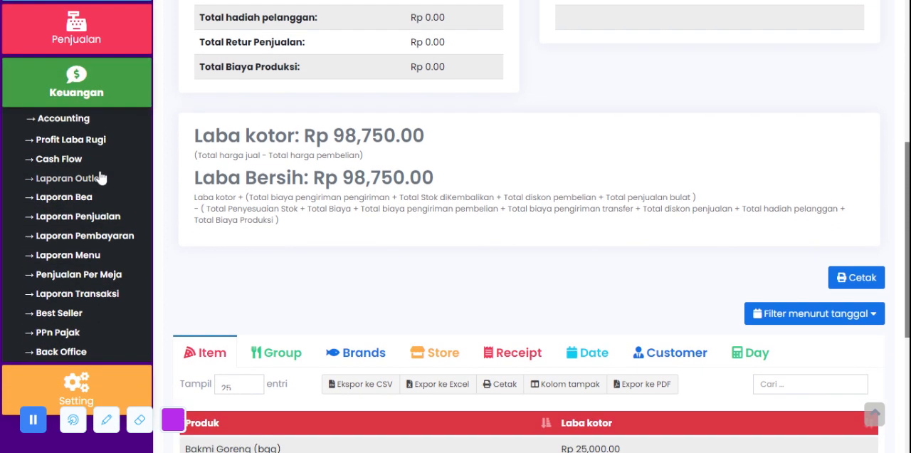
{"action": "left_click", "coordinate": [58, 159]}
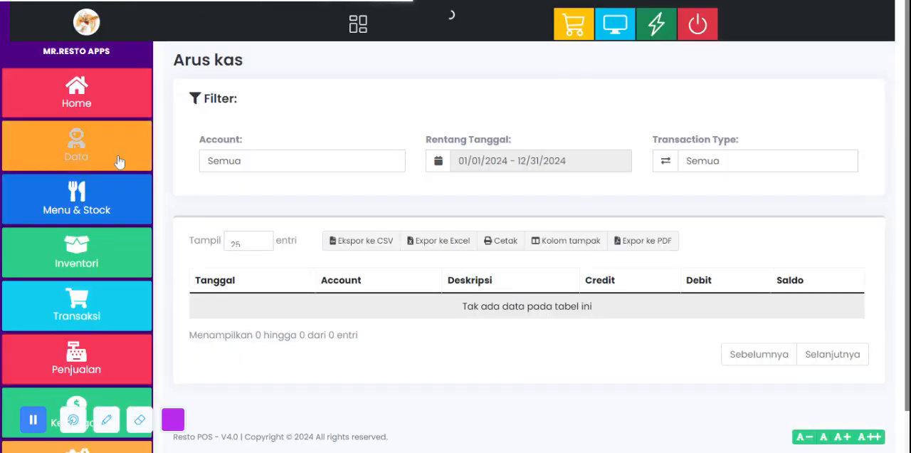
Step: Open the Laporan Penjualan sales report under Keuangan and review its Profit Loss summary and POS details table
{"action": "scroll", "coordinate": [375, 159], "scroll_direction": "down", "scroll_amount": 1}
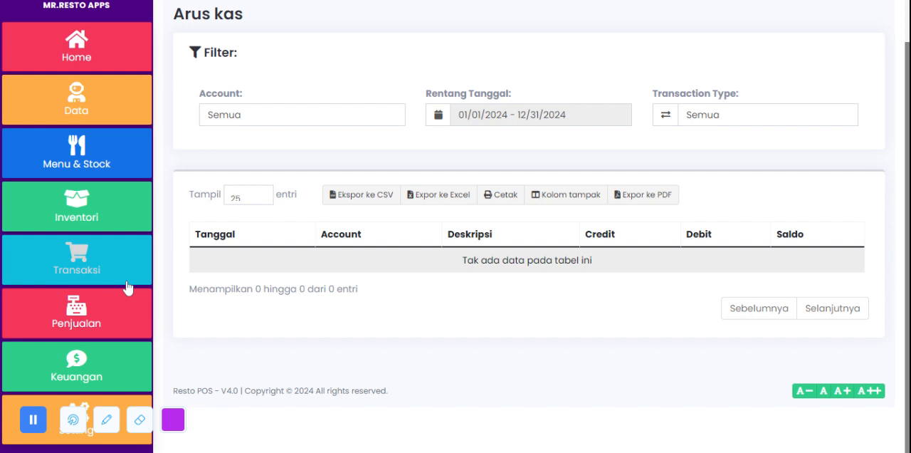
{"action": "left_click", "coordinate": [60, 372]}
{"action": "scroll", "coordinate": [121, 186], "scroll_direction": "down", "scroll_amount": 4}
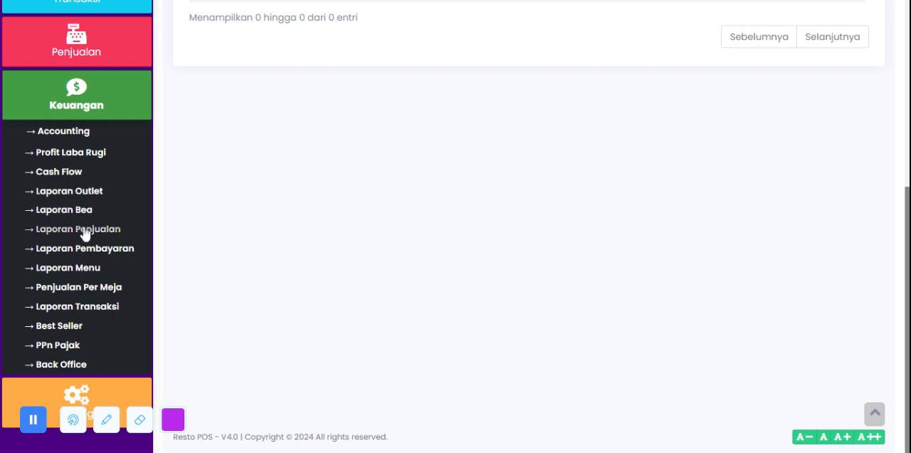
{"action": "left_click", "coordinate": [84, 231]}
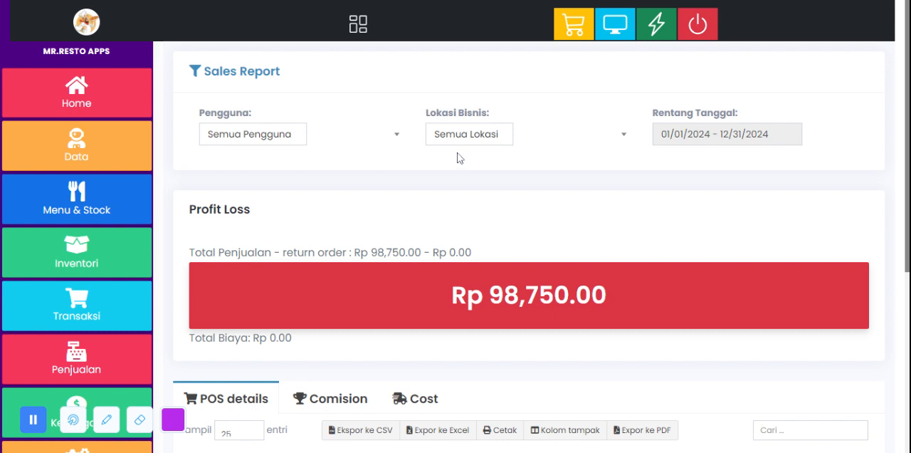
{"action": "scroll", "coordinate": [457, 157], "scroll_direction": "down", "scroll_amount": 4}
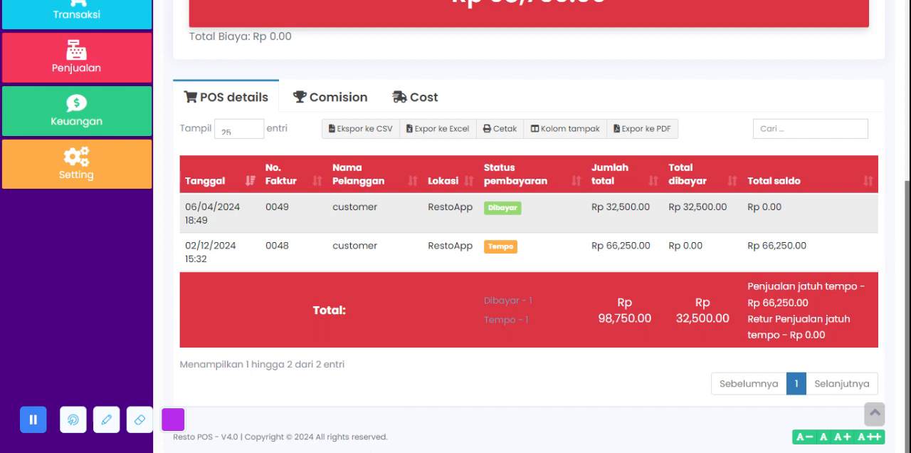
Step: Recheck the Sales Report from its filters to its POS details and open the Back Office dashboard under Keuangan
{"action": "left_click", "coordinate": [77, 108]}
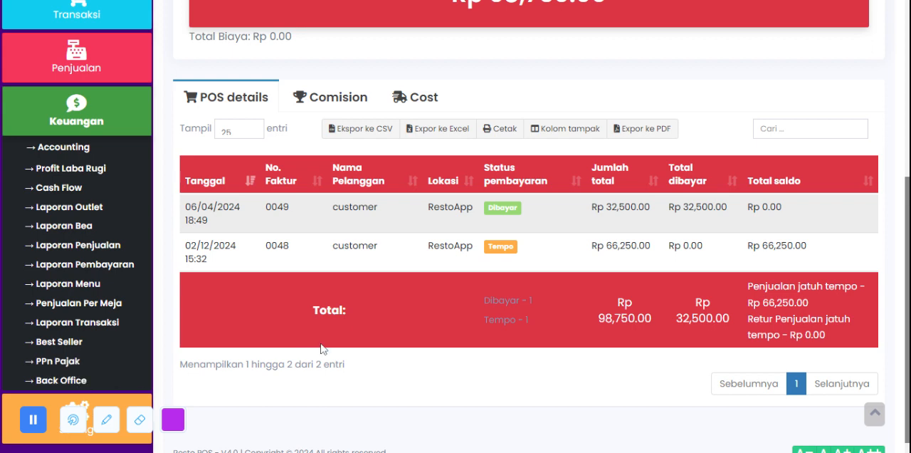
{"action": "scroll", "coordinate": [428, 328], "scroll_direction": "down", "scroll_amount": 1}
{"action": "scroll", "coordinate": [564, 270], "scroll_direction": "up", "scroll_amount": 5}
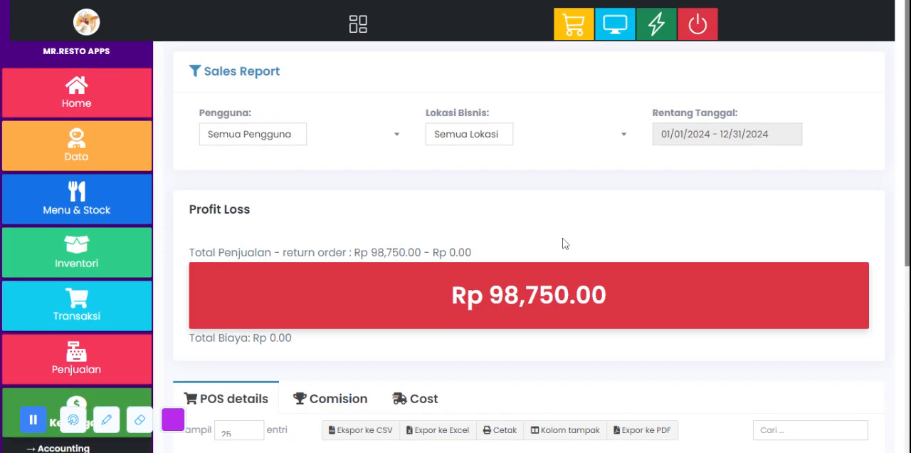
{"action": "scroll", "coordinate": [563, 240], "scroll_direction": "down", "scroll_amount": 5}
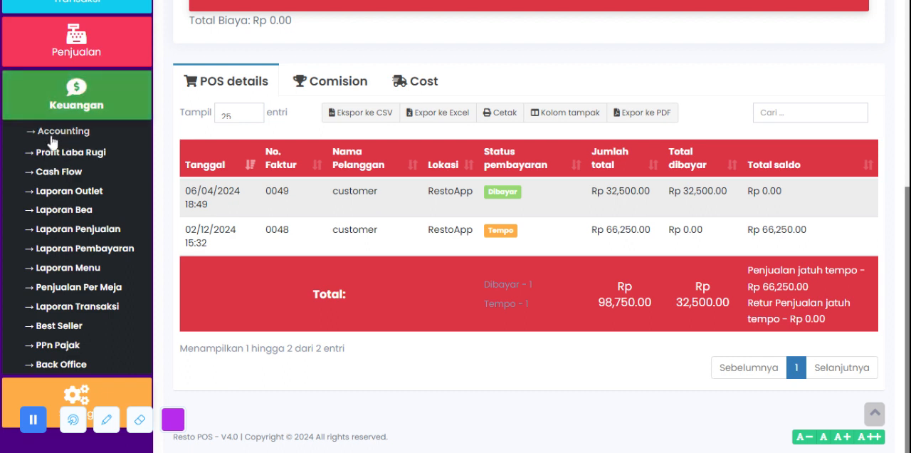
{"action": "left_click", "coordinate": [79, 373]}
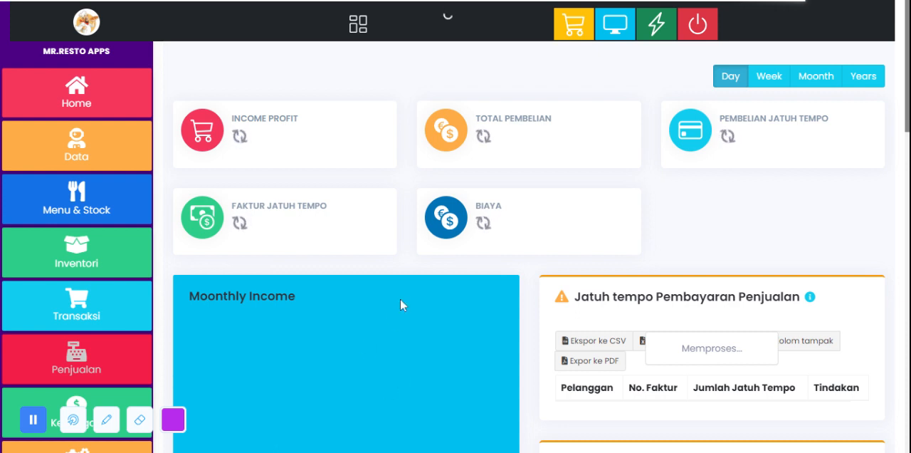
Step: Examine the Back Office dashboard's income cards, monthly and yearly income charts, payment-due tables and product stock alerts
{"action": "scroll", "coordinate": [402, 304], "scroll_direction": "down", "scroll_amount": 3}
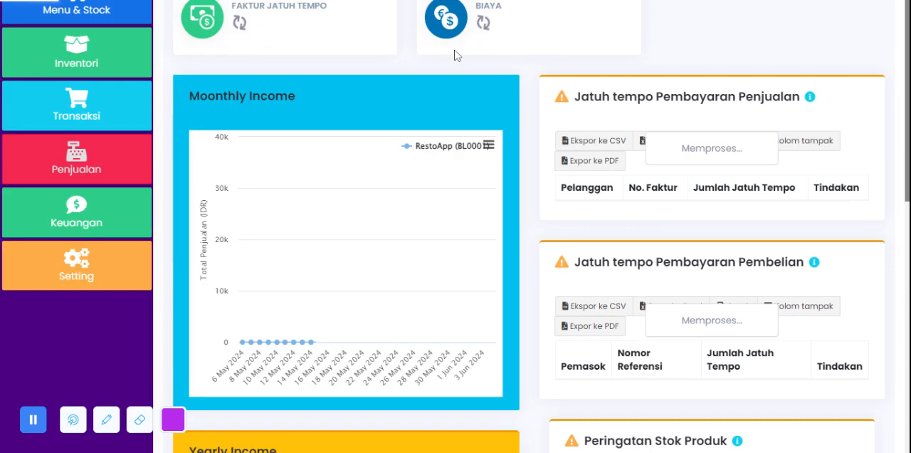
{"action": "scroll", "coordinate": [508, 226], "scroll_direction": "down", "scroll_amount": 5}
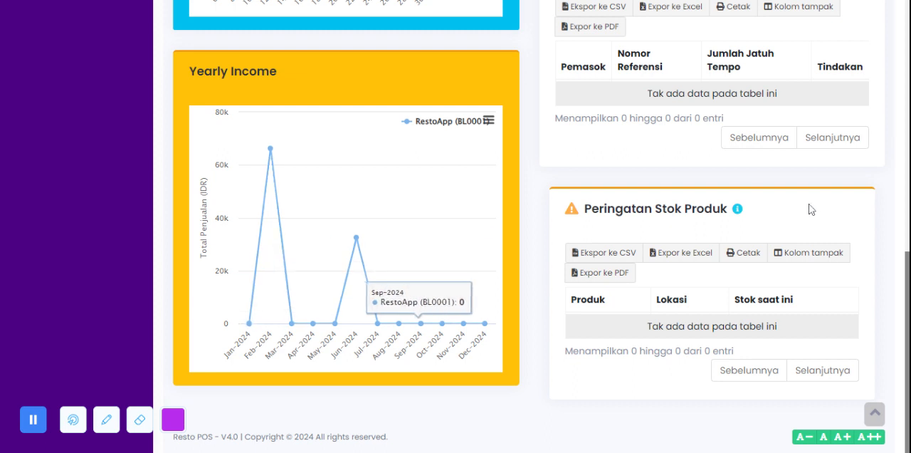
{"action": "scroll", "coordinate": [619, 245], "scroll_direction": "up", "scroll_amount": 3}
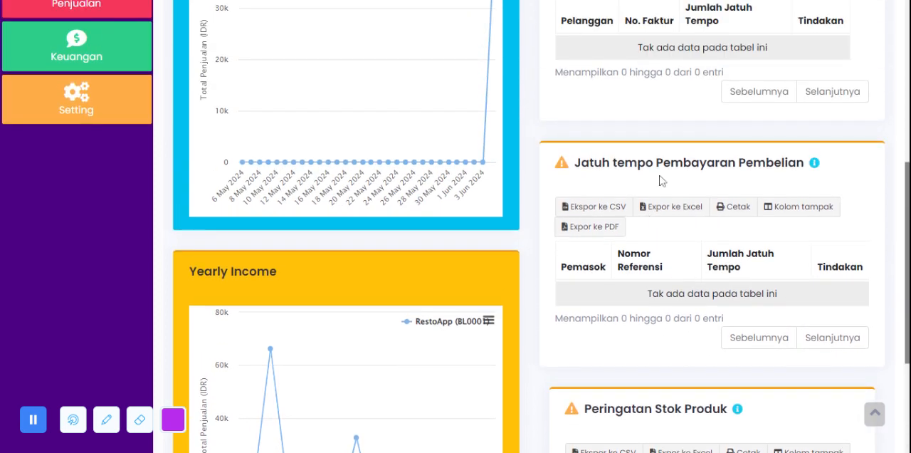
{"action": "scroll", "coordinate": [654, 191], "scroll_direction": "up", "scroll_amount": 3}
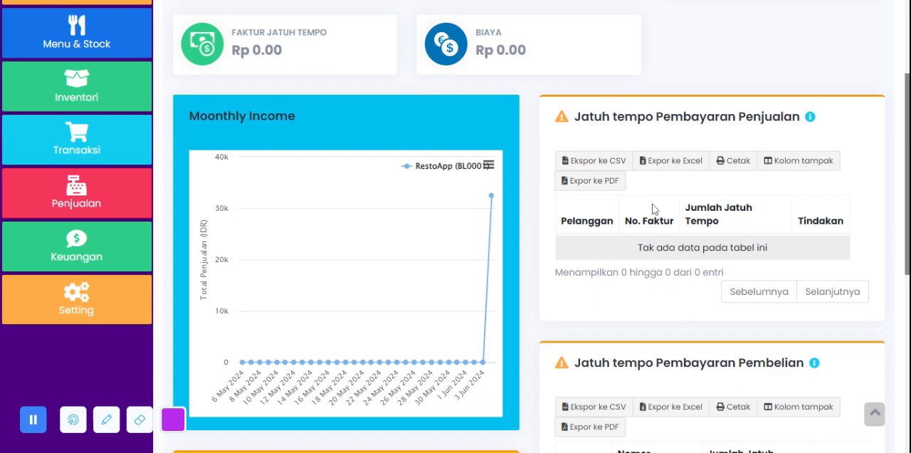
{"action": "scroll", "coordinate": [675, 116], "scroll_direction": "up", "scroll_amount": 3}
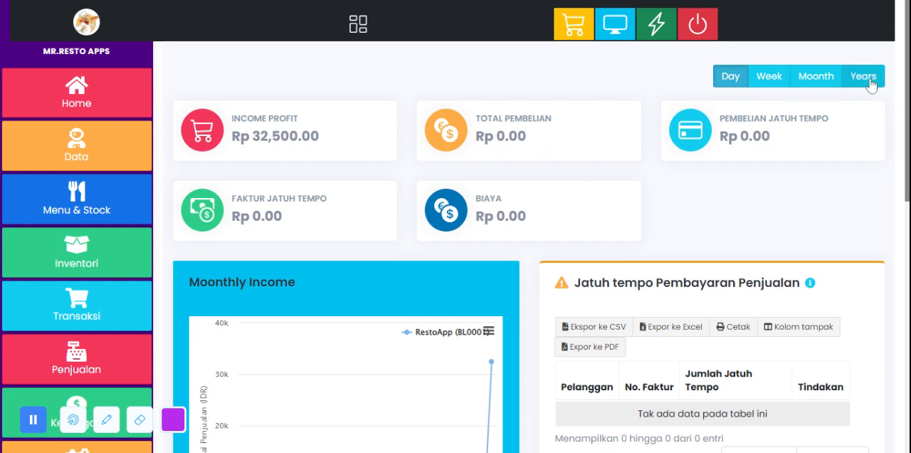
{"action": "scroll", "coordinate": [68, 229], "scroll_direction": "down", "scroll_amount": 6}
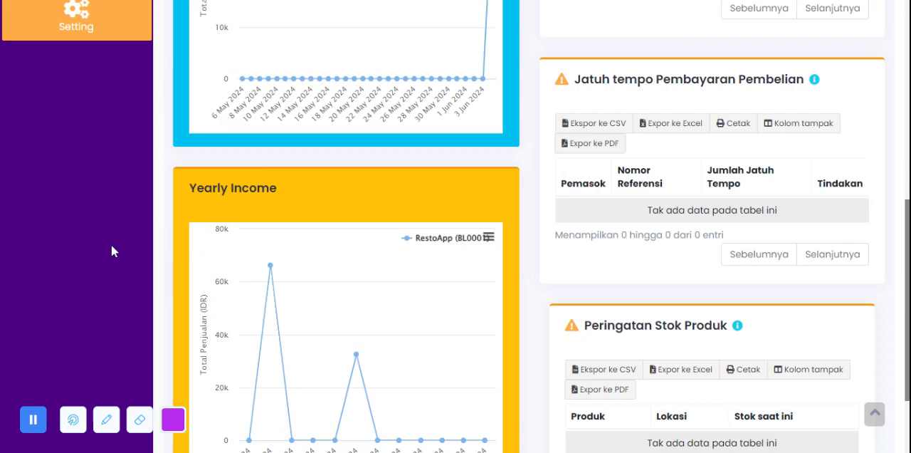
Step: Expand the Website section under Setting to view its page entries from About to Contact
{"action": "scroll", "coordinate": [111, 246], "scroll_direction": "up", "scroll_amount": 3}
{"action": "left_click", "coordinate": [76, 206]}
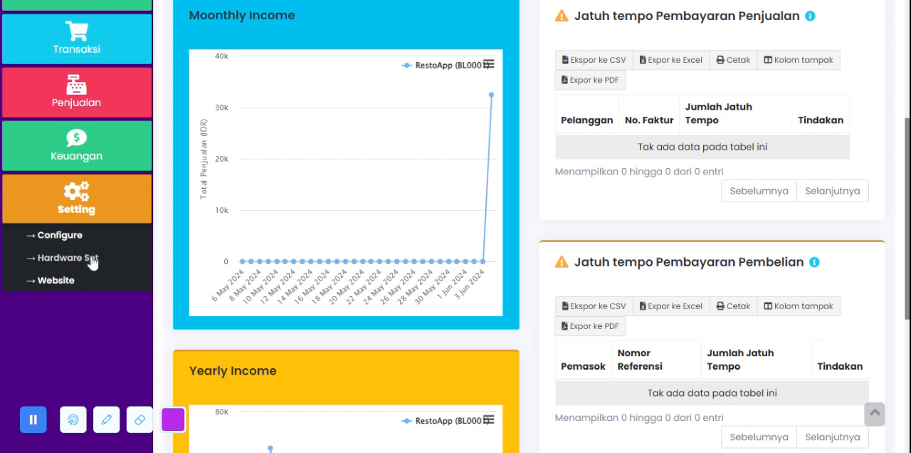
{"action": "left_click", "coordinate": [67, 283]}
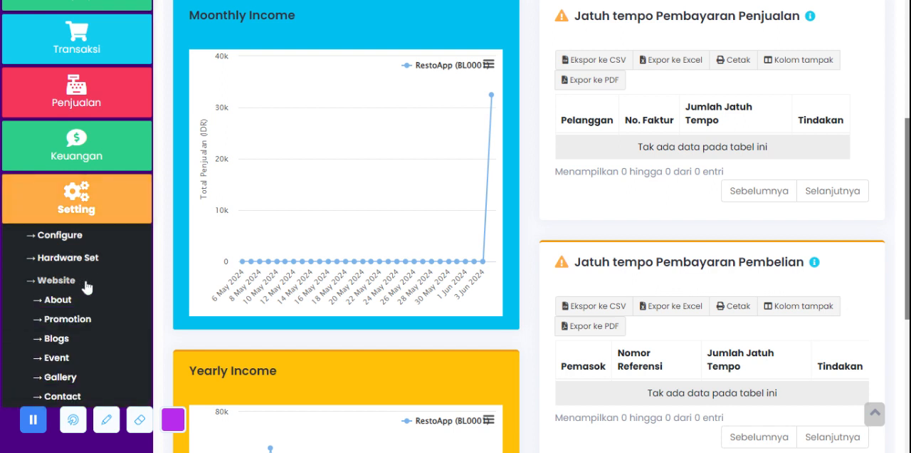
{"action": "scroll", "coordinate": [93, 272], "scroll_direction": "down", "scroll_amount": 3}
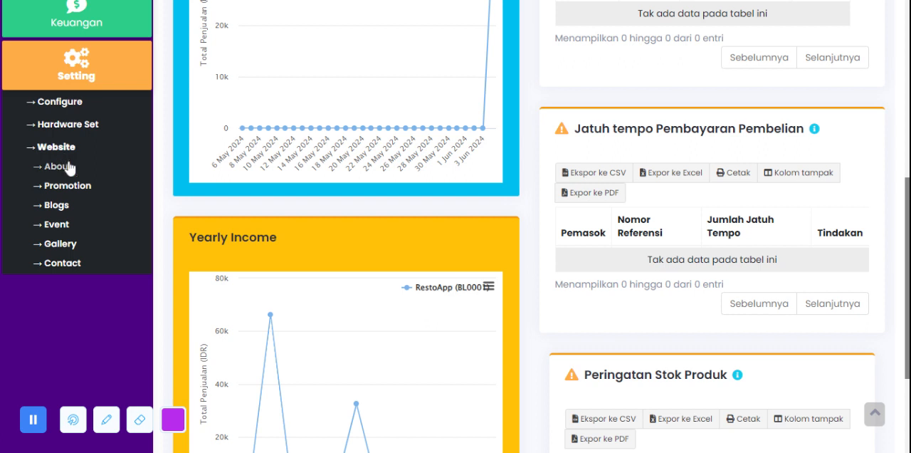
{"action": "left_click", "coordinate": [80, 264]}
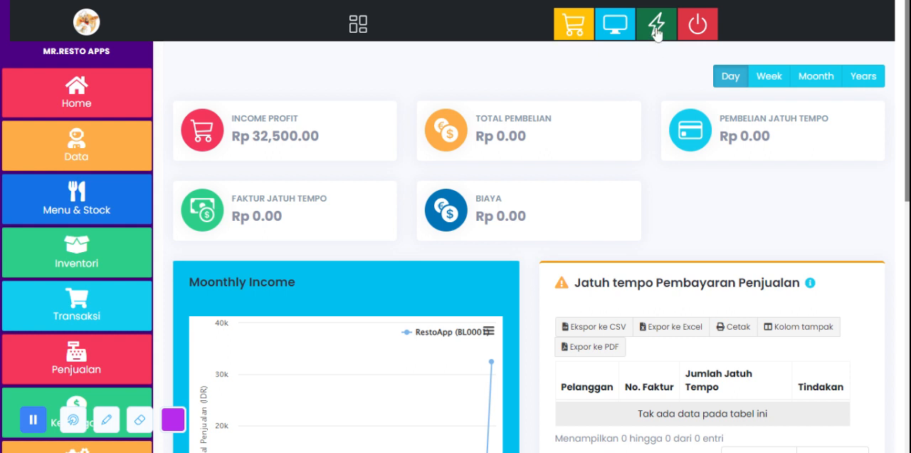
Step: Open the Home Page entry from the Website Update page and review its image, description and content text
{"action": "left_click", "coordinate": [655, 30]}
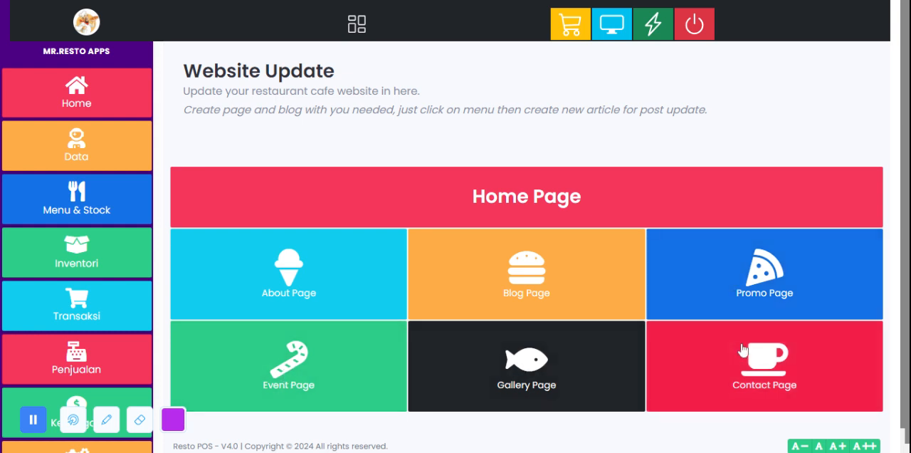
{"action": "left_click", "coordinate": [506, 205]}
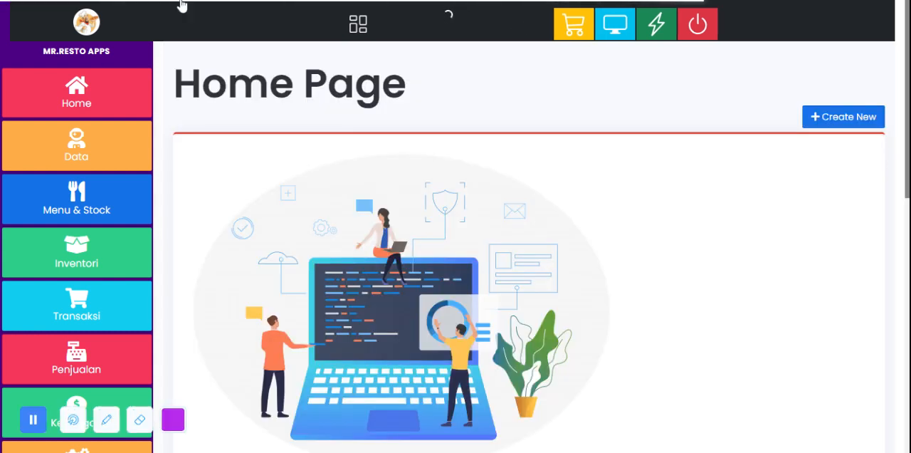
{"action": "scroll", "coordinate": [481, 134], "scroll_direction": "down", "scroll_amount": 1}
{"action": "scroll", "coordinate": [481, 133], "scroll_direction": "down", "scroll_amount": 7}
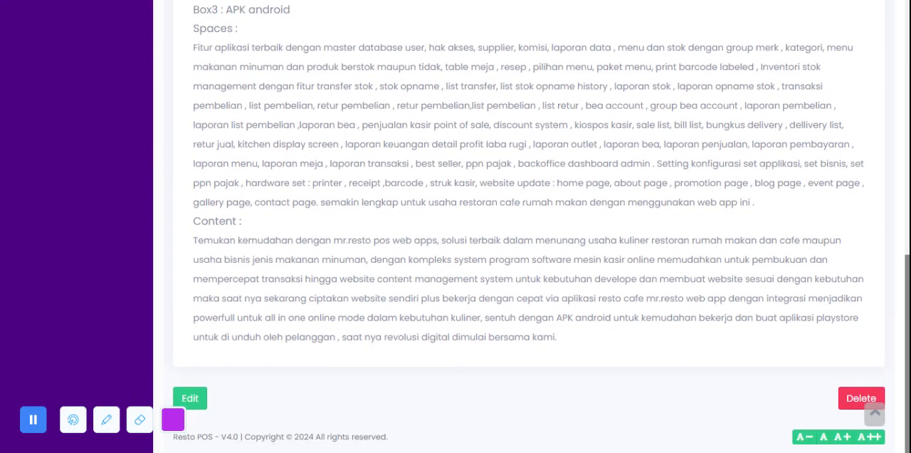
{"action": "left_click", "coordinate": [198, 398]}
{"action": "scroll", "coordinate": [395, 242], "scroll_direction": "down", "scroll_amount": 2}
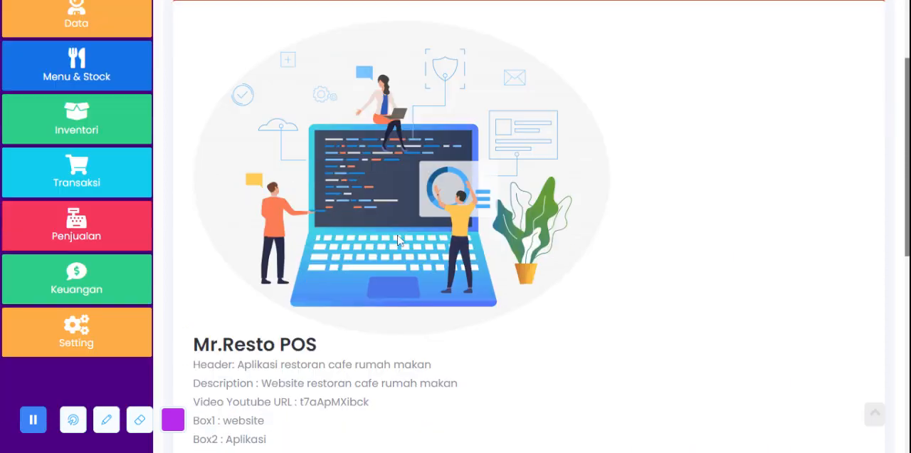
{"action": "scroll", "coordinate": [527, 220], "scroll_direction": "up", "scroll_amount": 2}
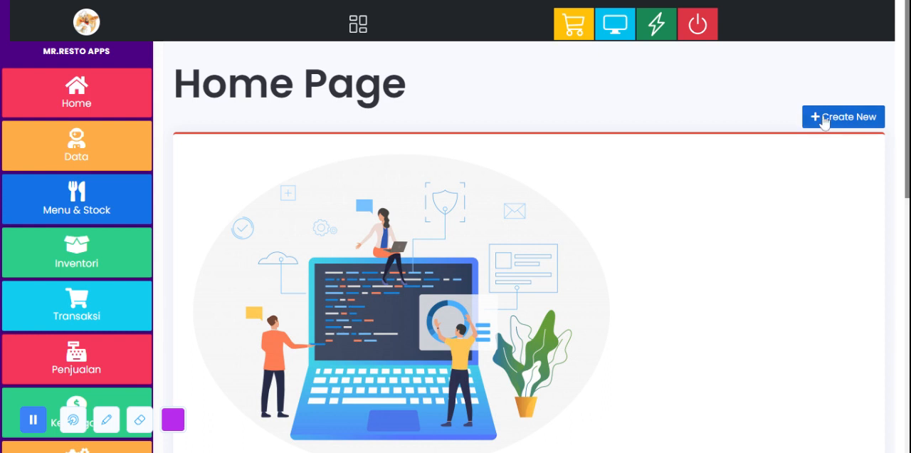
Step: Return to Website Update, open the Blog Page and review the list of existing blog posts
{"action": "left_click", "coordinate": [649, 35]}
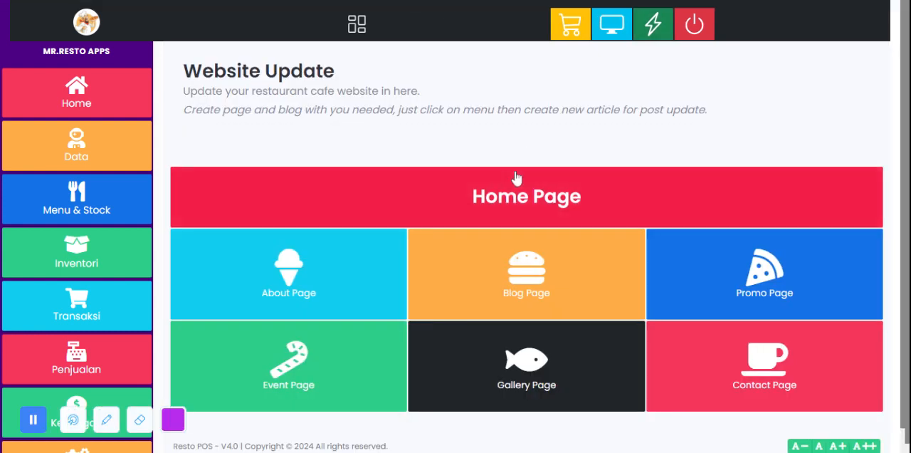
{"action": "scroll", "coordinate": [520, 213], "scroll_direction": "down", "scroll_amount": 1}
{"action": "left_click", "coordinate": [521, 245]}
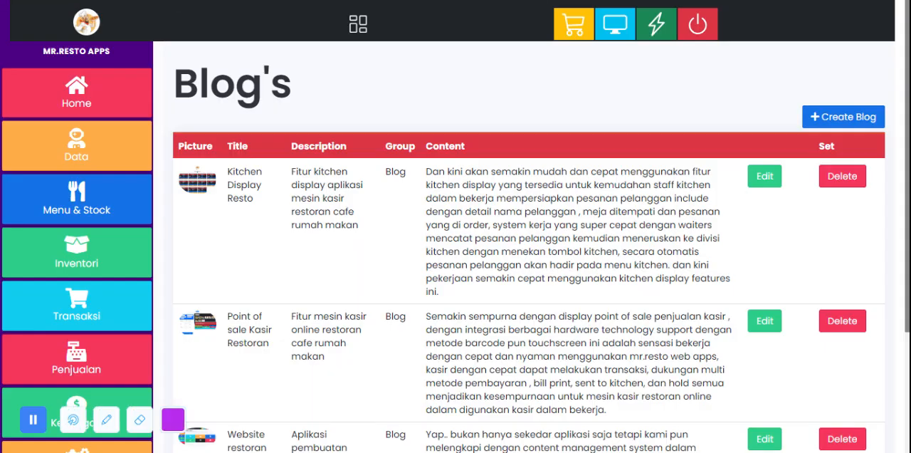
{"action": "scroll", "coordinate": [527, 213], "scroll_direction": "down", "scroll_amount": 3}
{"action": "scroll", "coordinate": [645, 223], "scroll_direction": "up", "scroll_amount": 3}
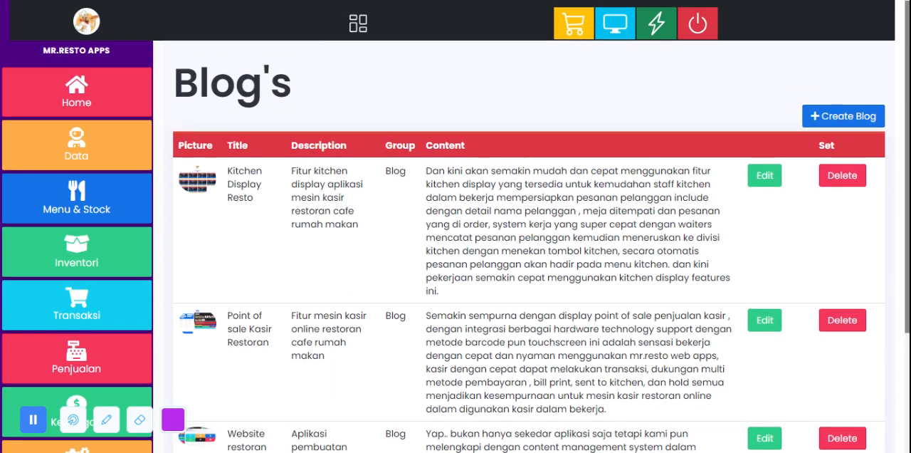
{"action": "scroll", "coordinate": [644, 223], "scroll_direction": "down", "scroll_amount": 1}
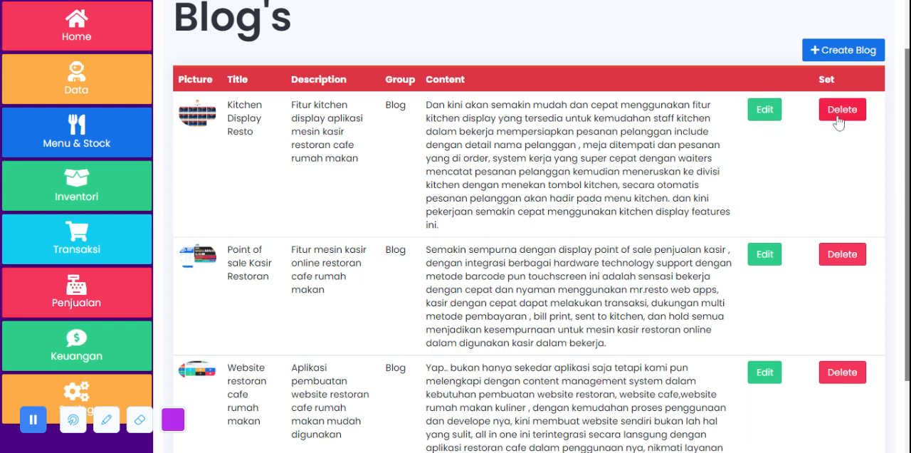
{"action": "scroll", "coordinate": [840, 123], "scroll_direction": "up", "scroll_amount": 1}
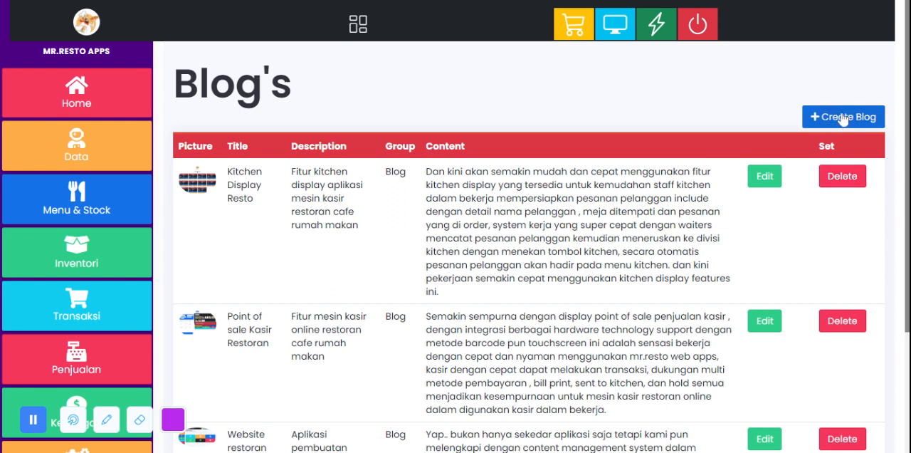
Step: Open the form for creating a new blog post and view its Title field
{"action": "left_click", "coordinate": [841, 119]}
{"action": "left_click", "coordinate": [254, 135]}
{"action": "left_click", "coordinate": [446, 107]}
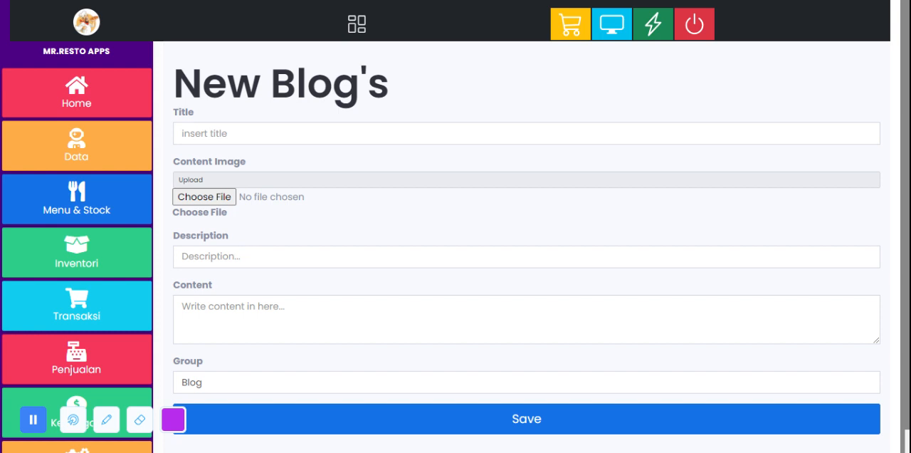
Step: Examine the new blog post form down to its Group field set to Blog and the save option
{"action": "scroll", "coordinate": [527, 285], "scroll_direction": "down", "scroll_amount": 1}
{"action": "left_click", "coordinate": [253, 365]}
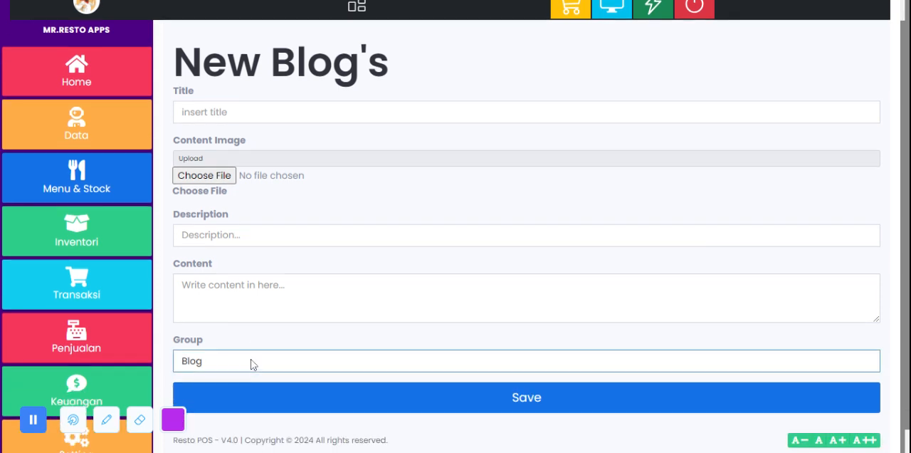
{"action": "left_click", "coordinate": [273, 348]}
{"action": "left_click", "coordinate": [260, 364]}
{"action": "left_click", "coordinate": [260, 345]}
{"action": "left_click", "coordinate": [264, 348]}
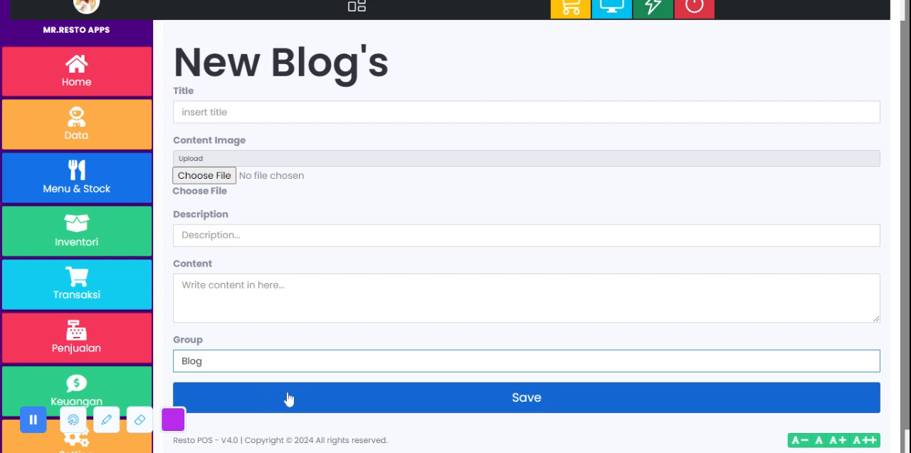
{"action": "scroll", "coordinate": [489, 240], "scroll_direction": "up", "scroll_amount": 1}
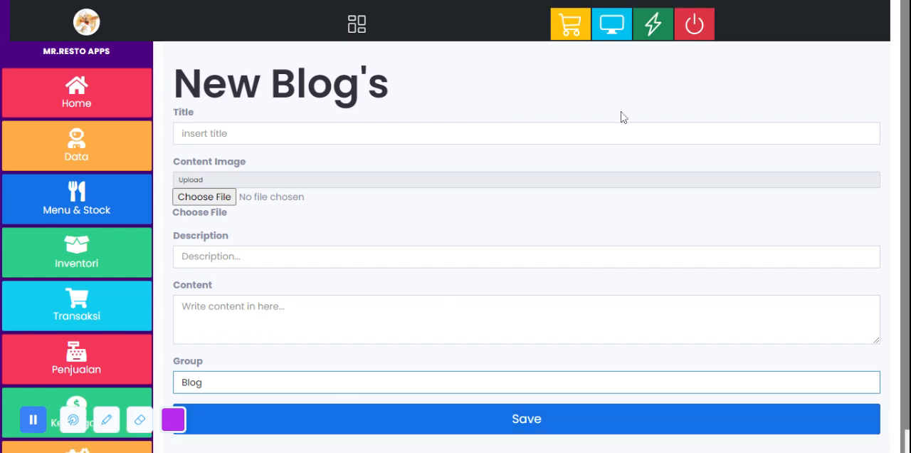
Step: Return to Website Update, review the available page entries and open the Gallery Page
{"action": "left_click", "coordinate": [655, 25]}
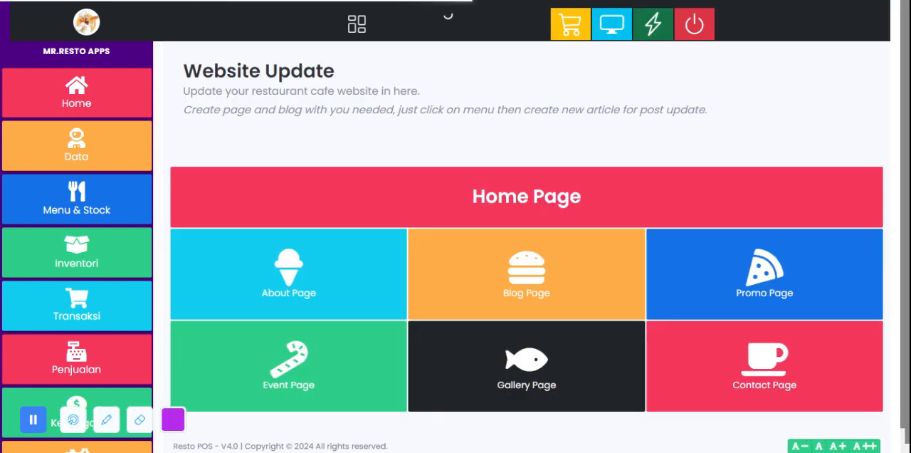
{"action": "scroll", "coordinate": [566, 264], "scroll_direction": "down", "scroll_amount": 1}
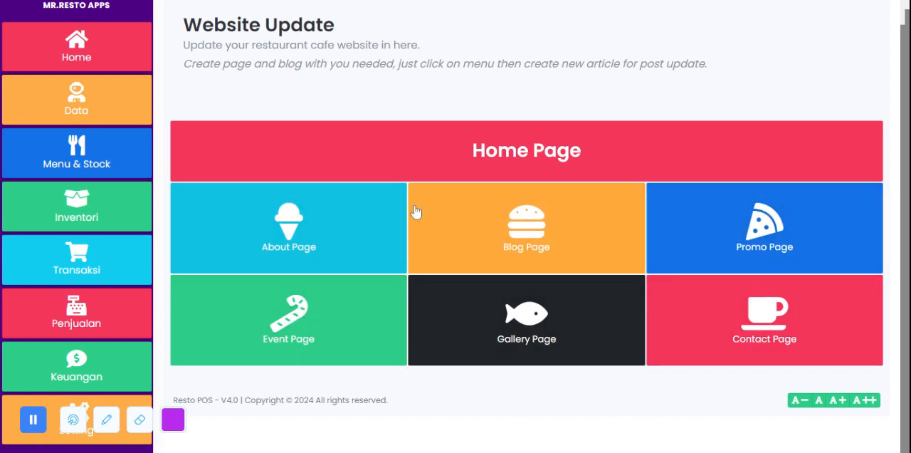
{"action": "scroll", "coordinate": [421, 222], "scroll_direction": "up", "scroll_amount": 1}
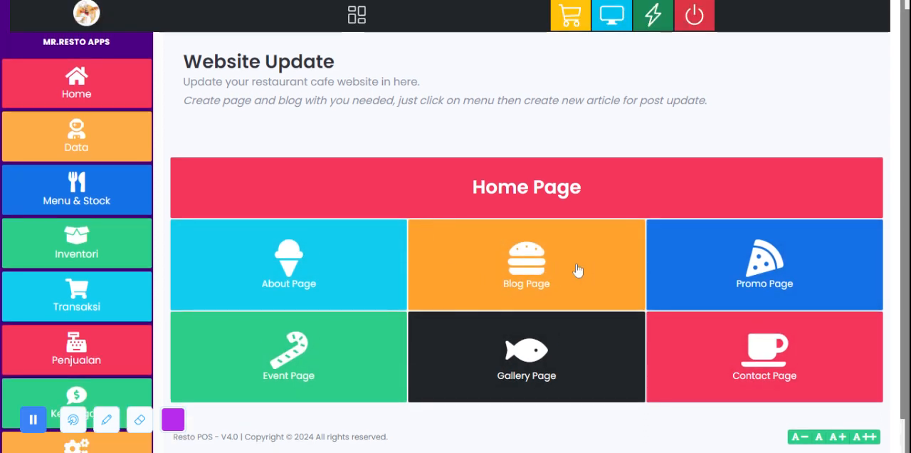
{"action": "scroll", "coordinate": [579, 272], "scroll_direction": "up", "scroll_amount": 1}
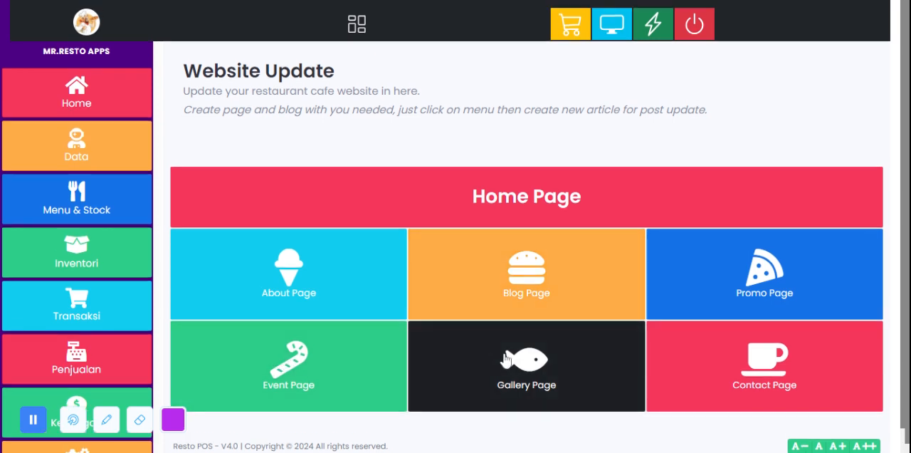
{"action": "left_click", "coordinate": [600, 355]}
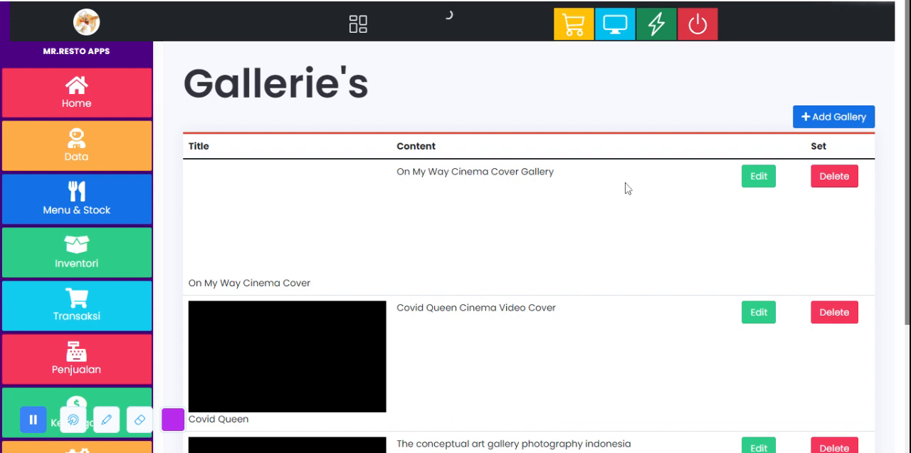
Step: Open the On My Way Cinema Cover gallery entry for editing, and try to open the form for adding a gallery item
{"action": "left_click", "coordinate": [760, 177]}
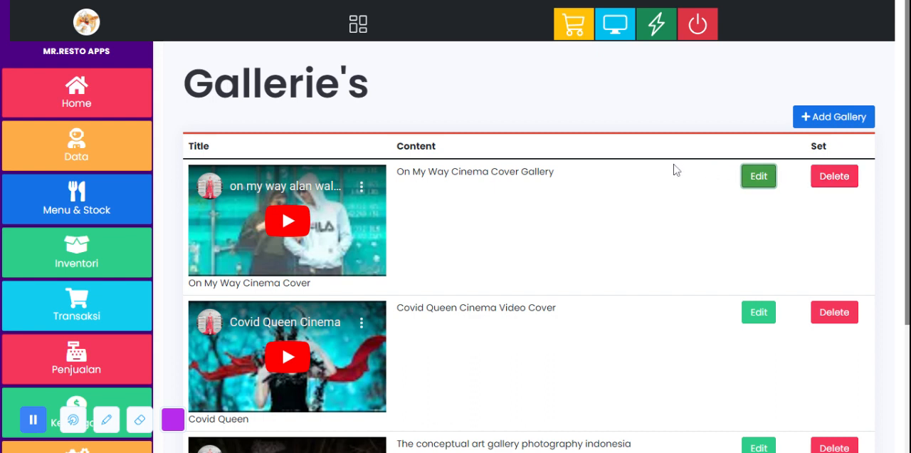
{"action": "scroll", "coordinate": [676, 178], "scroll_direction": "down", "scroll_amount": 3}
{"action": "scroll", "coordinate": [675, 180], "scroll_direction": "up", "scroll_amount": 3}
{"action": "left_click", "coordinate": [840, 116]}
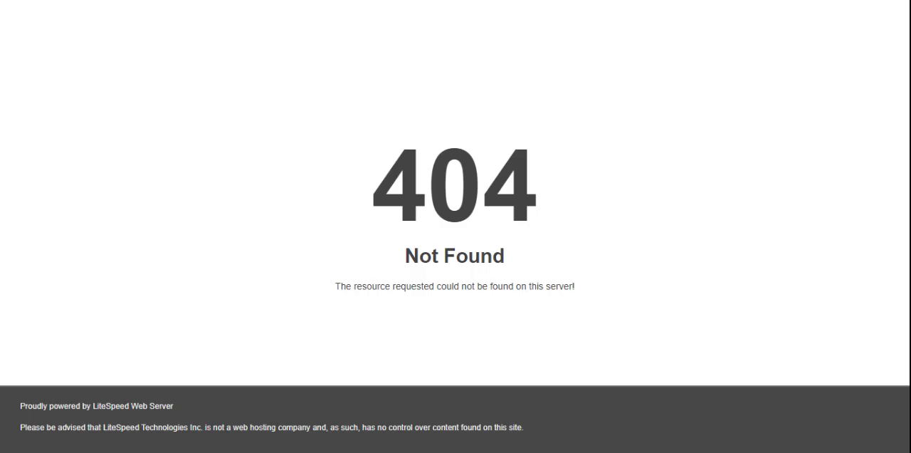
{"action": "key", "text": "alt+Left"}
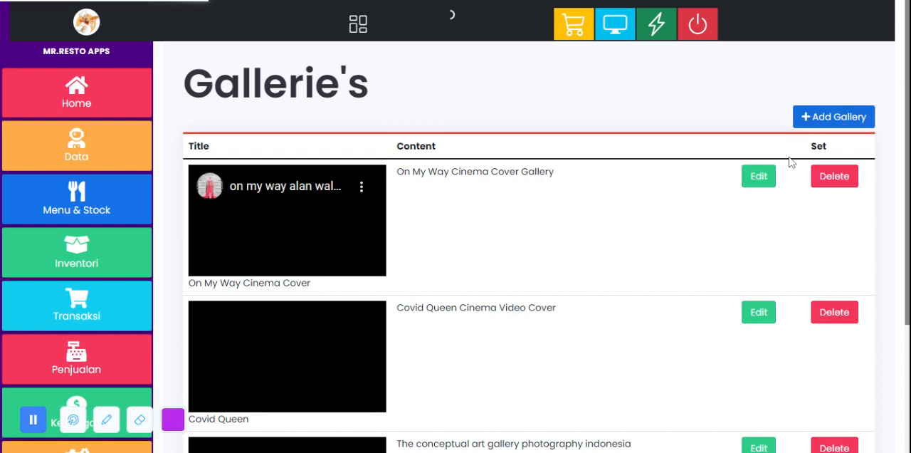
Step: Reopen the On My Way Cinema Cover entry for editing and review the gallery list down to Conceptual ART Photography
{"action": "left_click", "coordinate": [759, 176]}
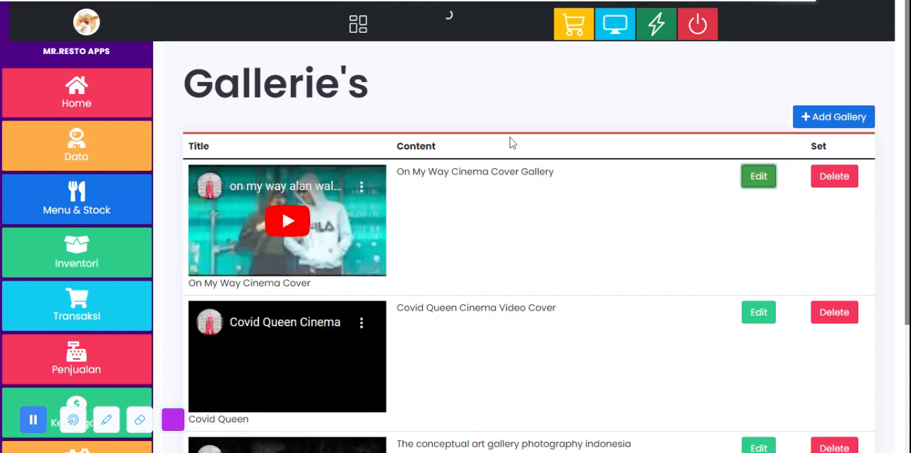
{"action": "scroll", "coordinate": [541, 171], "scroll_direction": "down", "scroll_amount": 2}
{"action": "scroll", "coordinate": [570, 196], "scroll_direction": "down", "scroll_amount": 1}
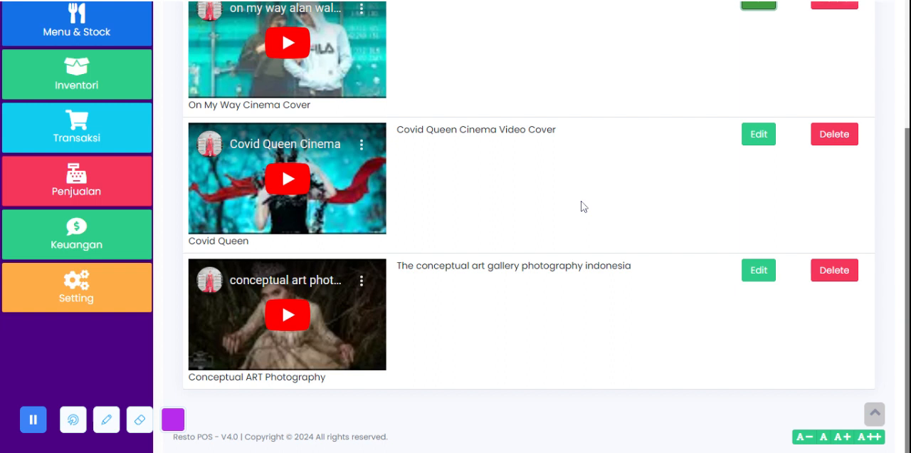
{"action": "scroll", "coordinate": [581, 205], "scroll_direction": "up", "scroll_amount": 3}
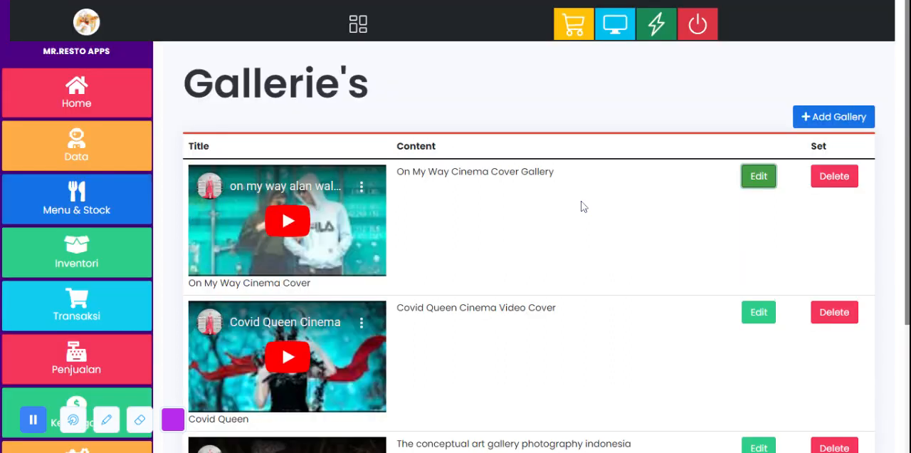
{"action": "scroll", "coordinate": [74, 311], "scroll_direction": "down", "scroll_amount": 2}
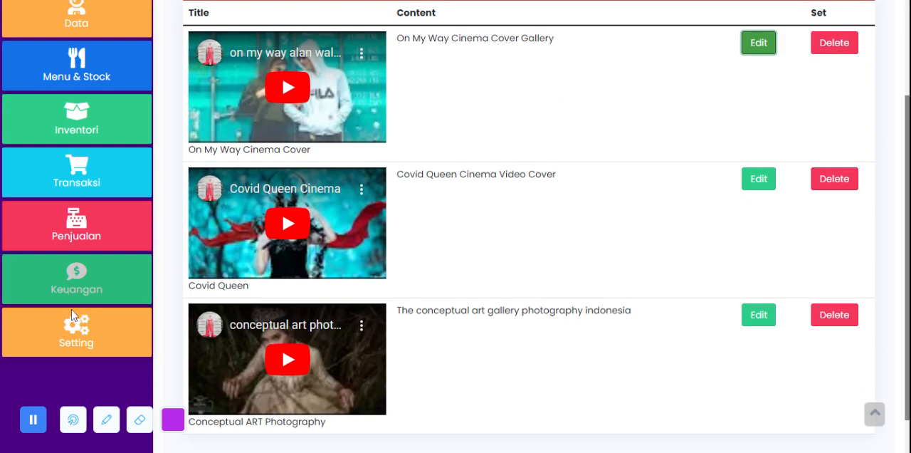
{"action": "scroll", "coordinate": [697, 47], "scroll_direction": "up", "scroll_amount": 2}
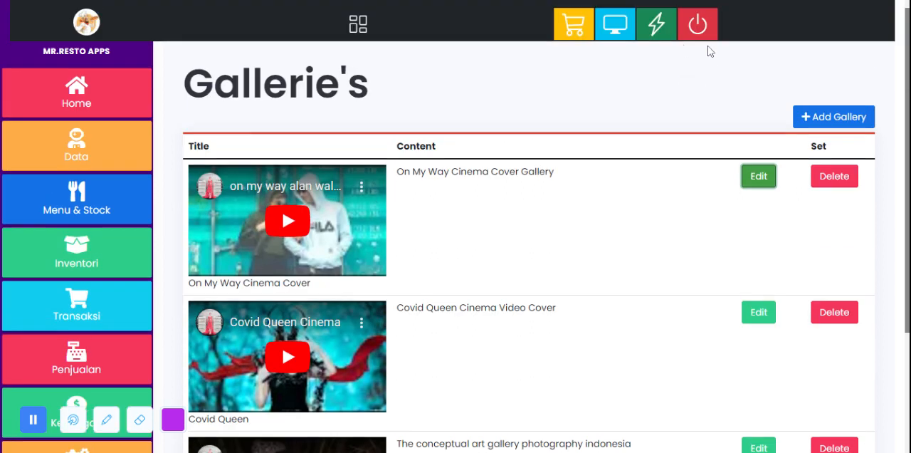
Step: Return to the Website Update page, look over its entries and log out of the back-office
{"action": "left_click", "coordinate": [668, 33]}
{"action": "scroll", "coordinate": [474, 210], "scroll_direction": "down", "scroll_amount": 1}
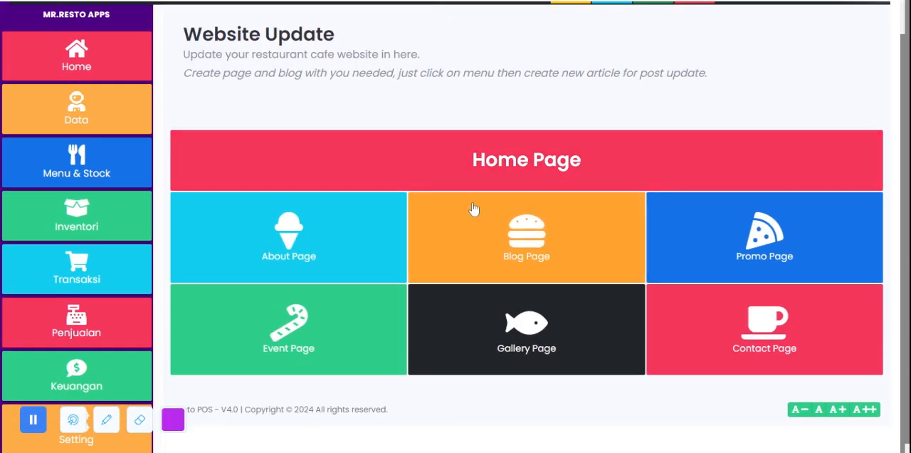
{"action": "scroll", "coordinate": [475, 216], "scroll_direction": "up", "scroll_amount": 1}
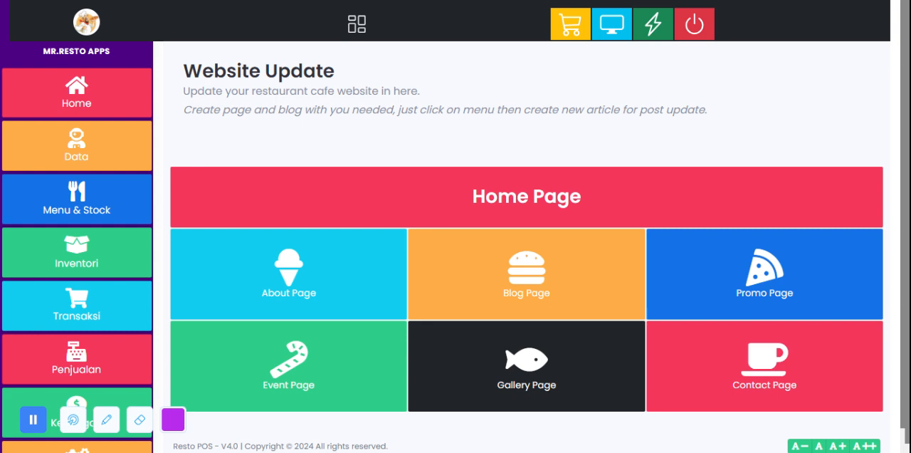
{"action": "left_click", "coordinate": [697, 25]}
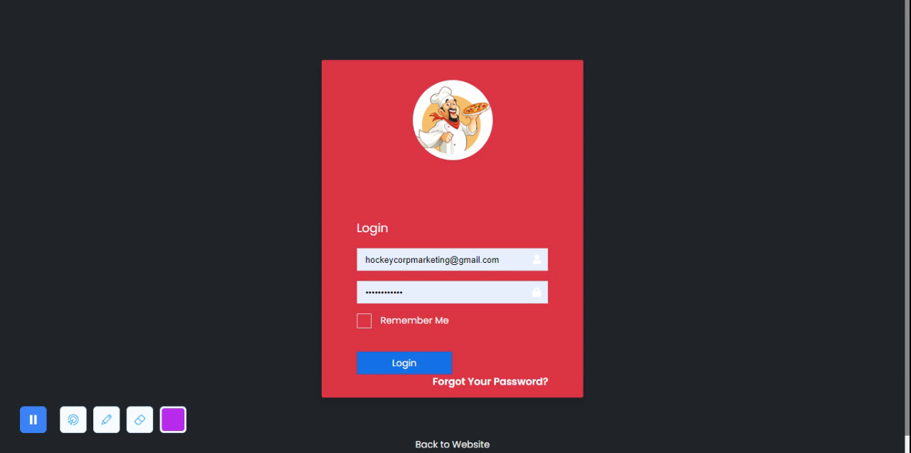
Step: Go to the restaurant's public website, open its Home Page and review the introduction text, feature cards and teaser video
{"action": "key", "text": "alt+Left"}
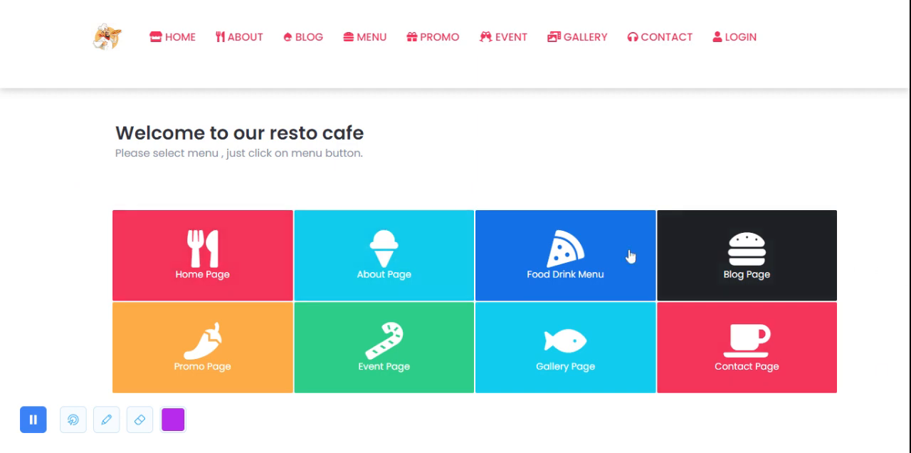
{"action": "left_click", "coordinate": [220, 271]}
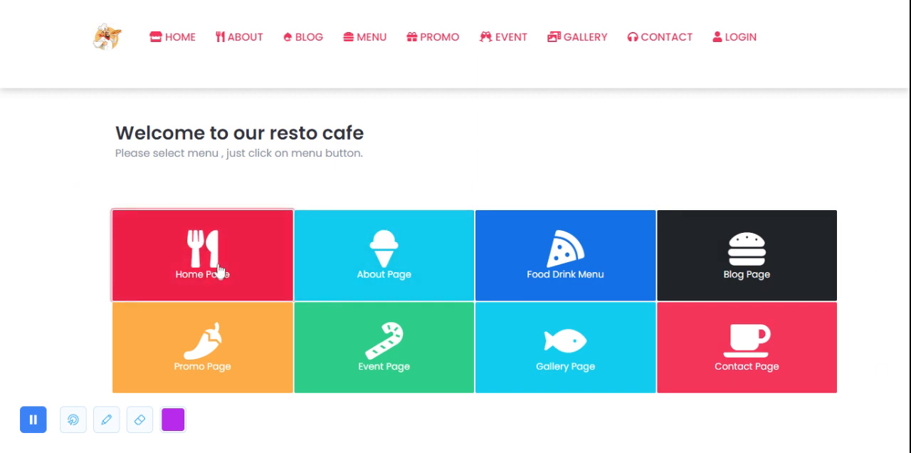
{"action": "scroll", "coordinate": [412, 114], "scroll_direction": "down", "scroll_amount": 9}
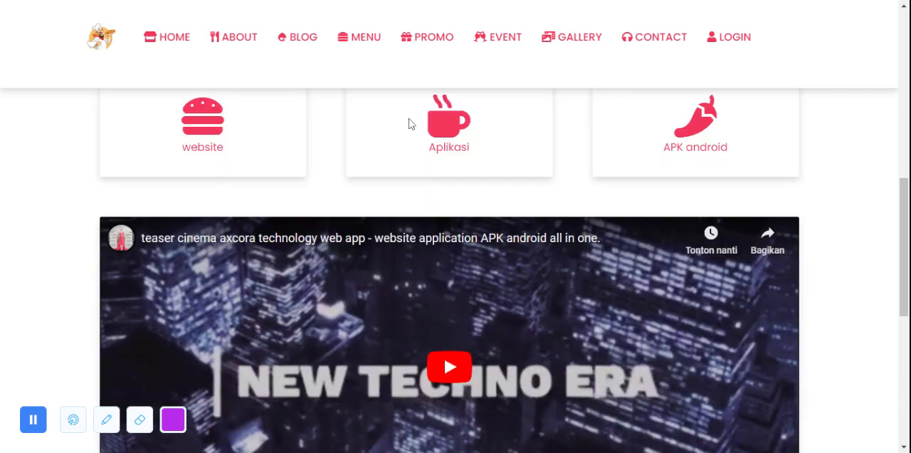
{"action": "scroll", "coordinate": [410, 124], "scroll_direction": "down", "scroll_amount": 6}
{"action": "scroll", "coordinate": [398, 125], "scroll_direction": "up", "scroll_amount": 15}
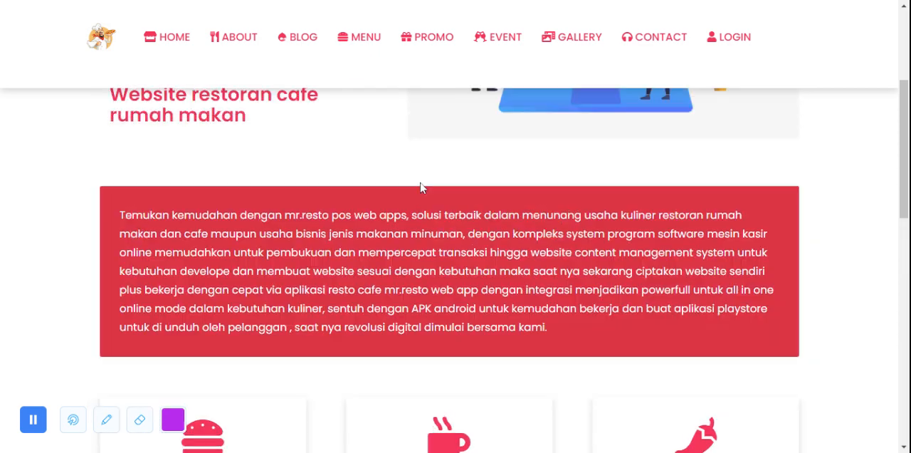
Step: View the public website's About page and browse the food and drink items on its Menu page
{"action": "left_click", "coordinate": [228, 44]}
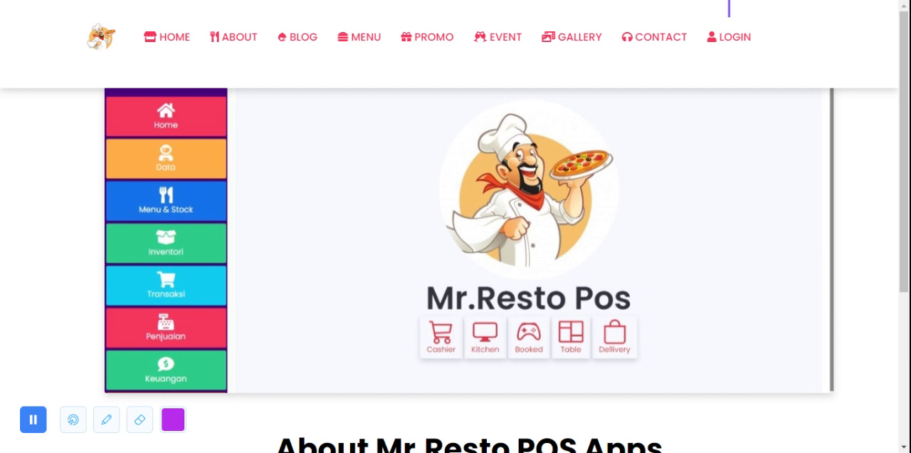
{"action": "left_click", "coordinate": [349, 39]}
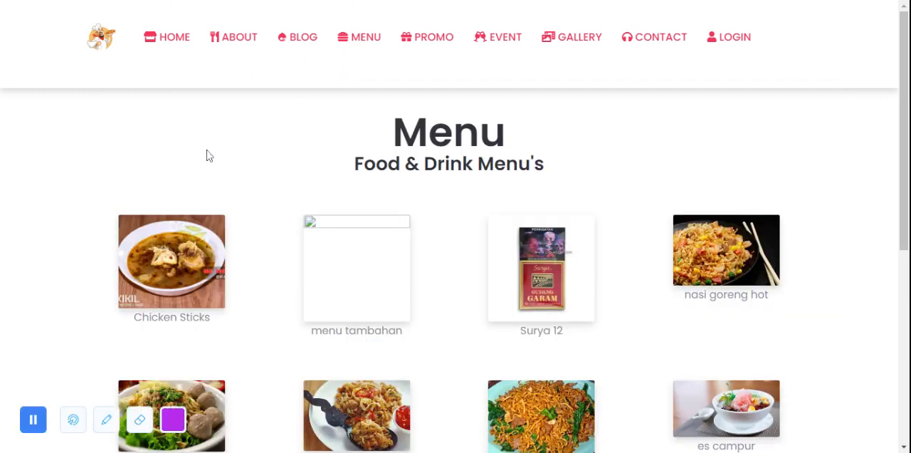
{"action": "scroll", "coordinate": [203, 185], "scroll_direction": "down", "scroll_amount": 3}
{"action": "scroll", "coordinate": [198, 213], "scroll_direction": "down", "scroll_amount": 1}
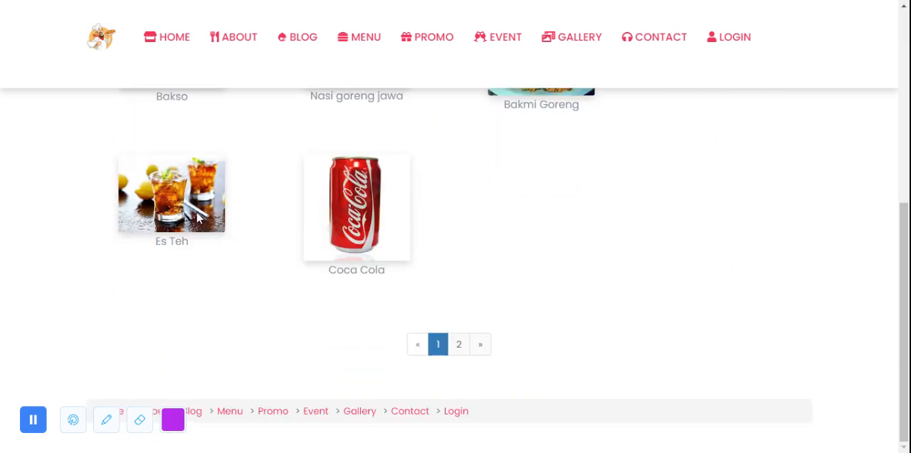
{"action": "scroll", "coordinate": [465, 121], "scroll_direction": "up", "scroll_amount": 5}
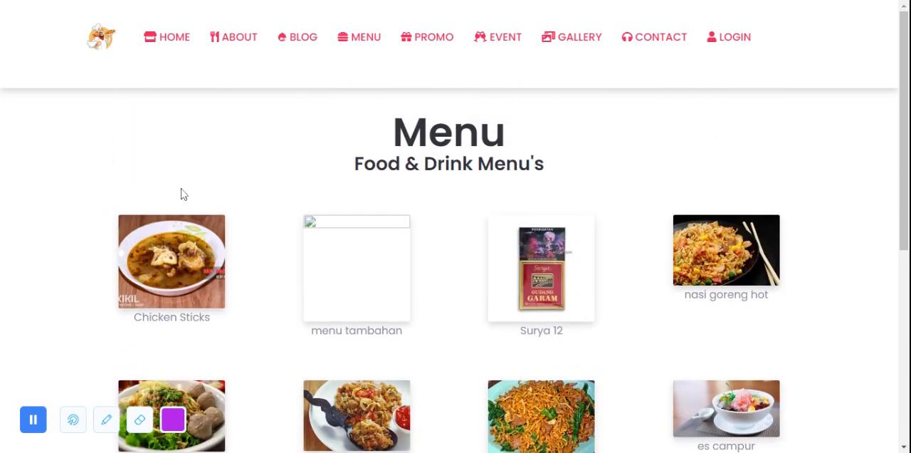